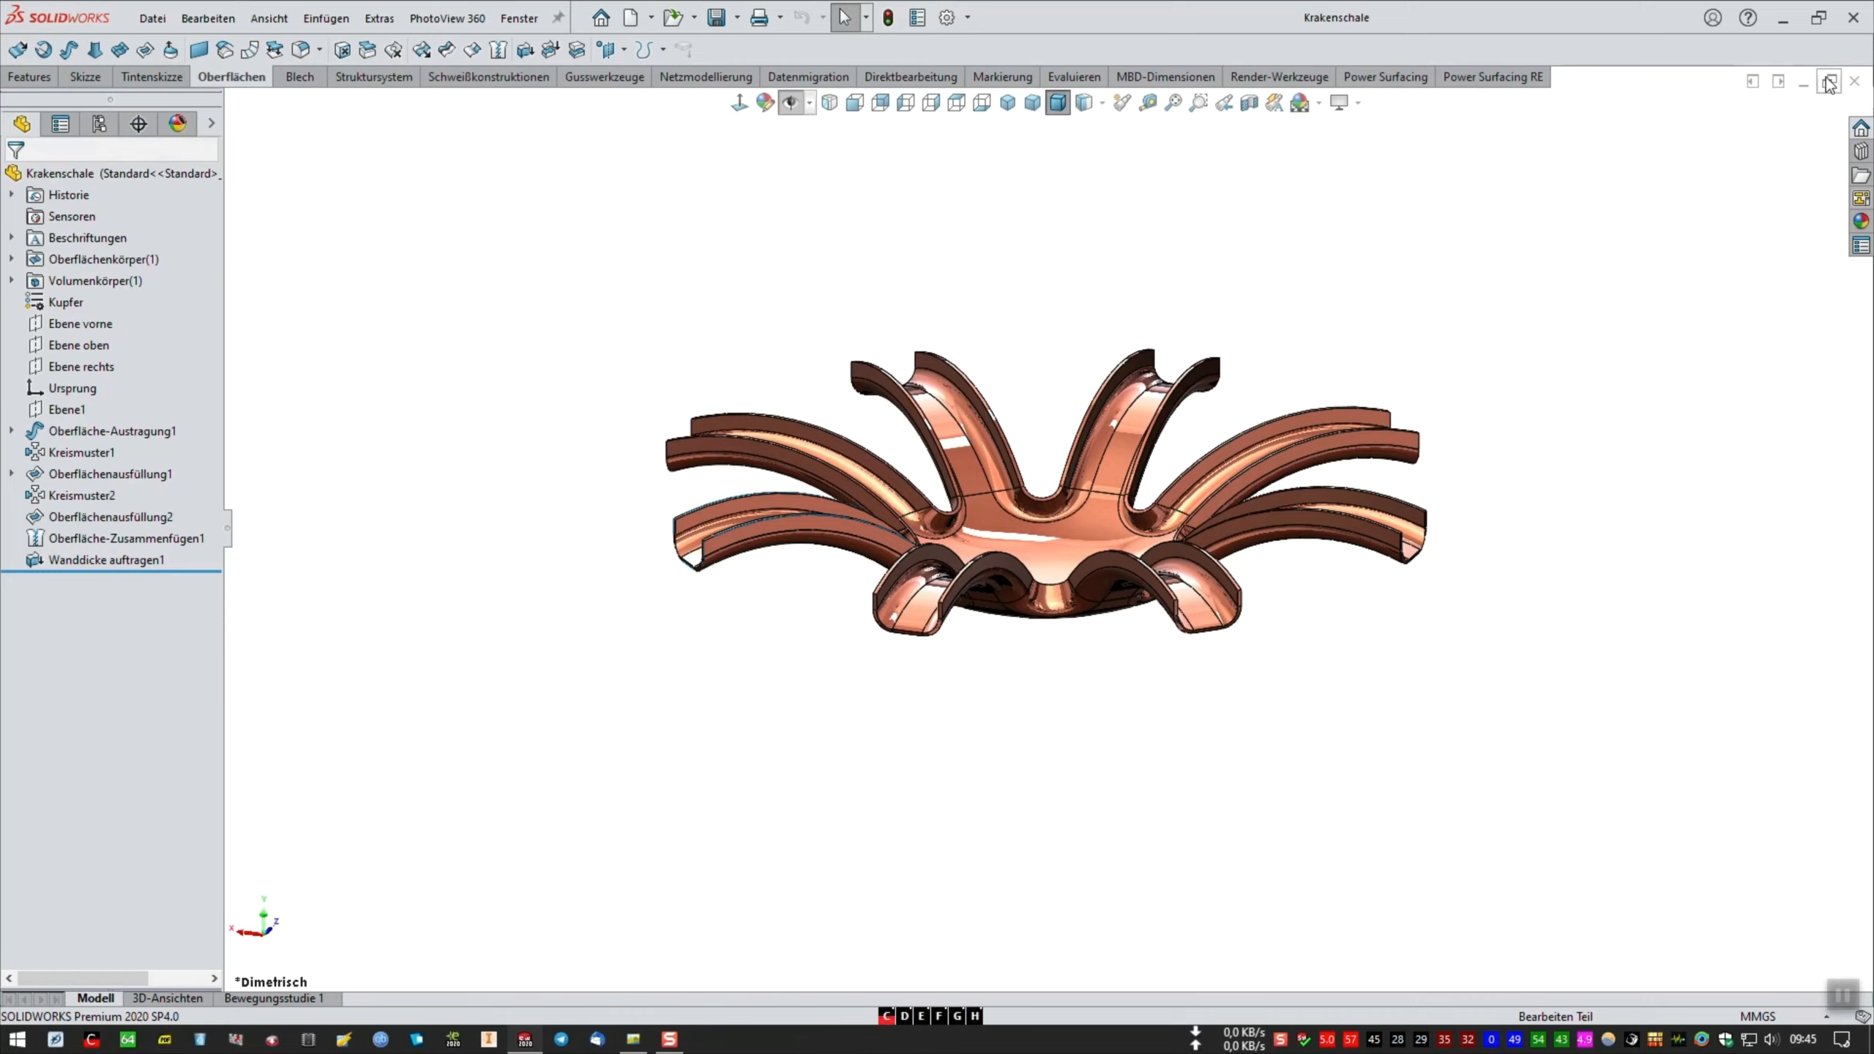
Close the open Krakenschale part and create a new part document.
{"action": "left_click", "coordinate": [1855, 81]}
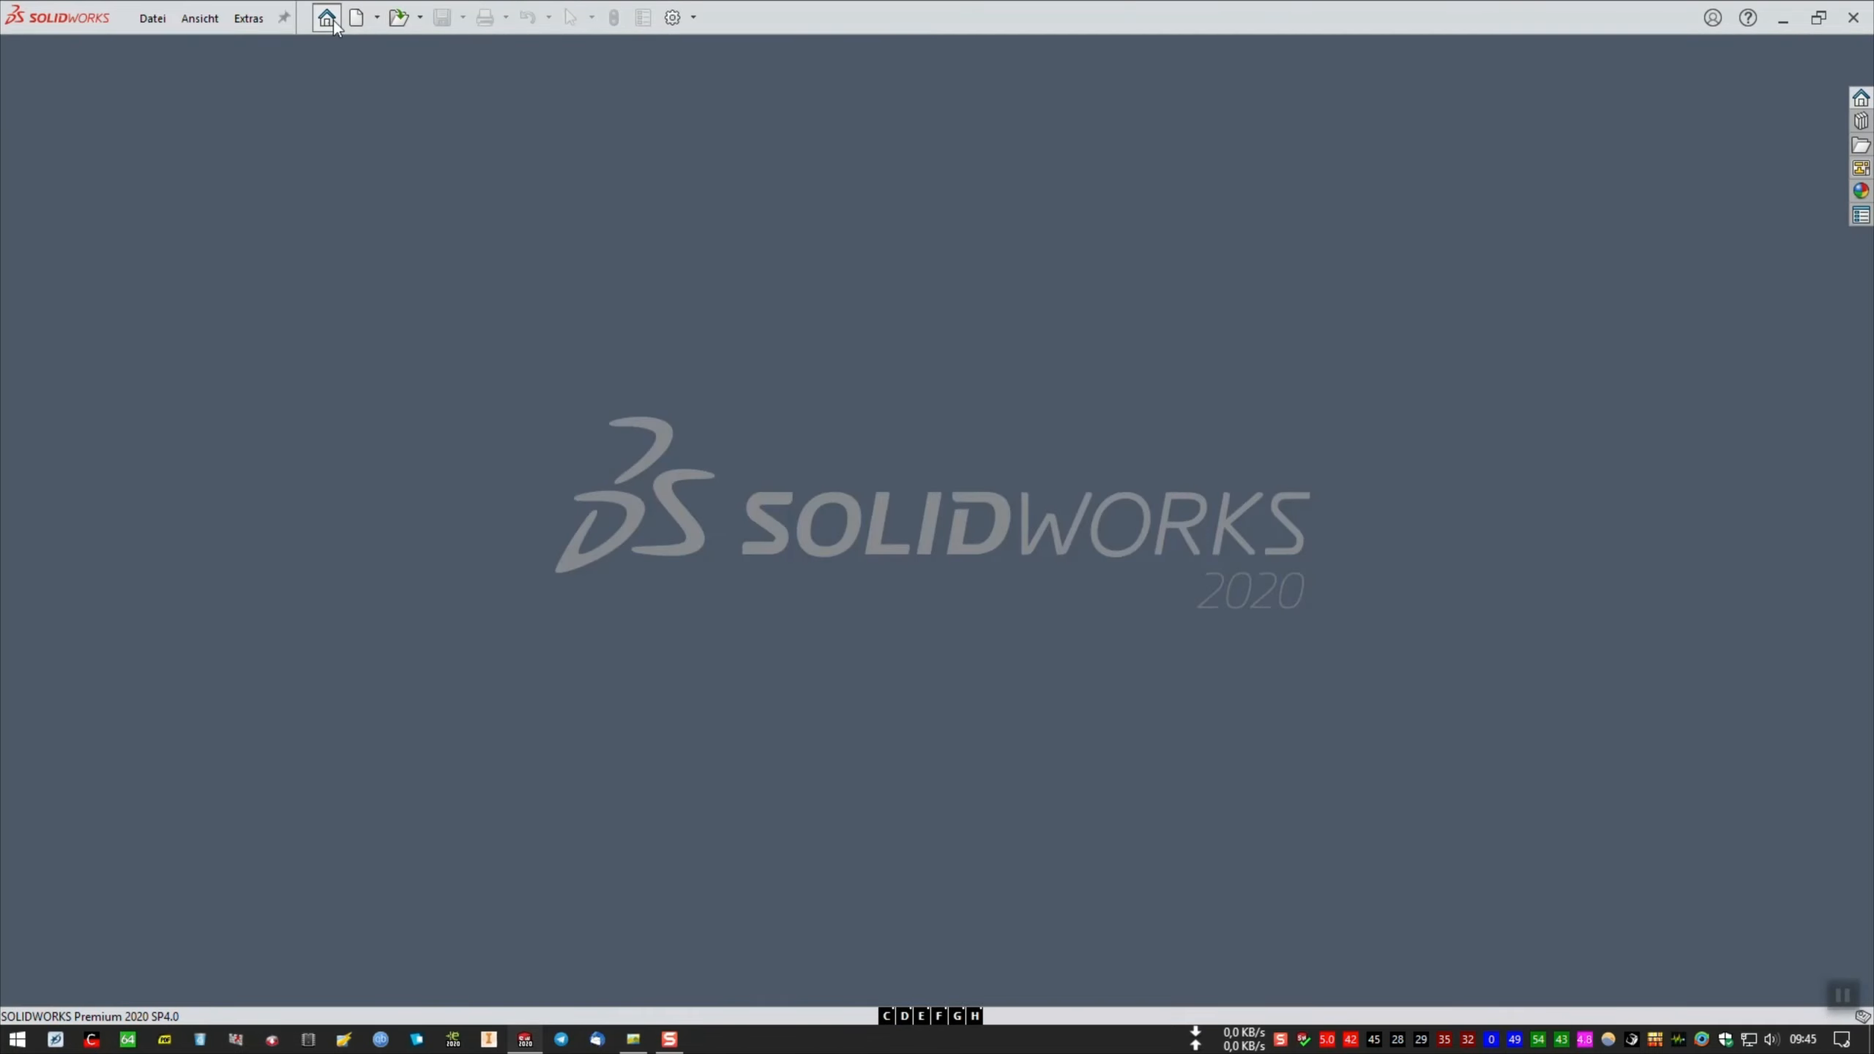
{"action": "left_click", "coordinate": [327, 18]}
{"action": "left_click", "coordinate": [60, 189]}
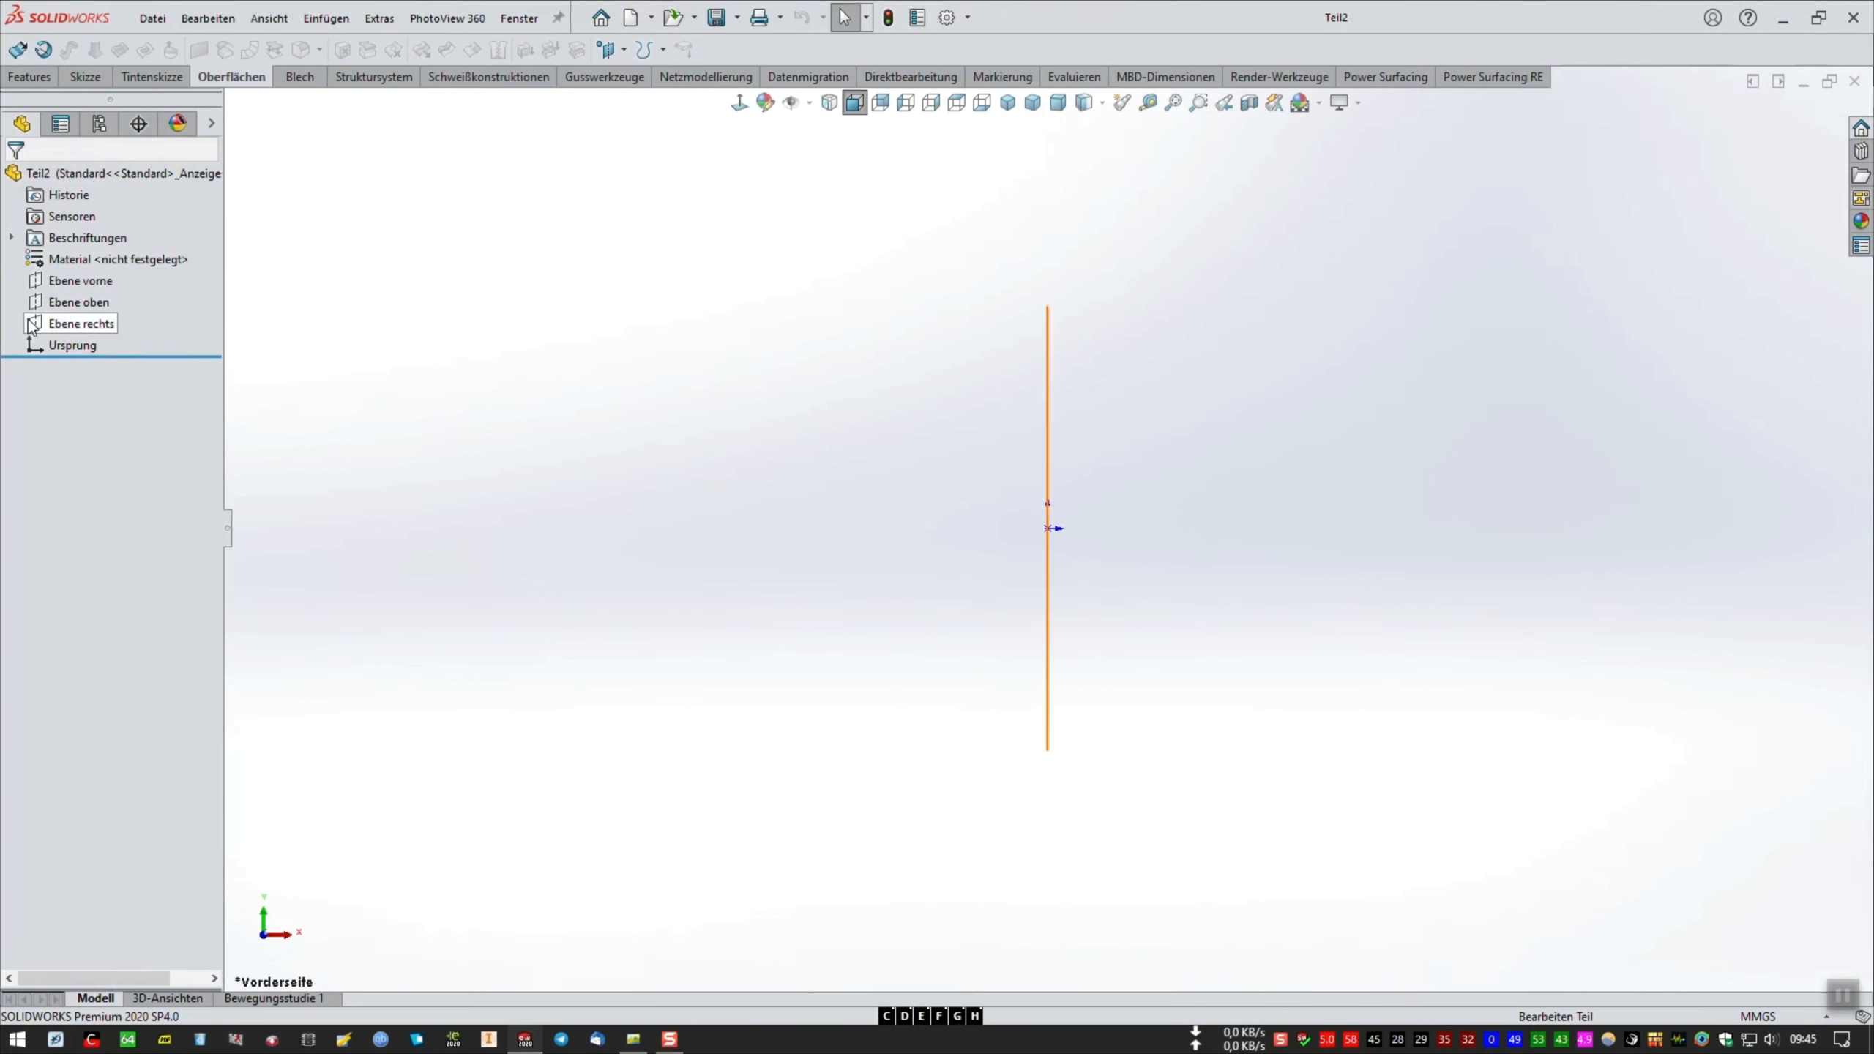
On the right plane (Ebene rechts), sketch a vertical midpoint line about 137 mm long centred on the origin and convert it to construction geometry.
{"action": "left_click", "coordinate": [73, 325]}
{"action": "left_click", "coordinate": [74, 282]}
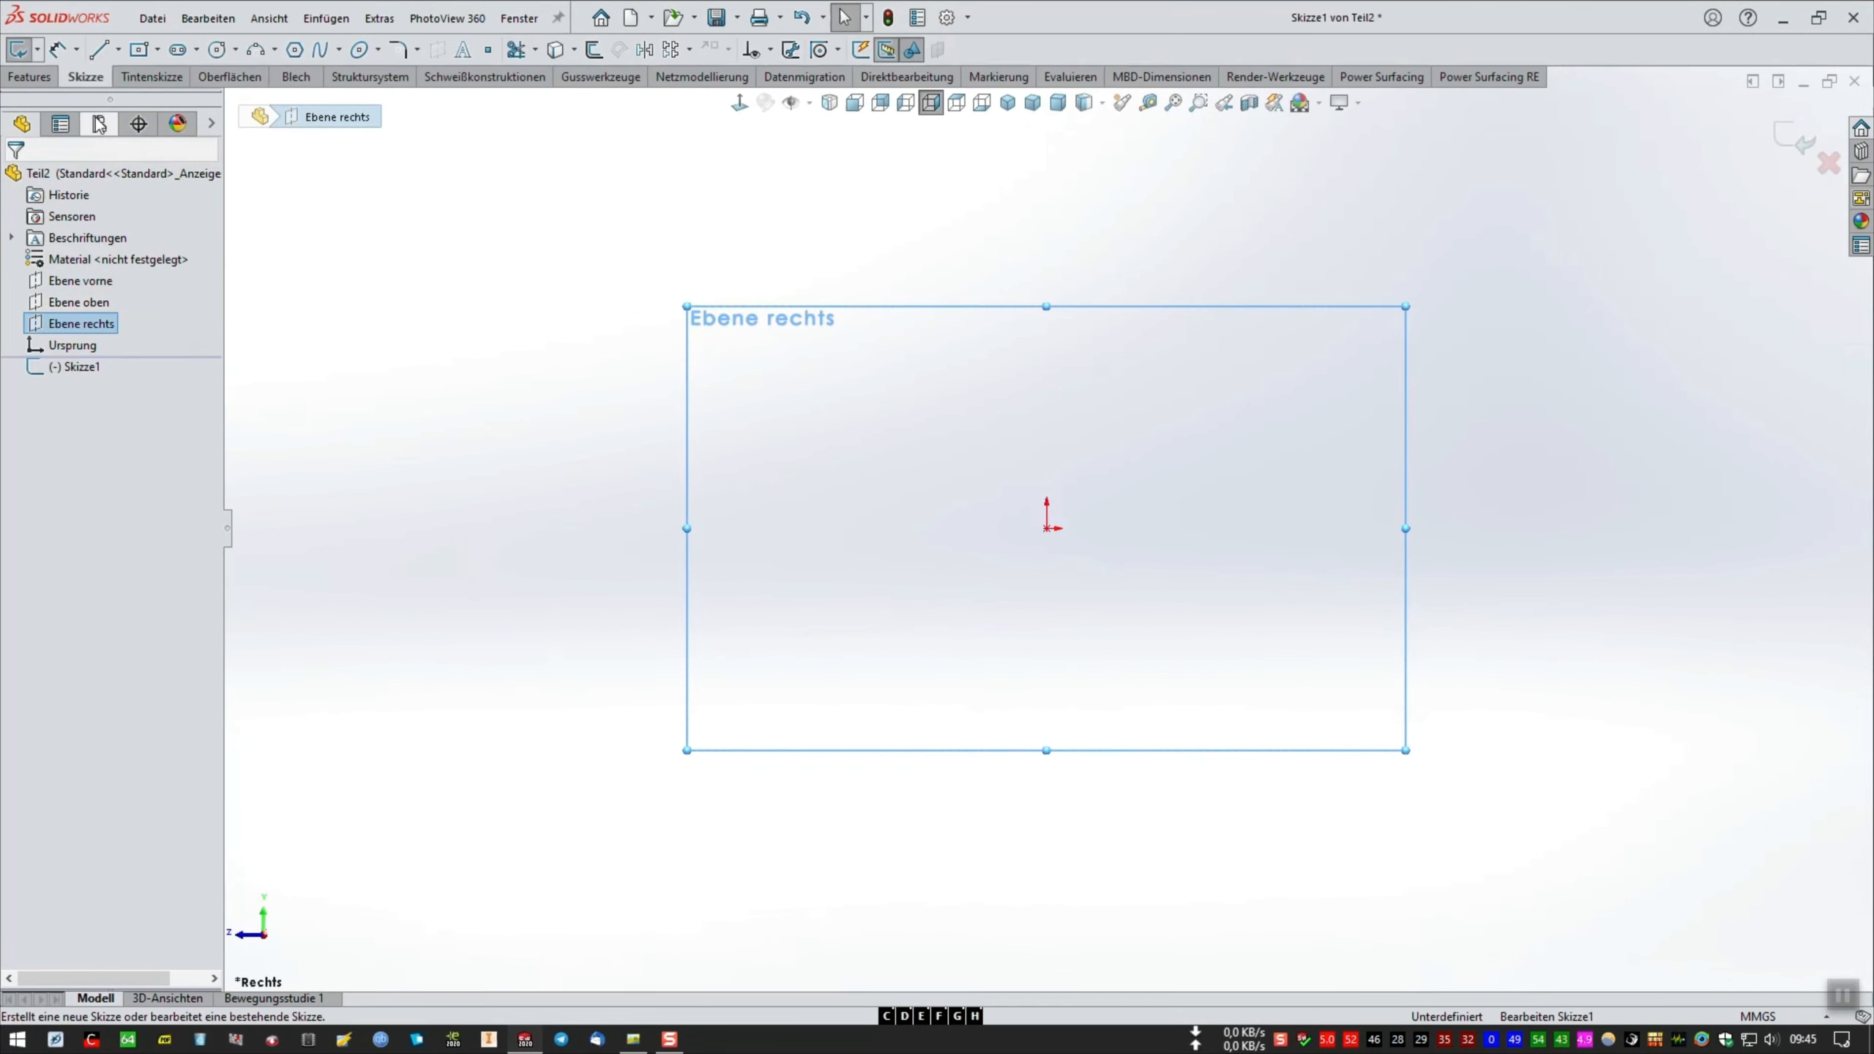
{"action": "left_click", "coordinate": [118, 54]}
{"action": "left_click", "coordinate": [166, 117]}
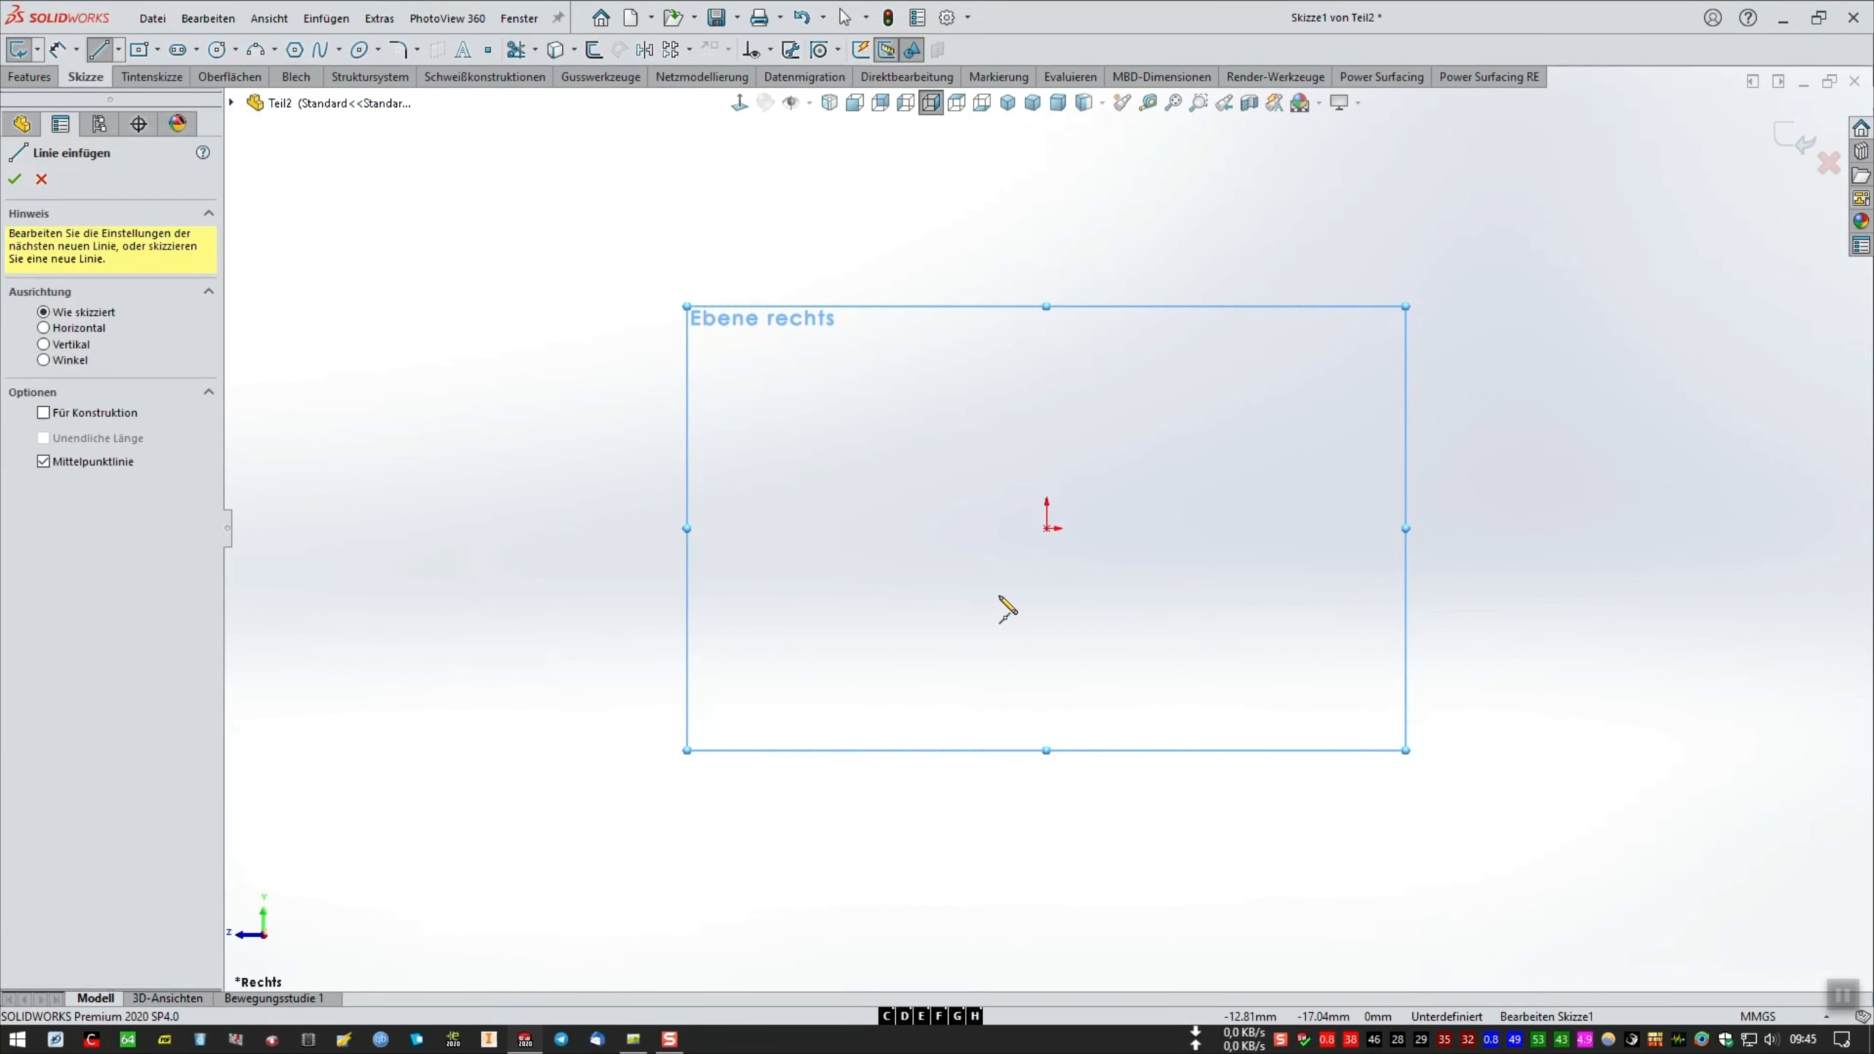
{"action": "left_click", "coordinate": [1046, 528]}
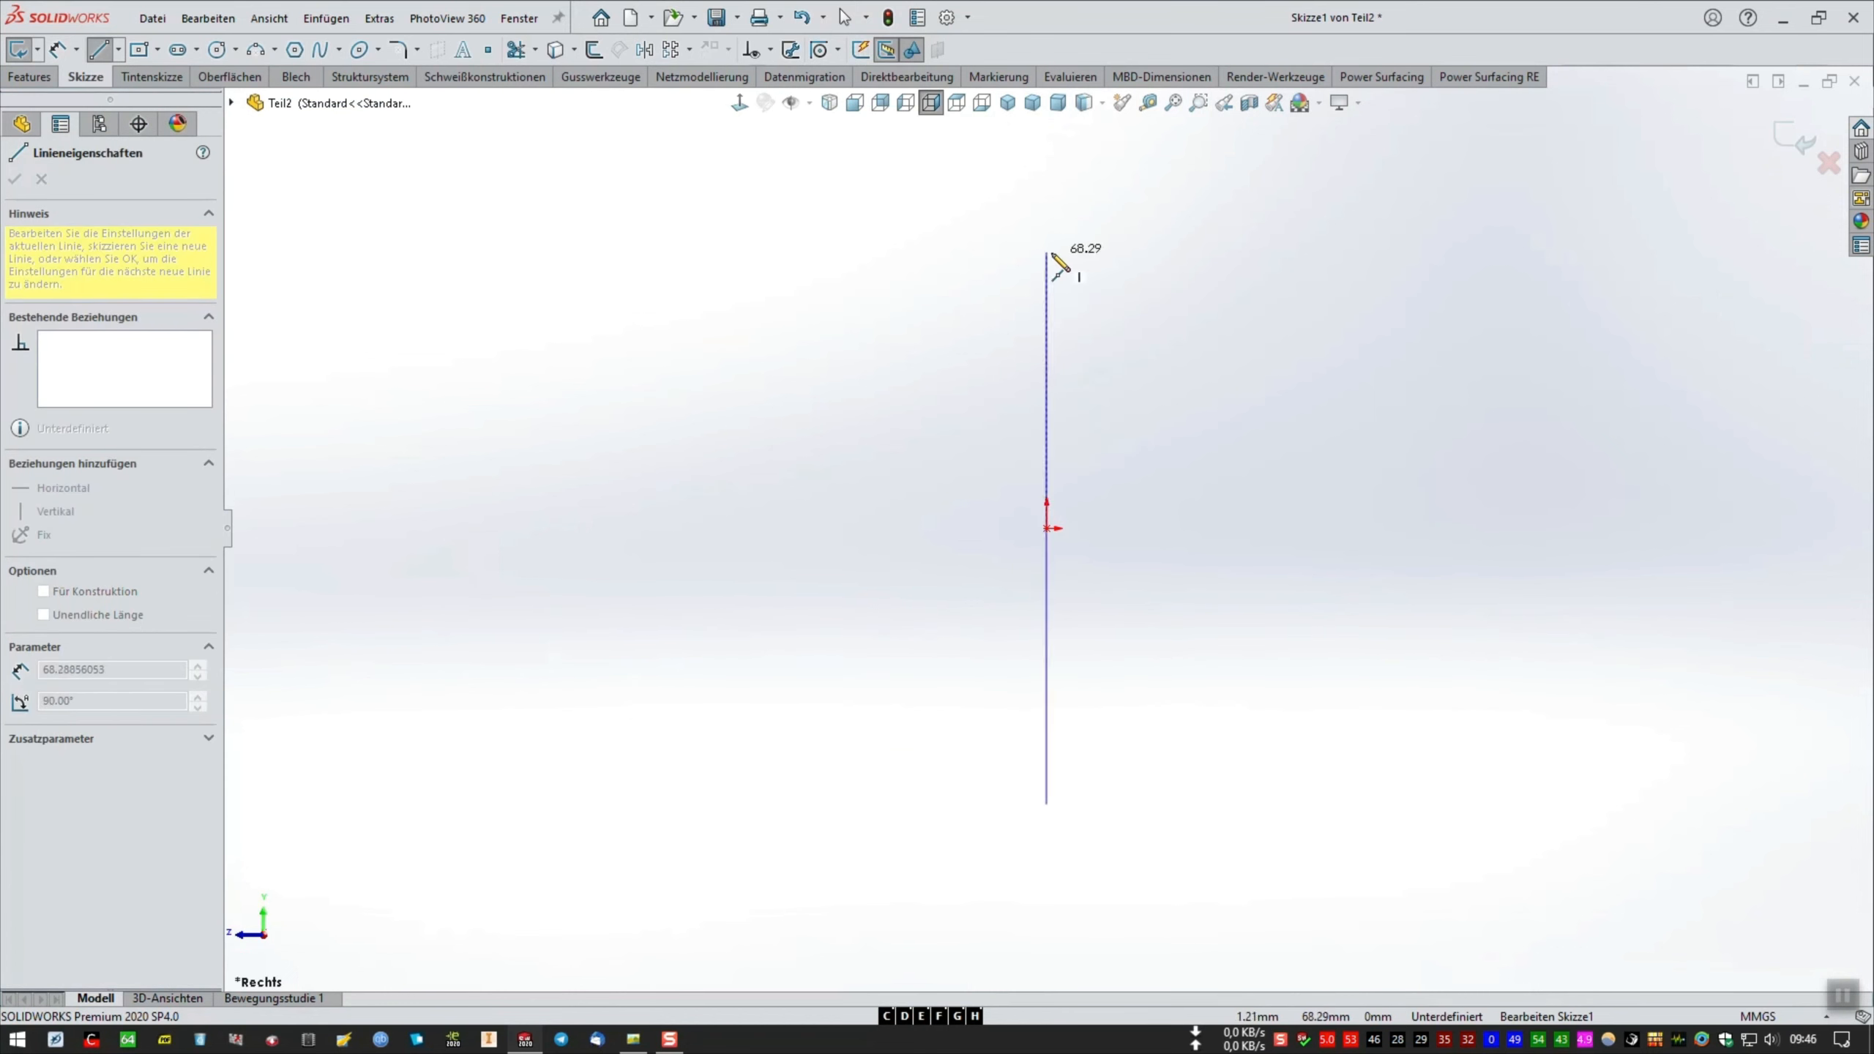
{"action": "left_click", "coordinate": [1046, 252]}
{"action": "right_click", "coordinate": [1052, 256]}
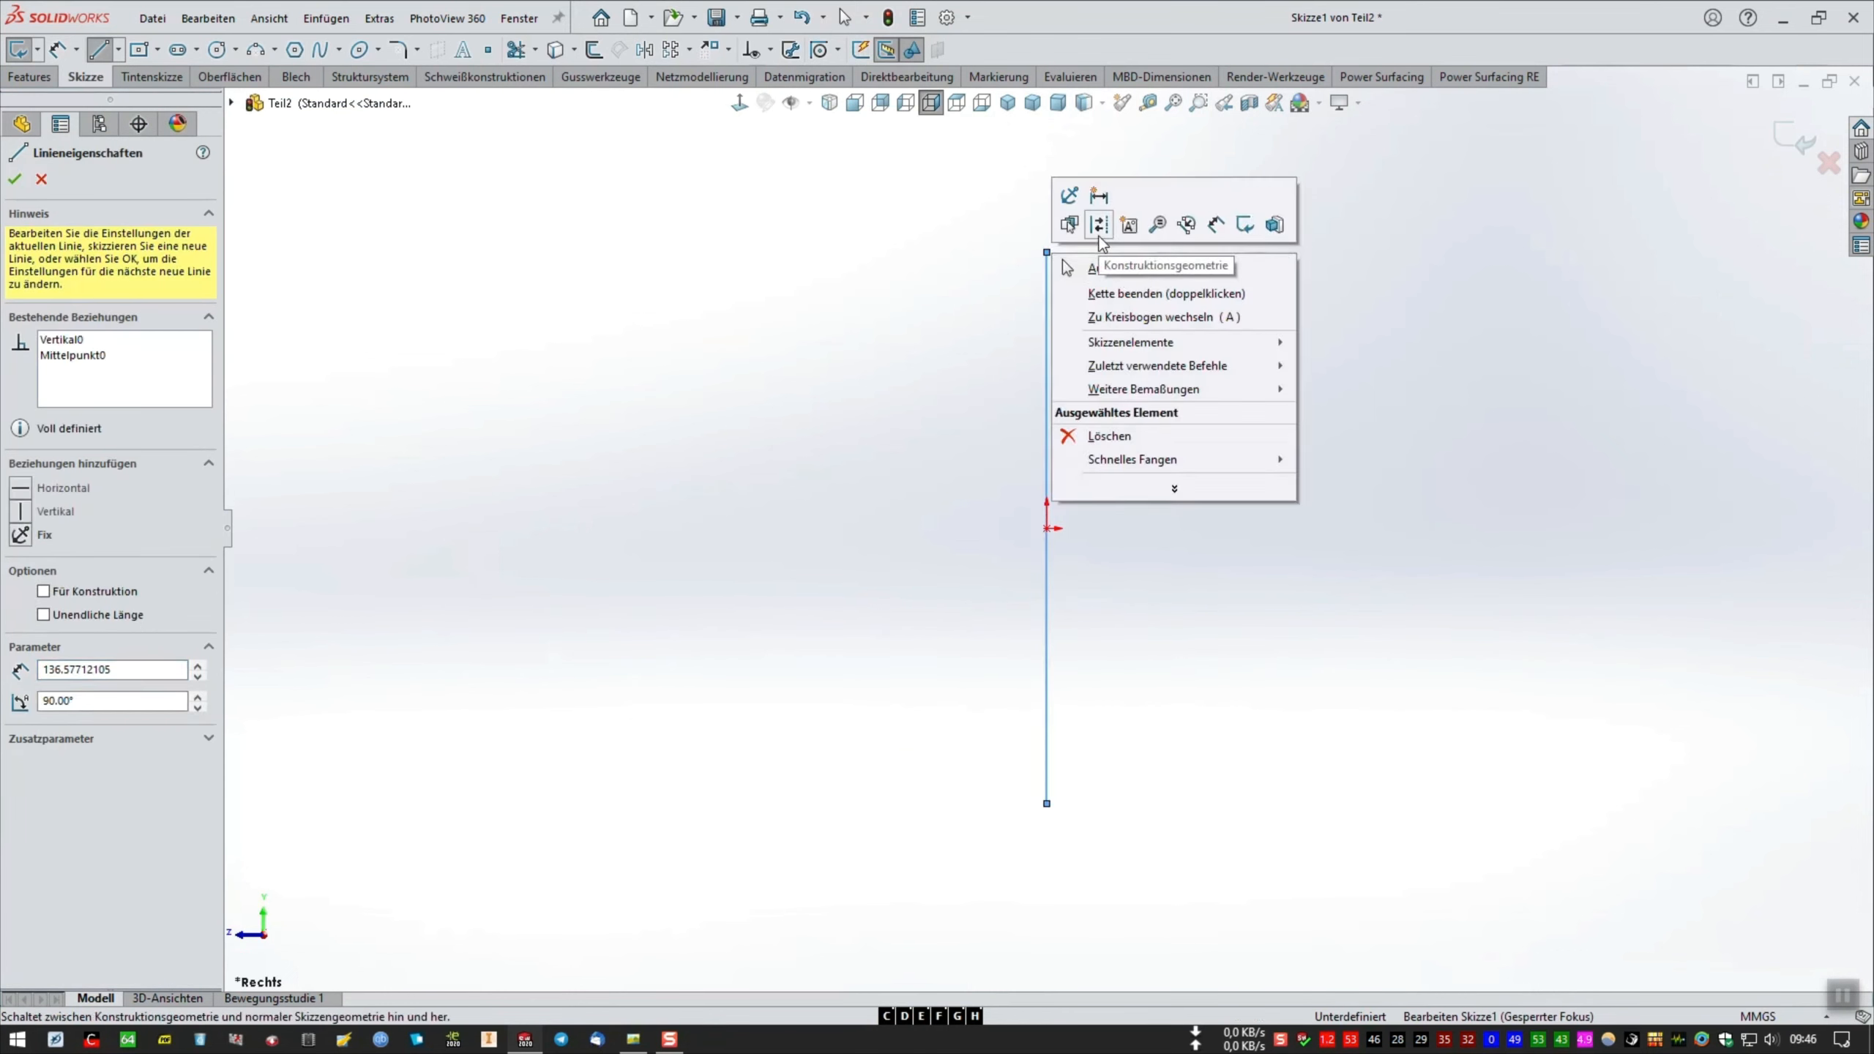
{"action": "left_click", "coordinate": [1110, 264]}
{"action": "scroll", "coordinate": [1475, 388], "scroll_direction": "down", "scroll_amount": 3}
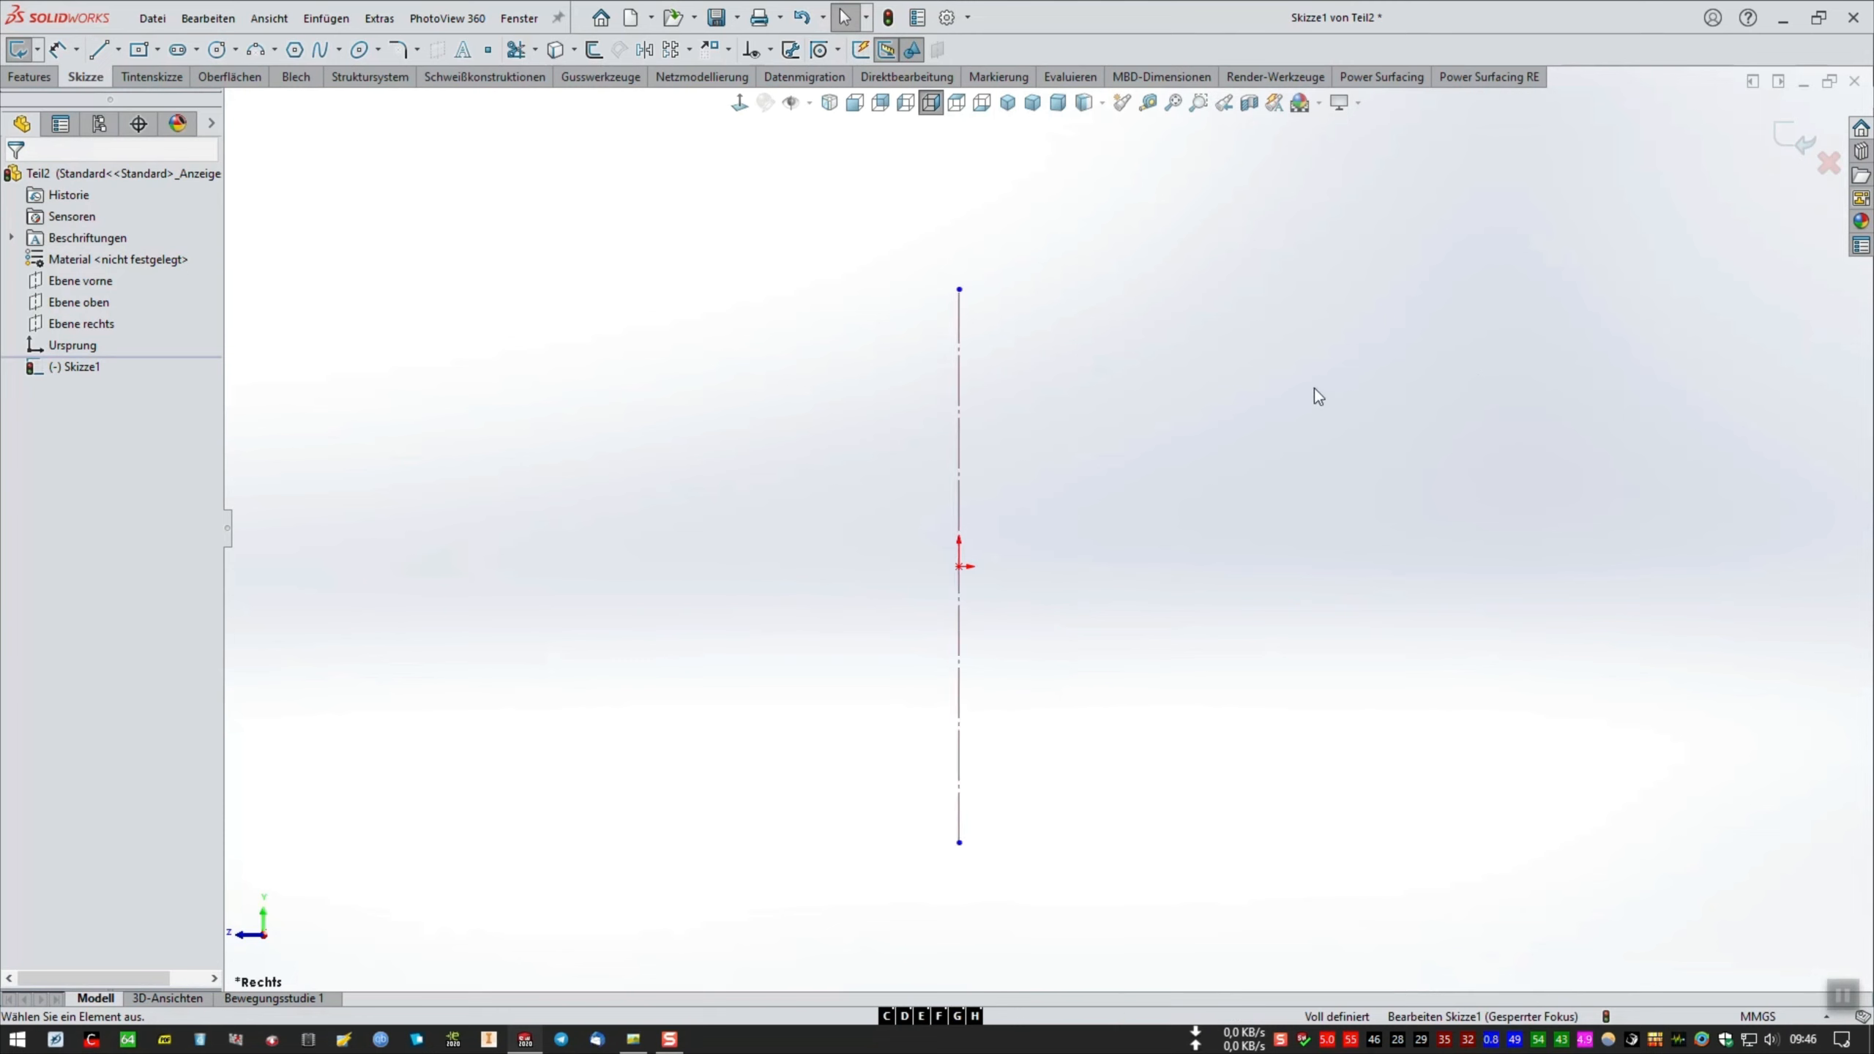
Sketch an upward-bulging three-point arc with a radius of about 80 mm, beside and clear of the construction line.
{"action": "left_click", "coordinate": [255, 51]}
{"action": "left_click", "coordinate": [1467, 410]}
{"action": "left_click", "coordinate": [1734, 295]}
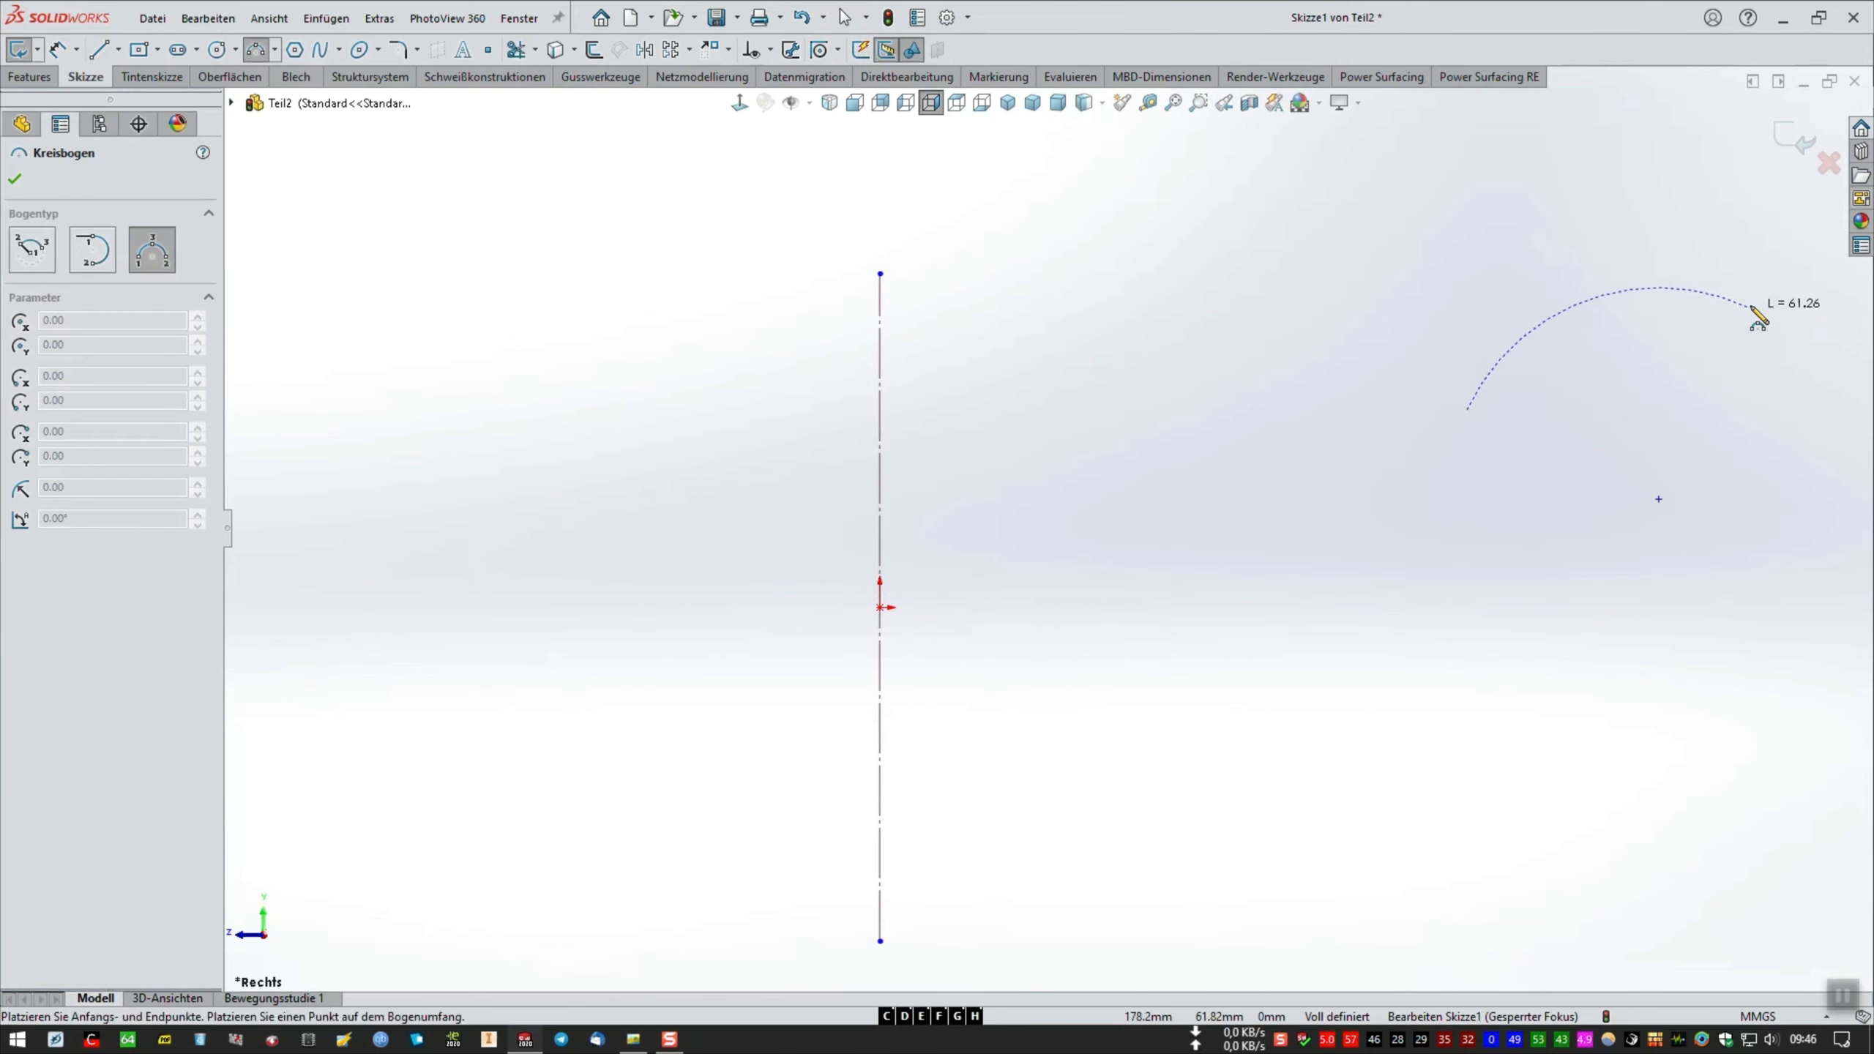
{"action": "left_click", "coordinate": [1694, 299]}
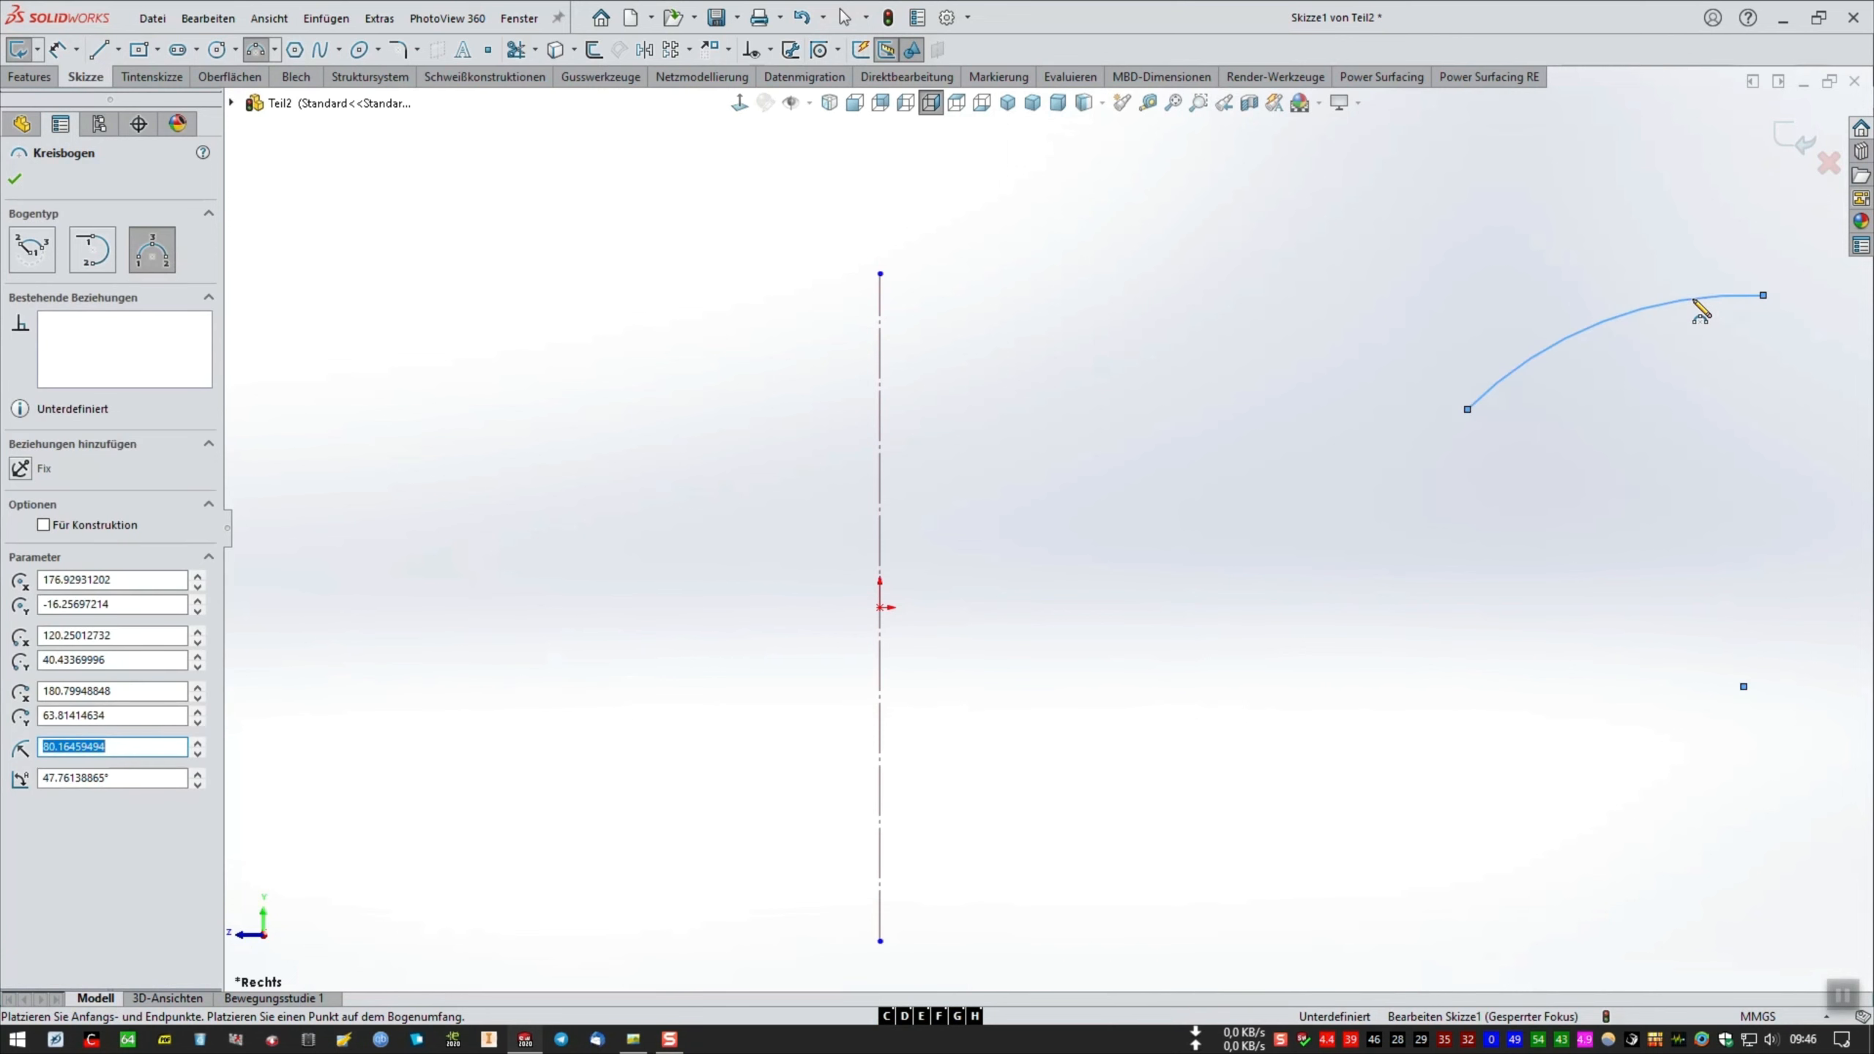
Dimension the horizontal distance from the origin to the arc's inner endpoint as 80 mm.
{"action": "right_click", "coordinate": [1693, 299]}
{"action": "left_click", "coordinate": [1765, 276]}
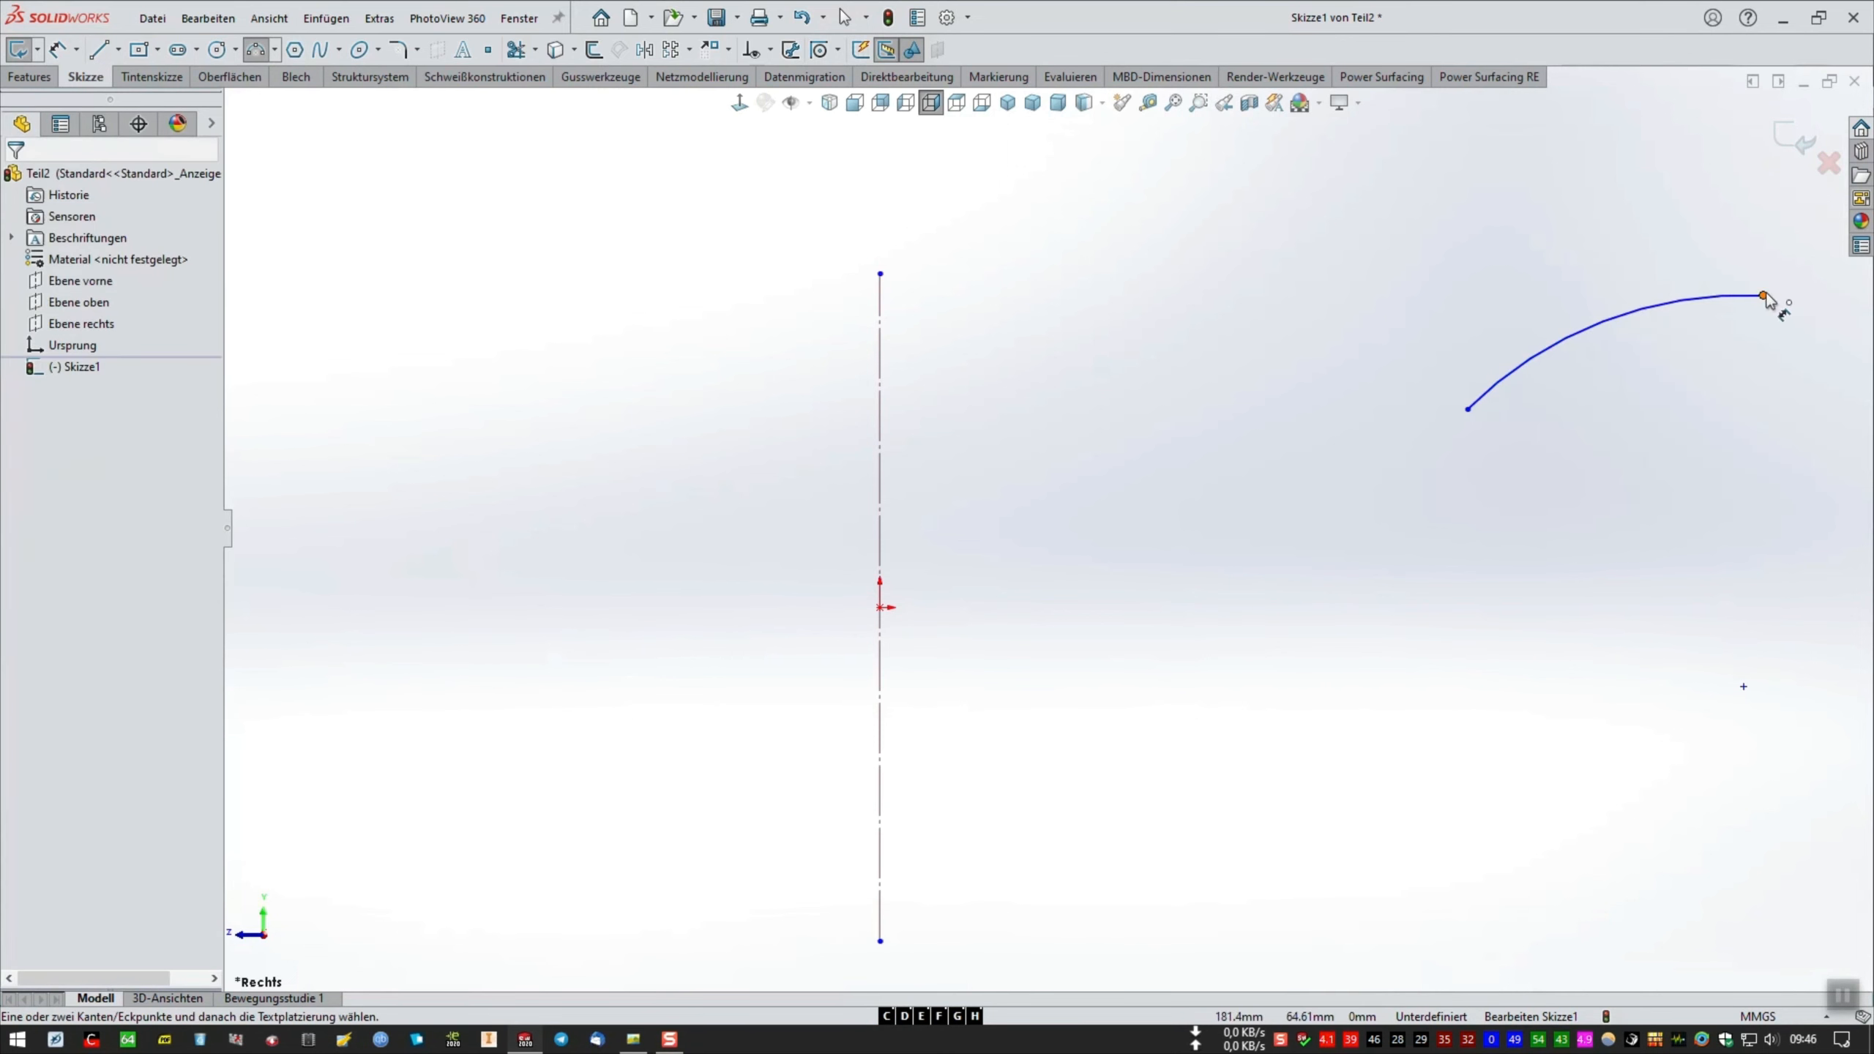
{"action": "left_click", "coordinate": [877, 610]}
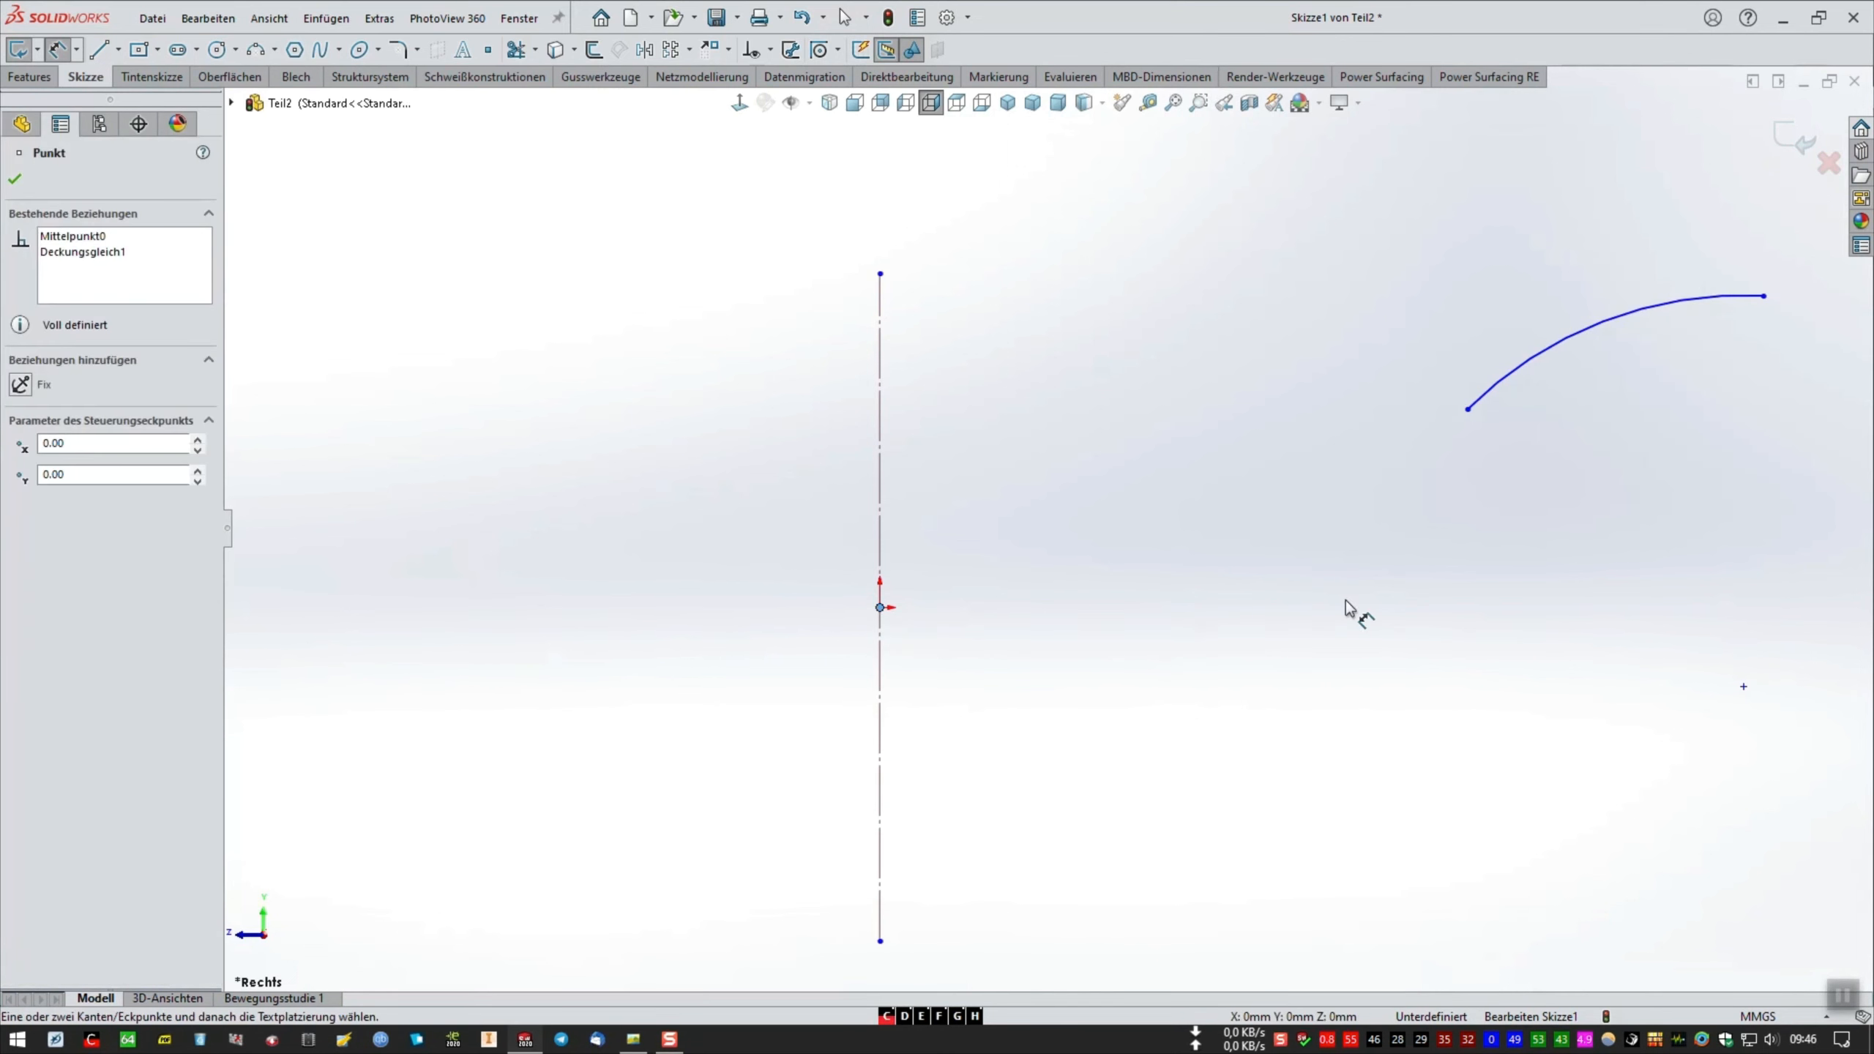
{"action": "left_click", "coordinate": [1466, 410]}
{"action": "left_click", "coordinate": [1204, 664]}
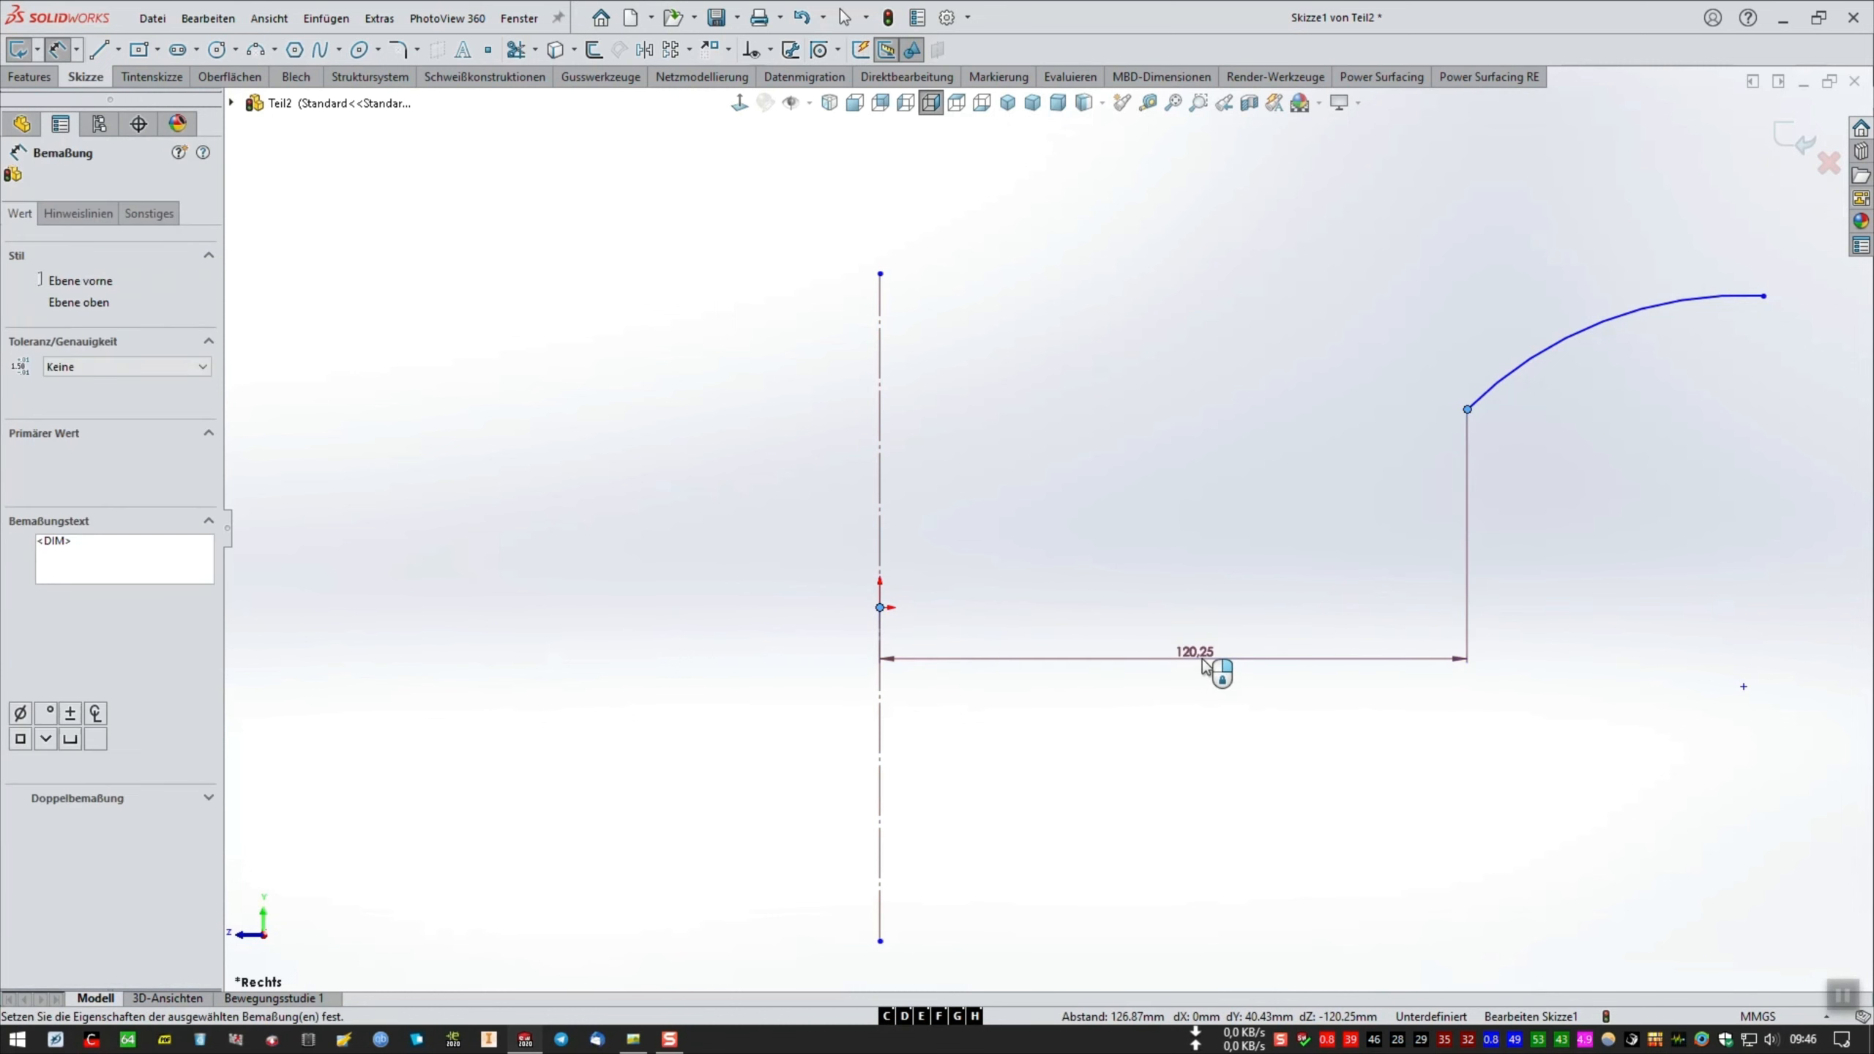
{"action": "left_click", "coordinate": [1204, 664]}
{"action": "type", "text": "80"}
{"action": "key", "text": "Return"}
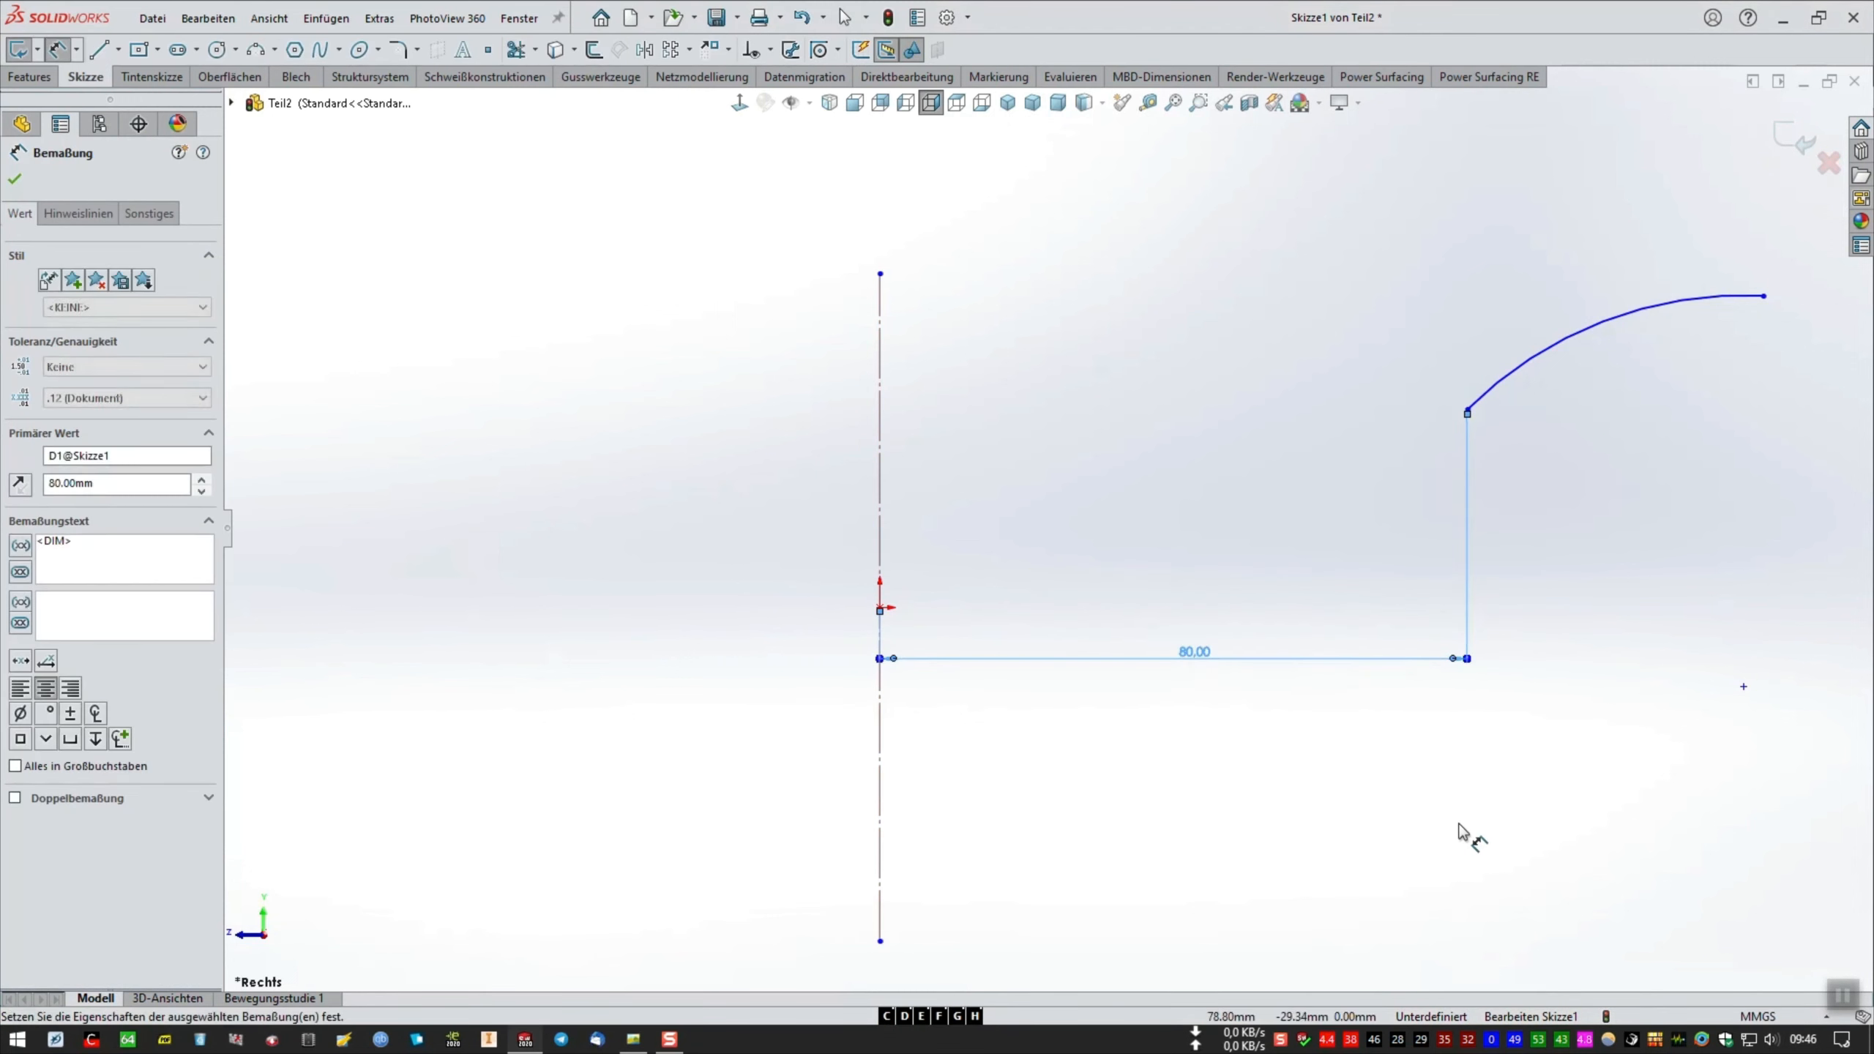
Dimension the horizontal distance between the arc's two endpoints as 105 mm.
{"action": "key", "text": "f"}
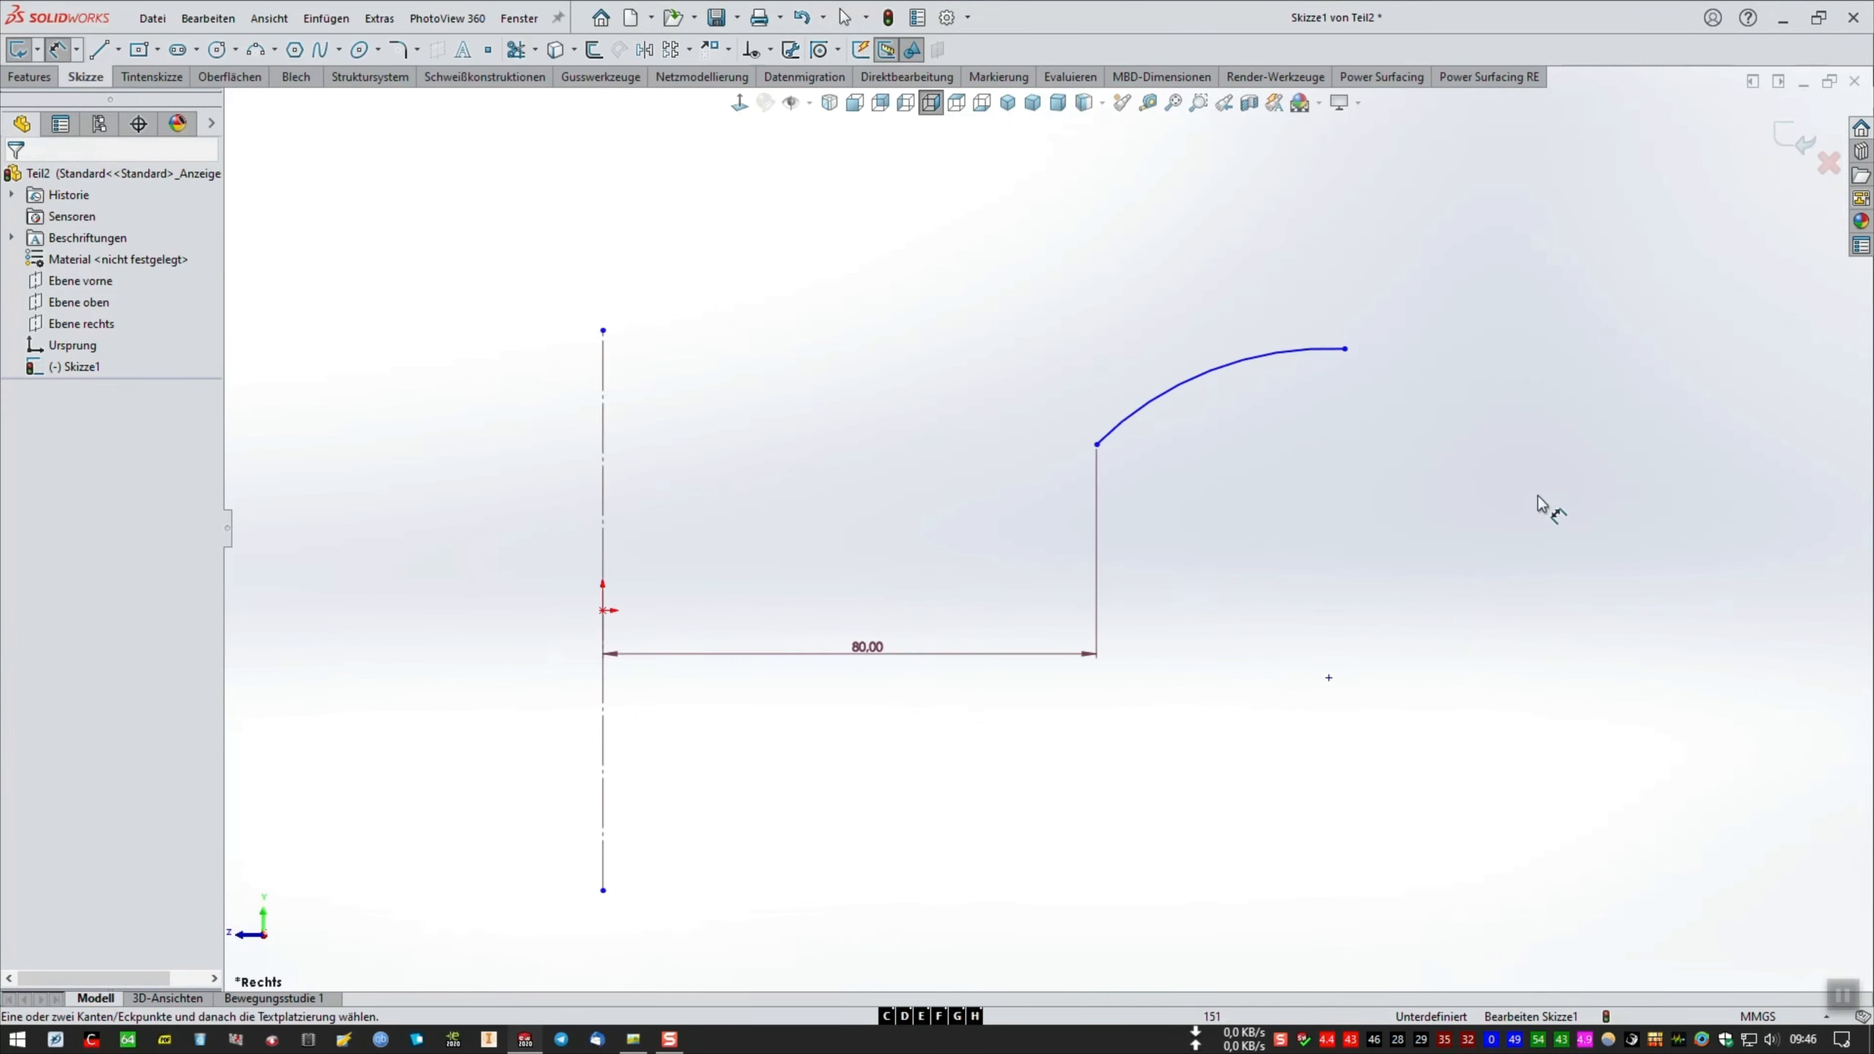
{"action": "left_click", "coordinate": [1097, 445]}
{"action": "left_click", "coordinate": [1344, 349]}
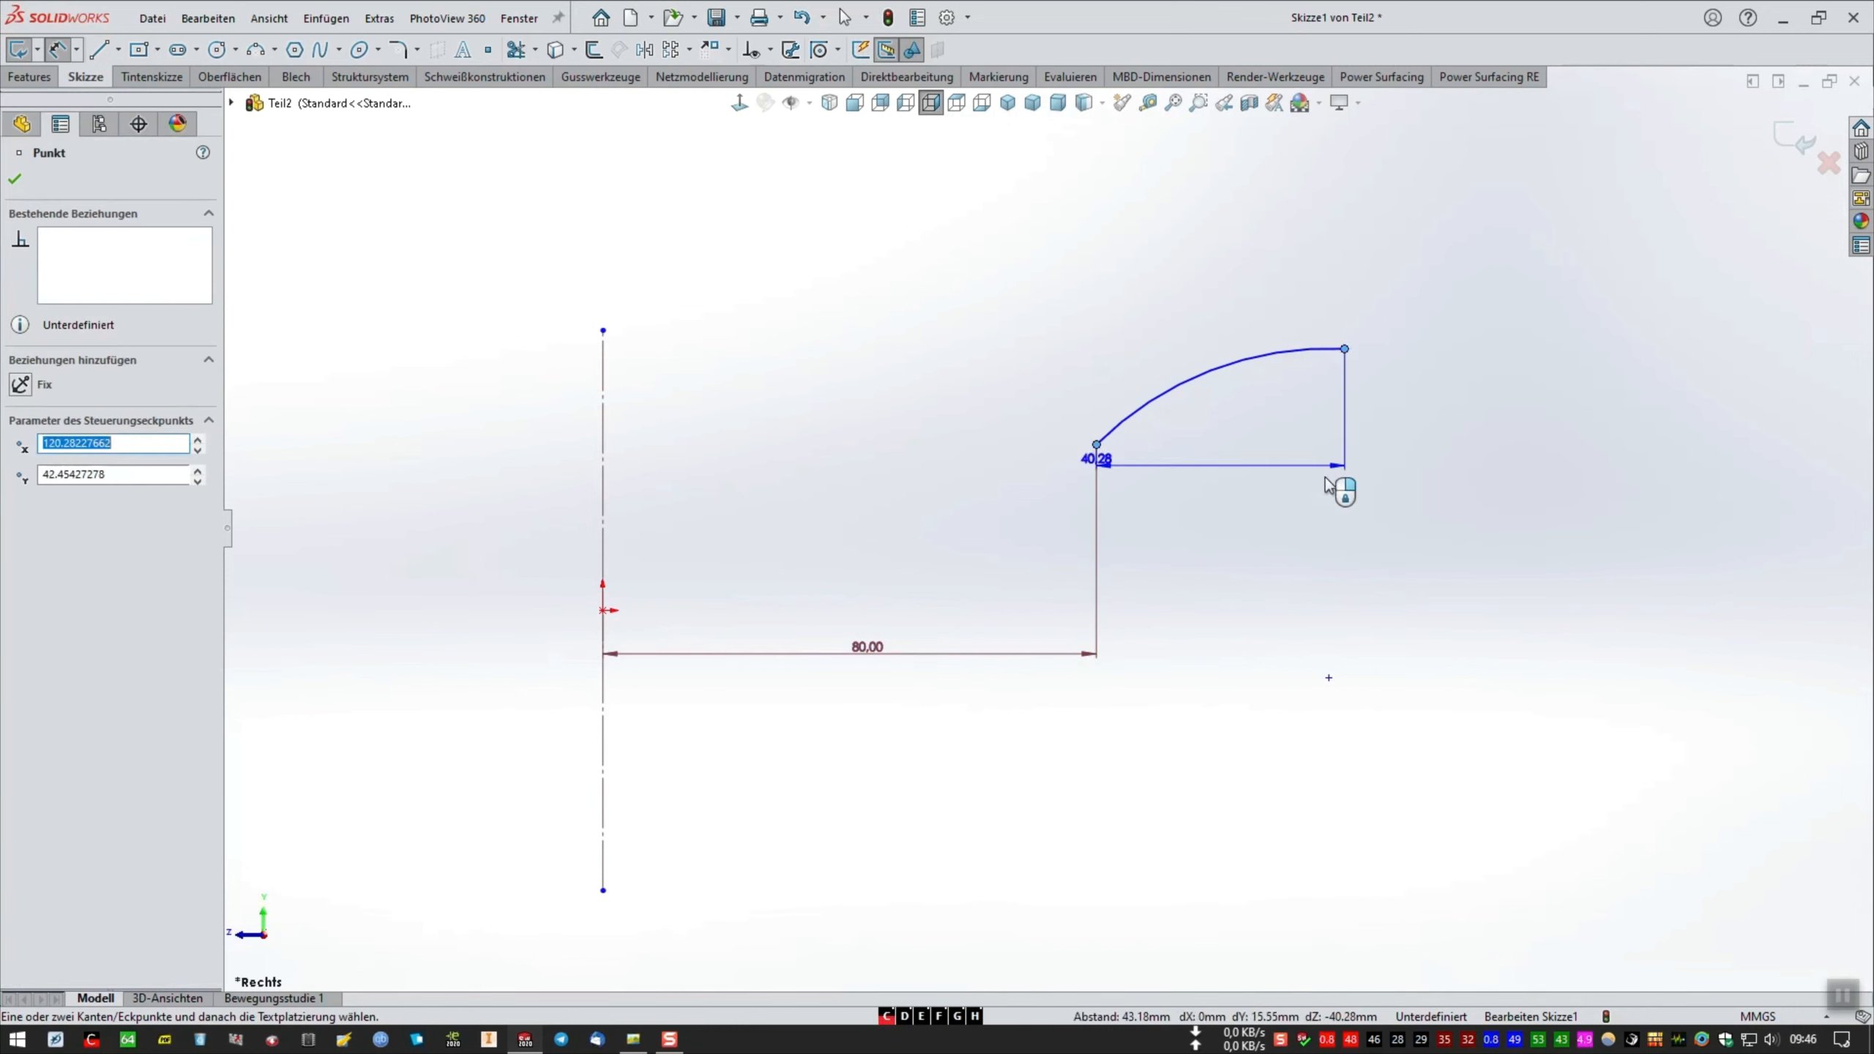
{"action": "left_click", "coordinate": [1269, 662]}
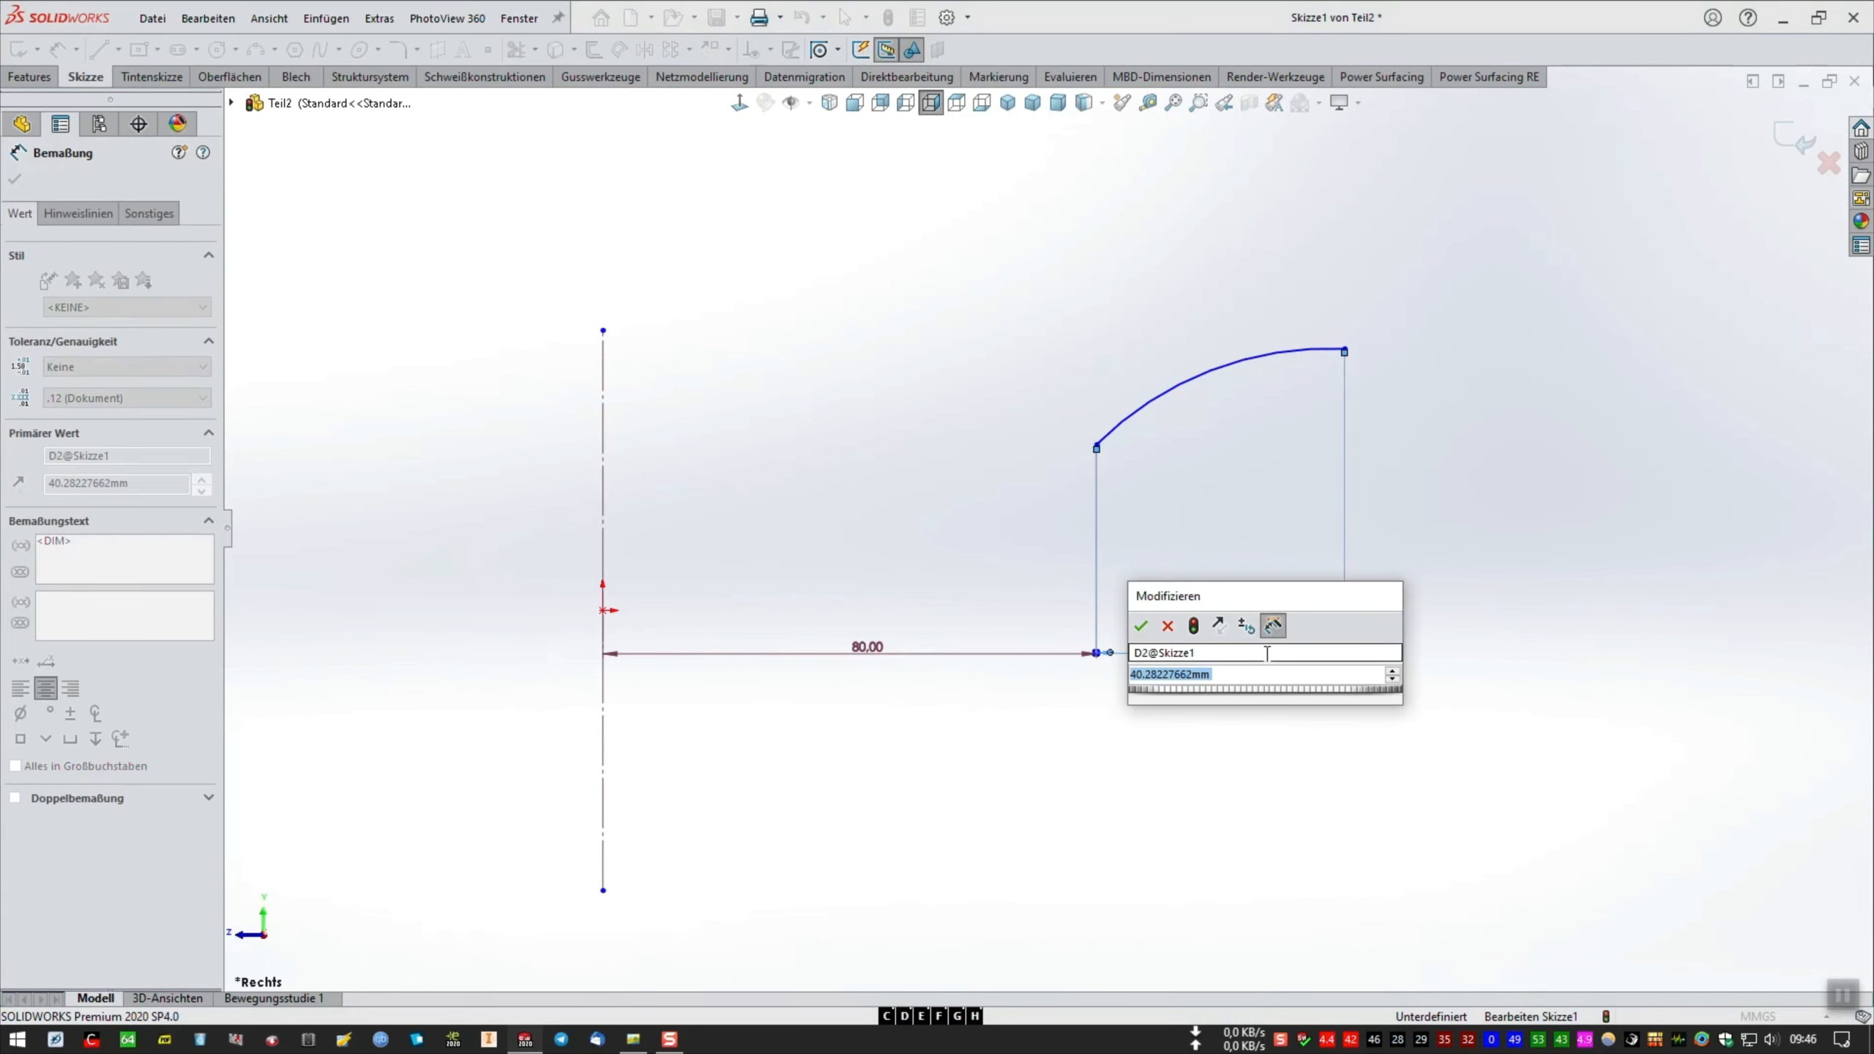
{"action": "type", "text": "105"}
{"action": "key", "text": "Return"}
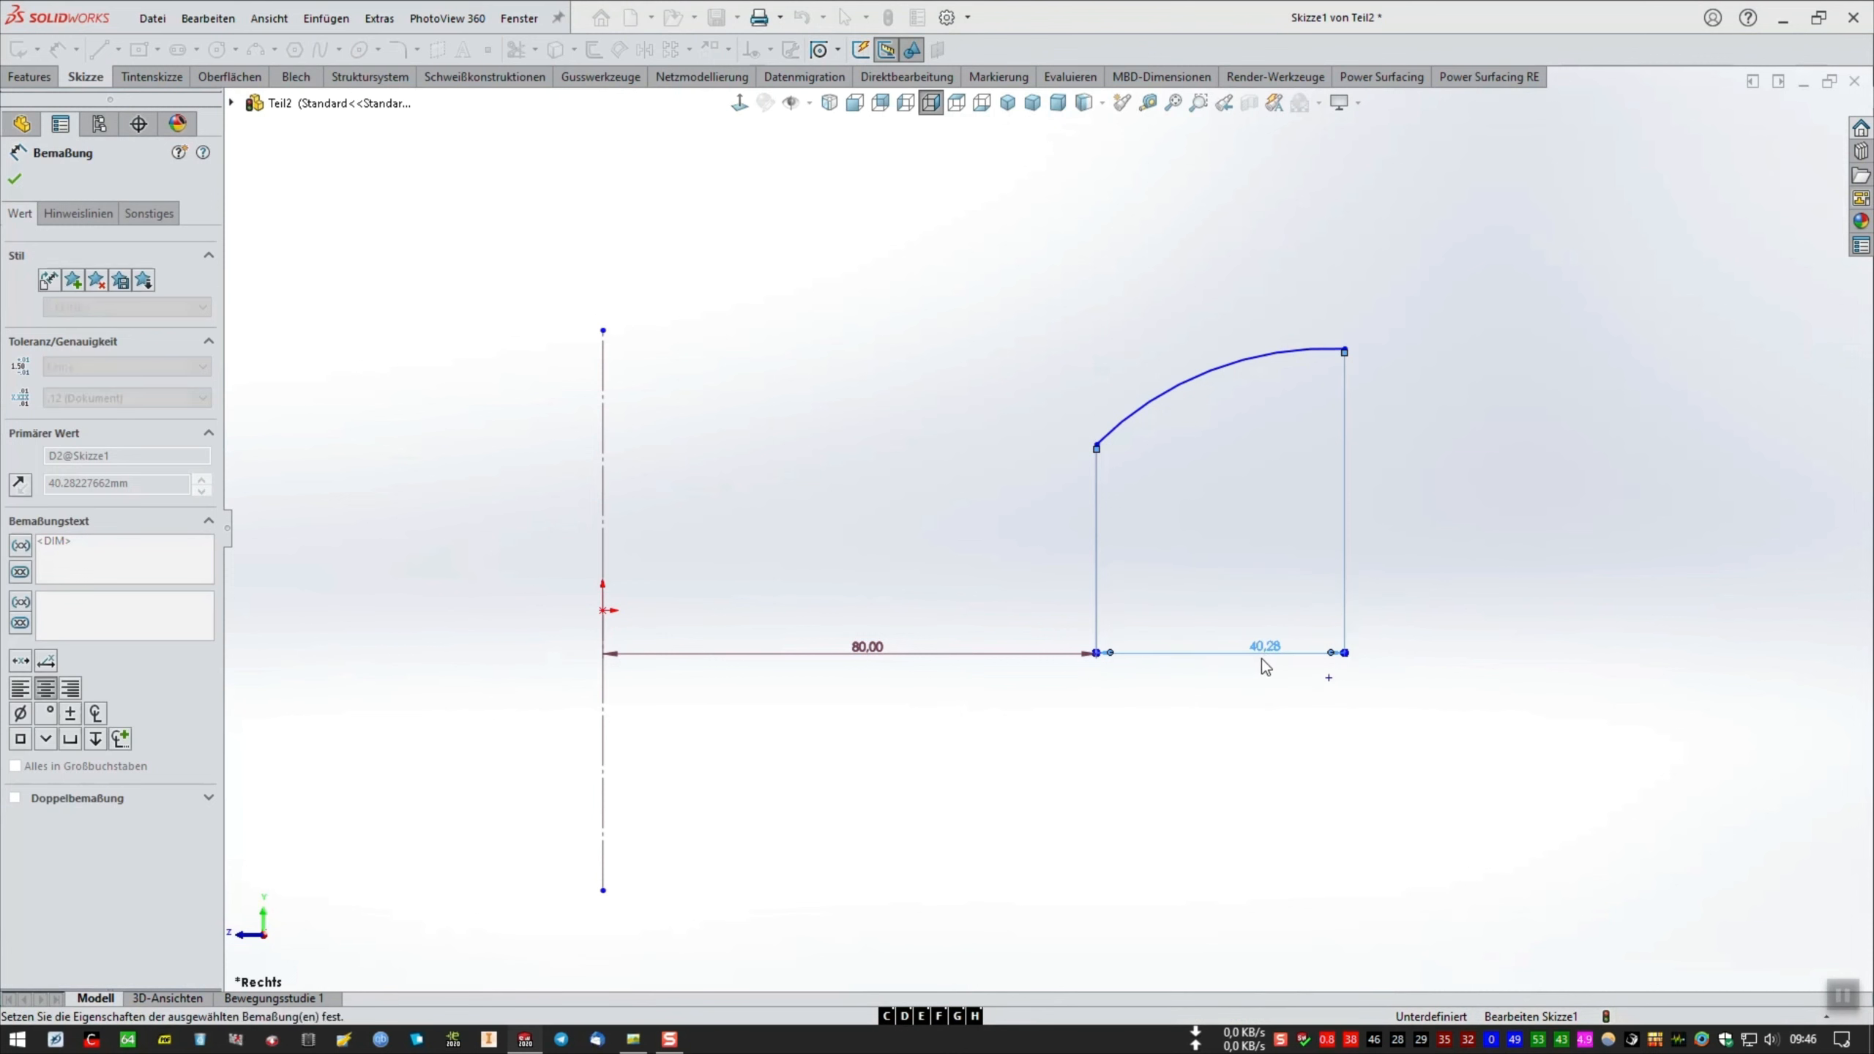
Dimension the arc's radius as 100 mm.
{"action": "left_click", "coordinate": [1225, 226]}
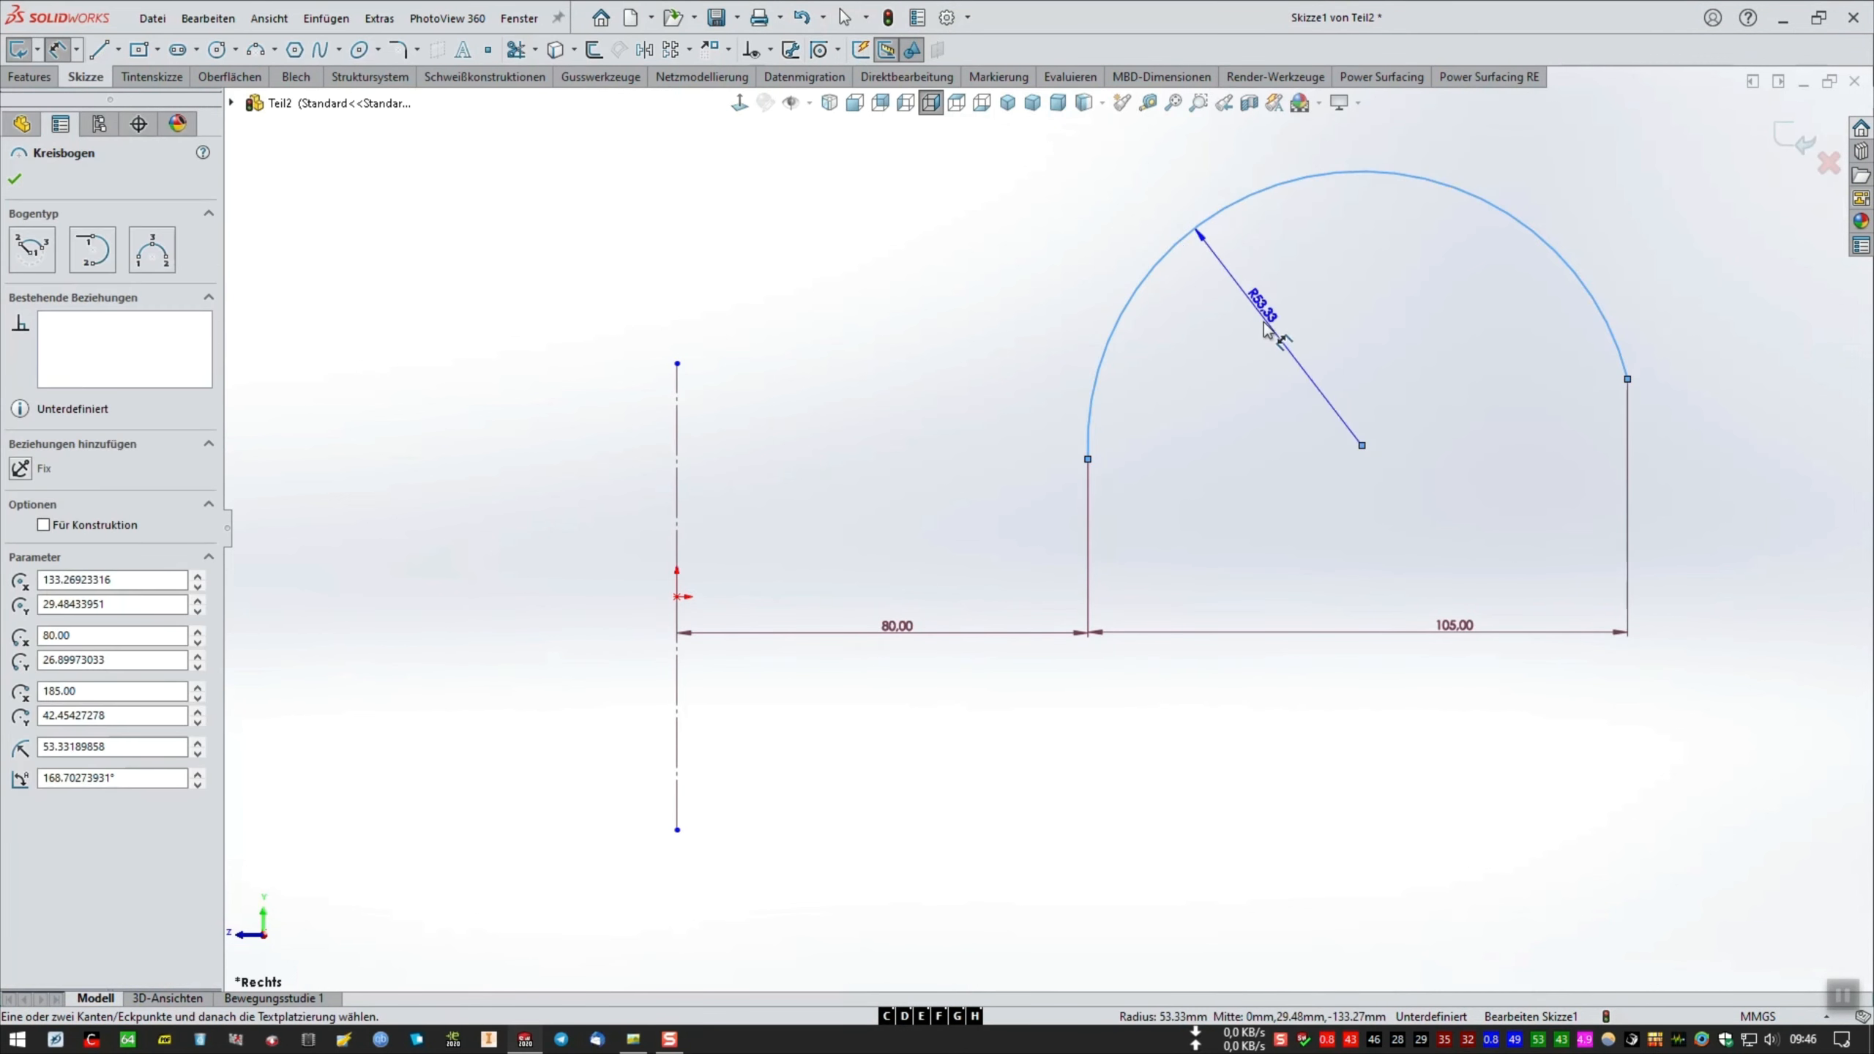
{"action": "left_click", "coordinate": [1285, 364]}
{"action": "type", "text": "100"}
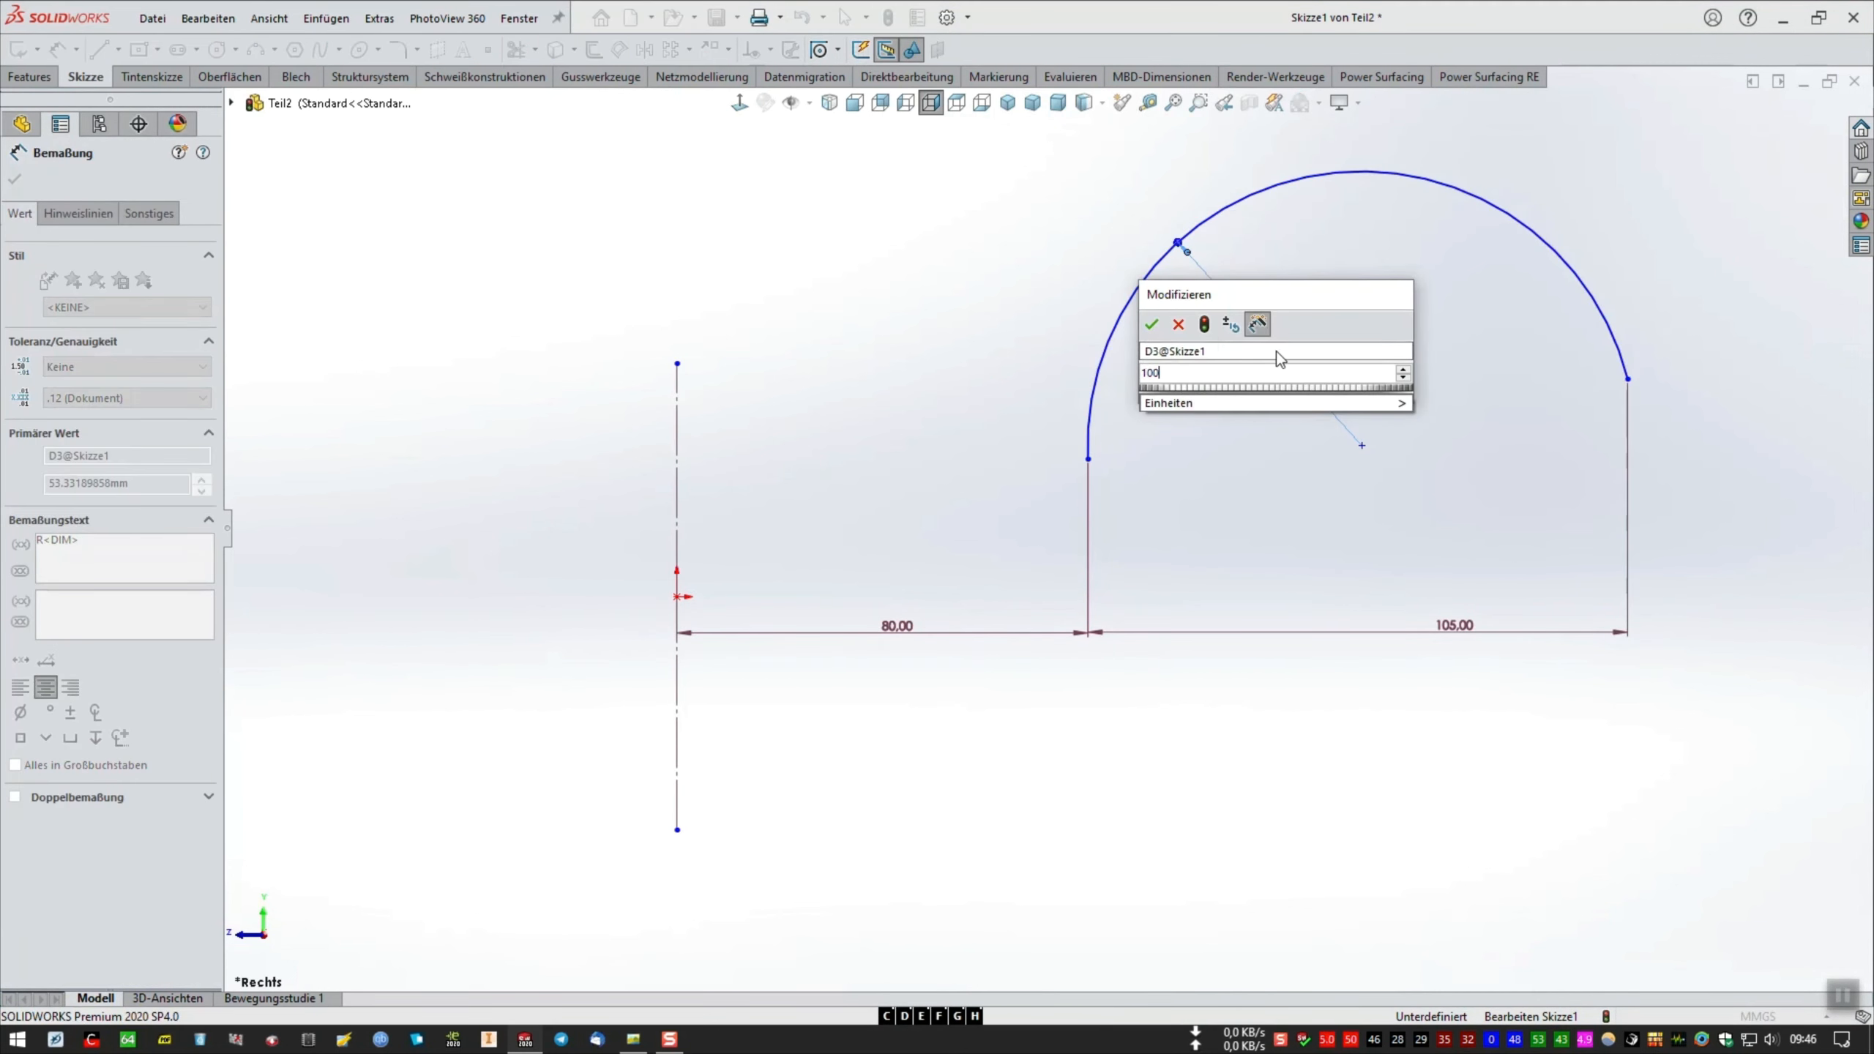
{"action": "key", "text": "Return"}
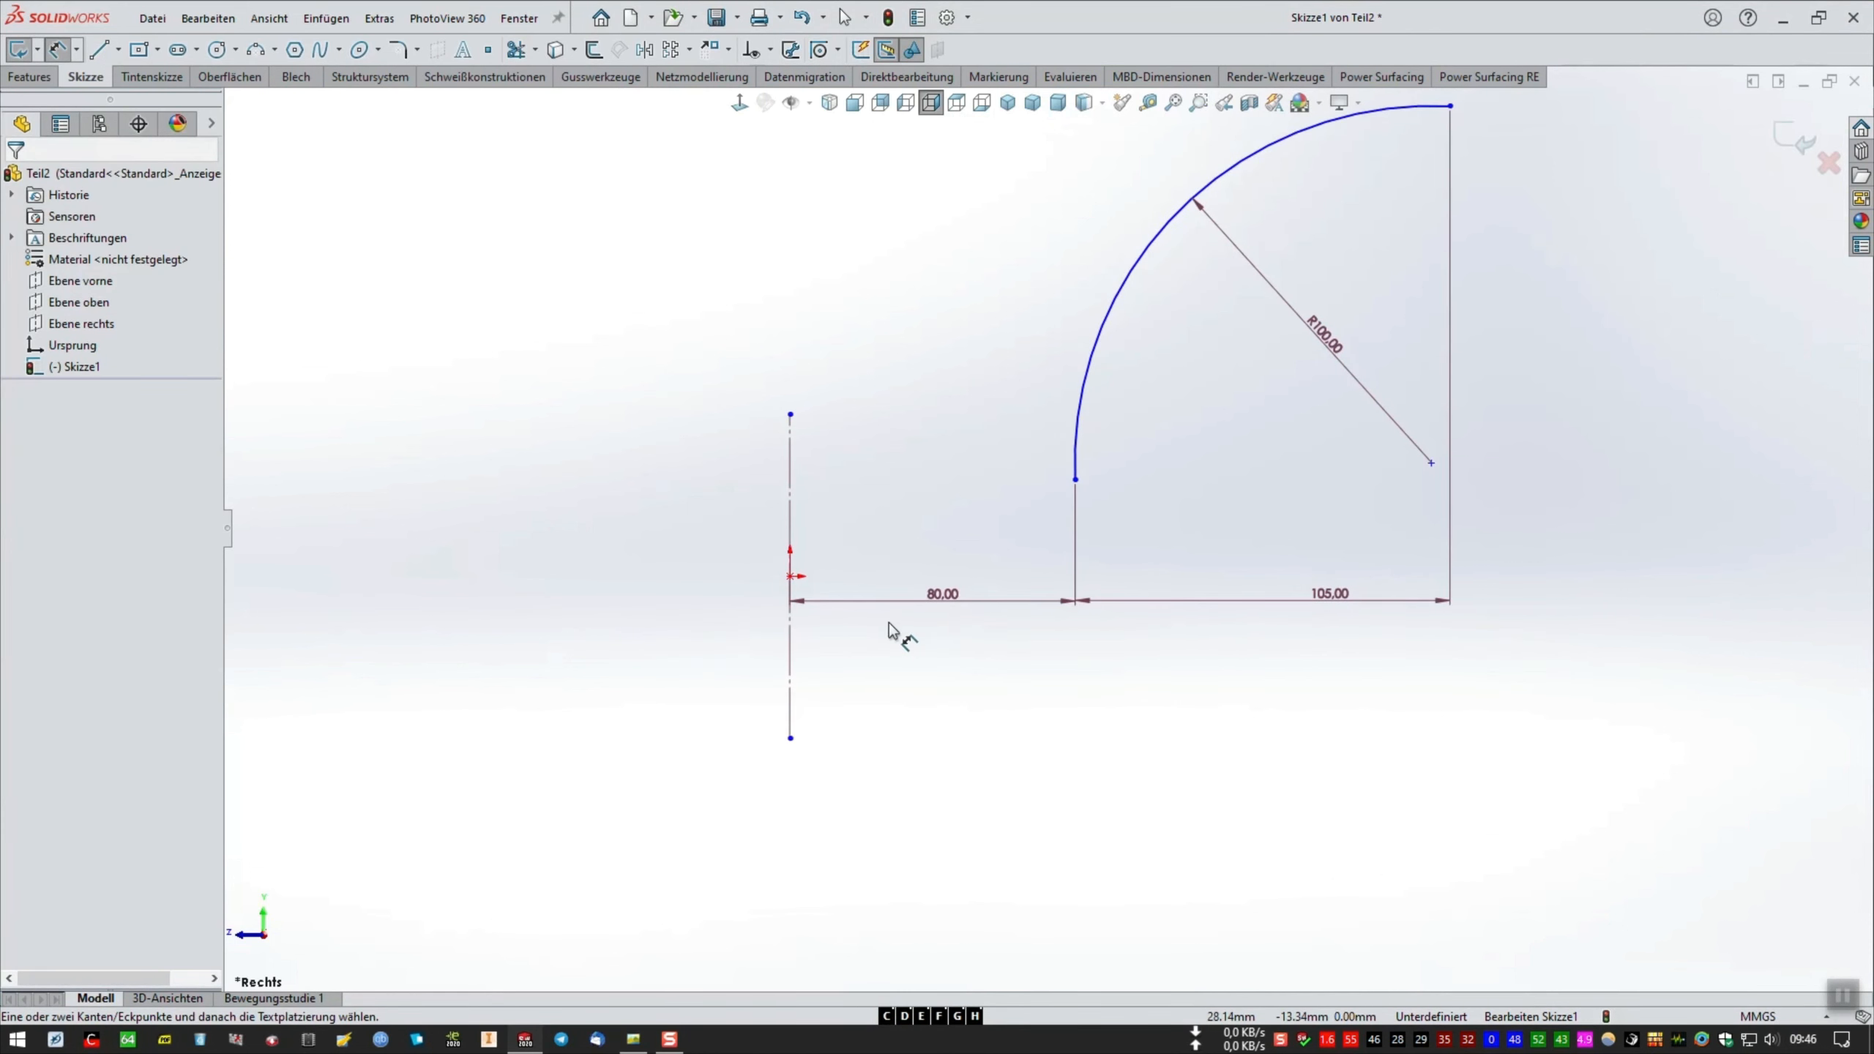
Dimension the vertical distance from the origin to the arc's inner endpoint as 20 mm.
{"action": "left_click", "coordinate": [790, 581]}
{"action": "left_click", "coordinate": [1074, 480]}
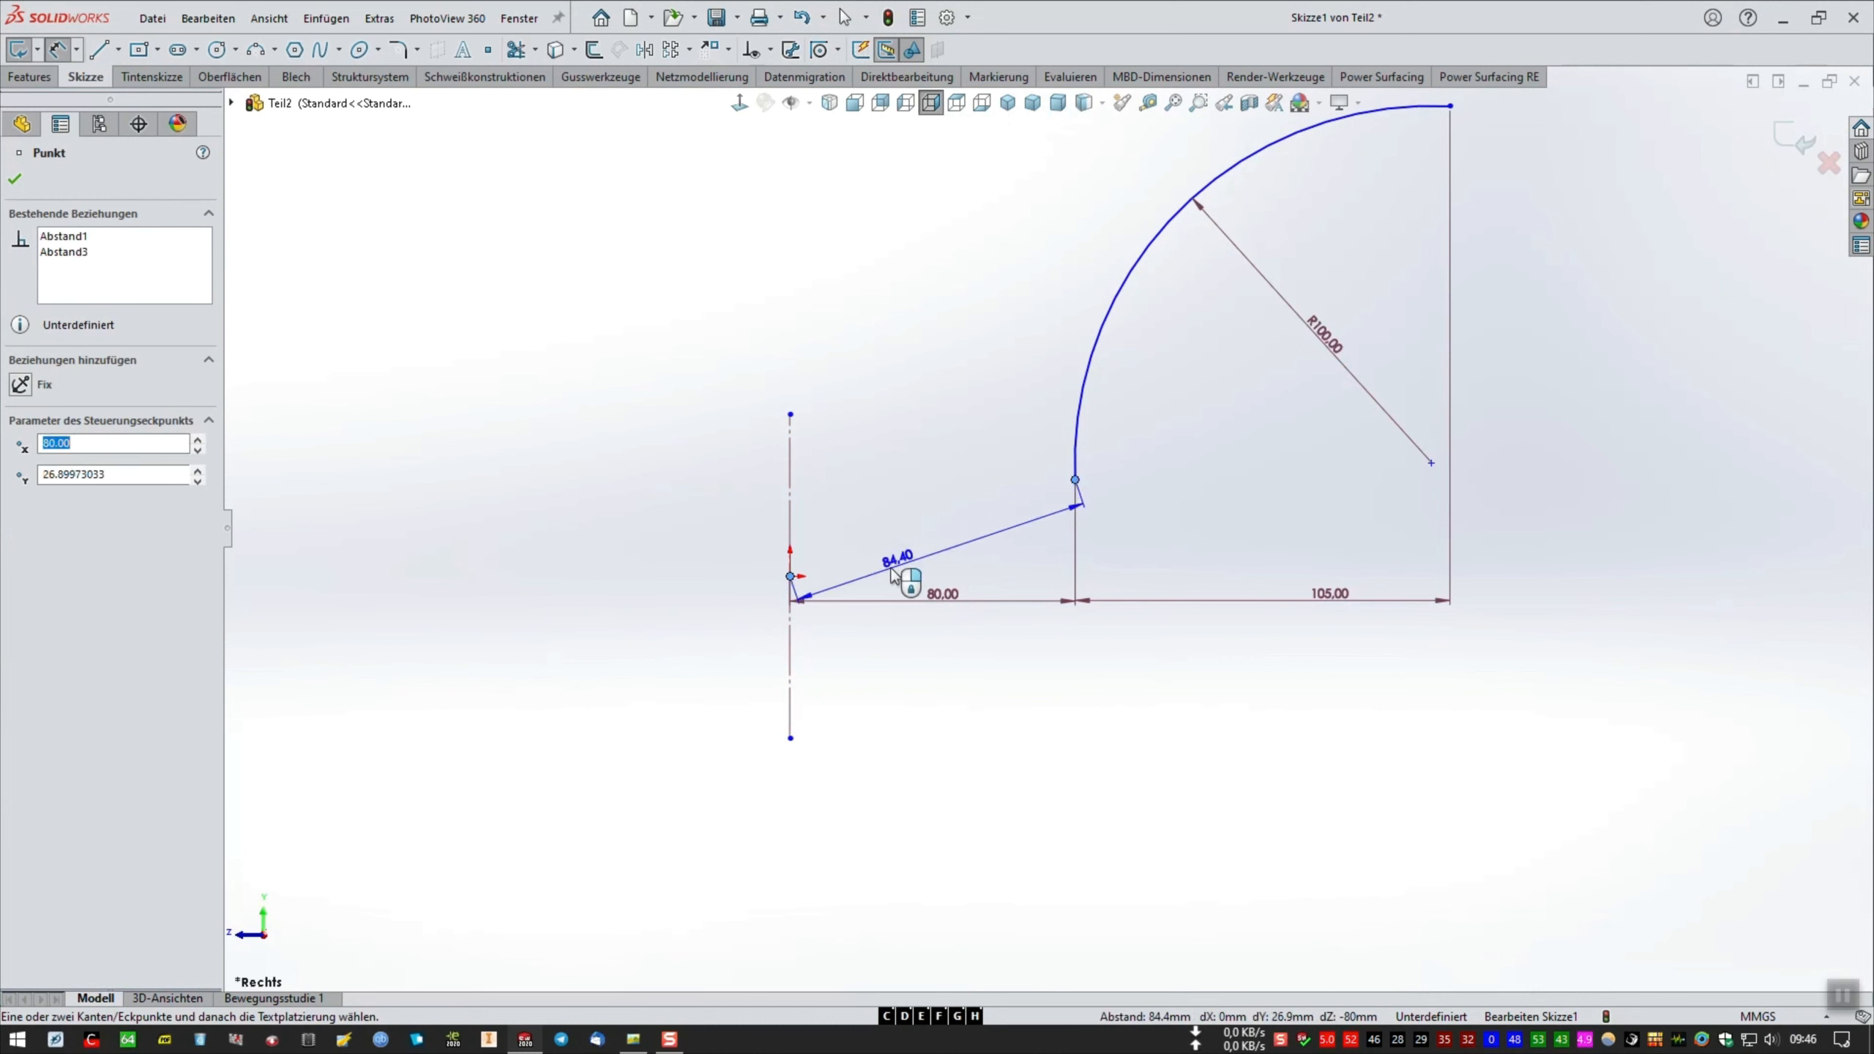
{"action": "left_click", "coordinate": [760, 542]}
{"action": "type", "text": "20"}
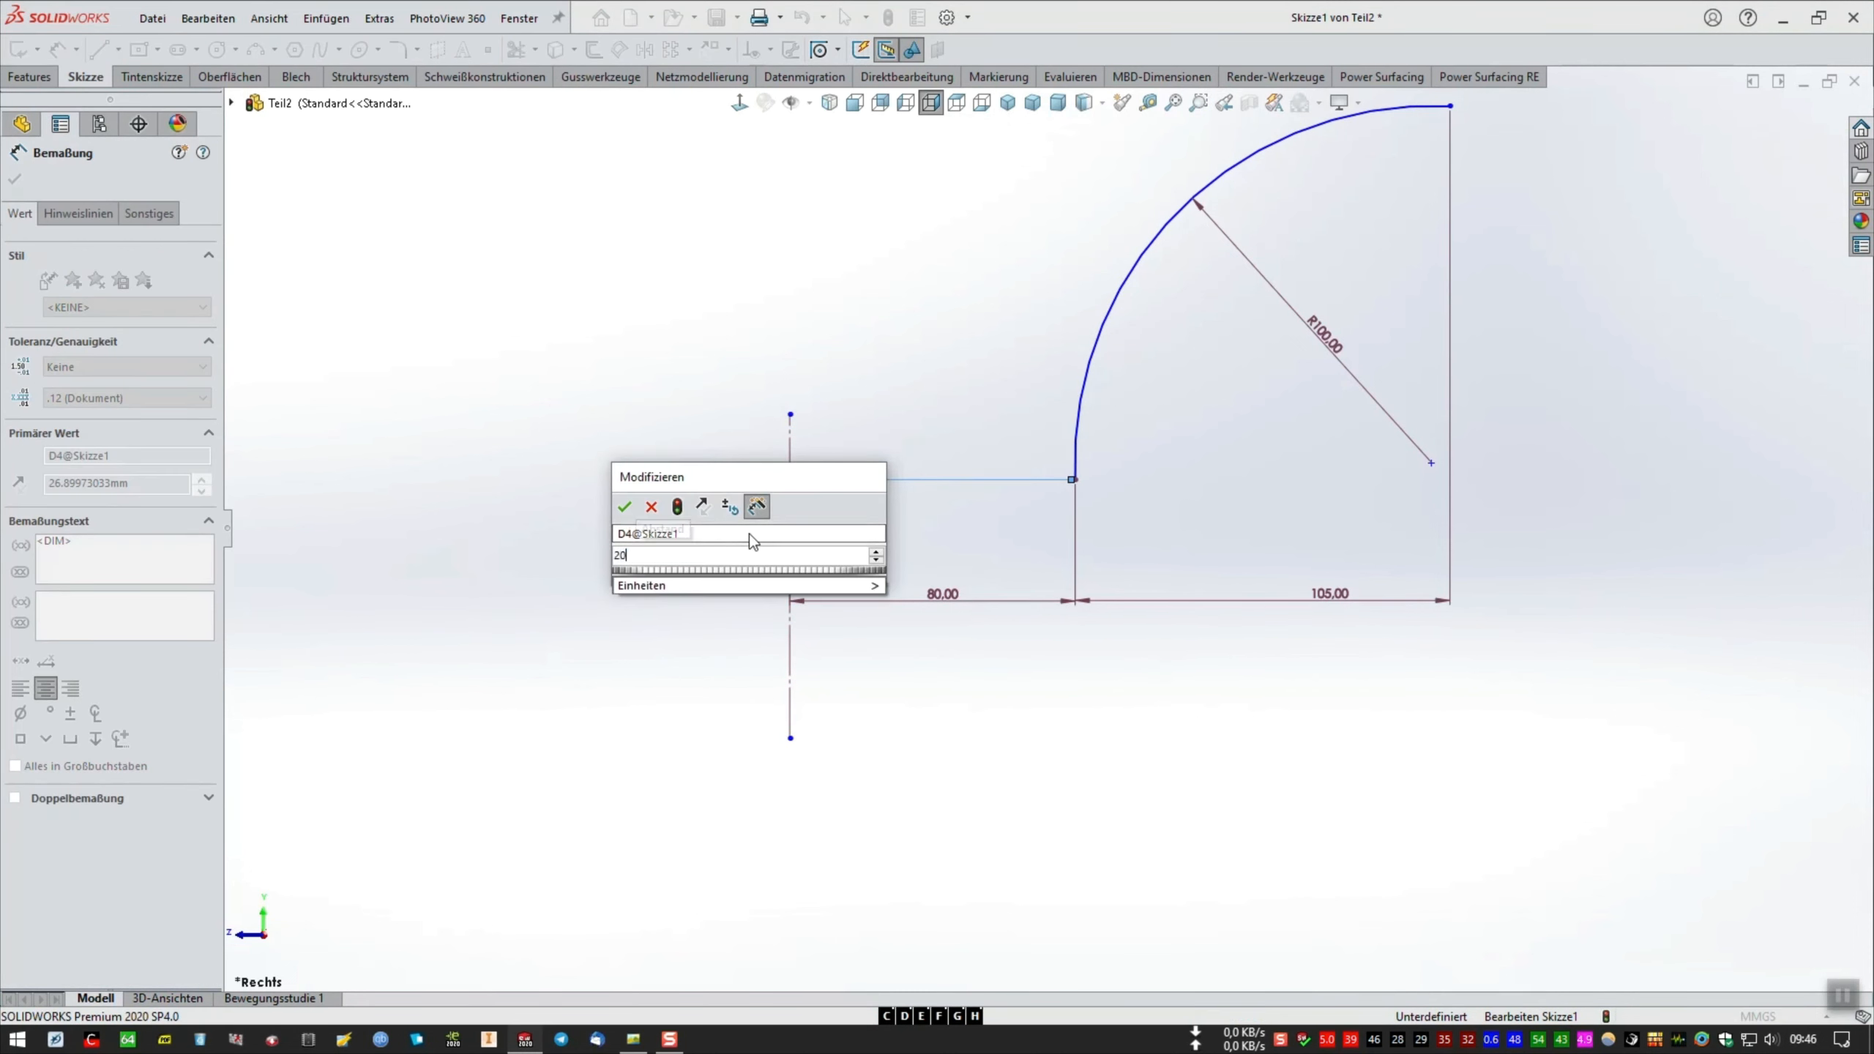
{"action": "key", "text": "Return"}
{"action": "left_click", "coordinate": [989, 694]}
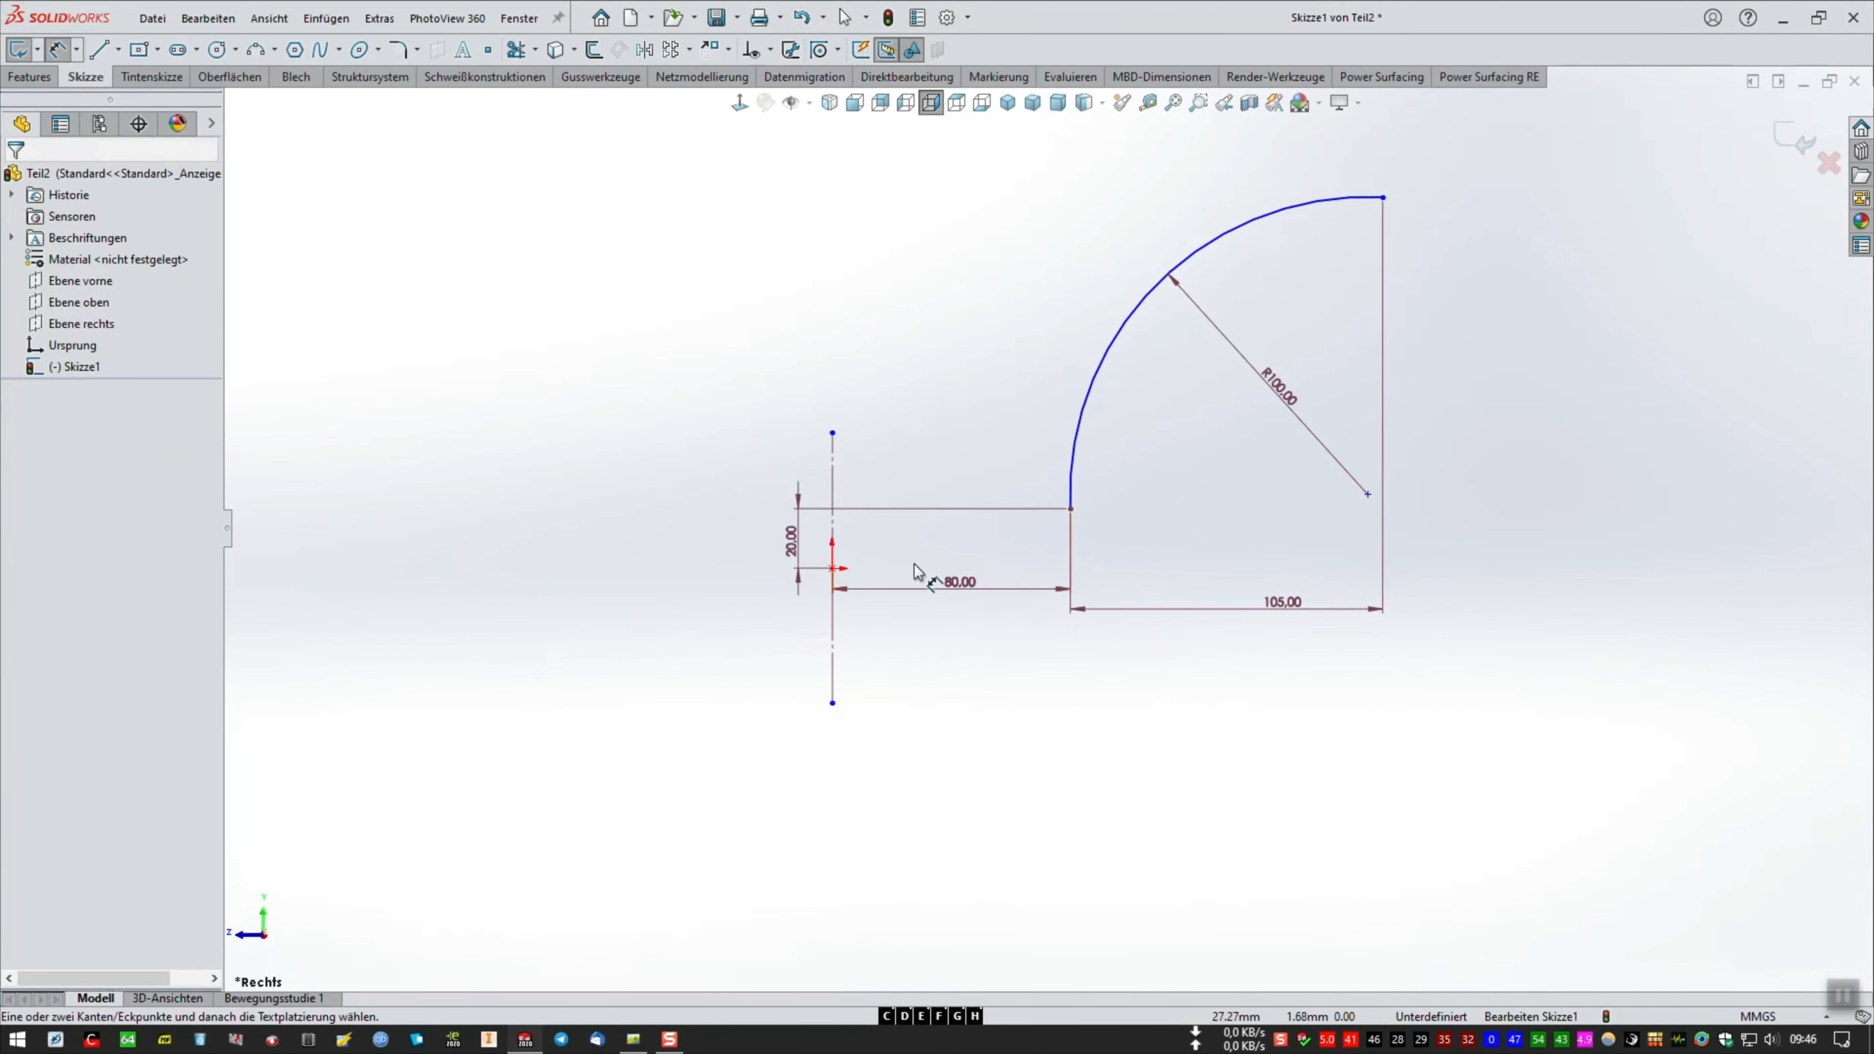
Dimension the arc's outer endpoint 38 mm above the origin, tidy that dimension's placement and exit the sketch.
{"action": "left_click", "coordinate": [838, 575]}
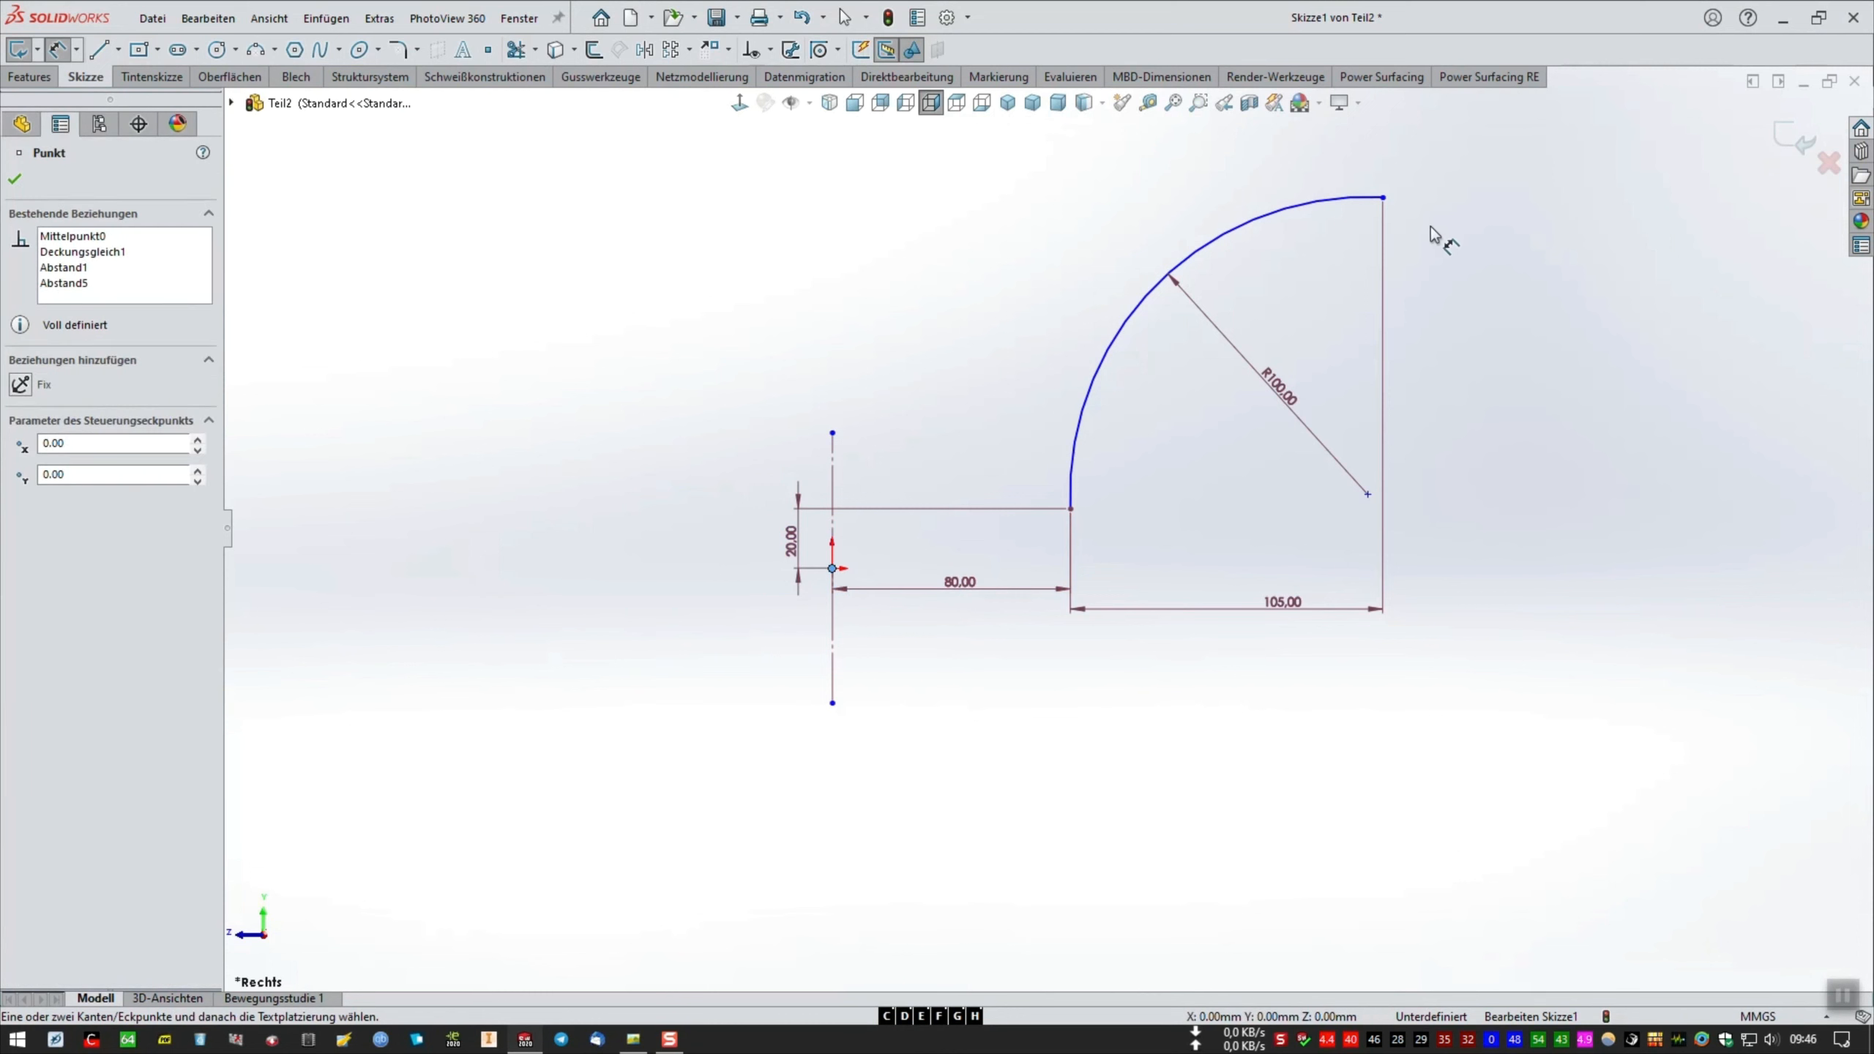
{"action": "left_click", "coordinate": [1384, 199]}
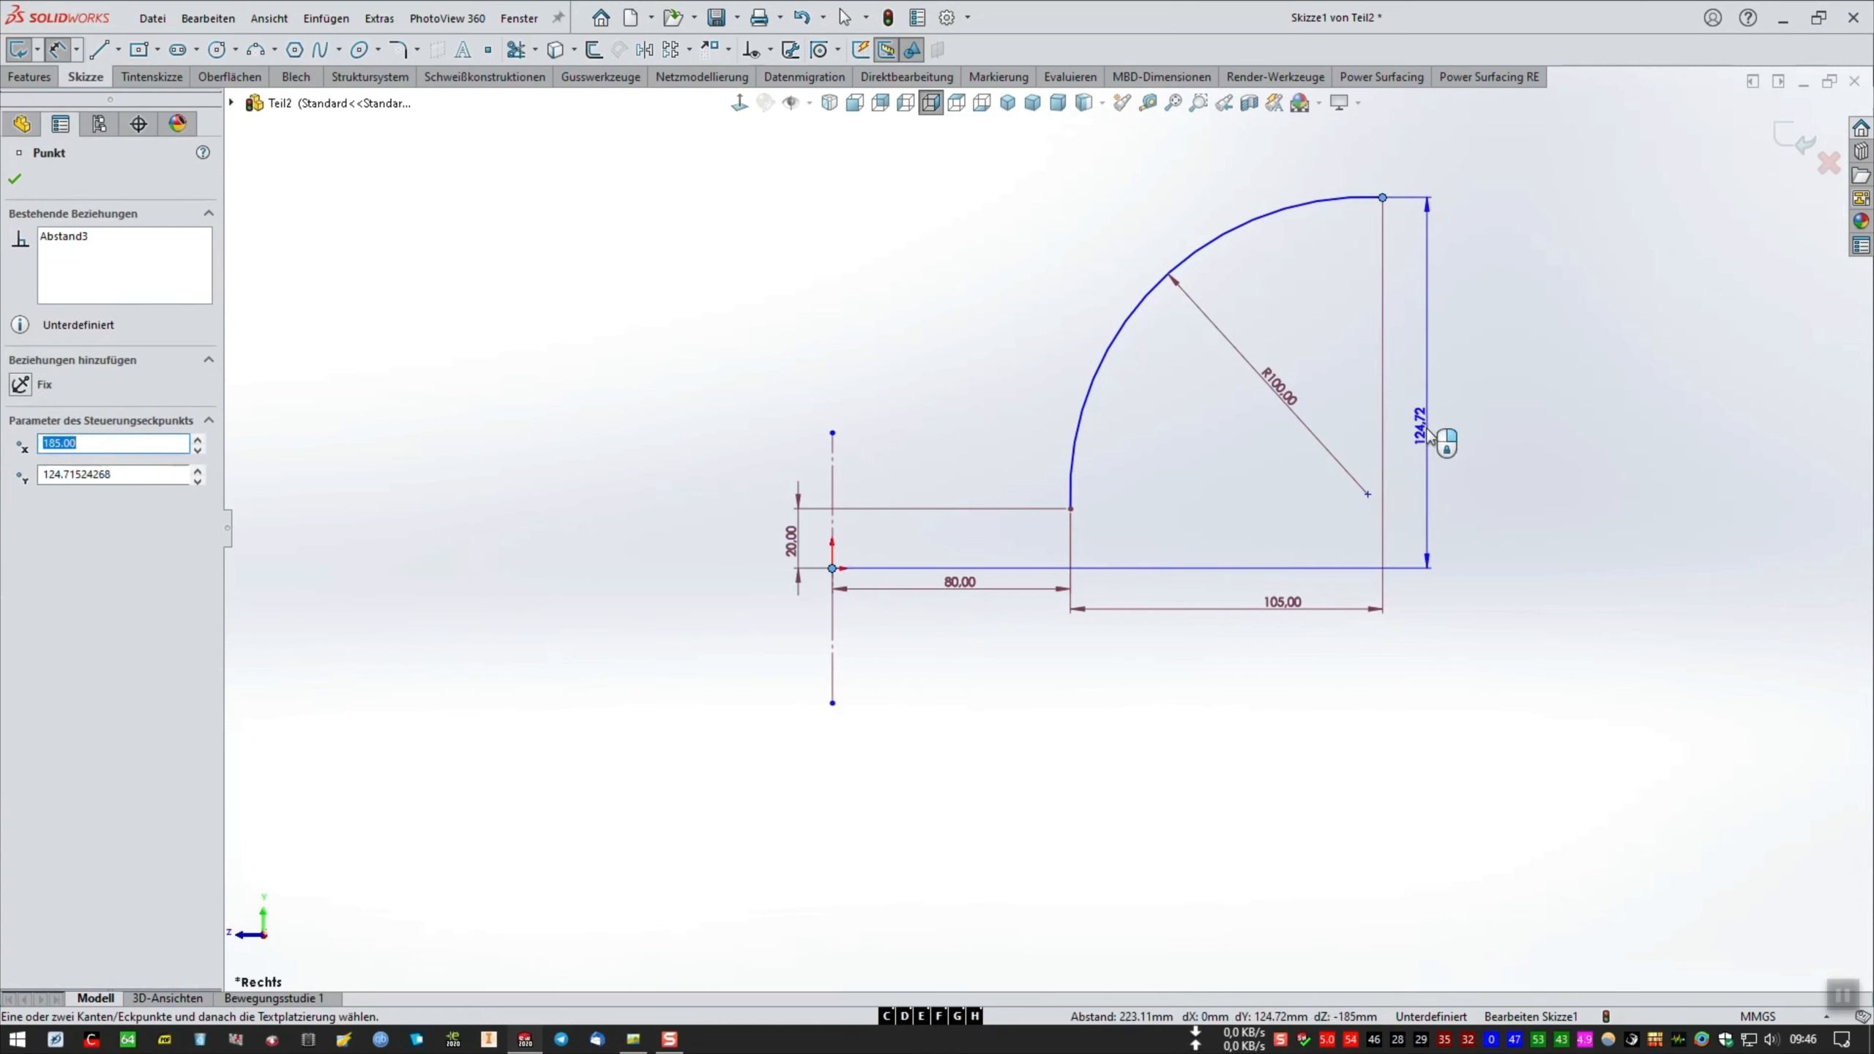
{"action": "left_click", "coordinate": [1422, 489]}
{"action": "type", "text": "38"}
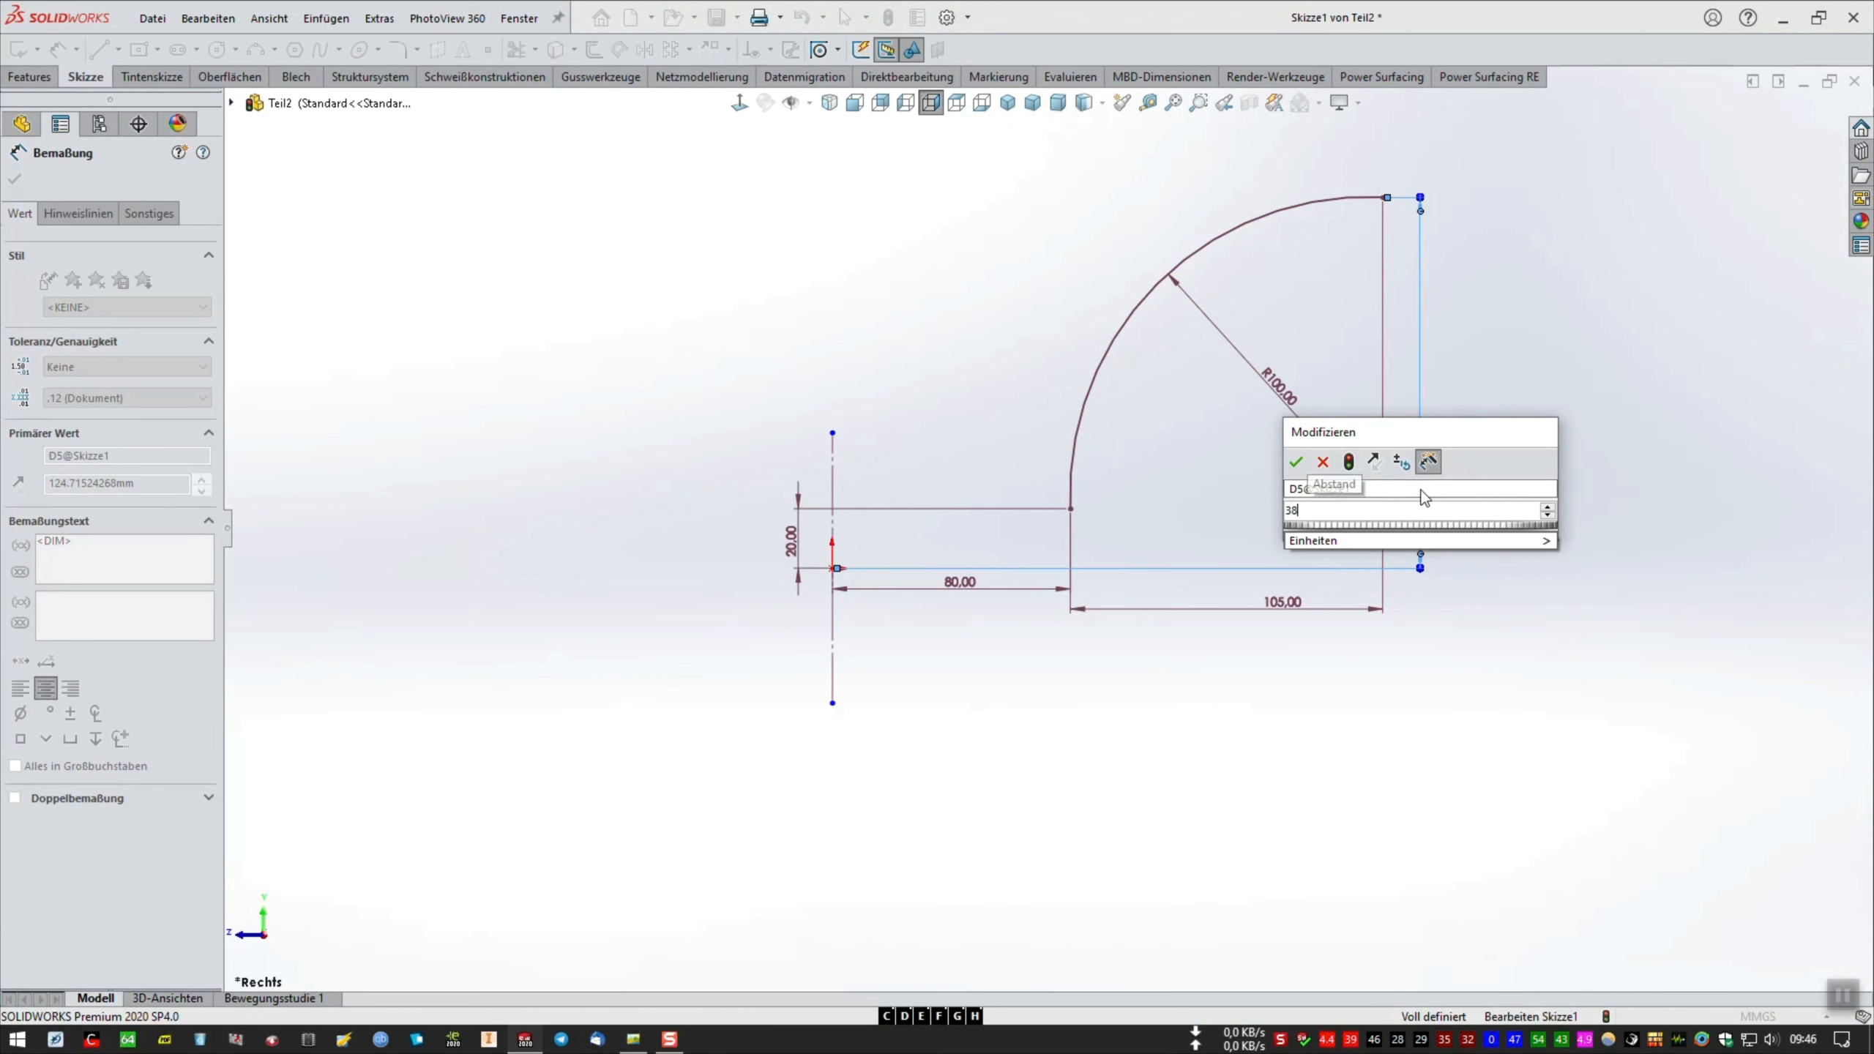
{"action": "key", "text": "Return"}
{"action": "right_click", "coordinate": [1476, 593]}
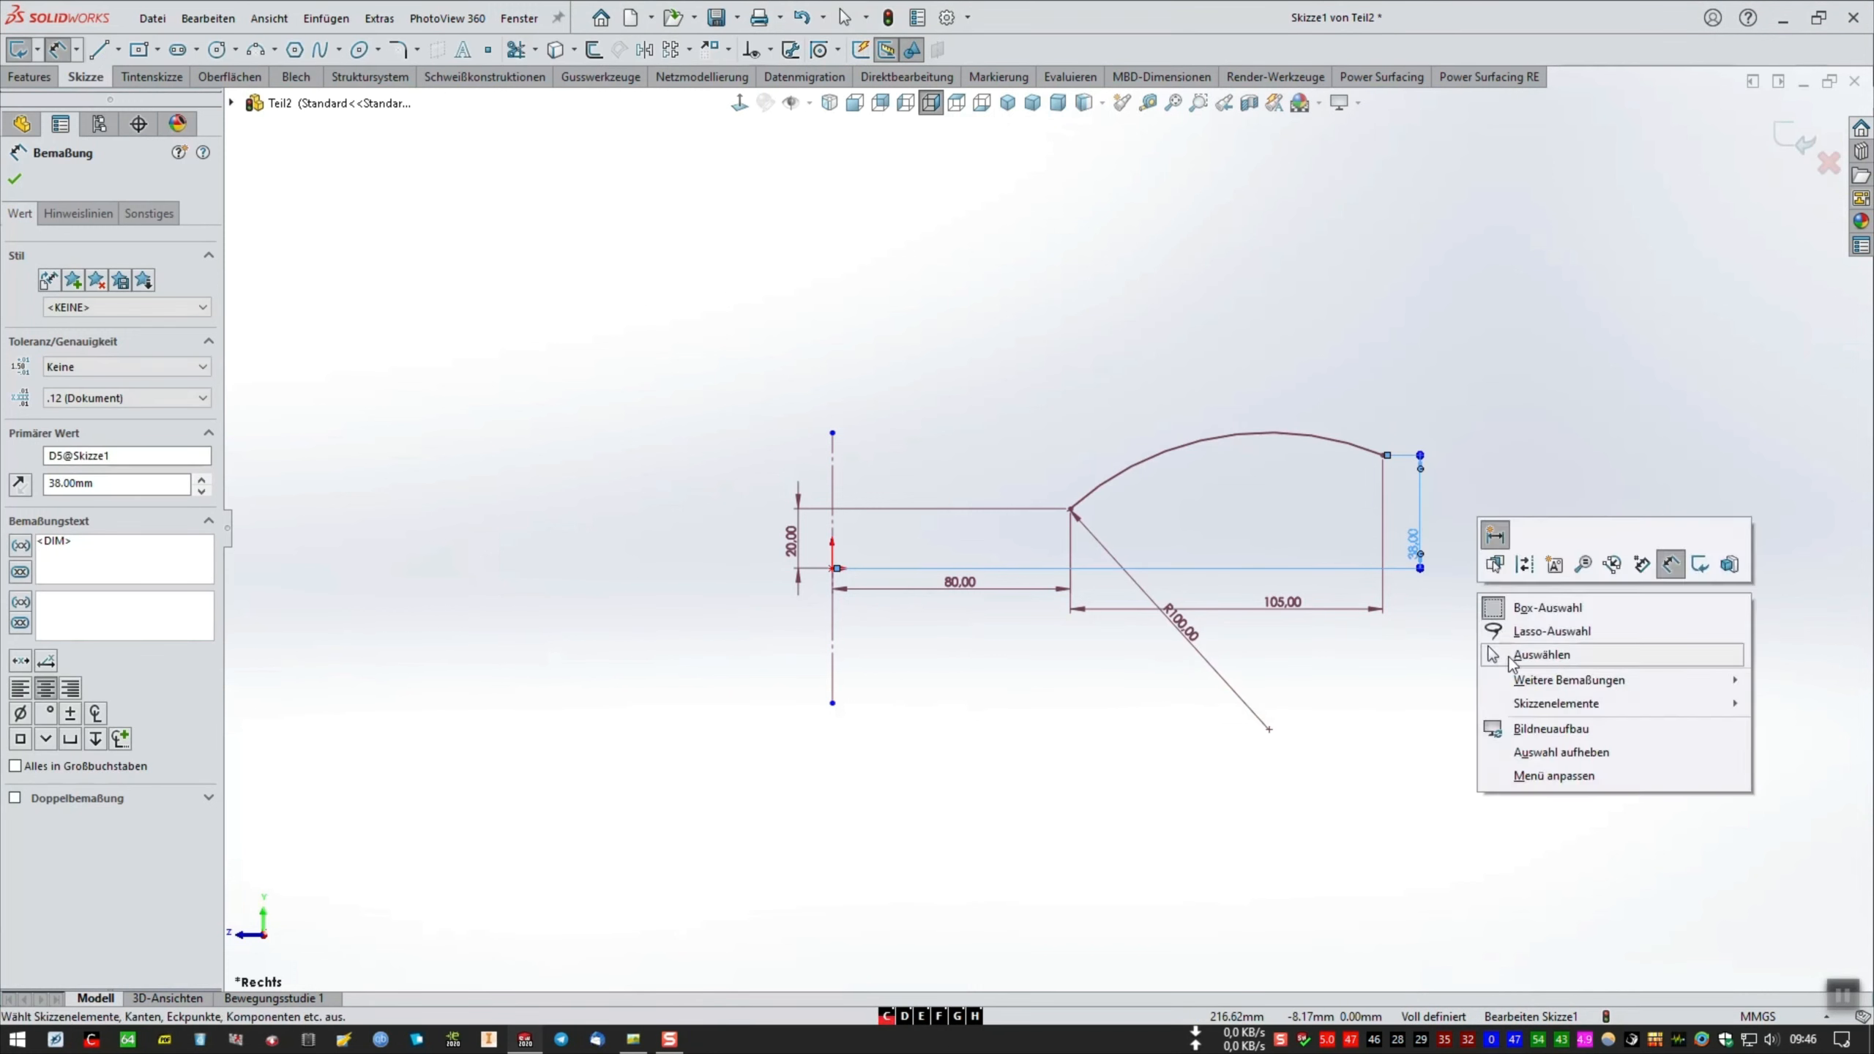
{"action": "left_click", "coordinate": [1508, 655]}
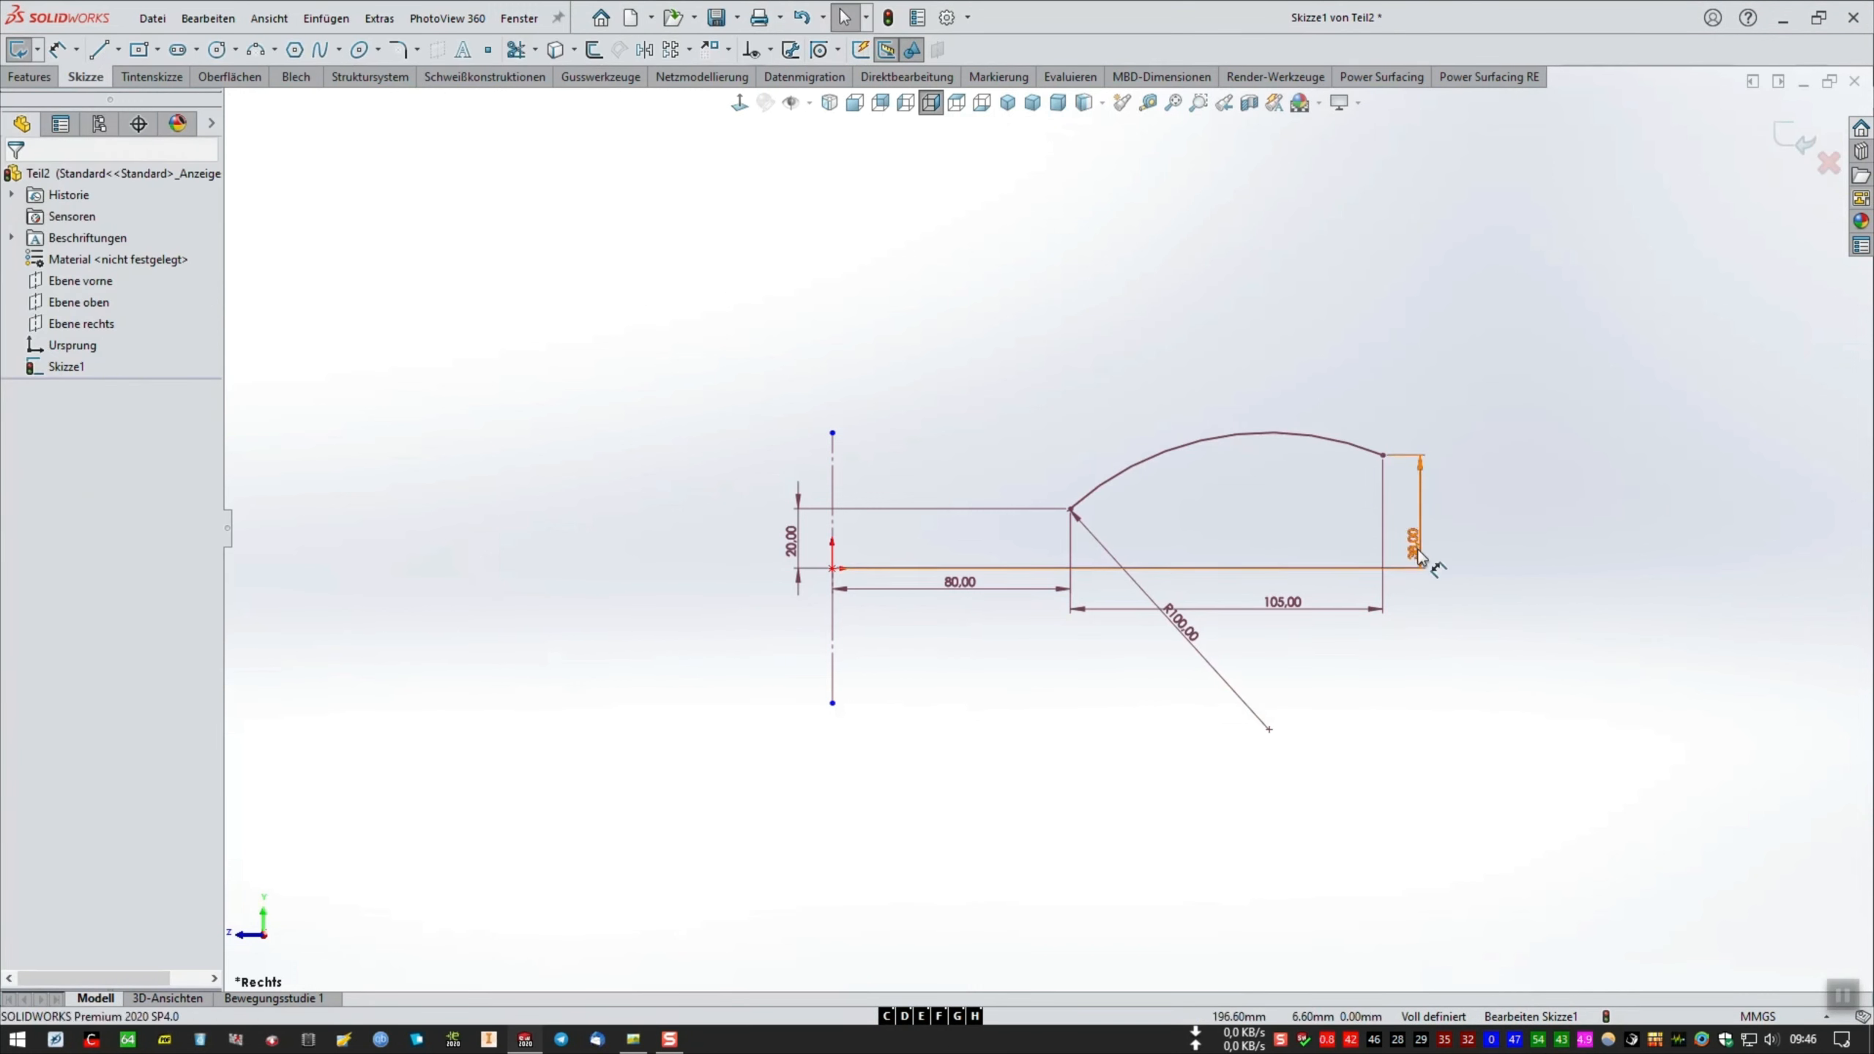
{"action": "left_click_drag", "start_coordinate": [1417, 555], "coordinate": [1411, 528]}
{"action": "left_click", "coordinate": [1581, 690]}
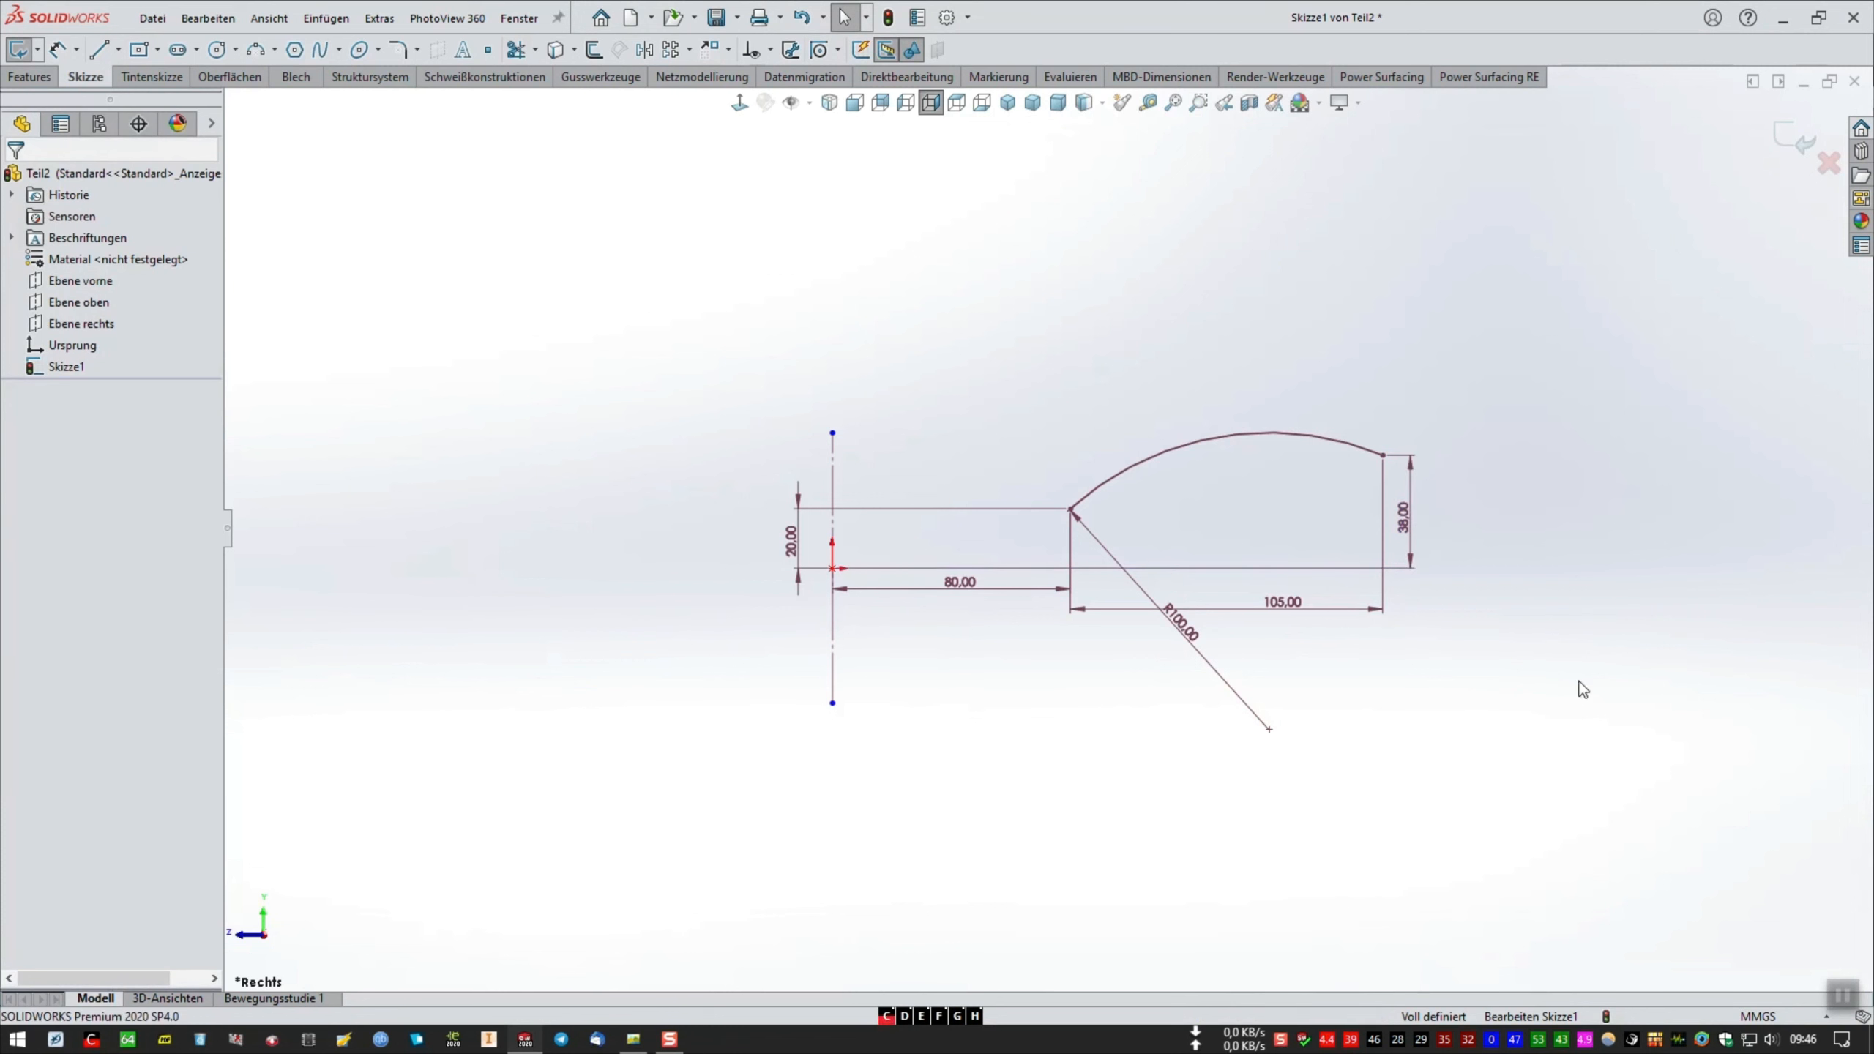
{"action": "left_click", "coordinate": [1796, 148]}
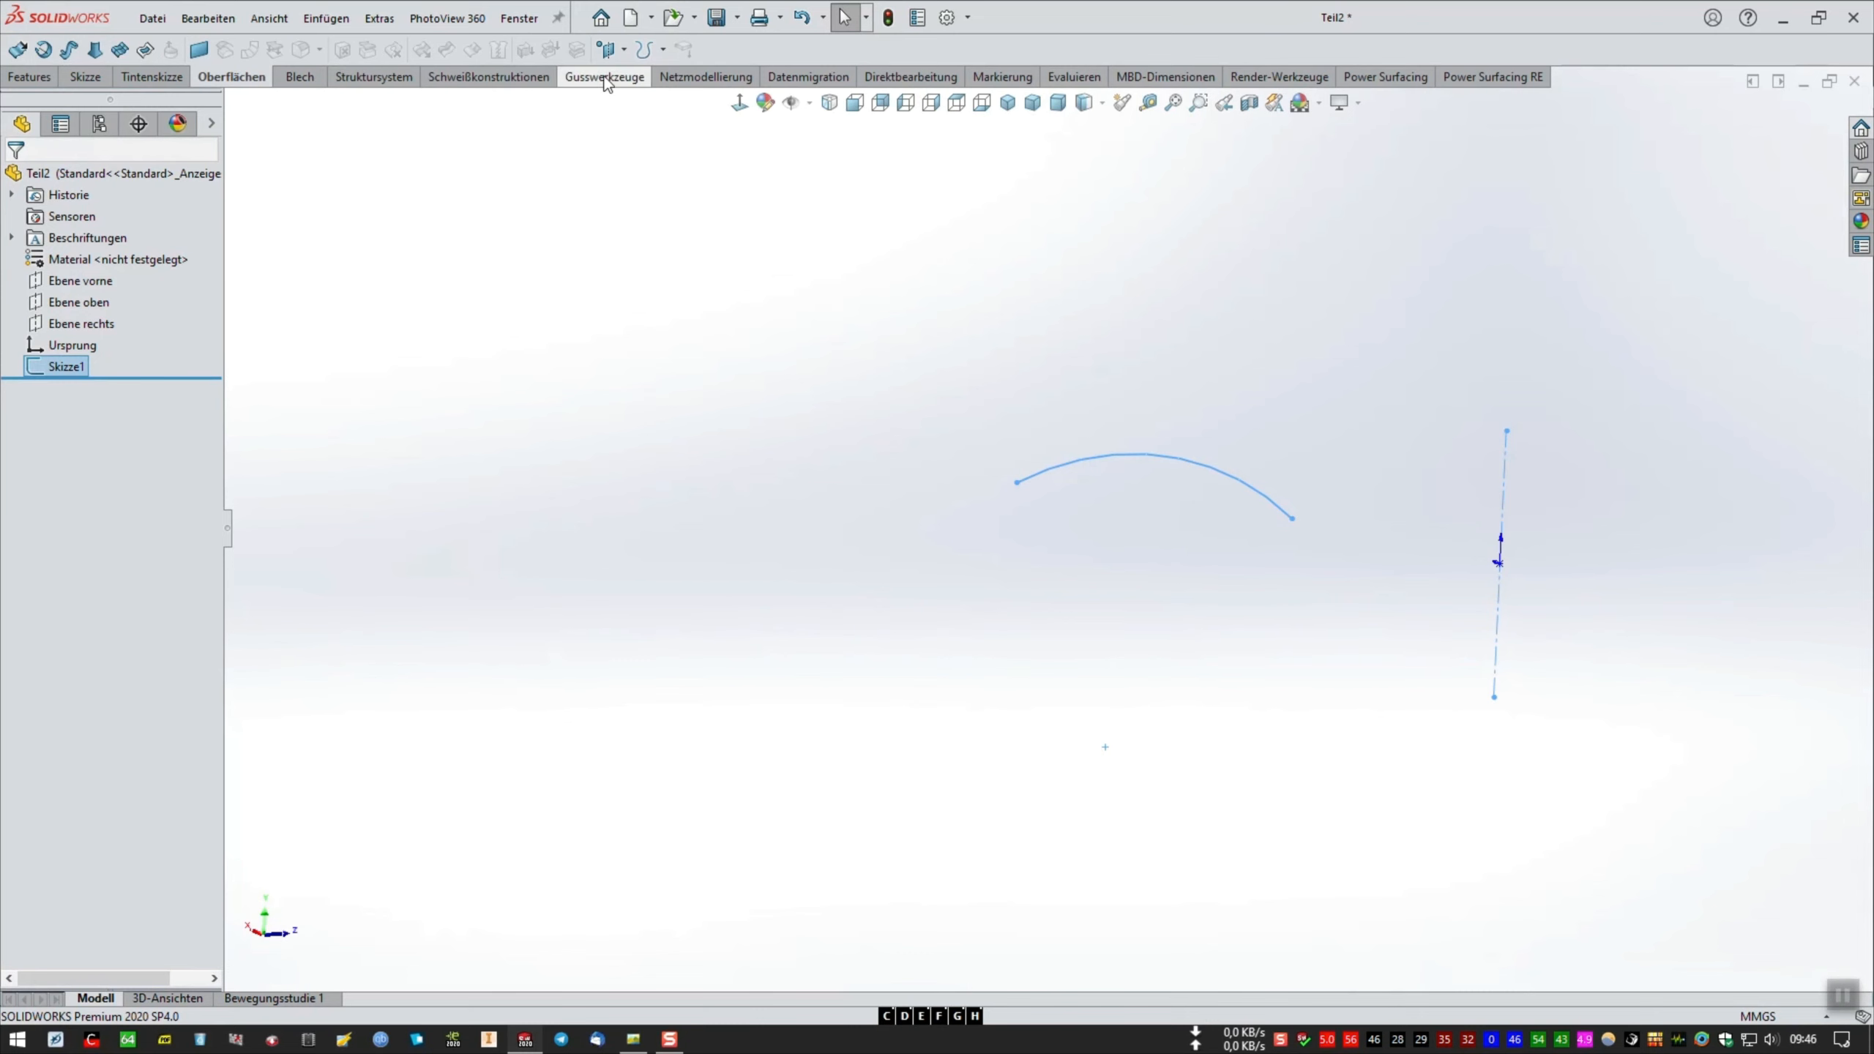
Create a reference plane parallel to the front plane (Ebene vorne) through the arc's outer endpoint.
{"action": "left_click", "coordinate": [624, 49]}
{"action": "left_click", "coordinate": [636, 75]}
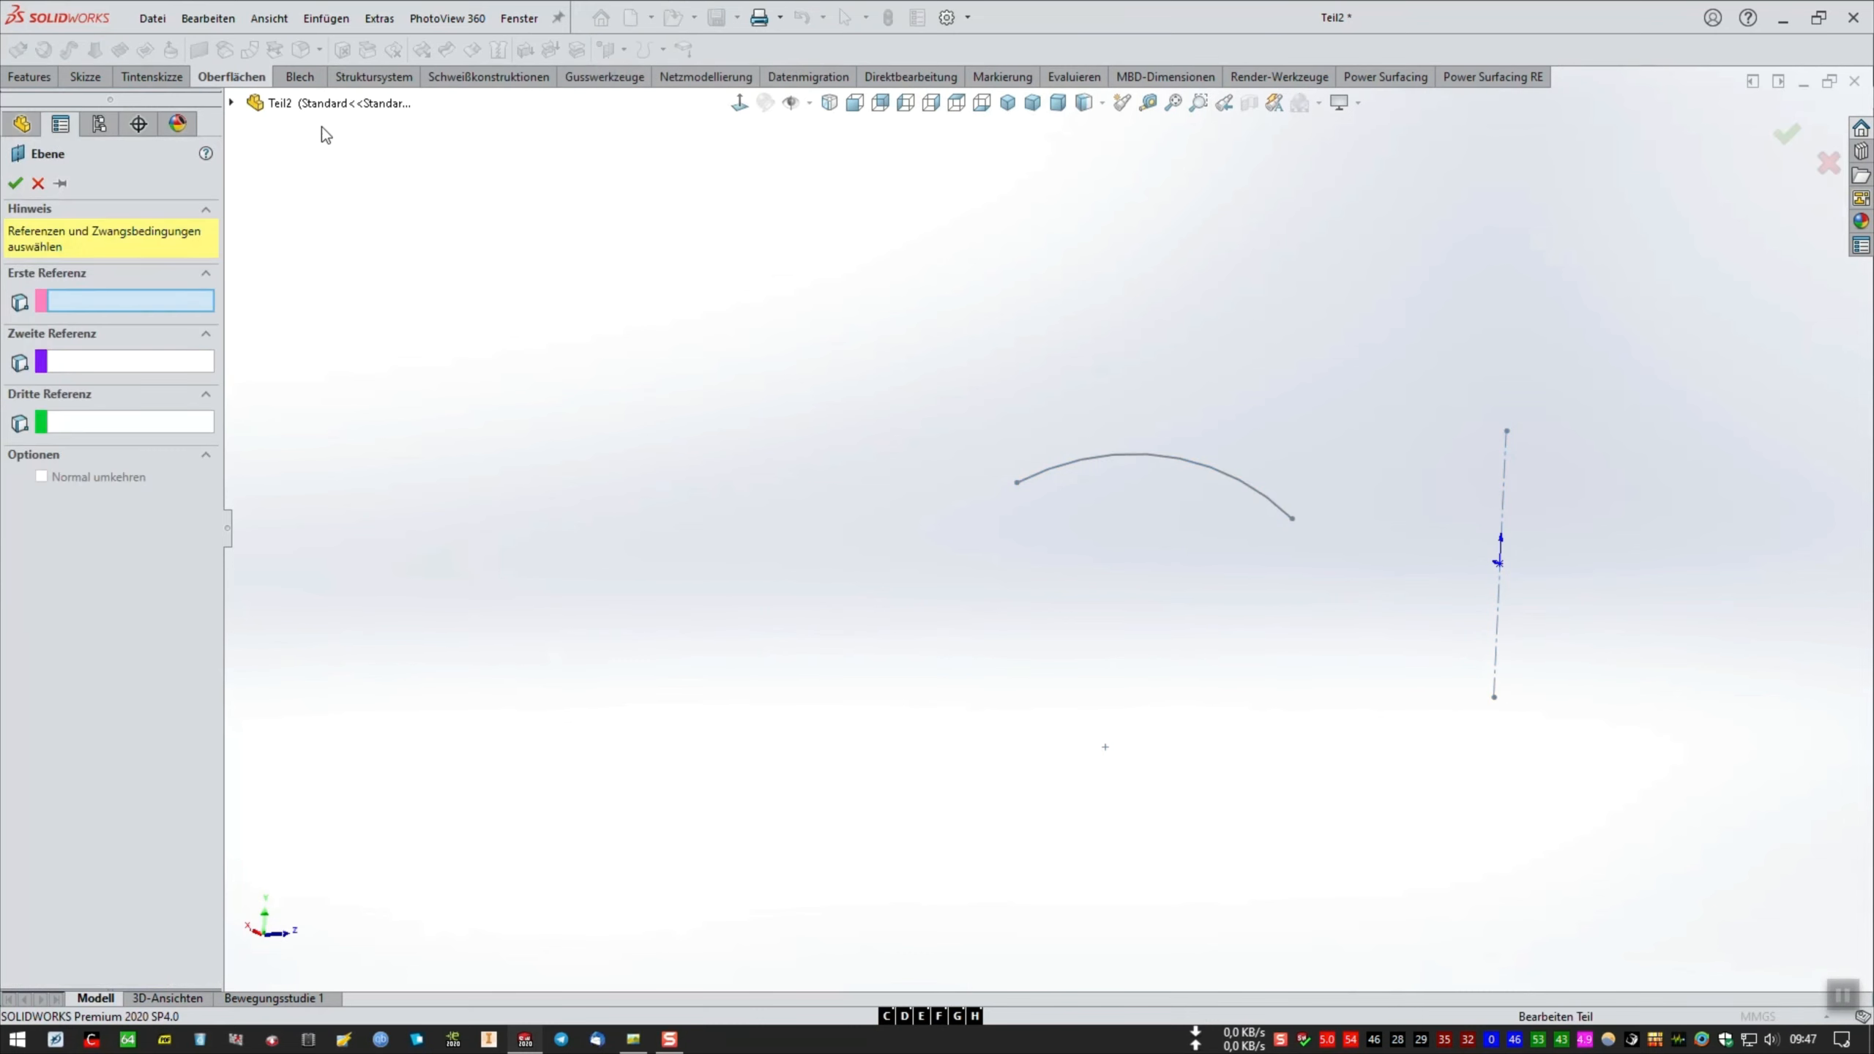
{"action": "left_click", "coordinate": [231, 103]}
{"action": "left_click", "coordinate": [322, 210]}
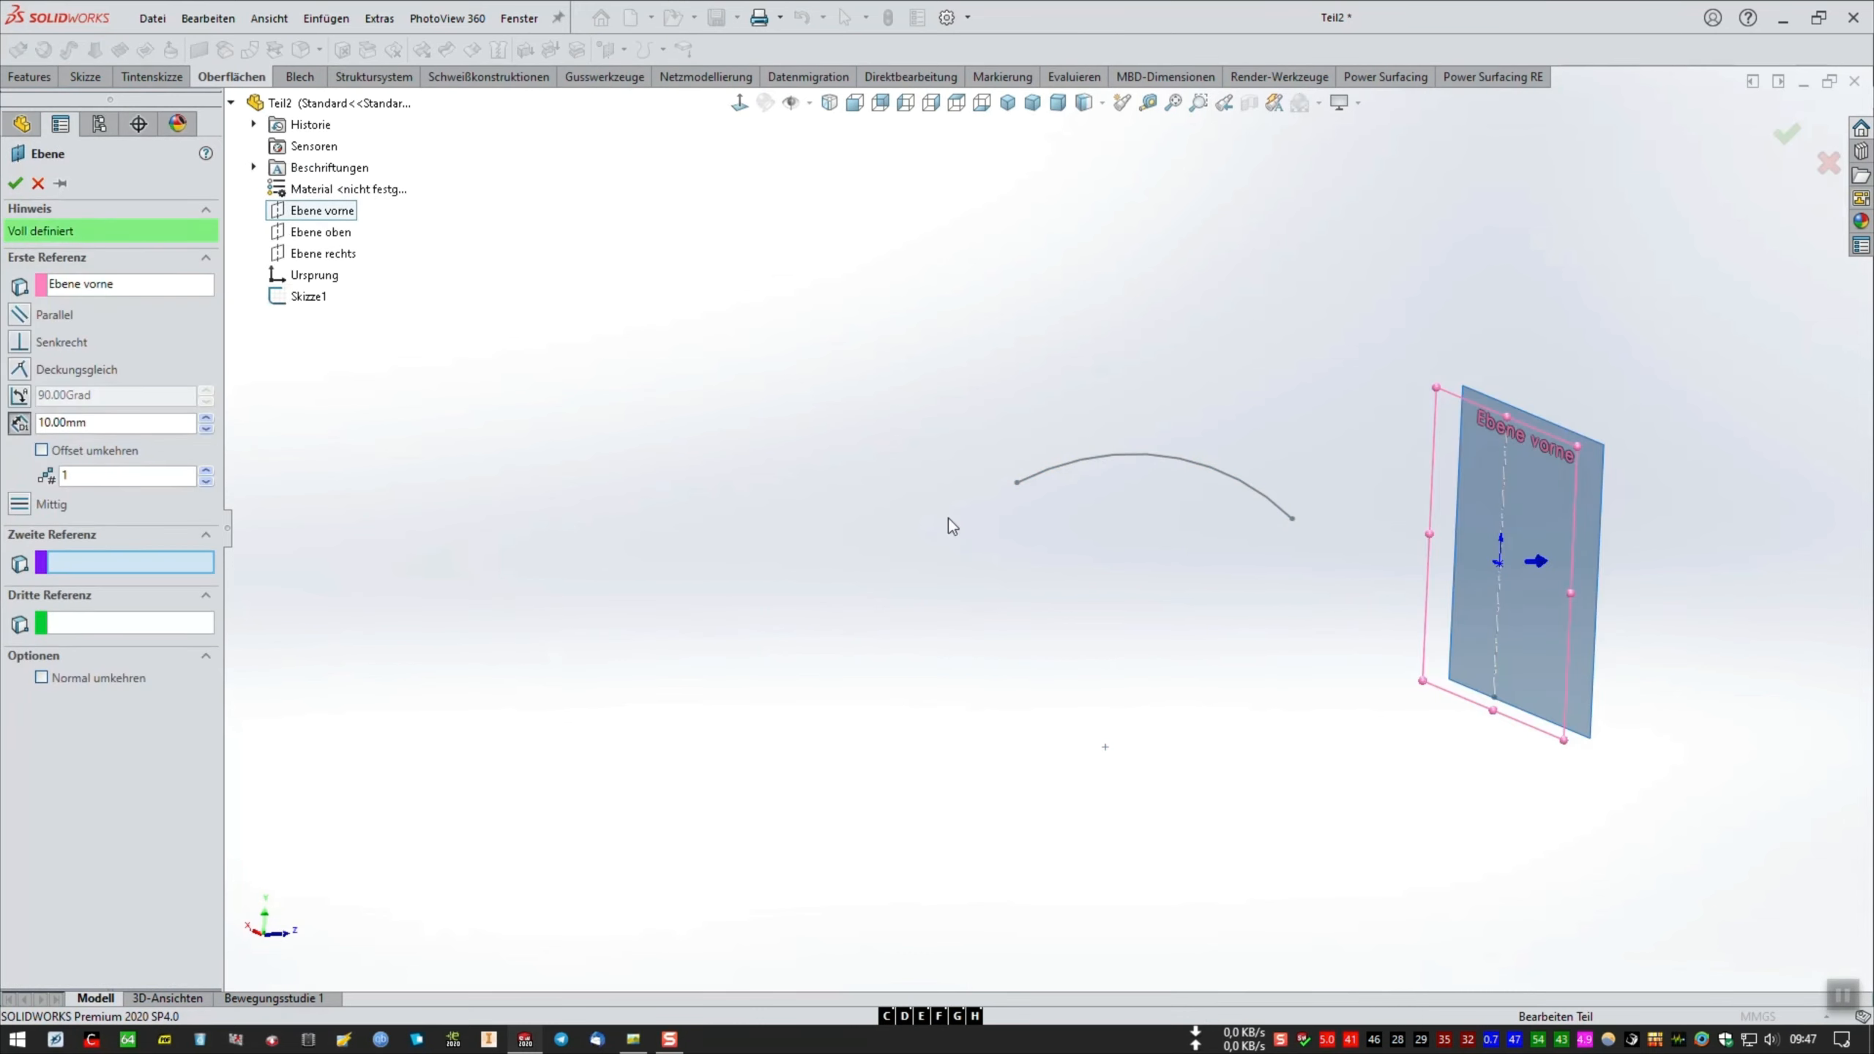
{"action": "left_click", "coordinate": [1018, 485]}
{"action": "key", "text": "Return"}
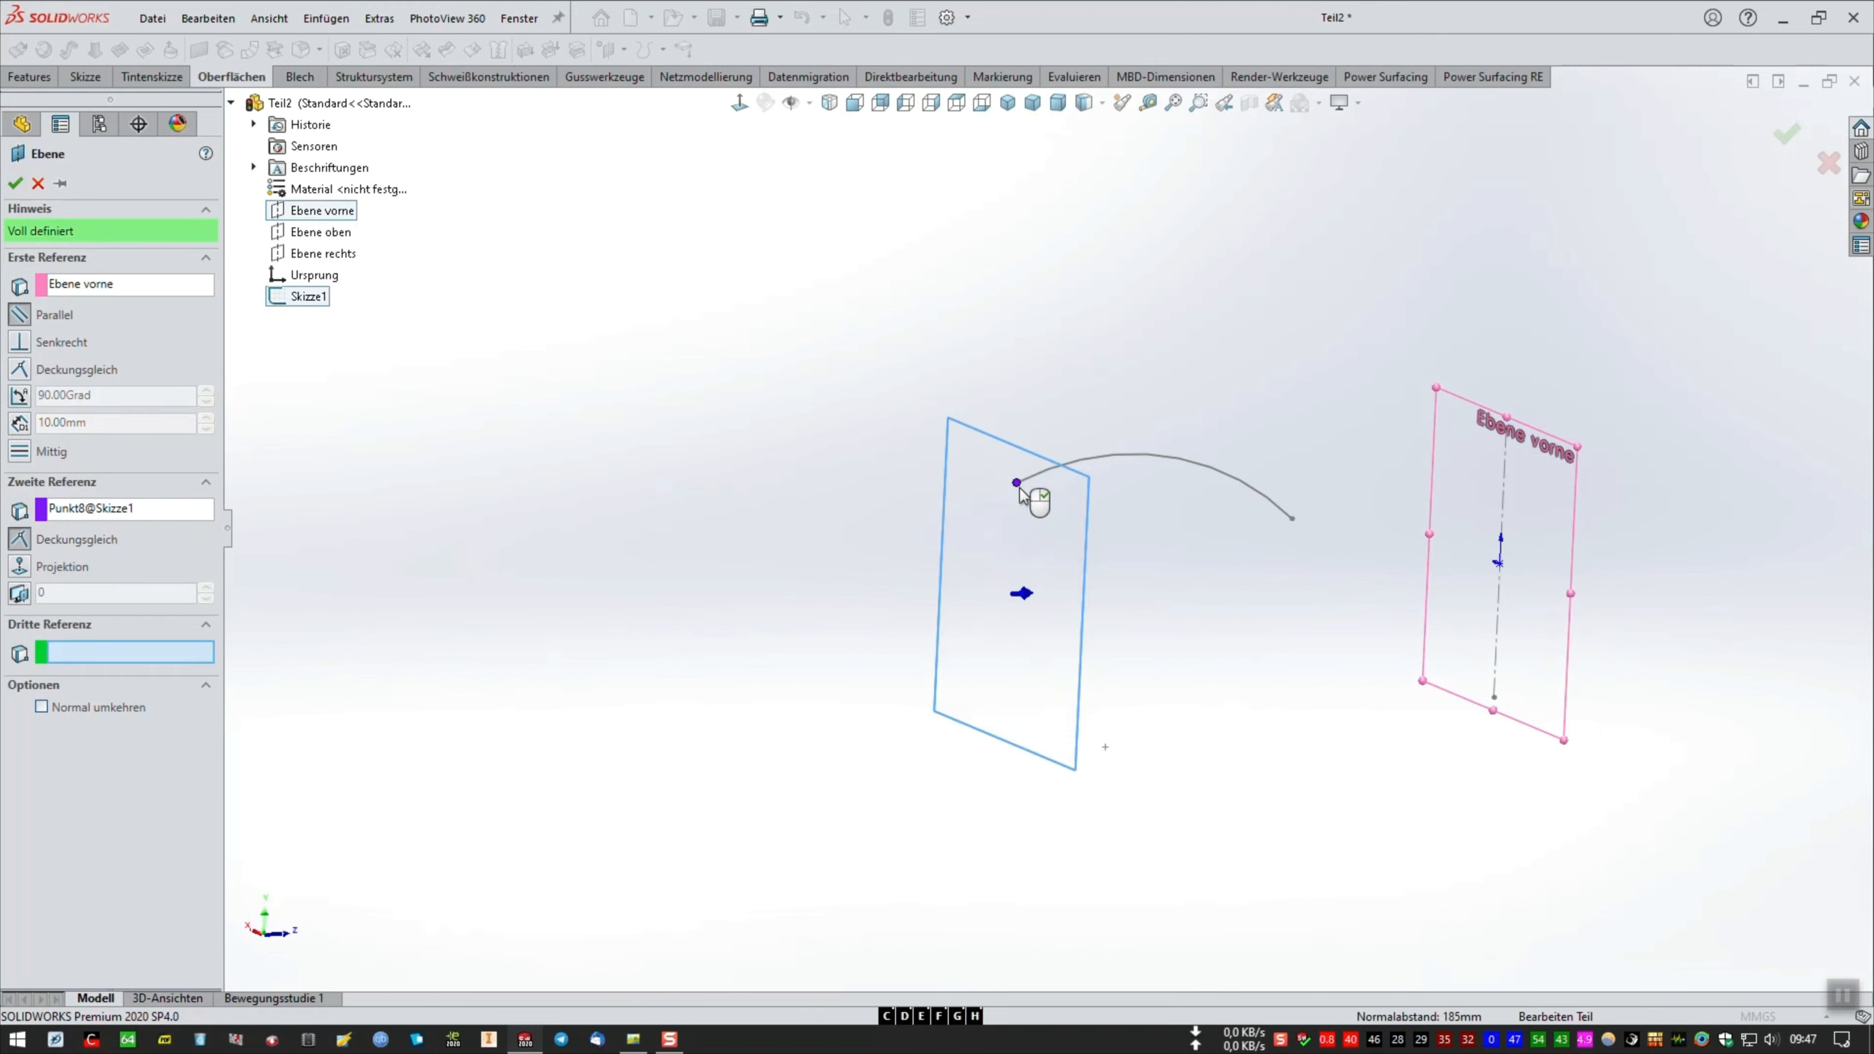
Start a sketch on the new plane at the arc's outer endpoint, view it face-on and hide the plane.
{"action": "left_click", "coordinate": [40, 389]}
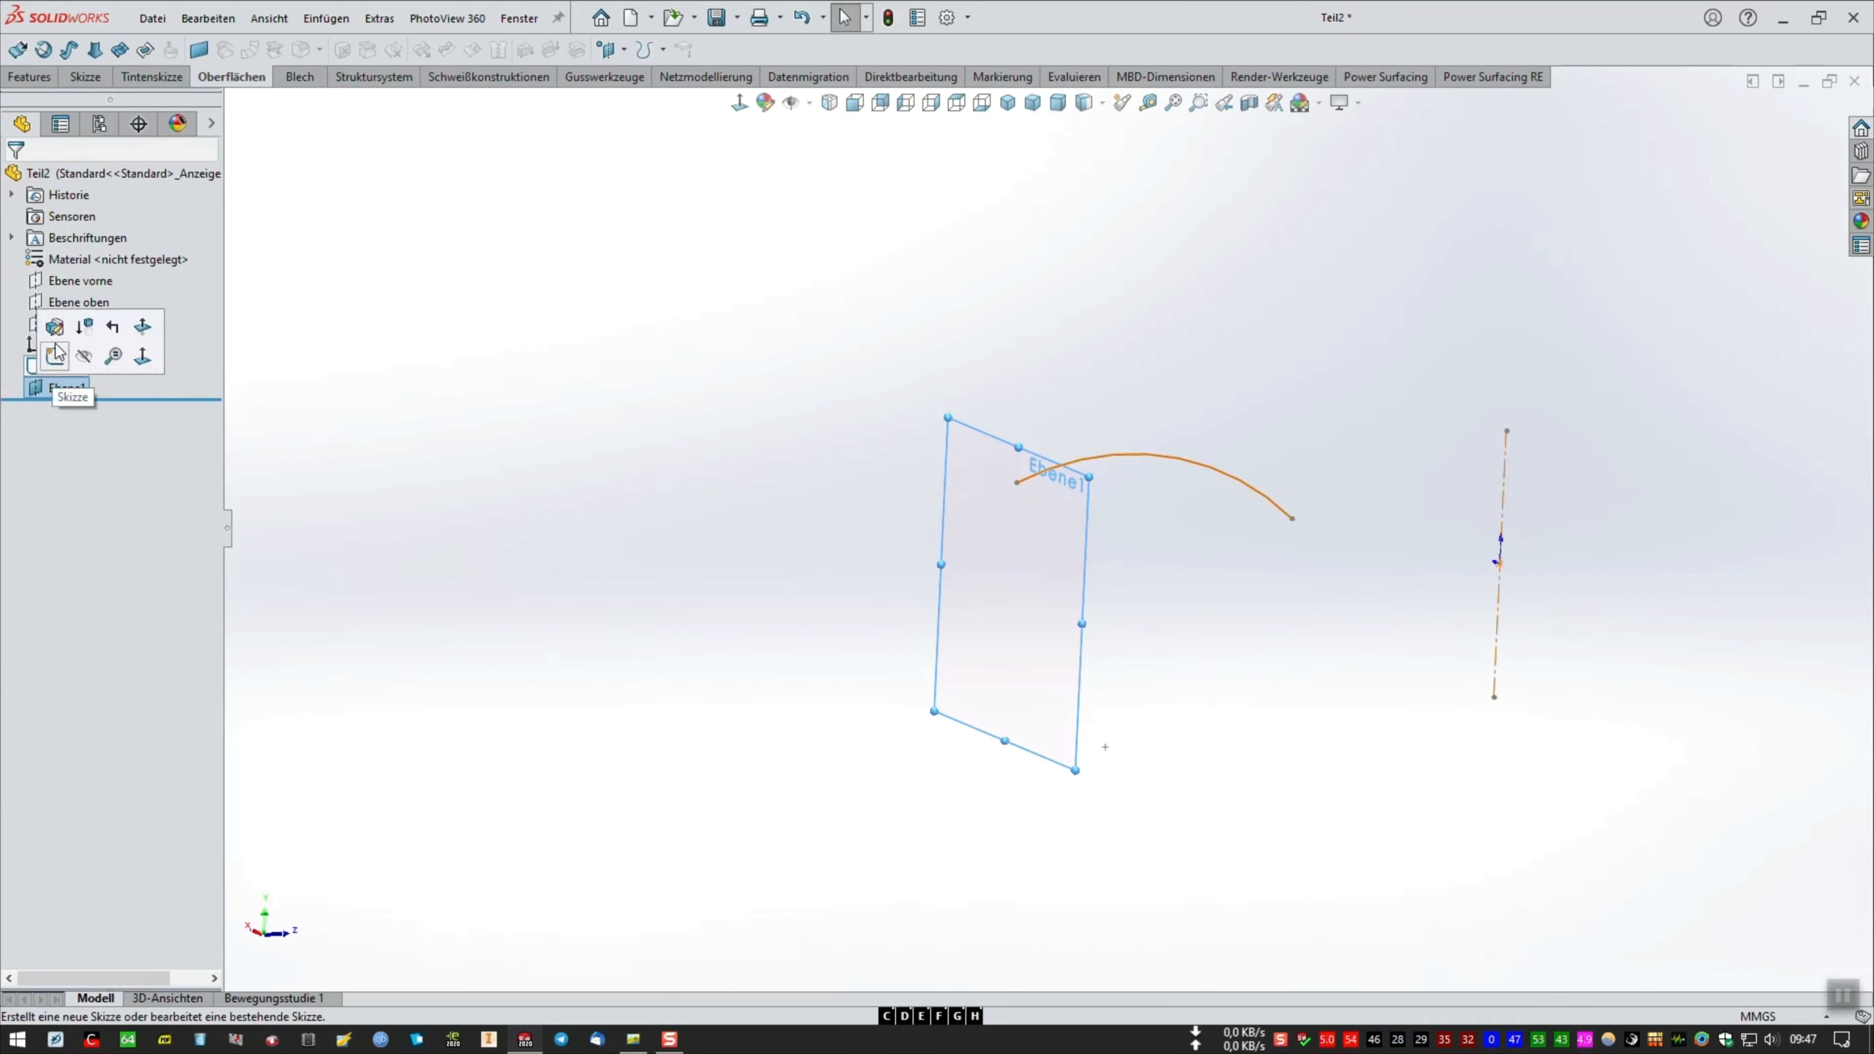
{"action": "left_click", "coordinate": [55, 357]}
{"action": "left_click", "coordinate": [739, 103]}
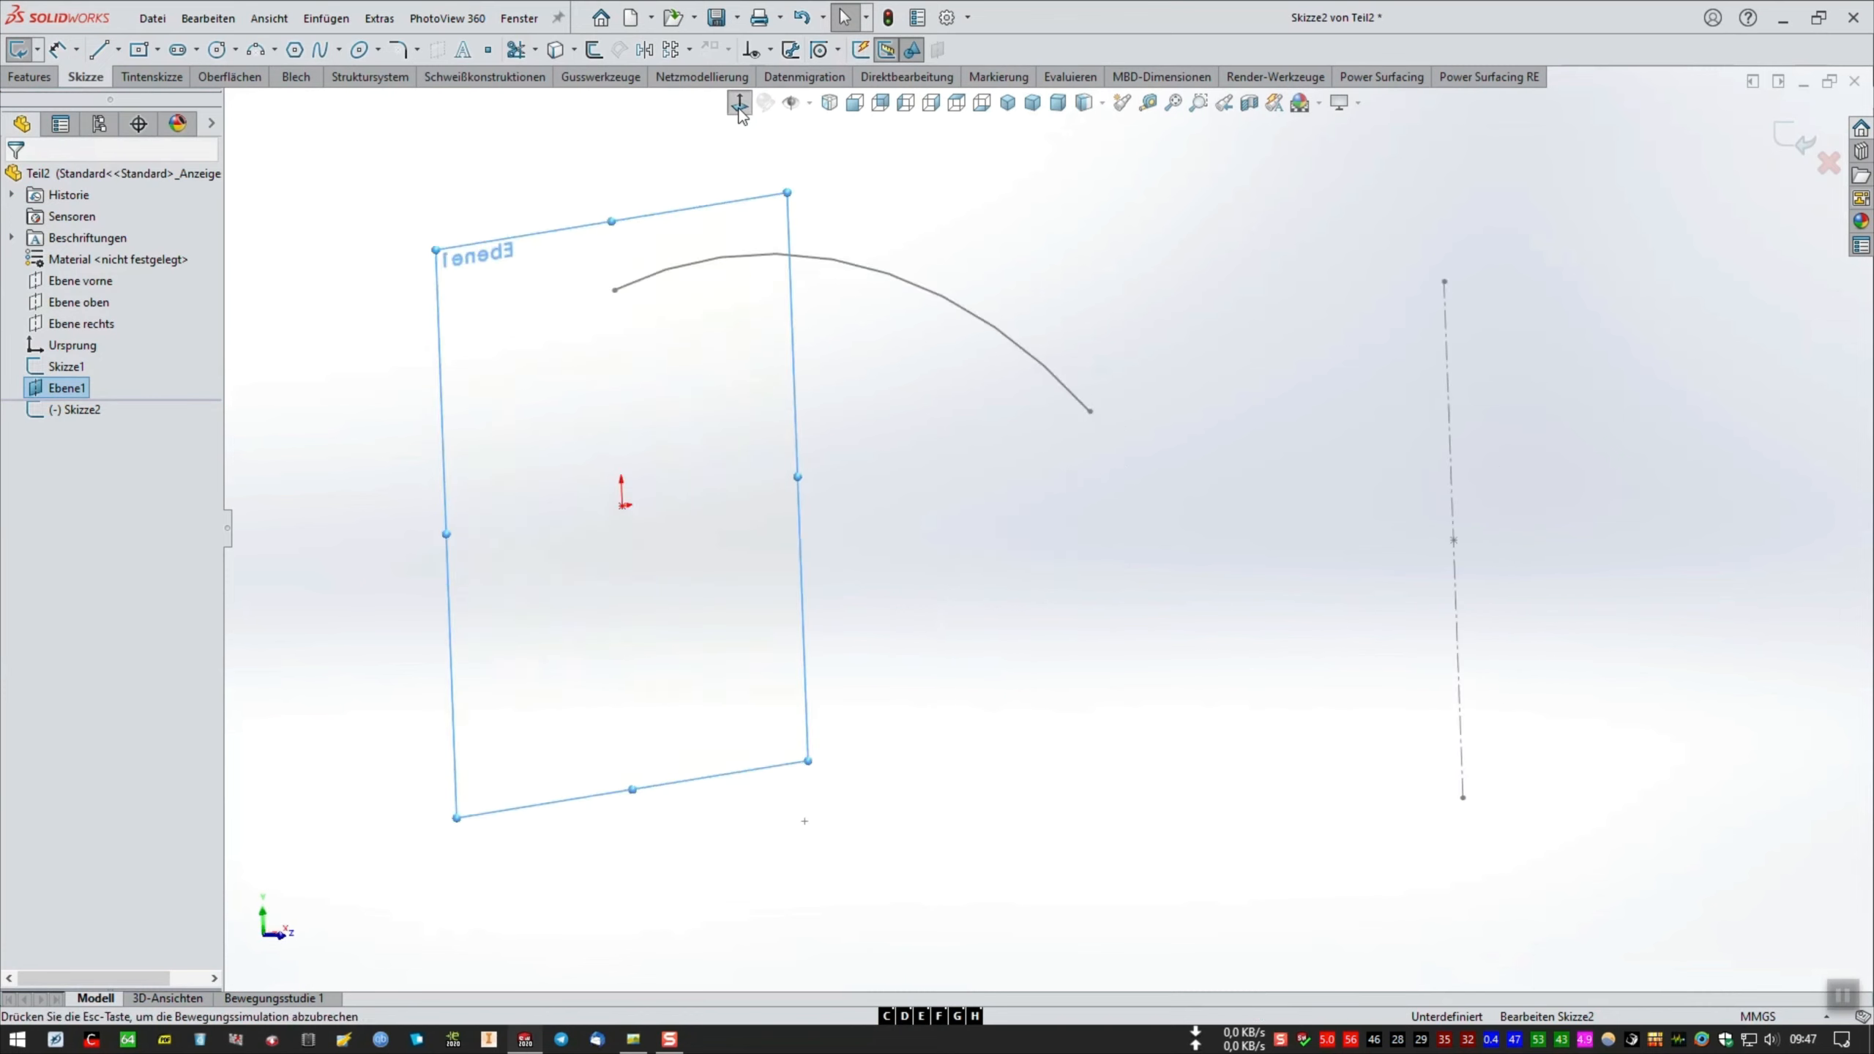
{"action": "left_click", "coordinate": [739, 105]}
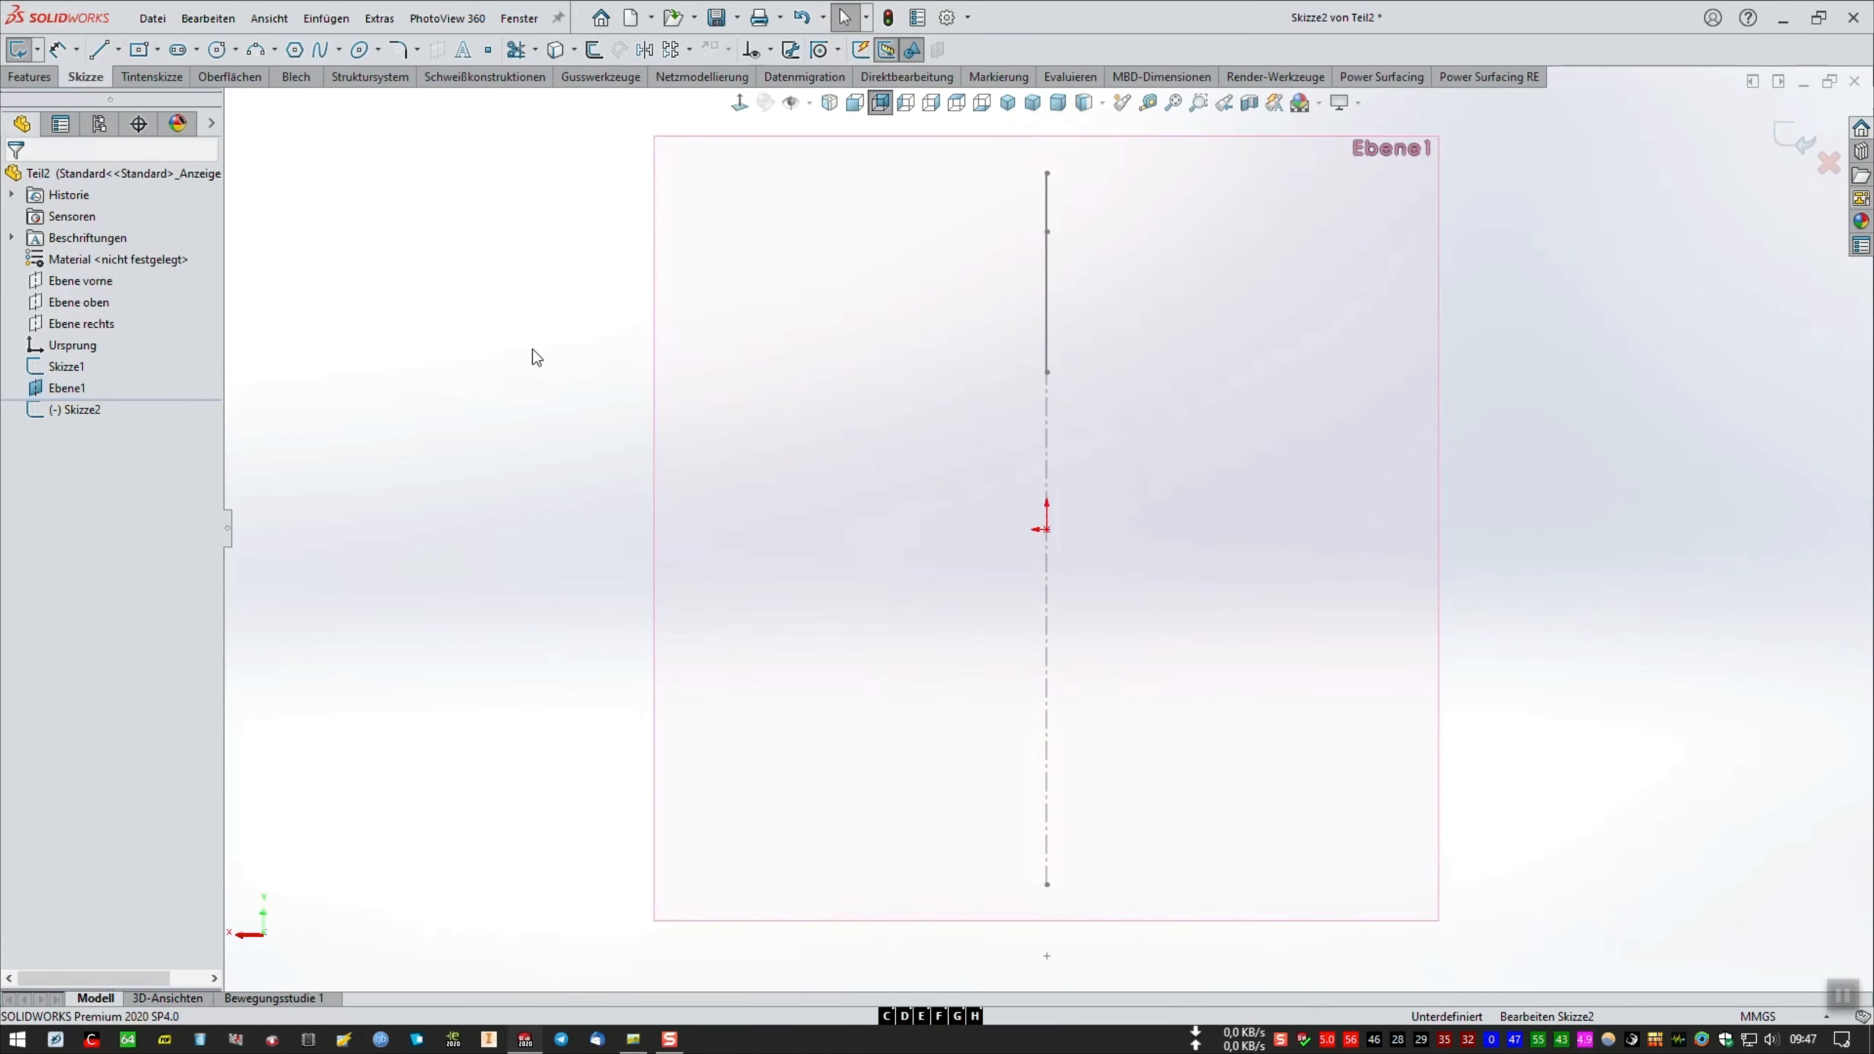
{"action": "right_click", "coordinate": [66, 387]}
{"action": "left_click", "coordinate": [63, 369]}
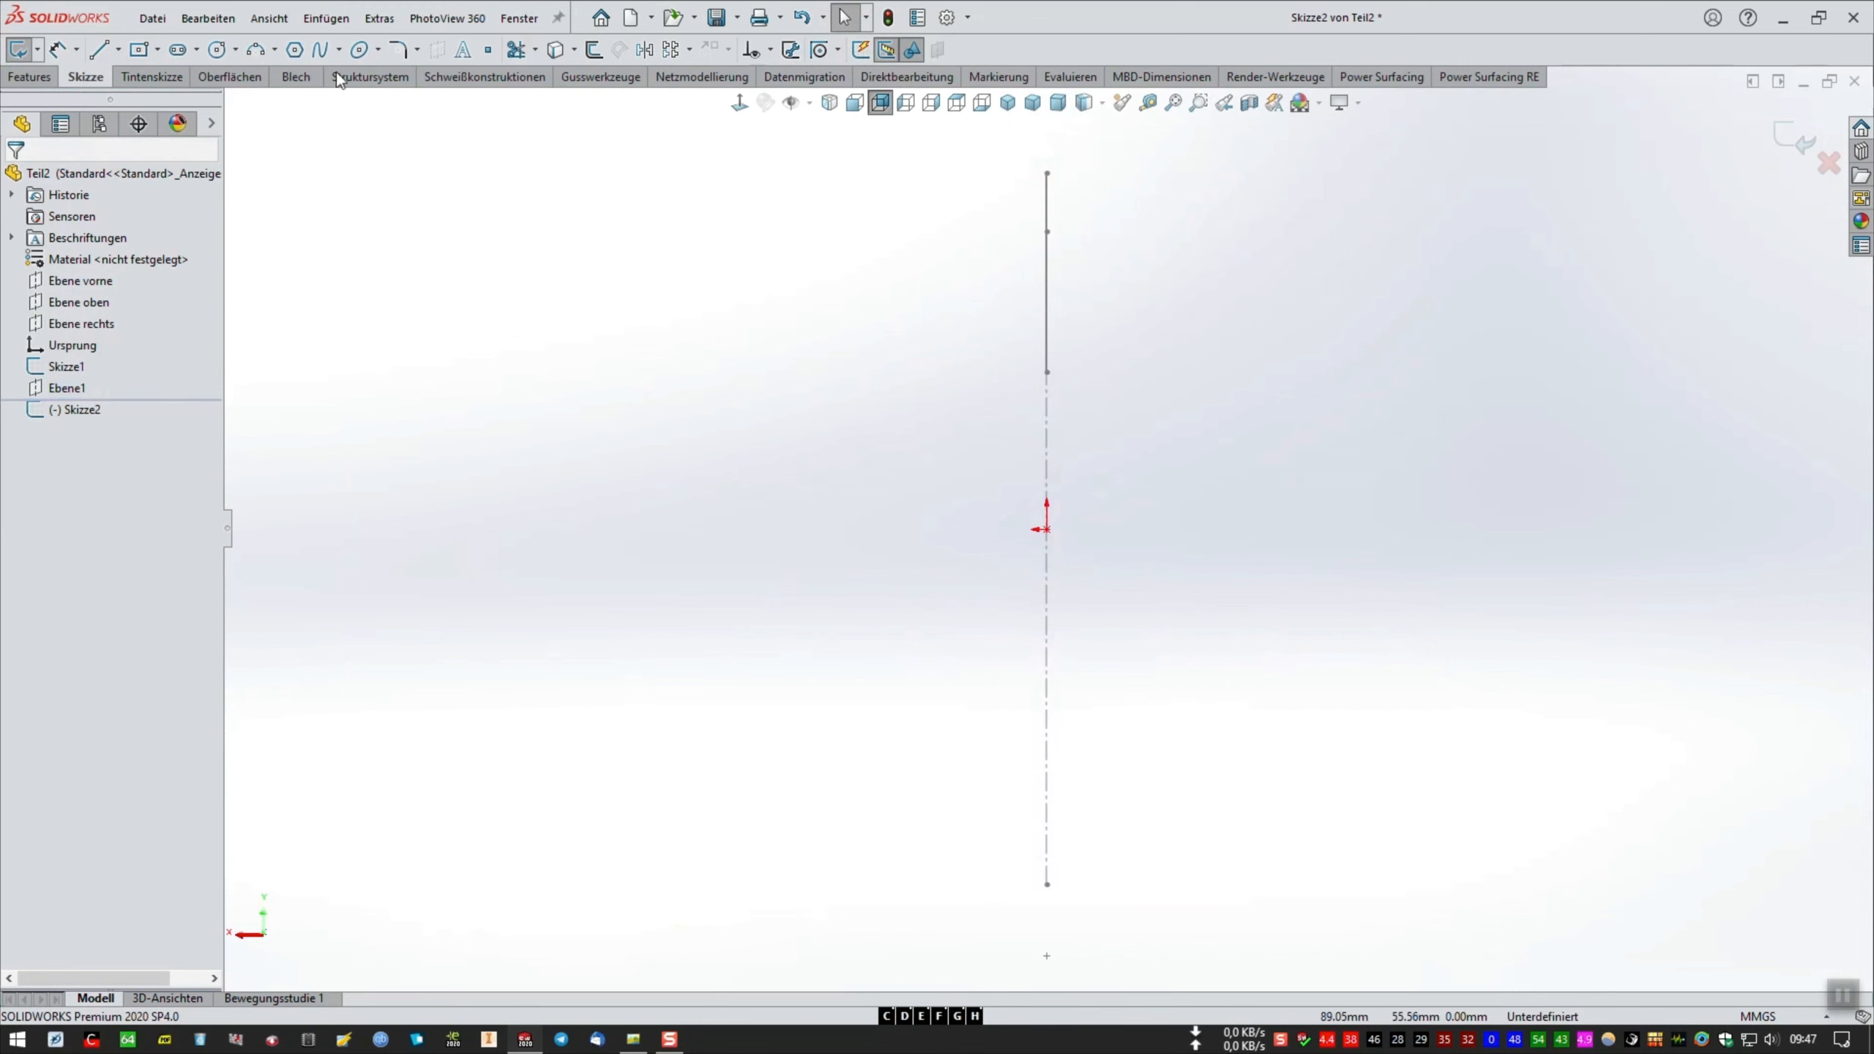
Sketch an open U-shaped profile from three lines beside the arc path, about 16 mm wide and 5 mm high.
{"action": "left_click", "coordinate": [103, 51]}
{"action": "left_click", "coordinate": [790, 284]}
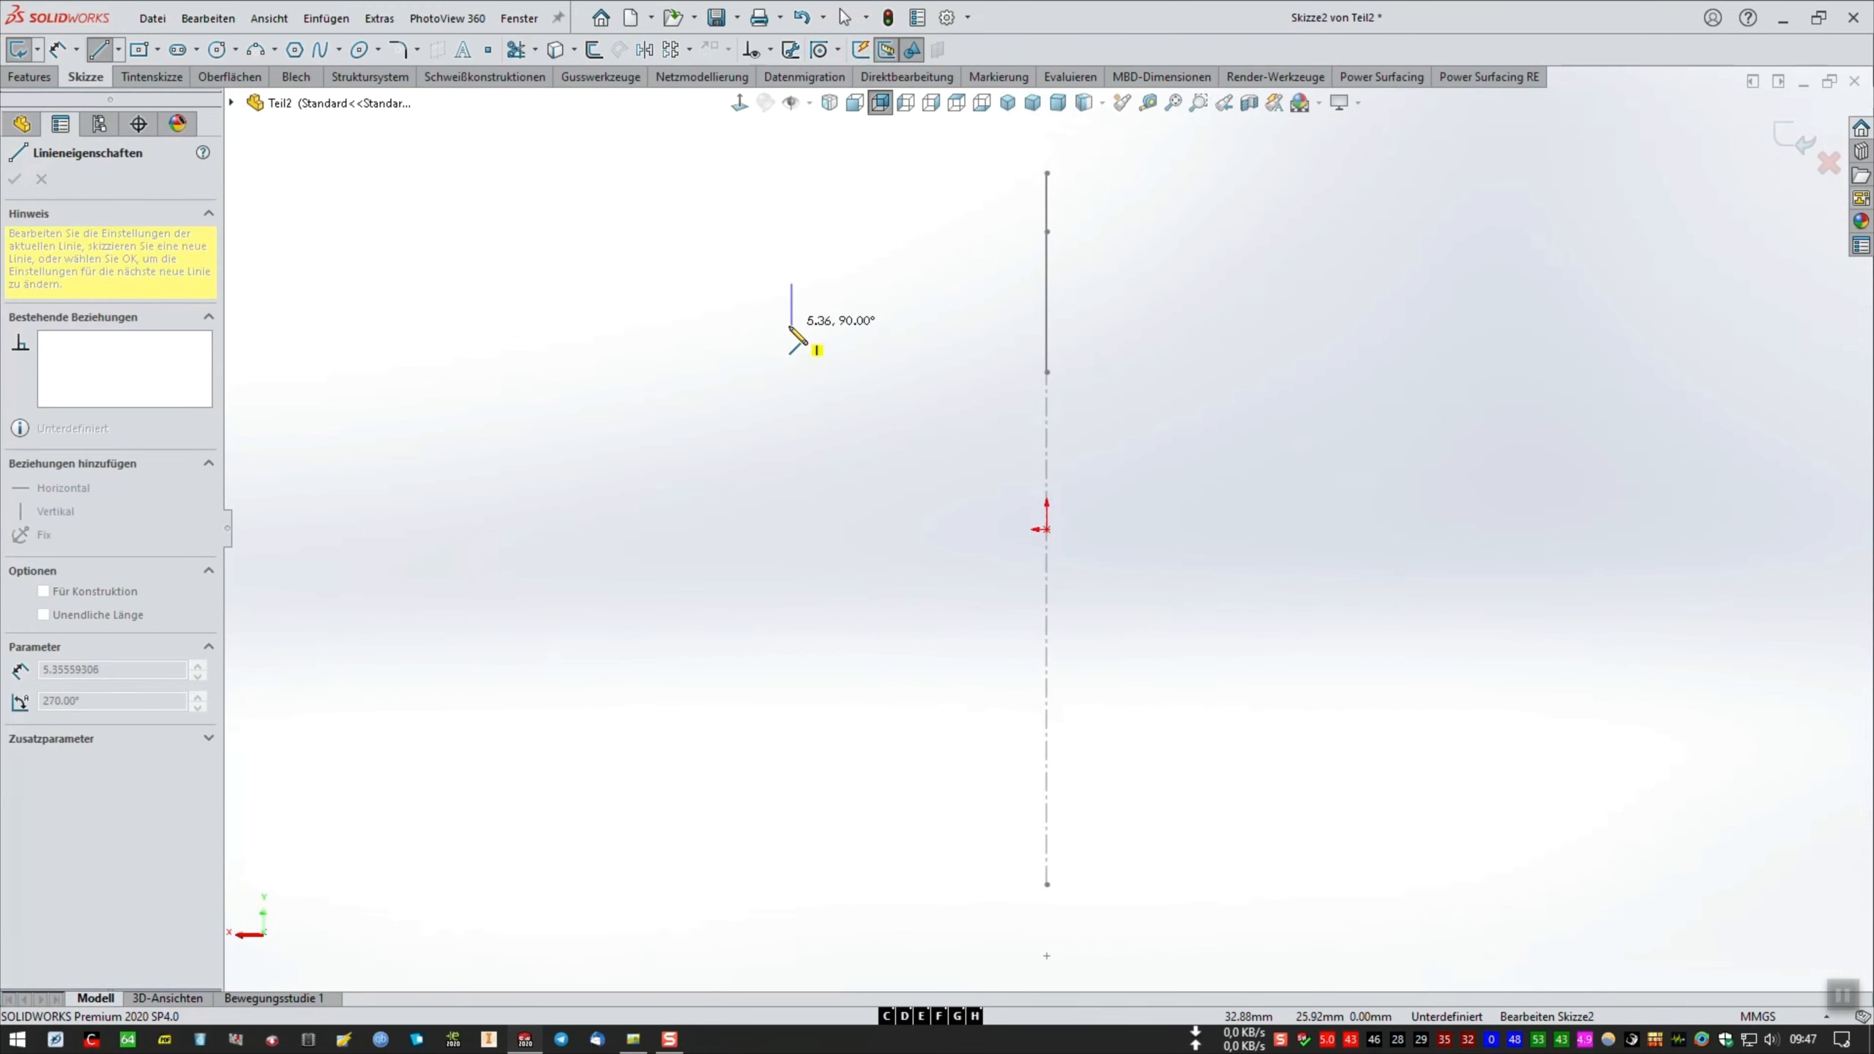
{"action": "left_click", "coordinate": [790, 326]}
{"action": "left_click", "coordinate": [918, 325]}
{"action": "left_click", "coordinate": [918, 284]}
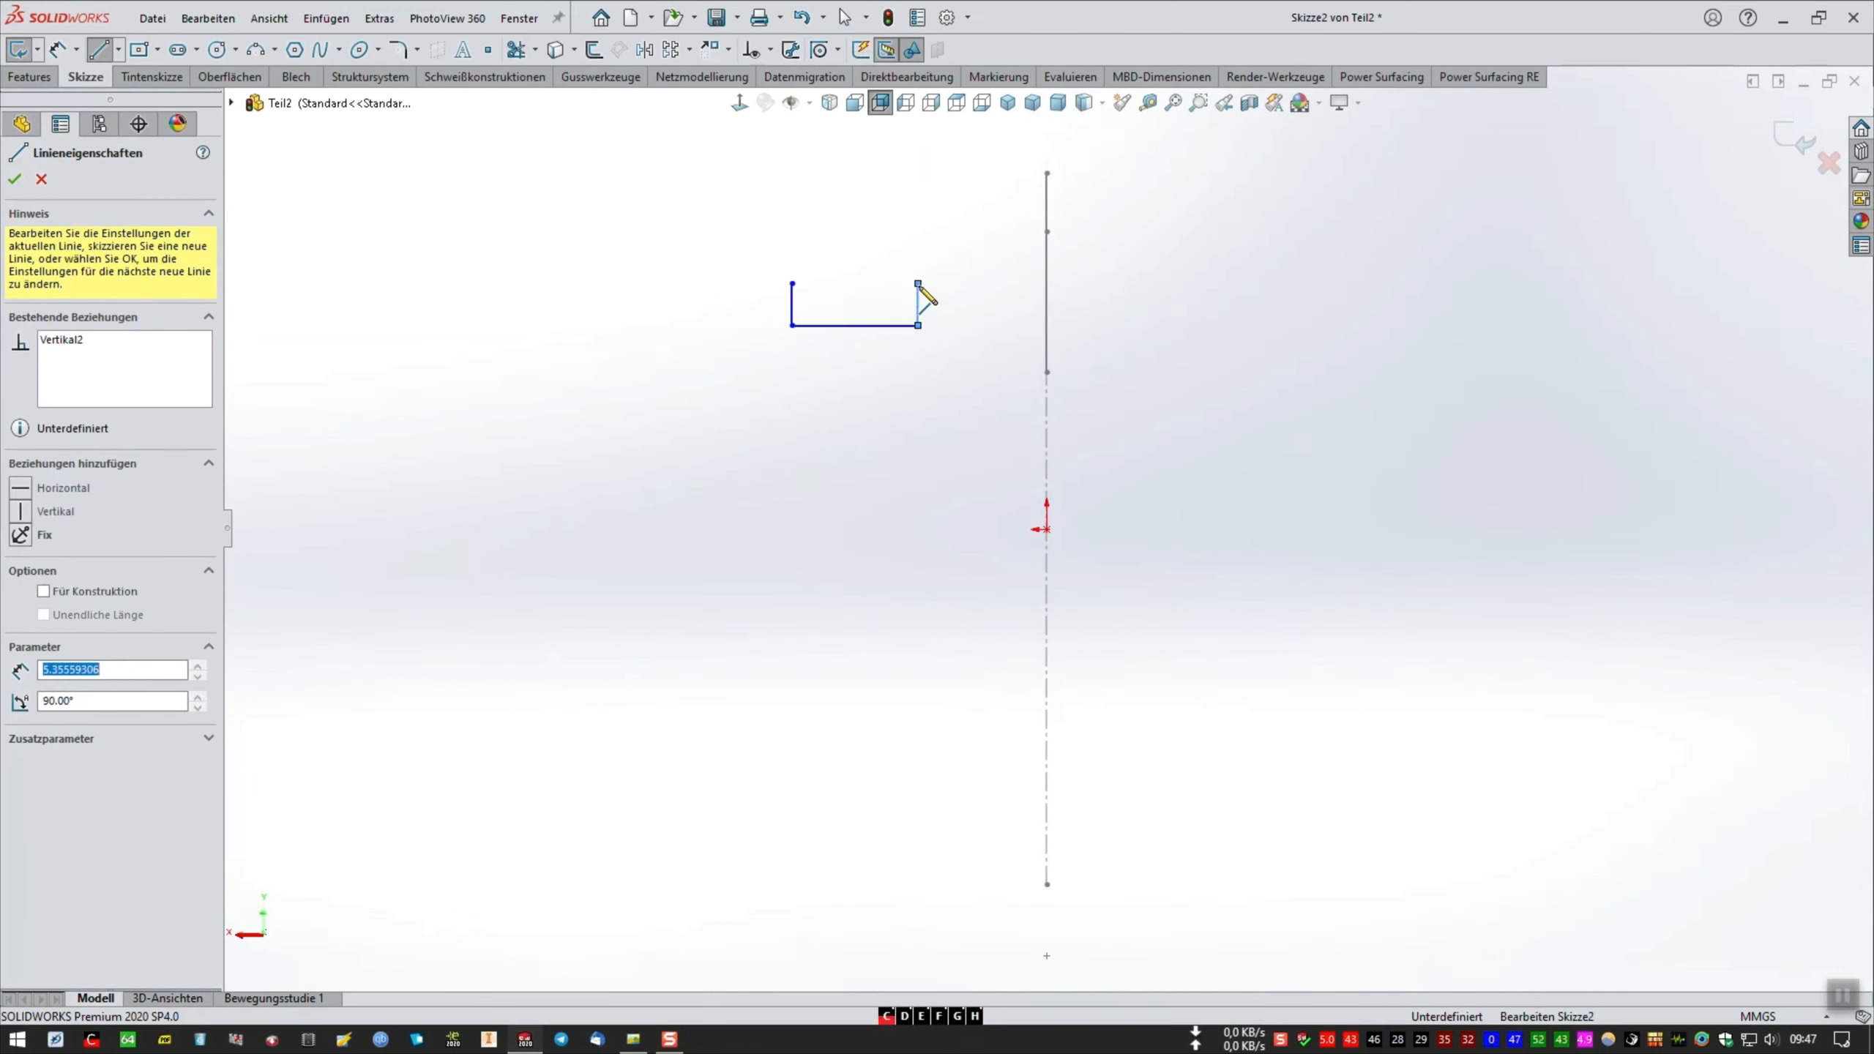
Dimension the U-profile's horizontal base line as 35 mm.
{"action": "right_click", "coordinate": [920, 286]}
{"action": "left_click", "coordinate": [1084, 270]}
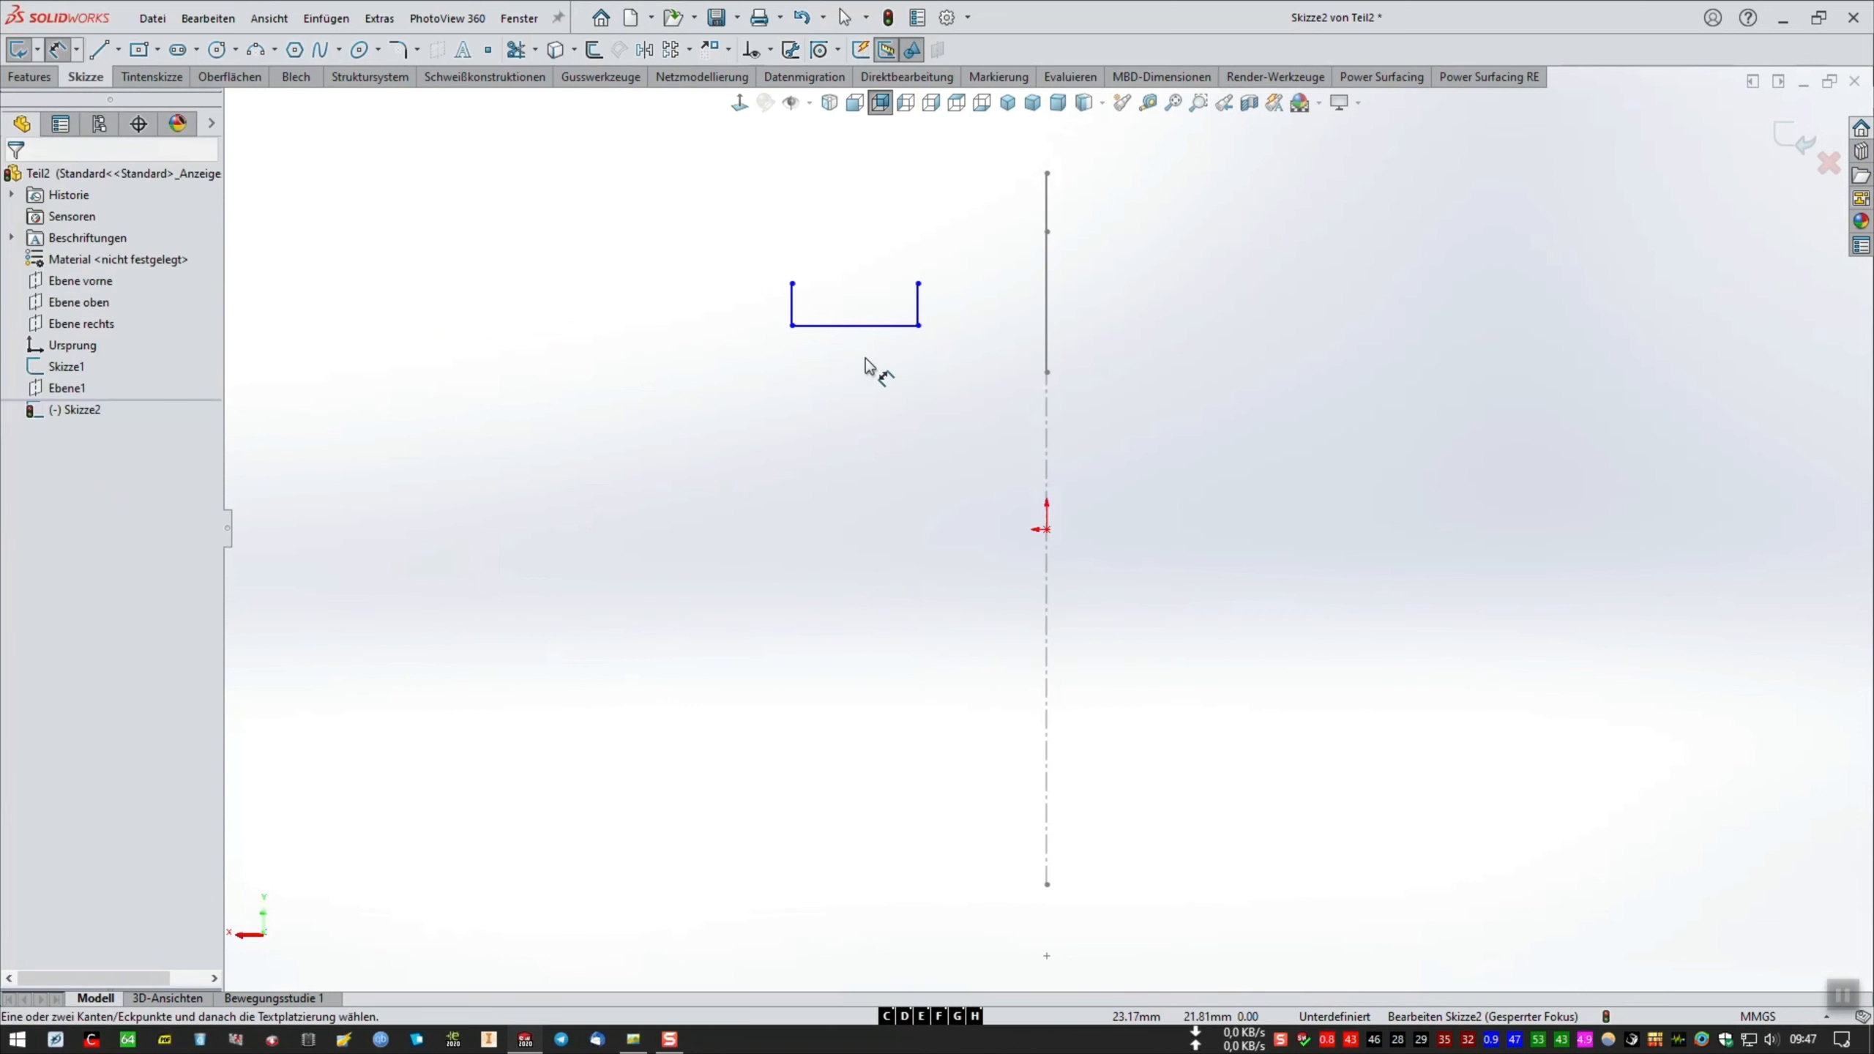
{"action": "left_click", "coordinate": [865, 326]}
{"action": "left_click", "coordinate": [868, 375]}
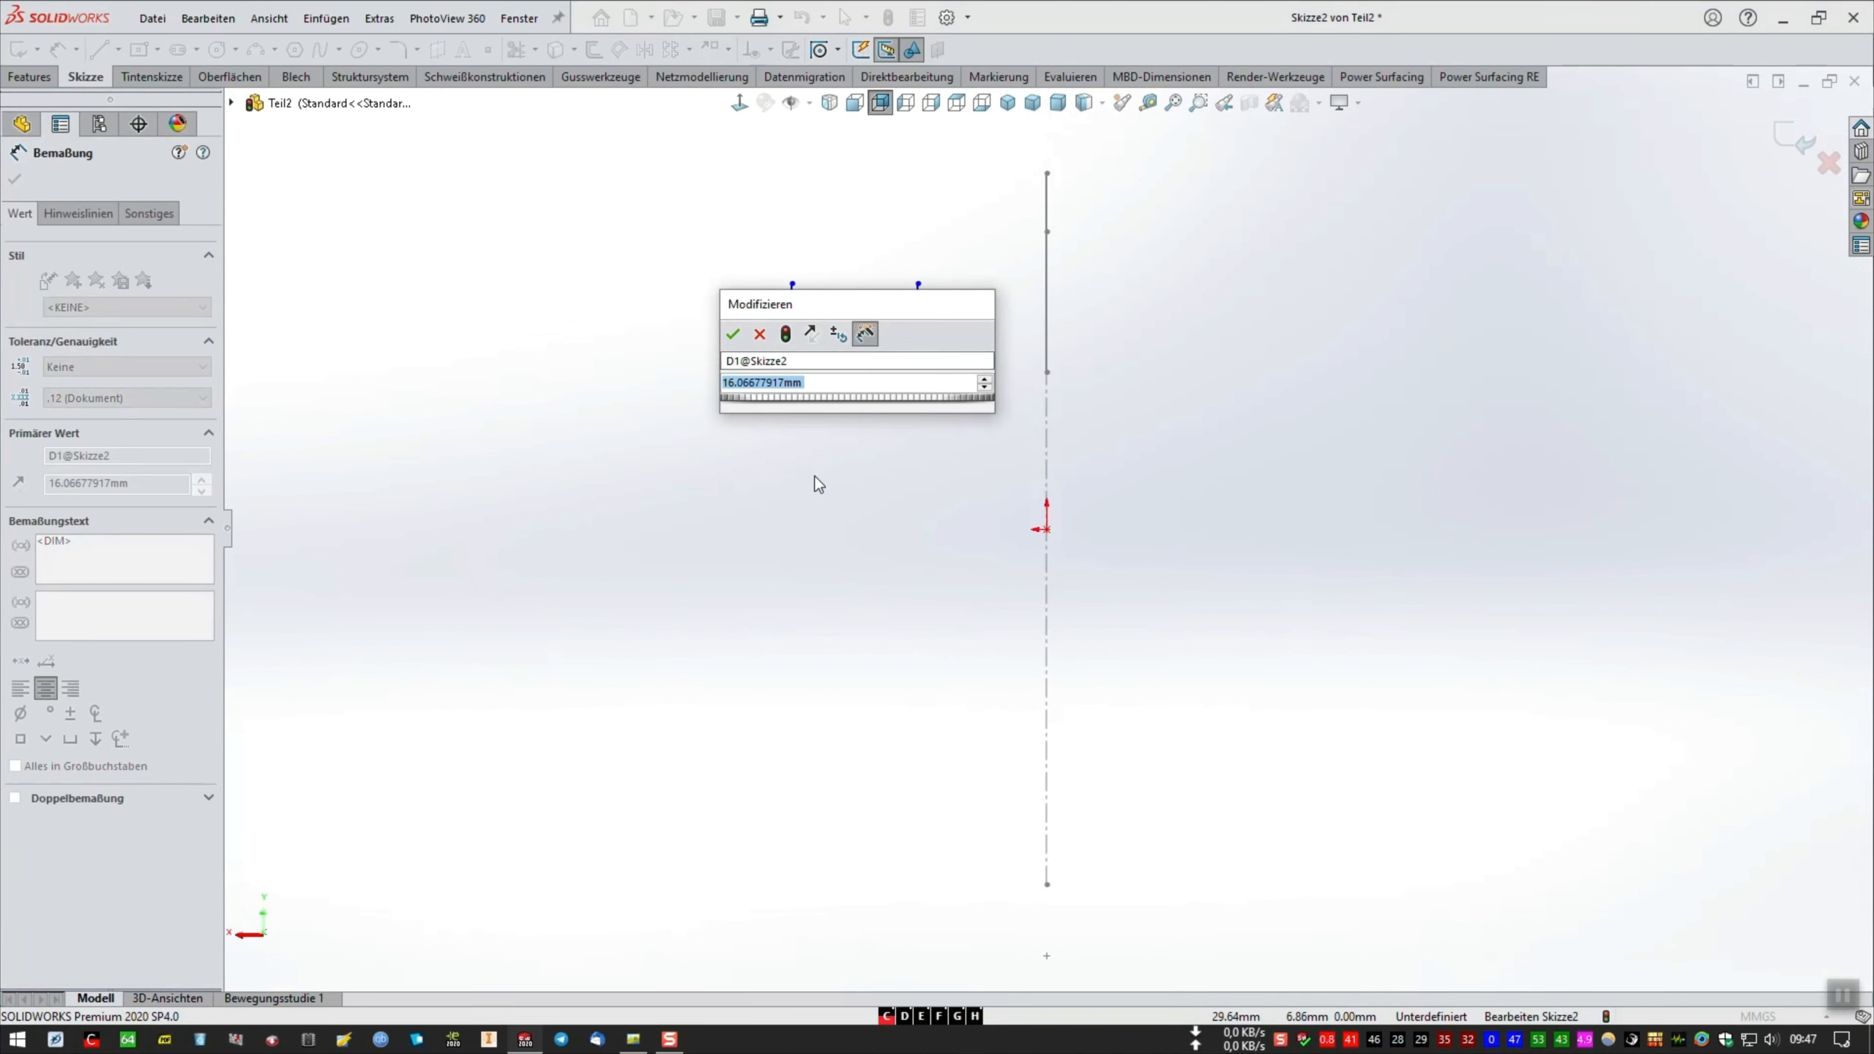
{"action": "type", "text": "35"}
{"action": "key", "text": "Return"}
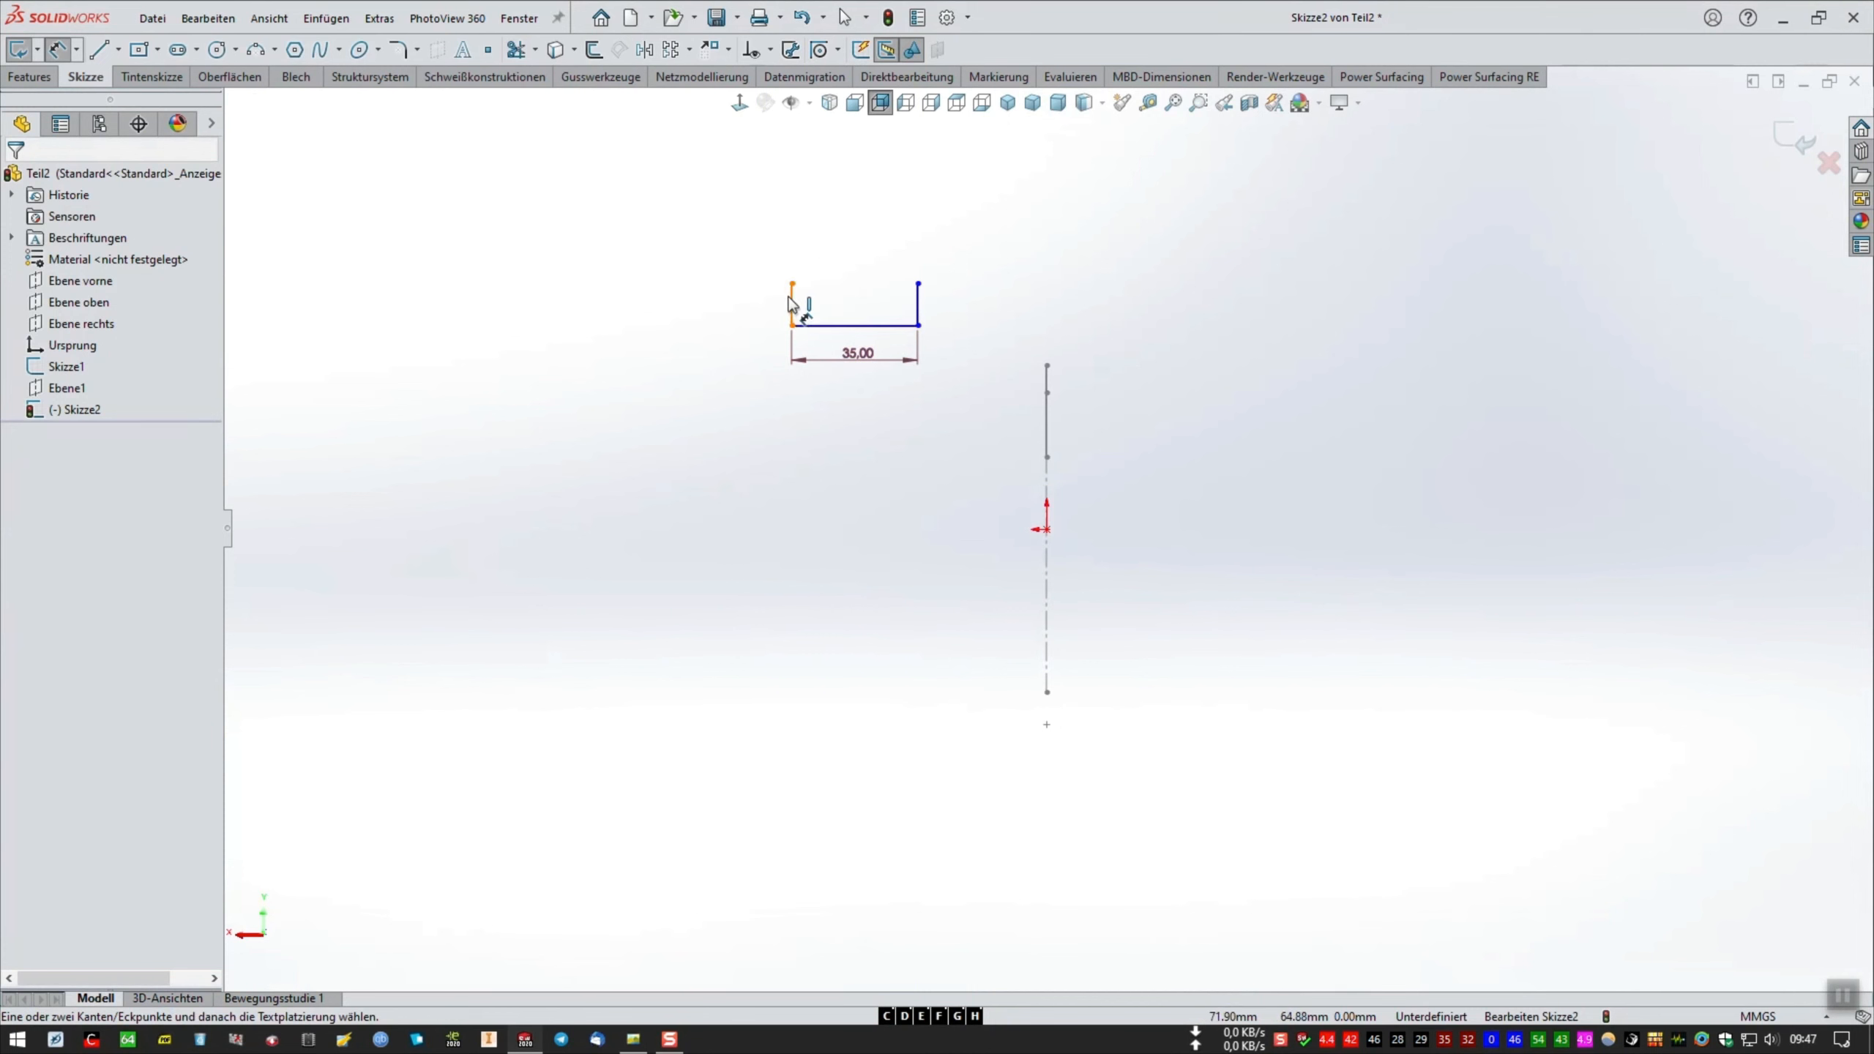
Dimension both vertical legs of the U-profile as 18 mm.
{"action": "left_click", "coordinate": [790, 304]}
{"action": "left_click", "coordinate": [681, 406]}
{"action": "type", "text": "1"}
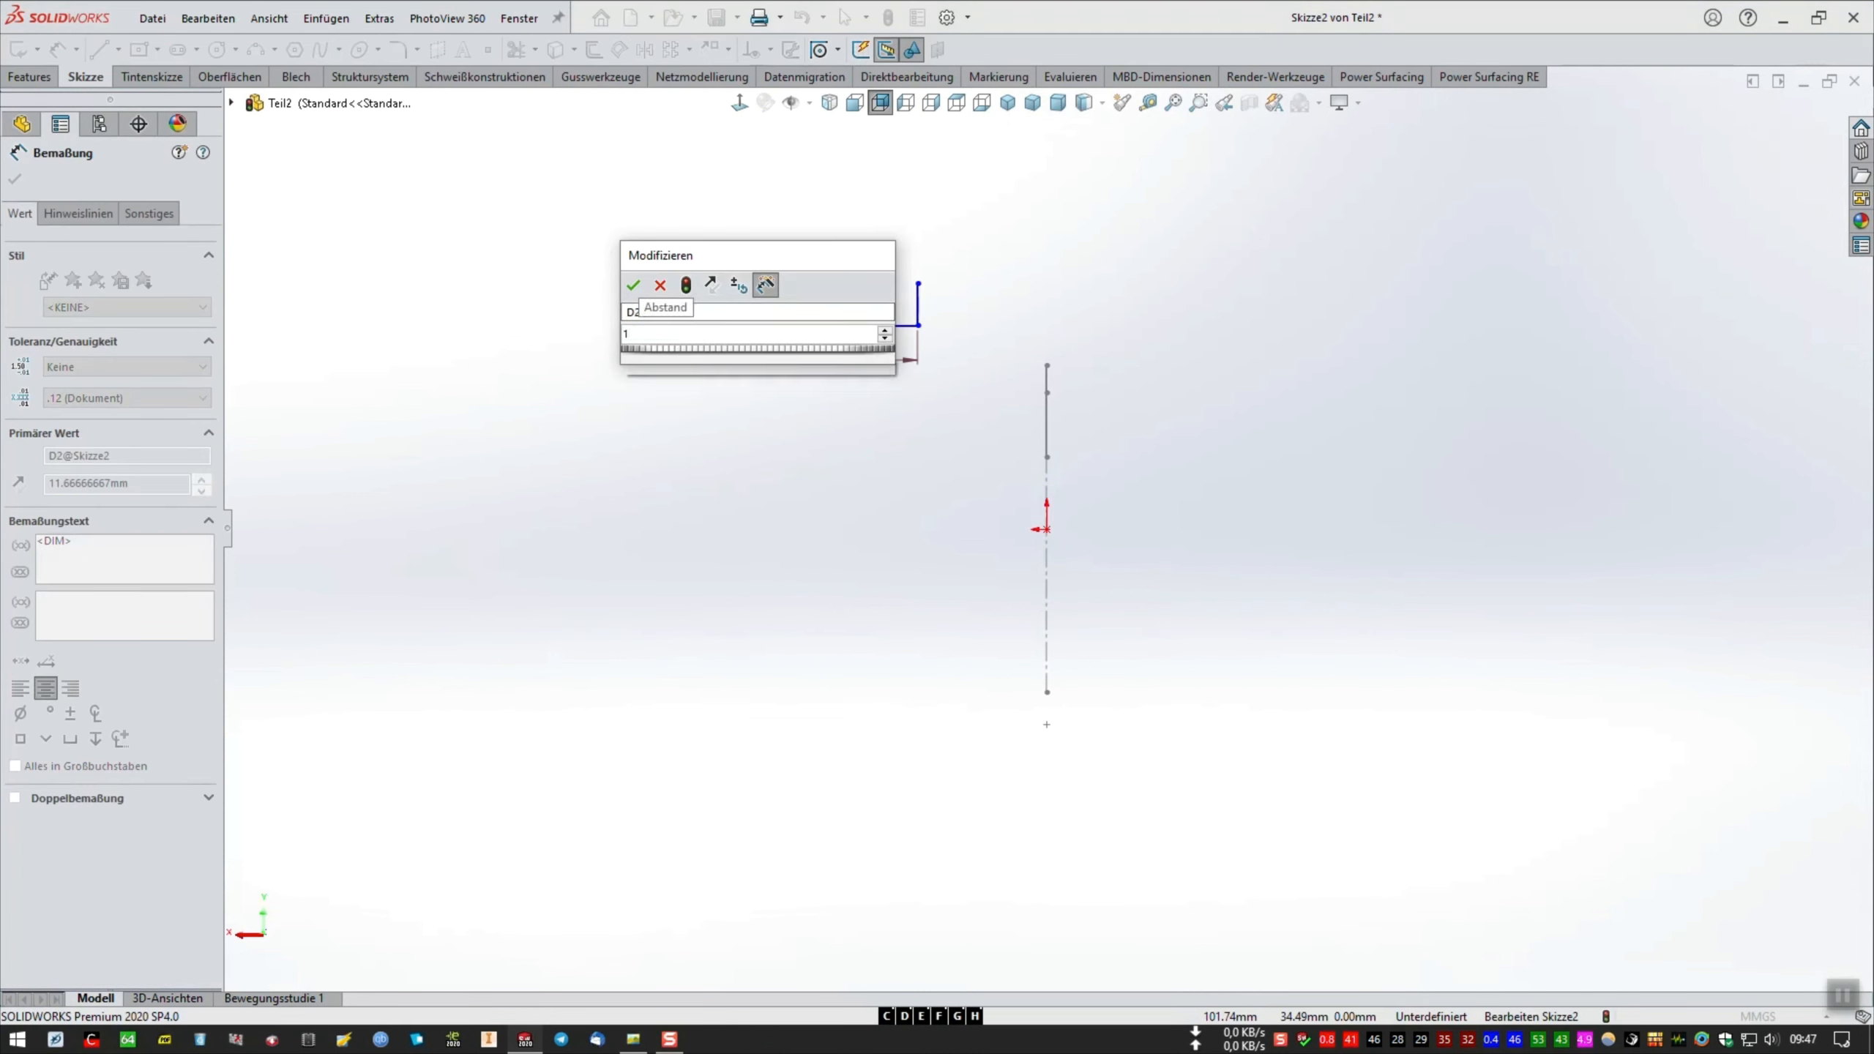
{"action": "type", "text": "8"}
{"action": "key", "text": "Return"}
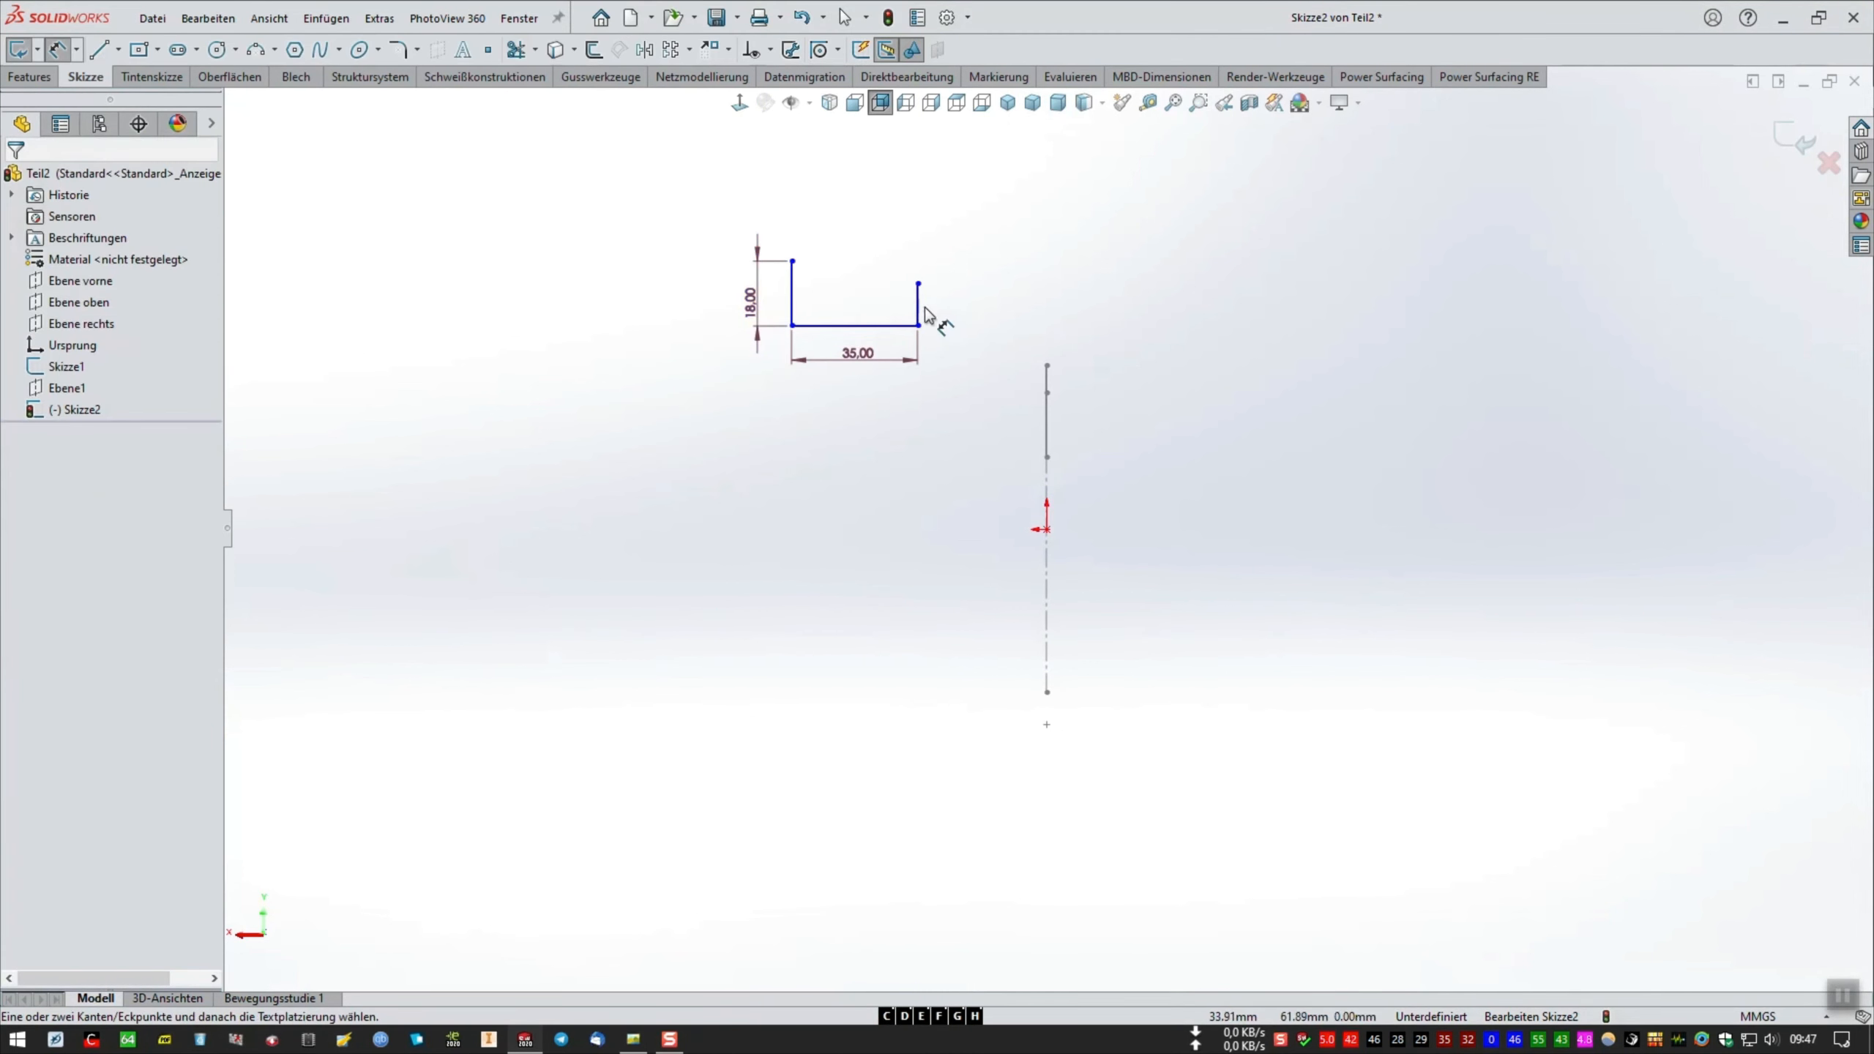
{"action": "left_click", "coordinate": [921, 309]}
{"action": "left_click", "coordinate": [893, 394]}
{"action": "type", "text": "18"}
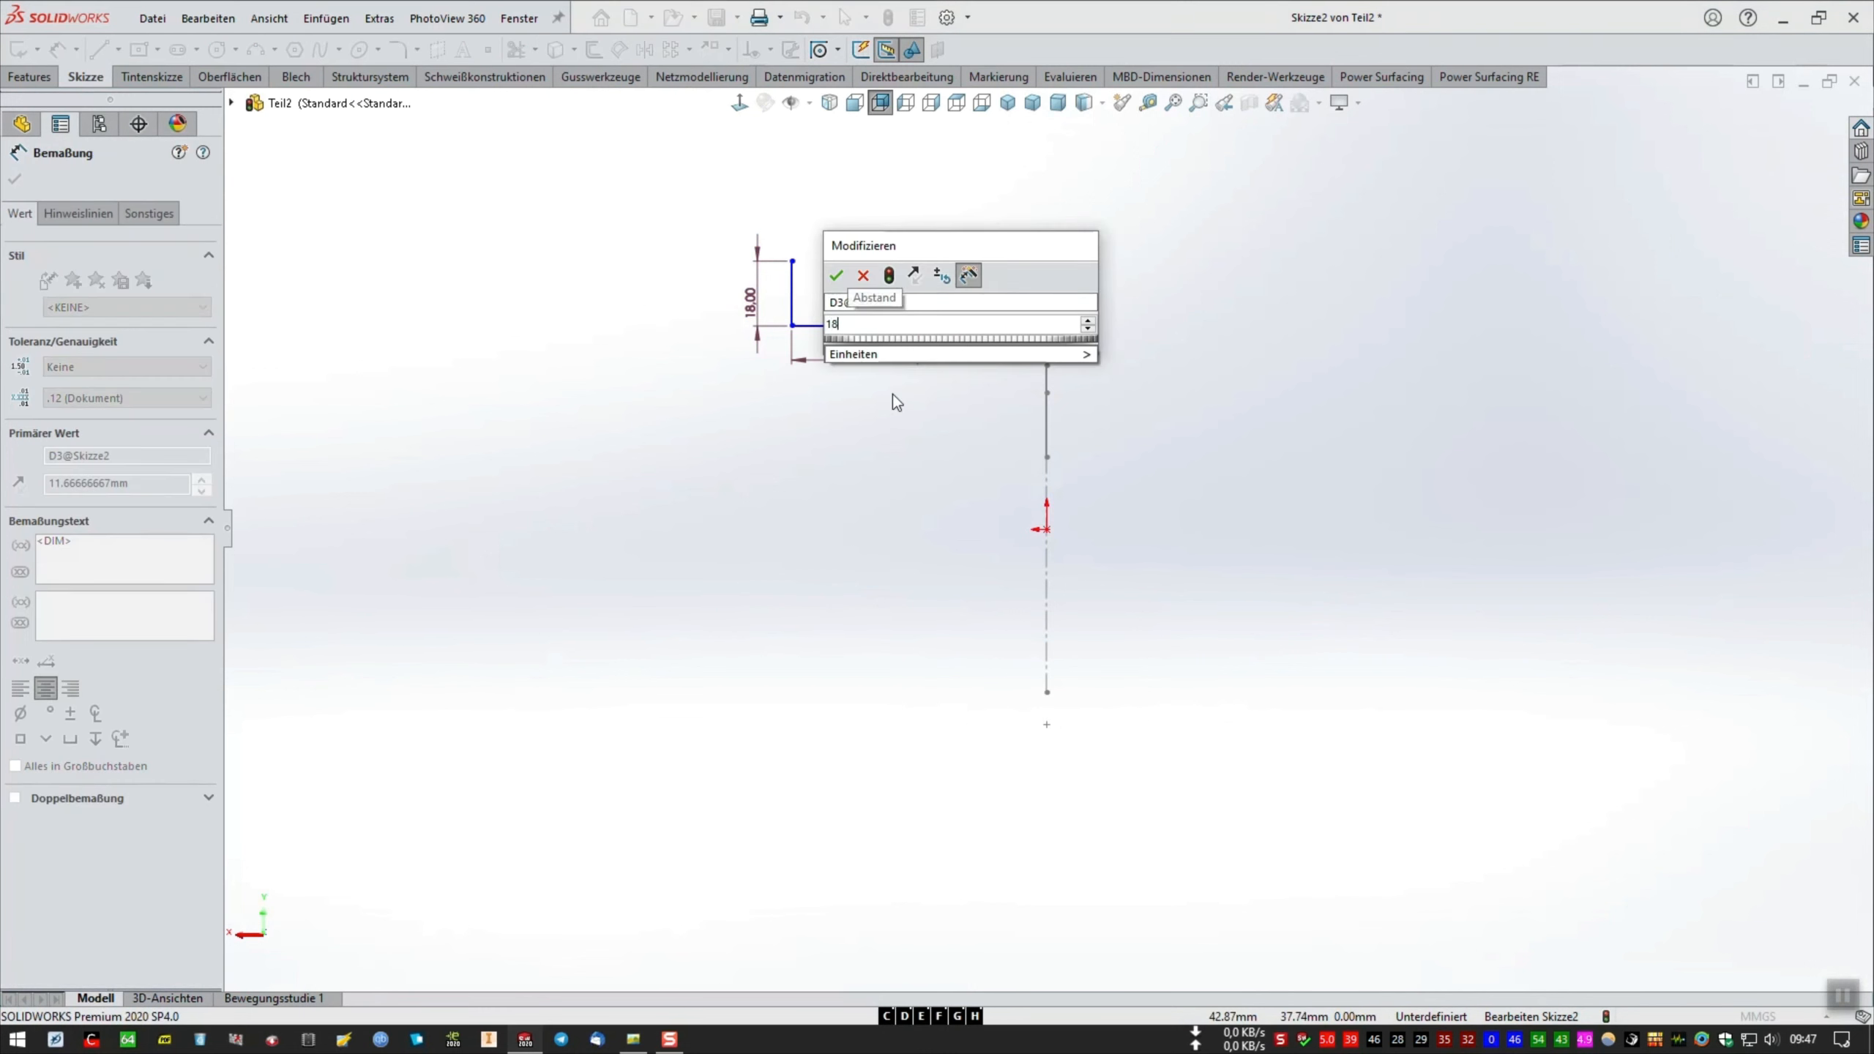
{"action": "key", "text": "Return"}
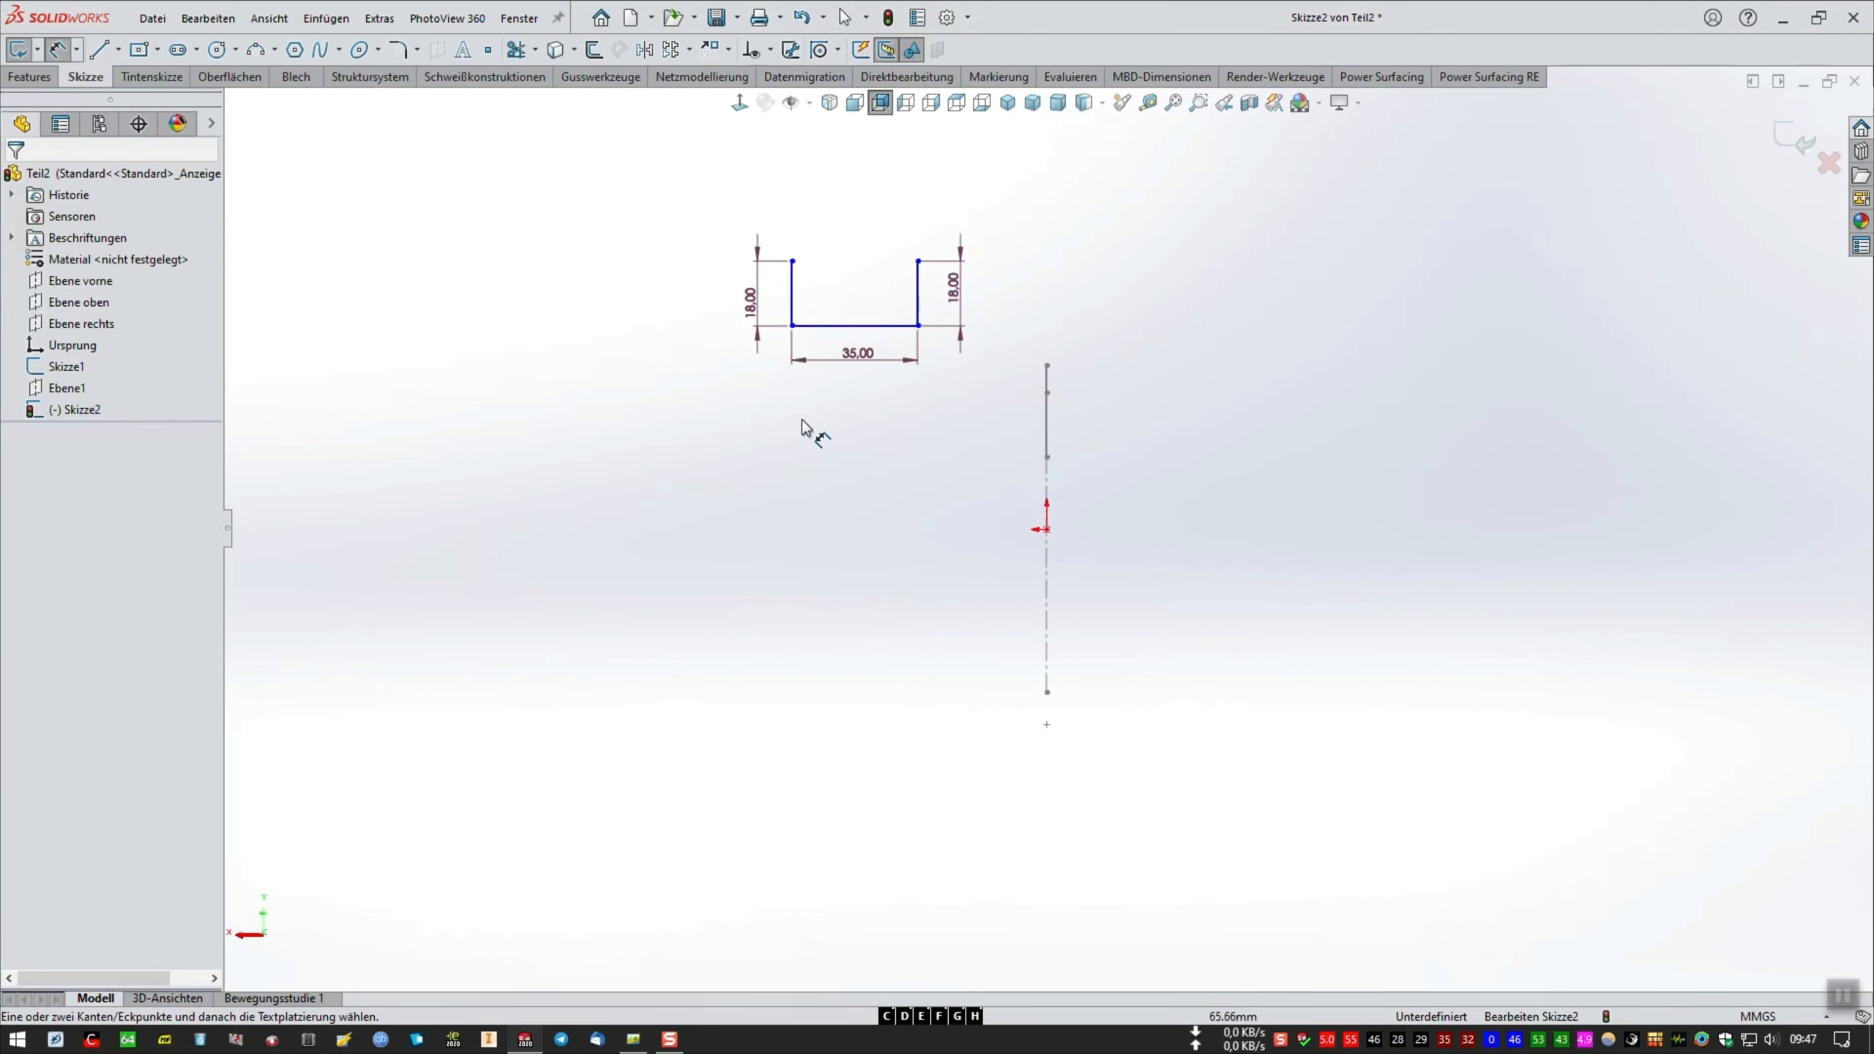
Round both lower corners of the U-profile with 10 mm sketch fillets.
{"action": "left_click", "coordinate": [410, 53]}
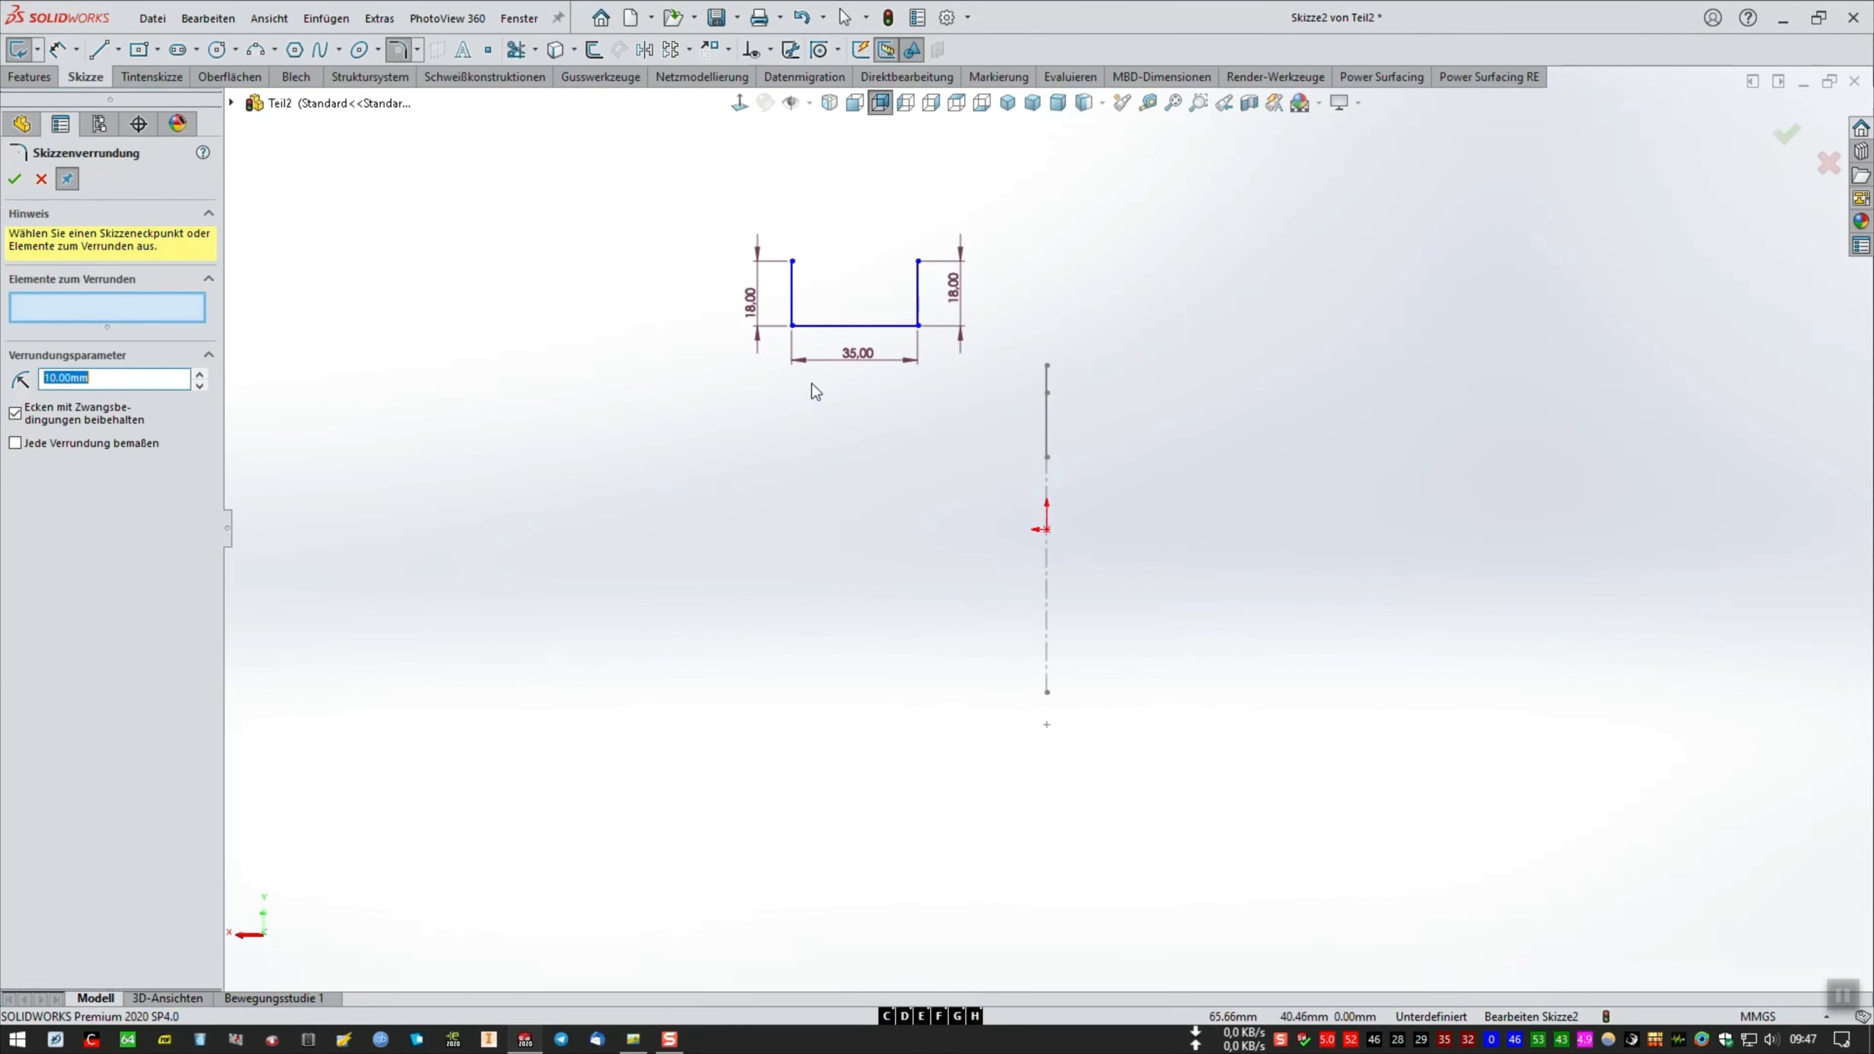
{"action": "left_click", "coordinate": [838, 327]}
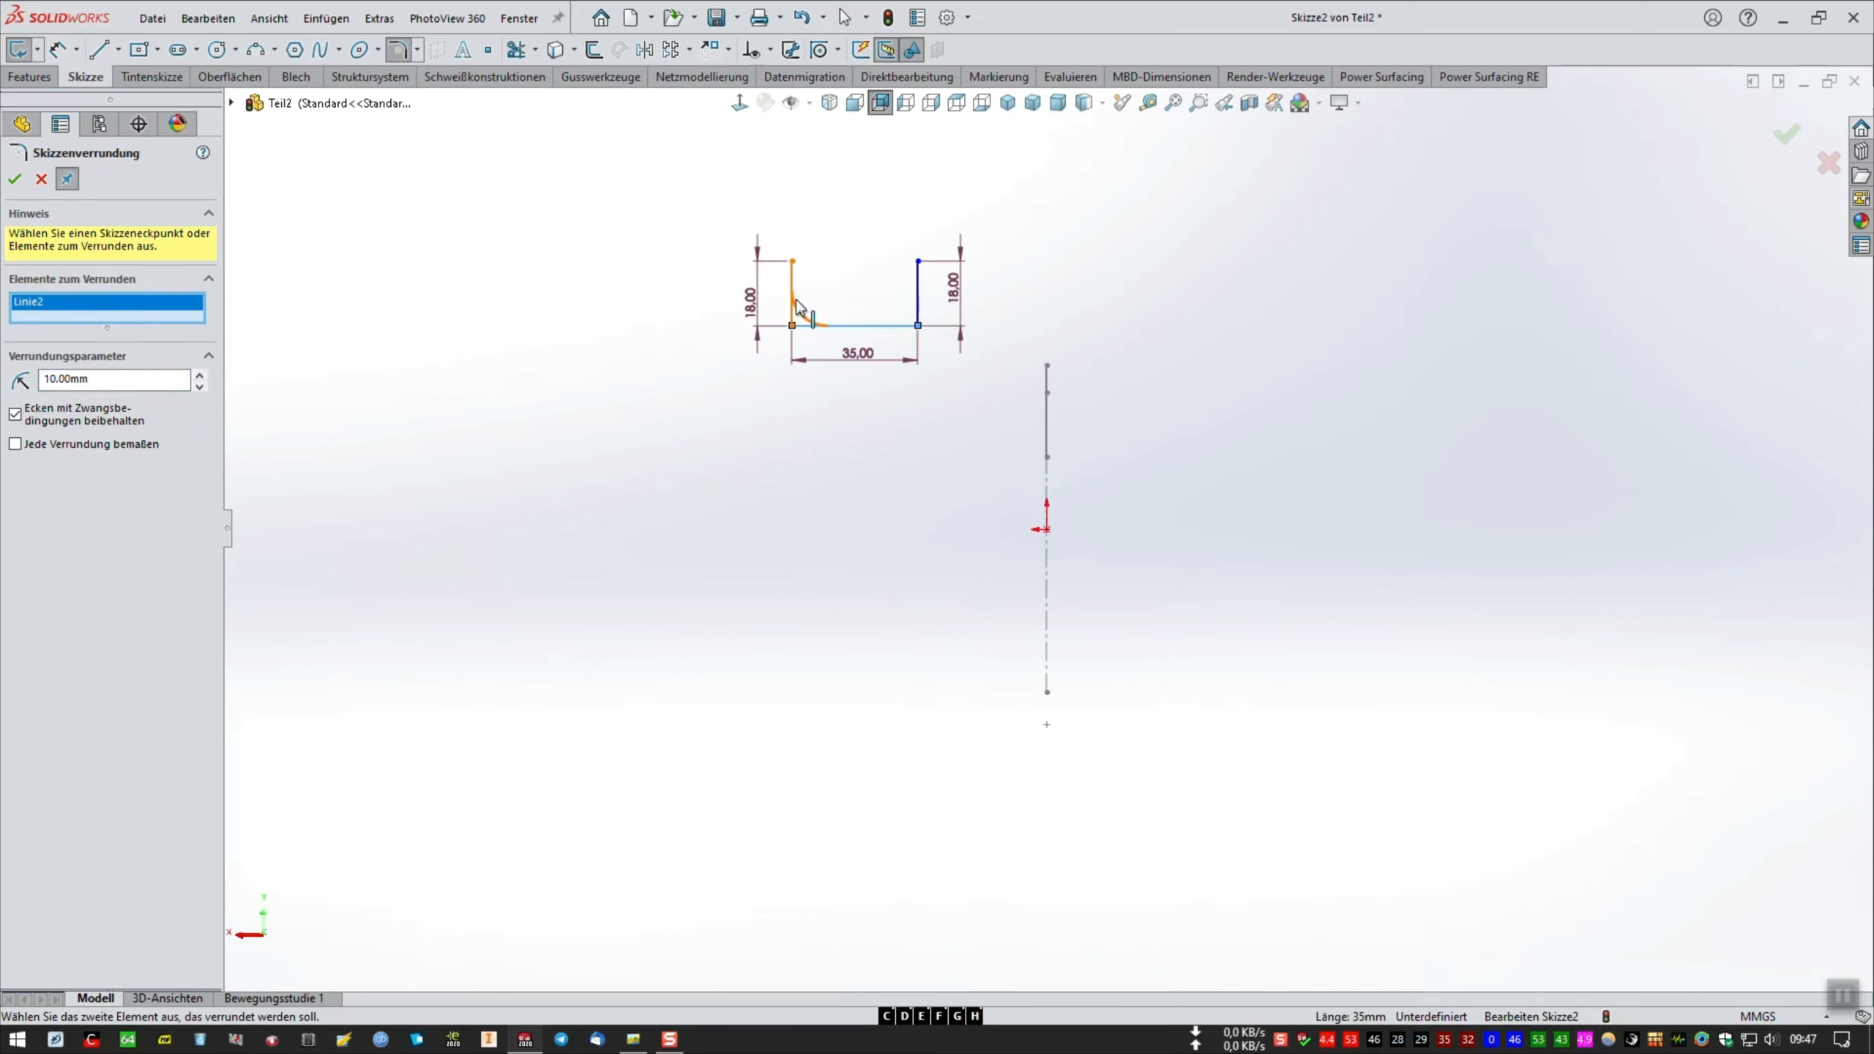
{"action": "left_click", "coordinate": [797, 299]}
{"action": "left_click", "coordinate": [871, 327]}
{"action": "left_click", "coordinate": [920, 304]}
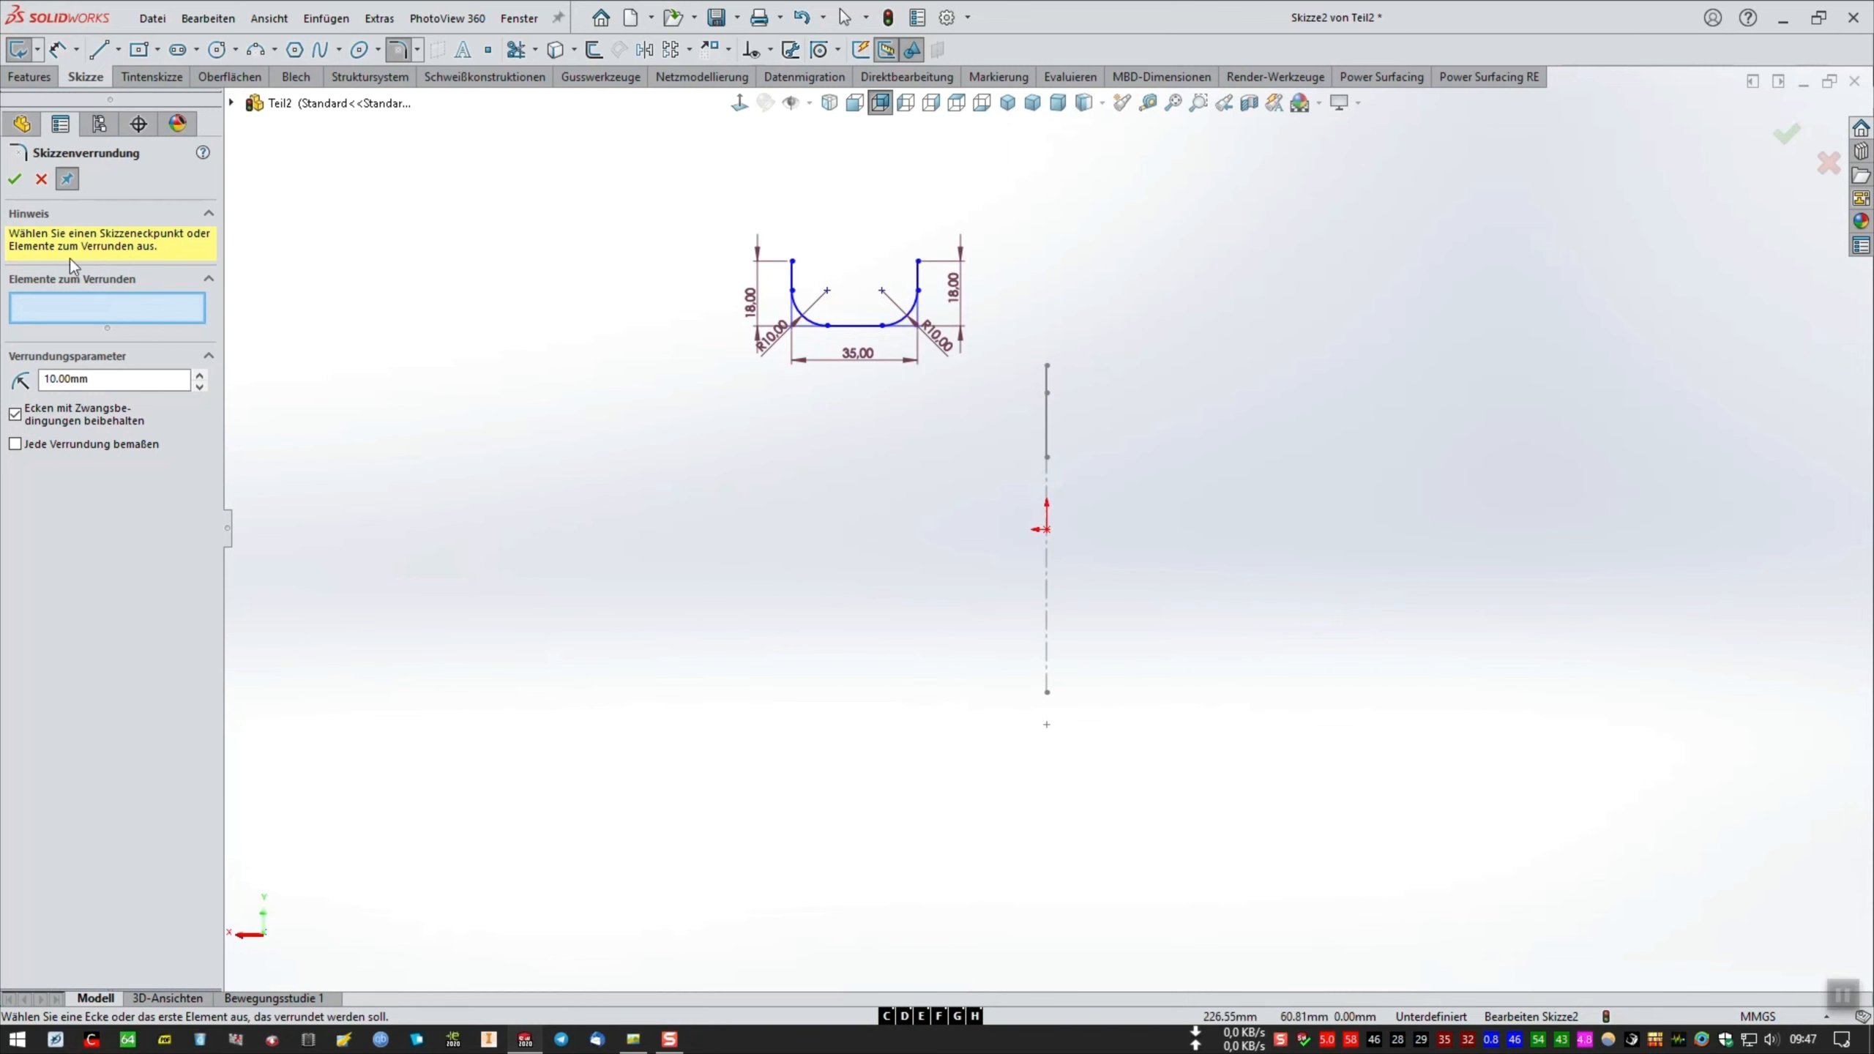
{"action": "left_click", "coordinate": [15, 179]}
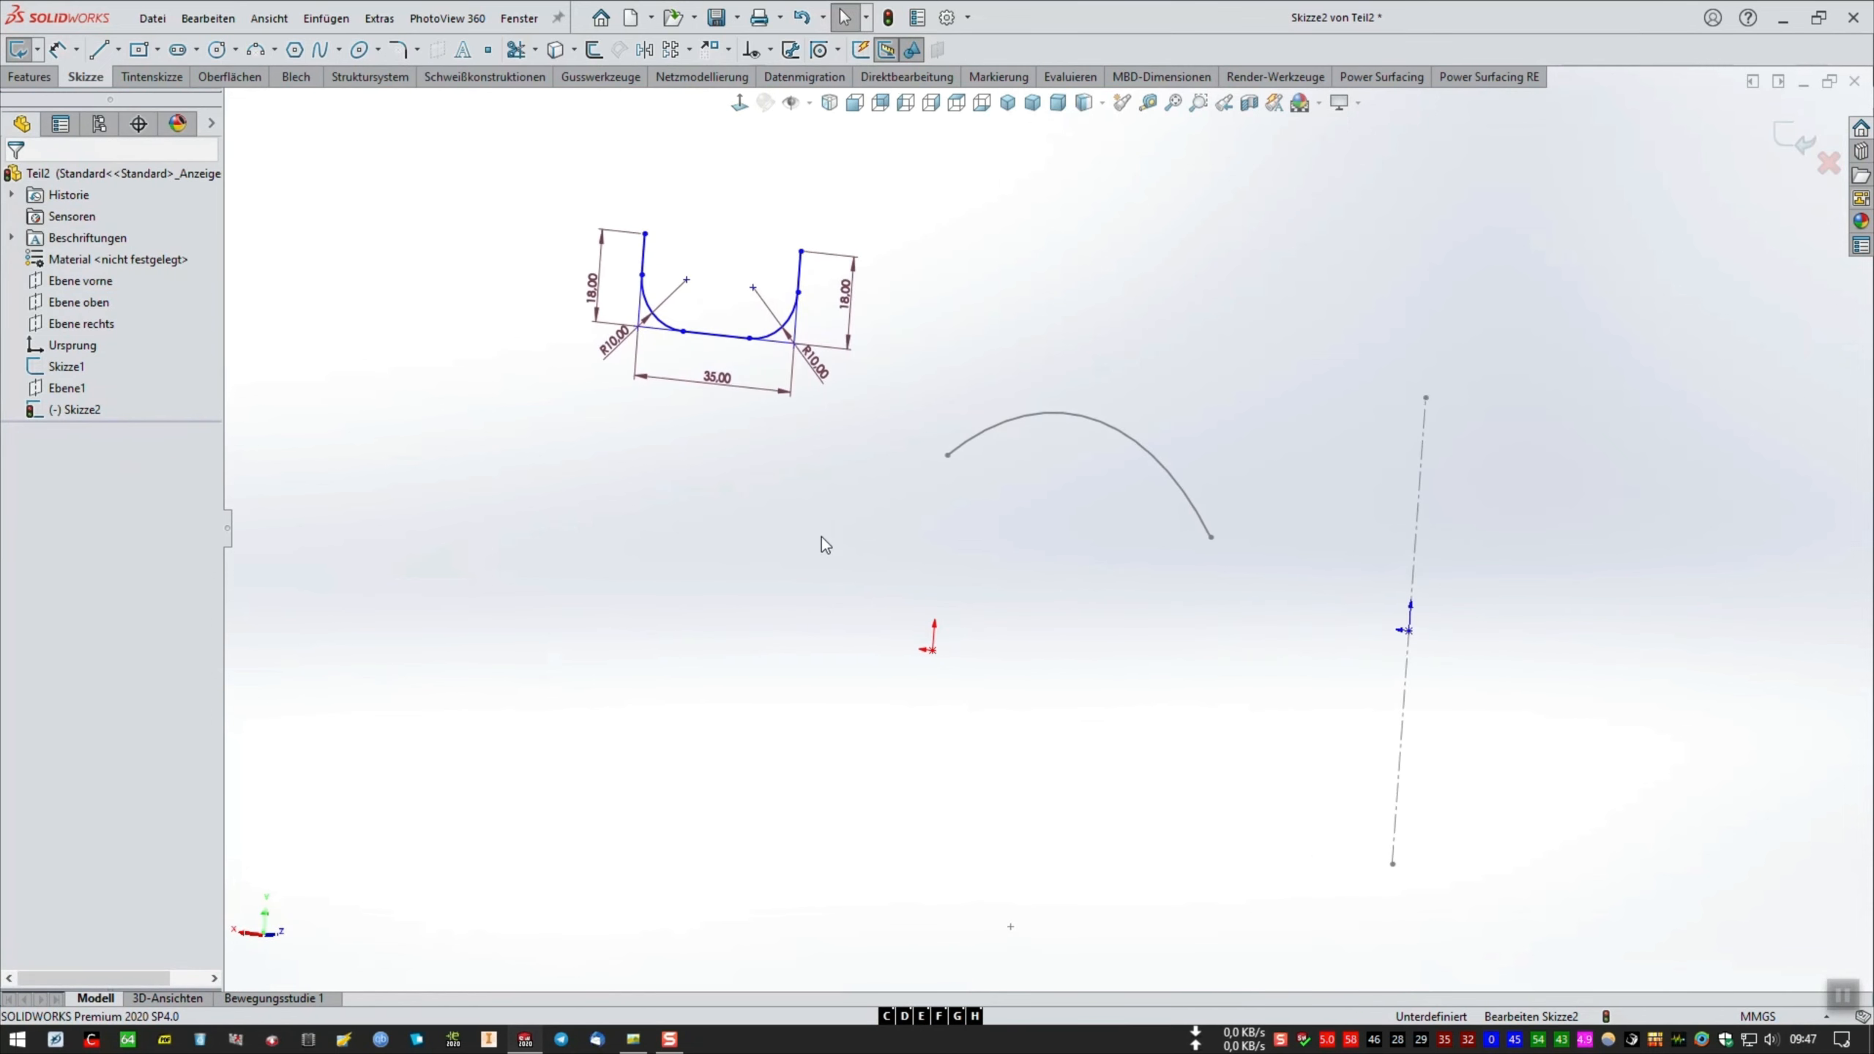
Make the midpoint of the U-profile's base line coincident with the arc path's outer endpoint.
{"action": "left_click", "coordinate": [718, 336], "text": "ctrl"}
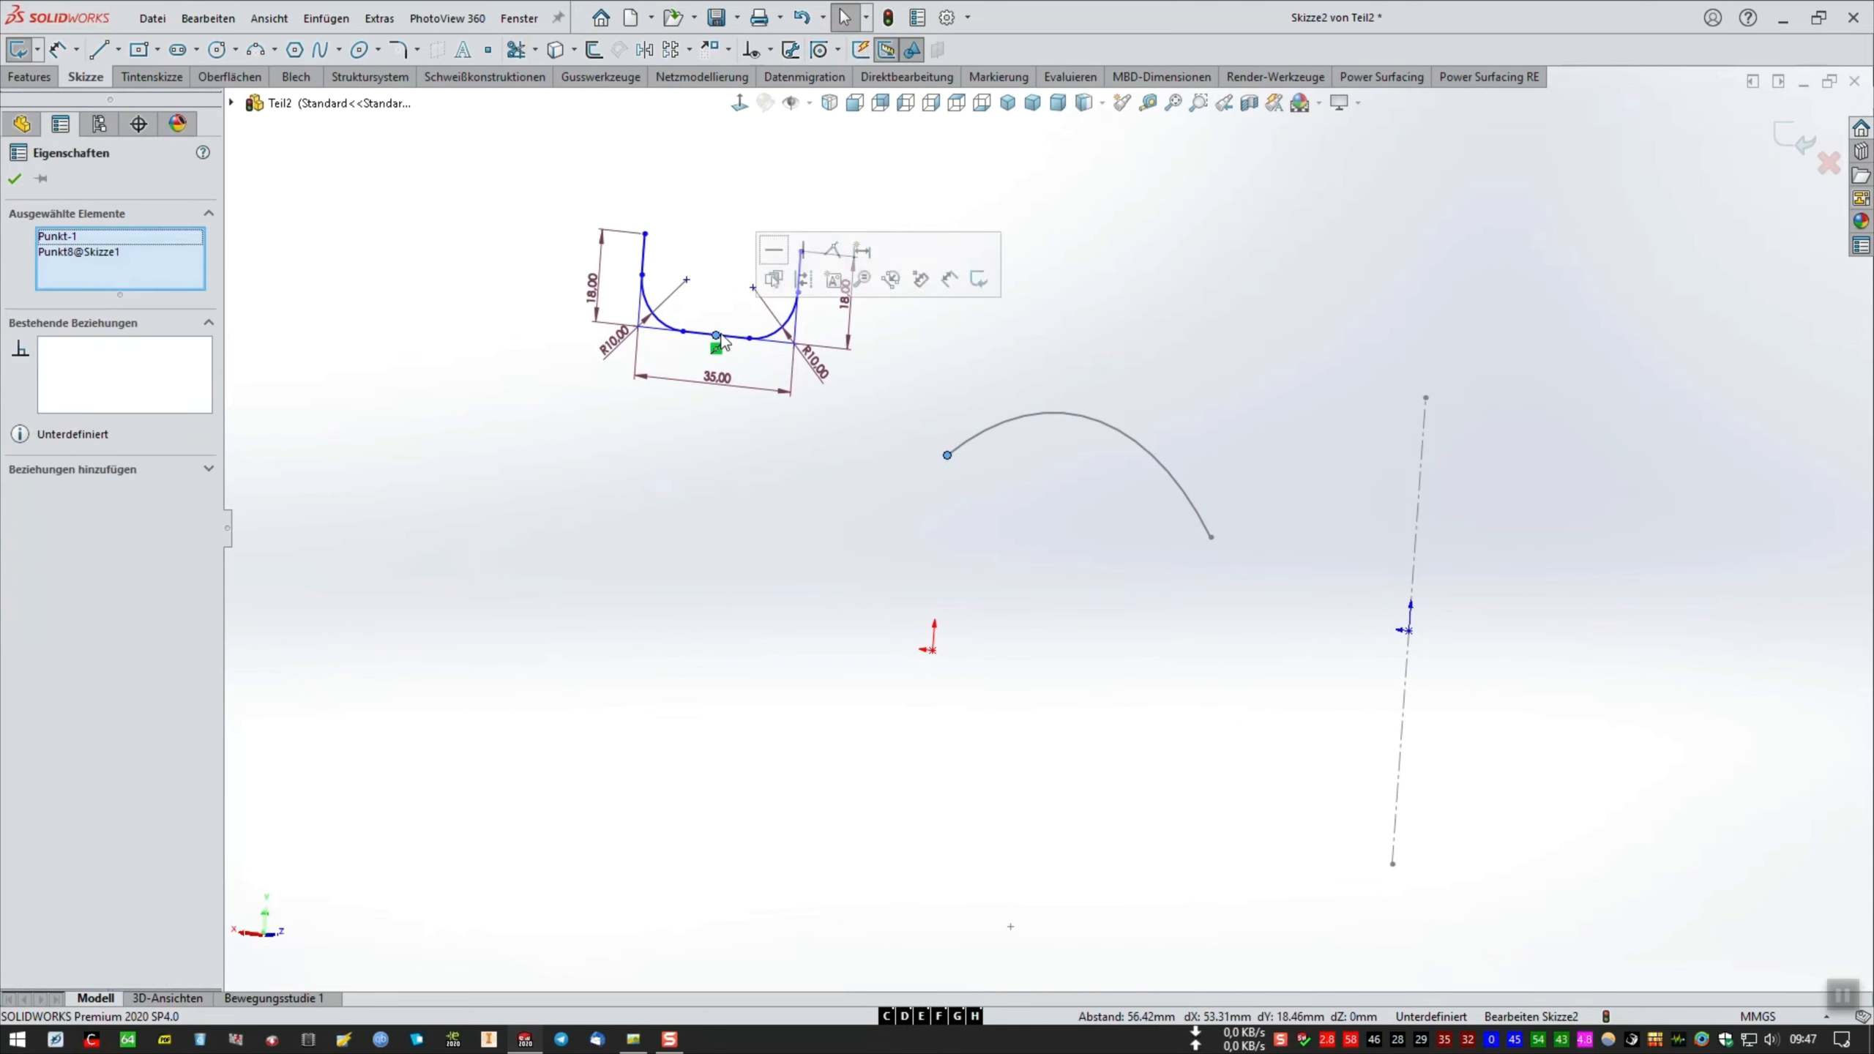
{"action": "left_click", "coordinate": [833, 251]}
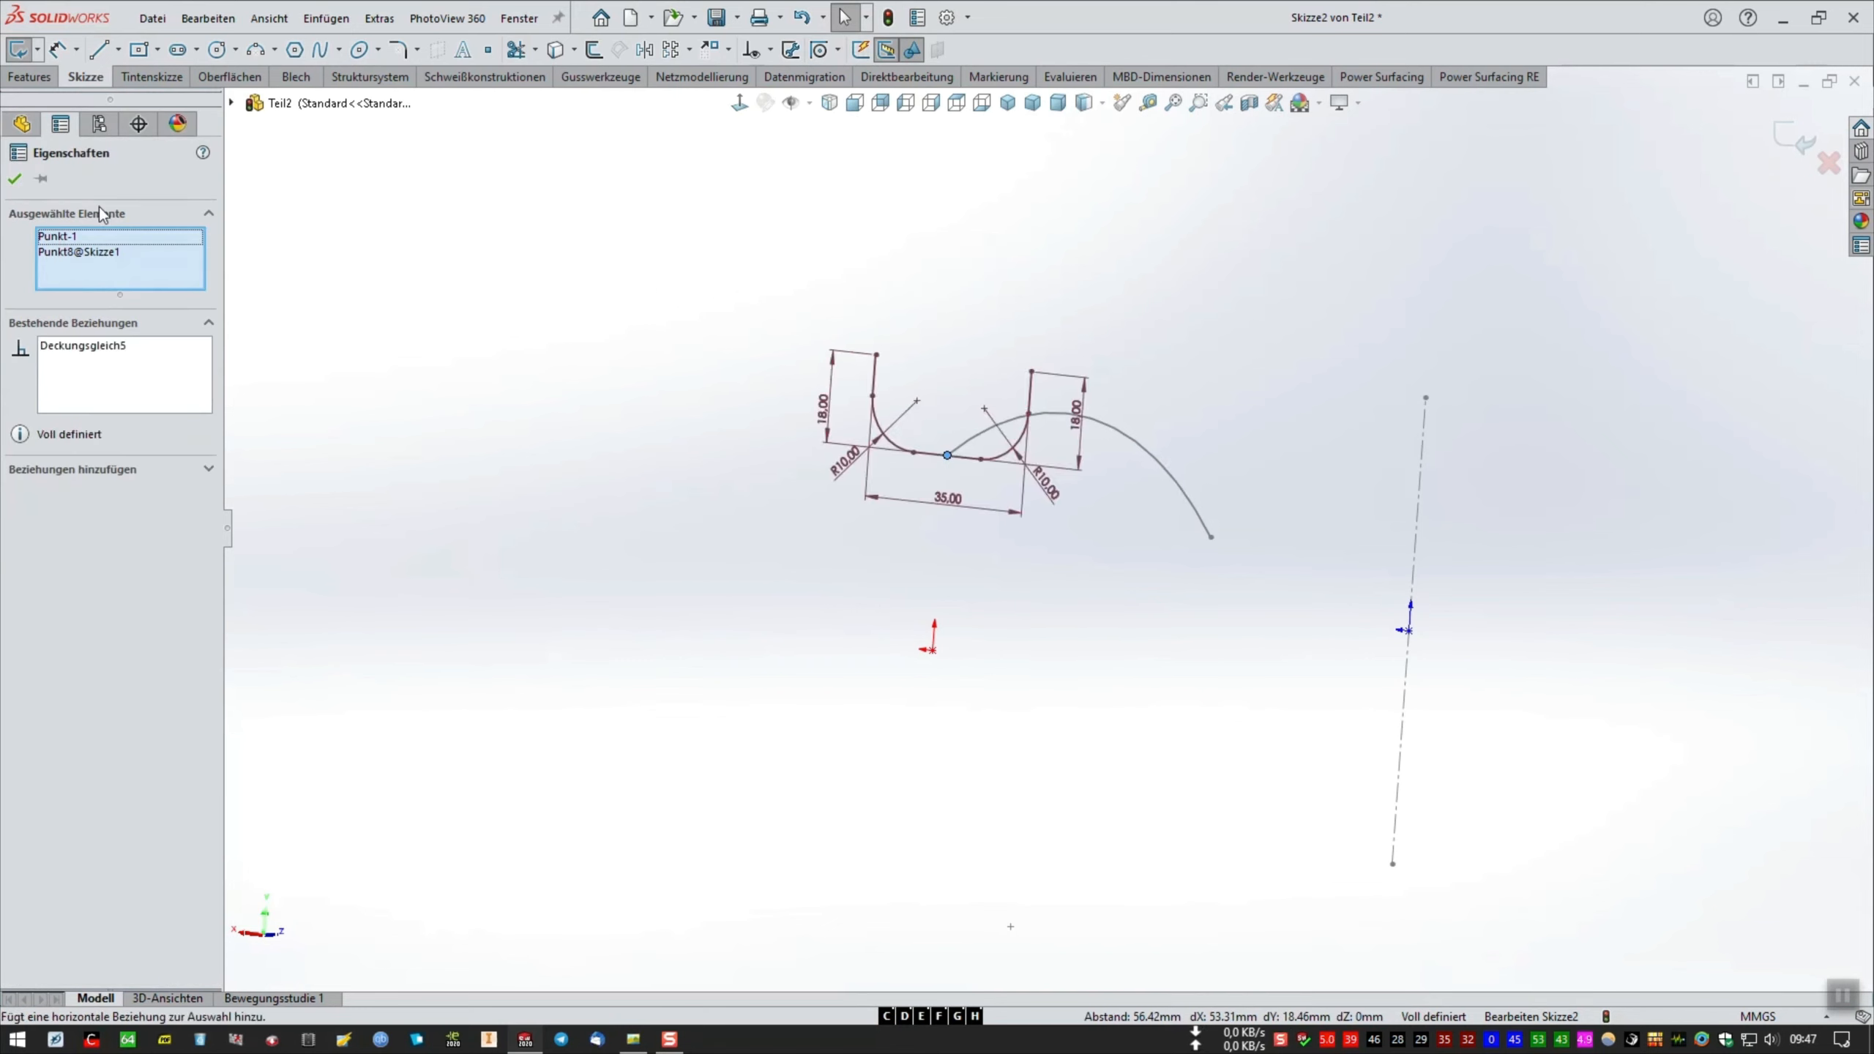
{"action": "left_click", "coordinate": [14, 179]}
Create a swept surface using the U-shaped sketch as the profile and the arc as the path.
{"action": "left_click", "coordinate": [250, 77]}
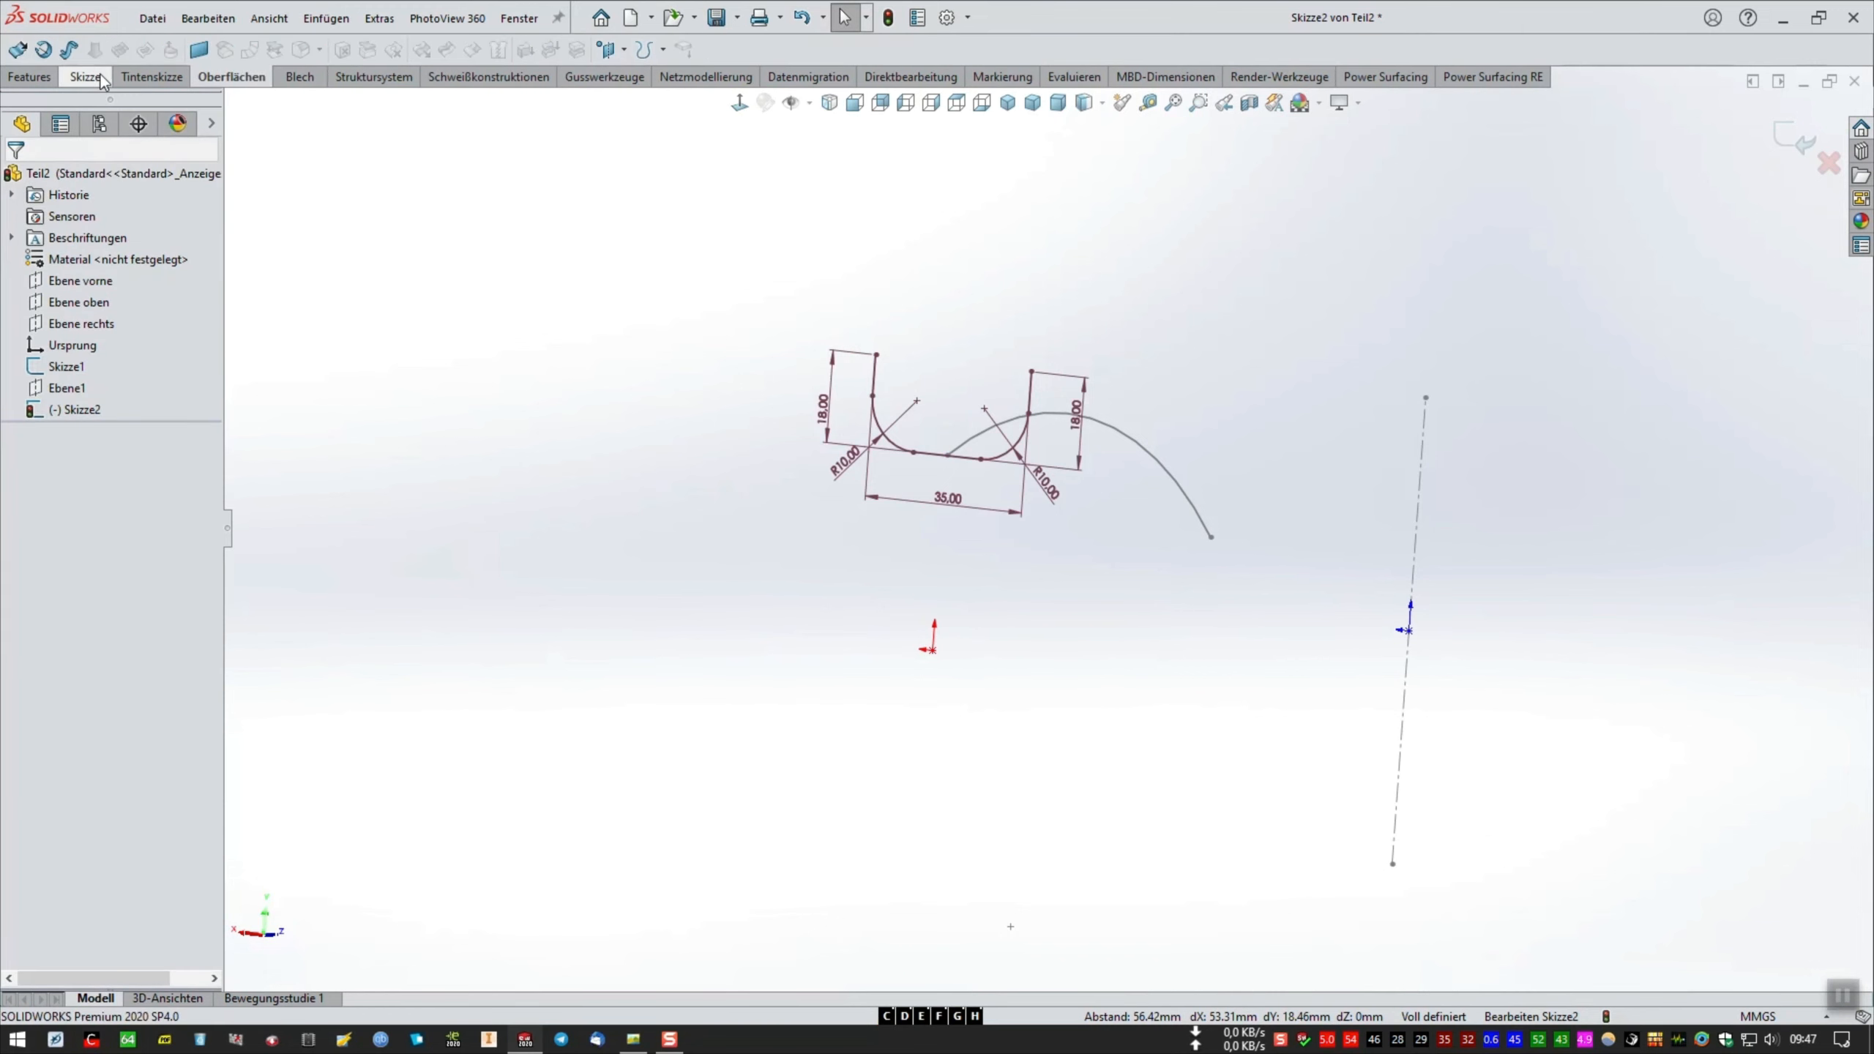
{"action": "left_click", "coordinate": [70, 50]}
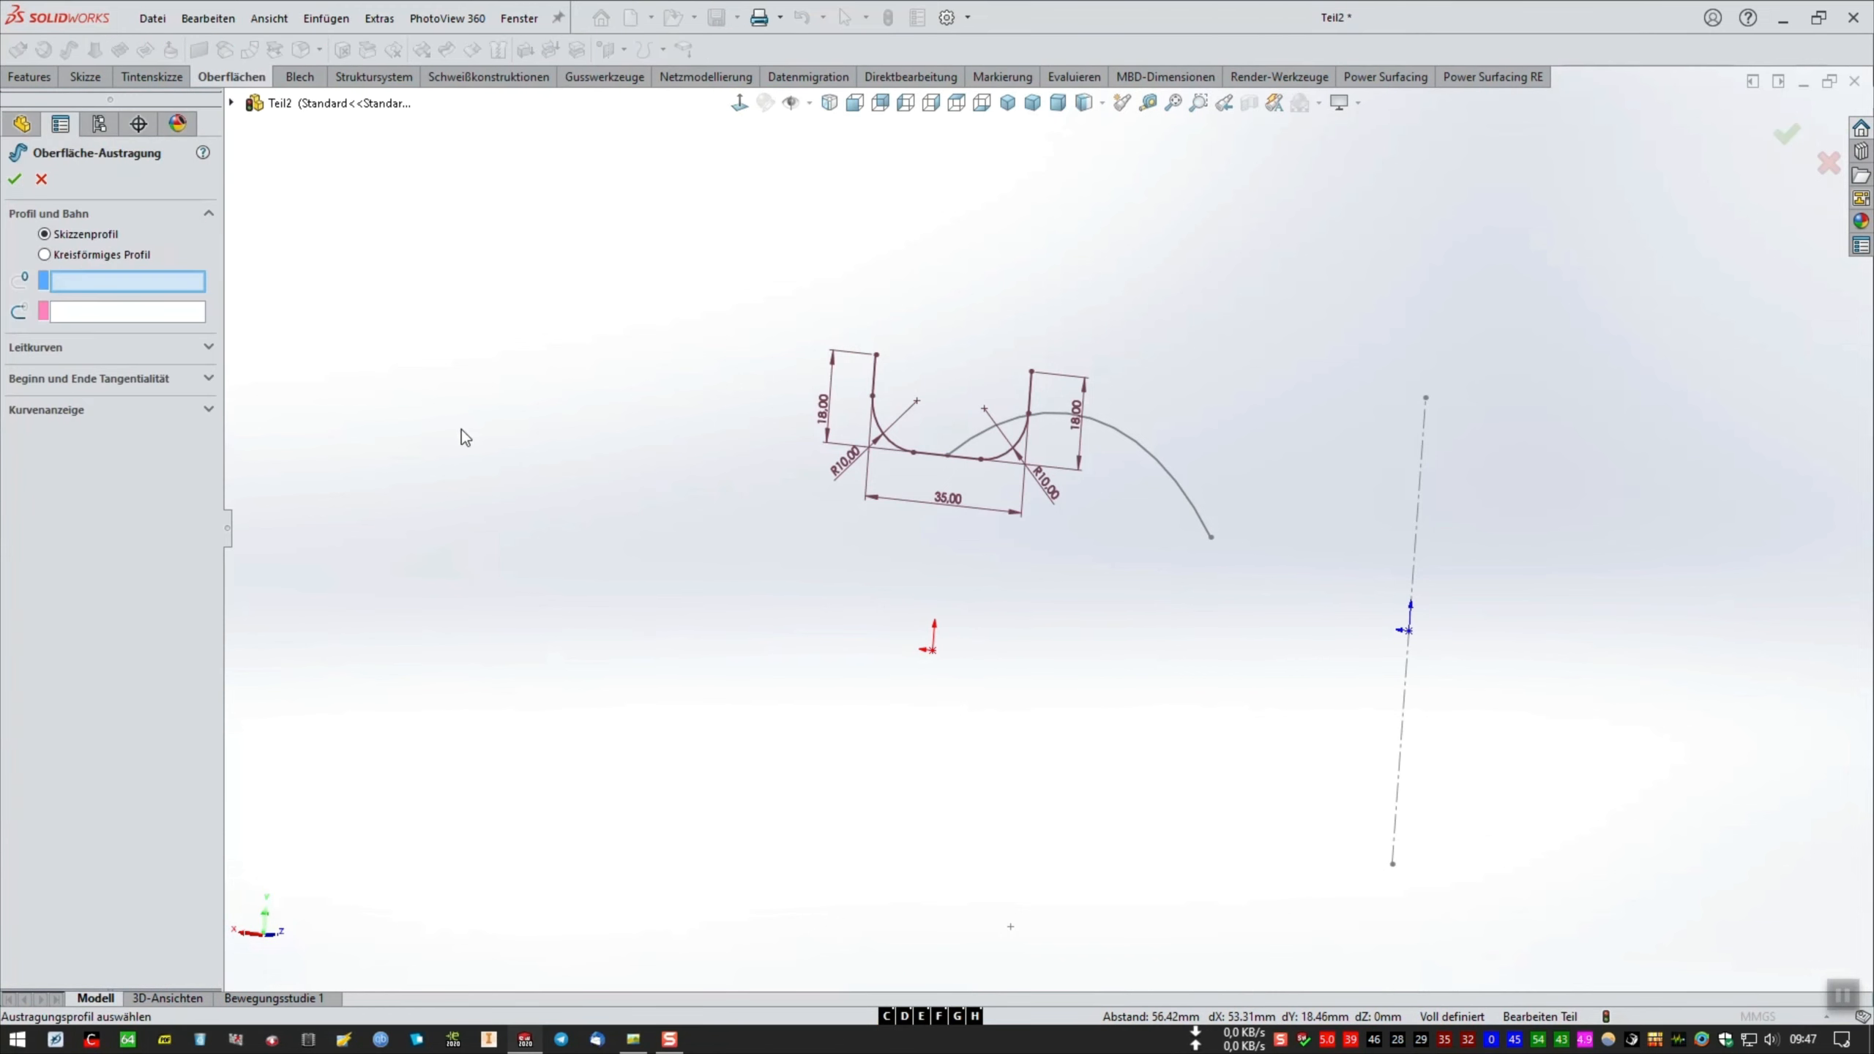
{"action": "left_click", "coordinate": [879, 430]}
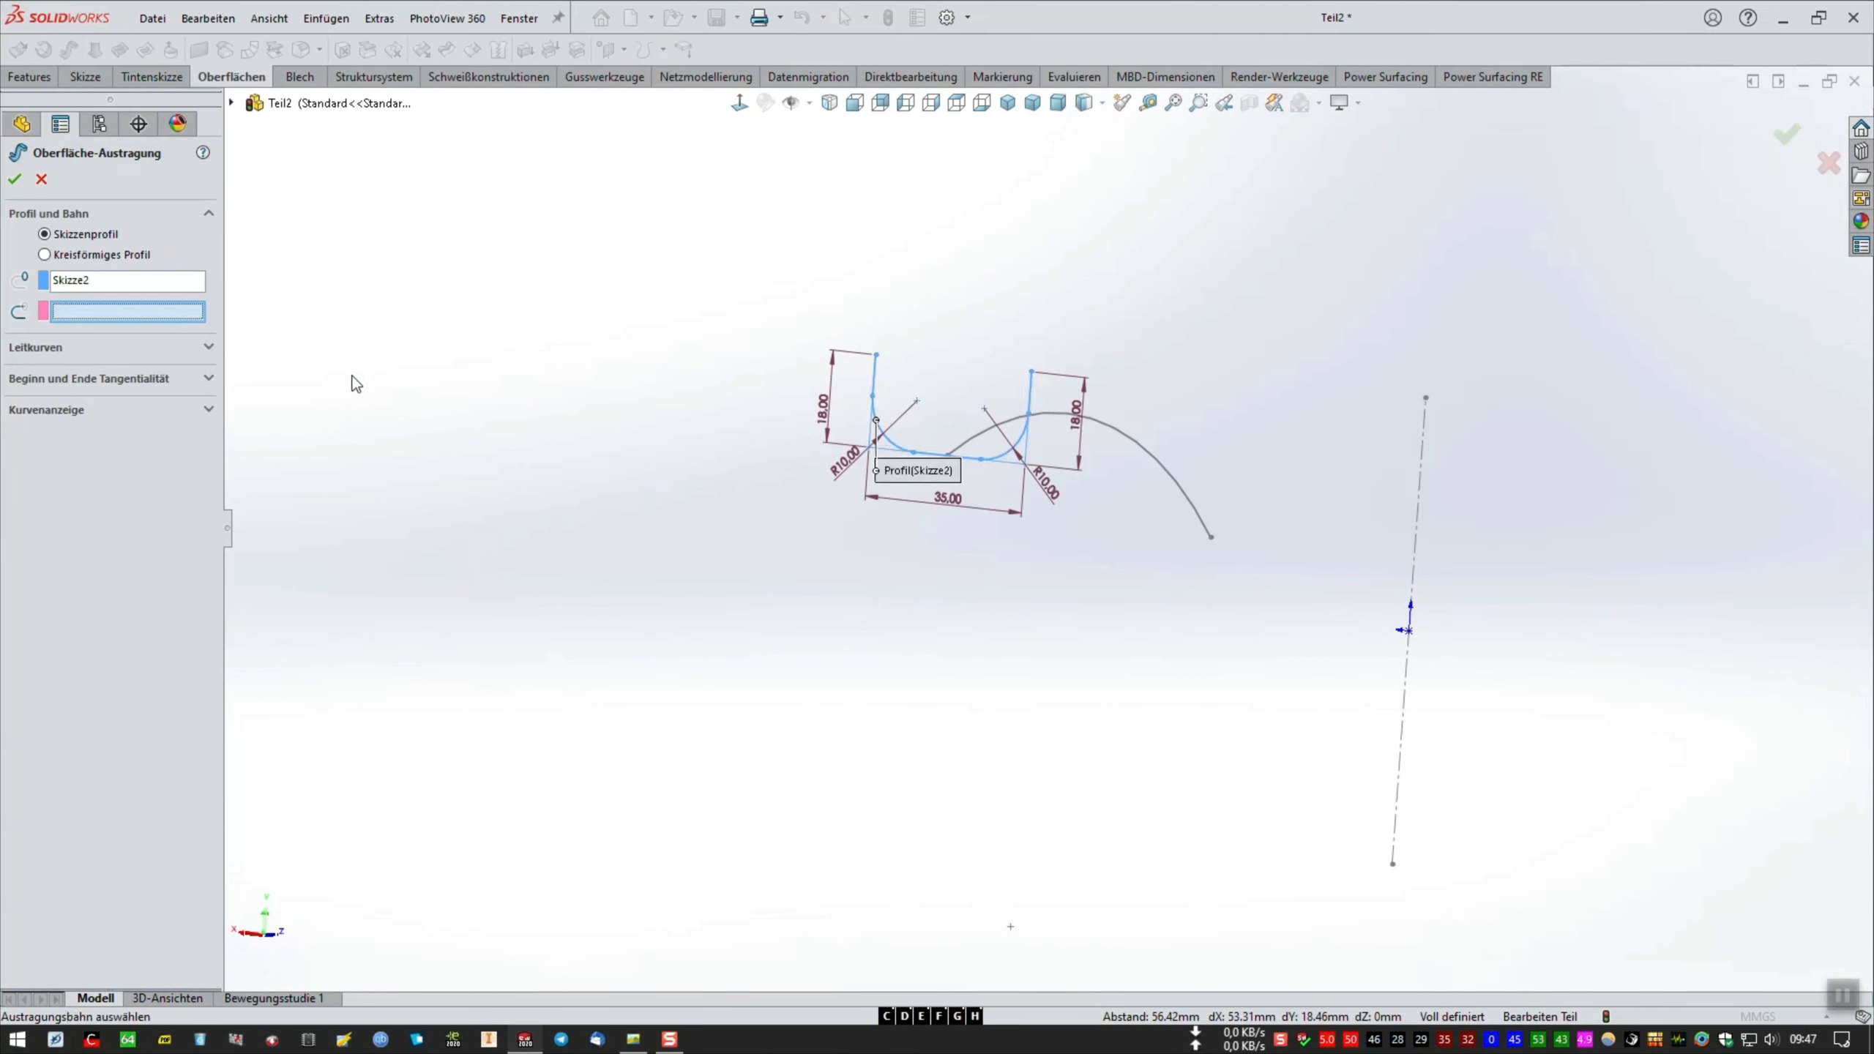
{"action": "left_click", "coordinate": [1197, 519]}
{"action": "left_click", "coordinate": [20, 185]}
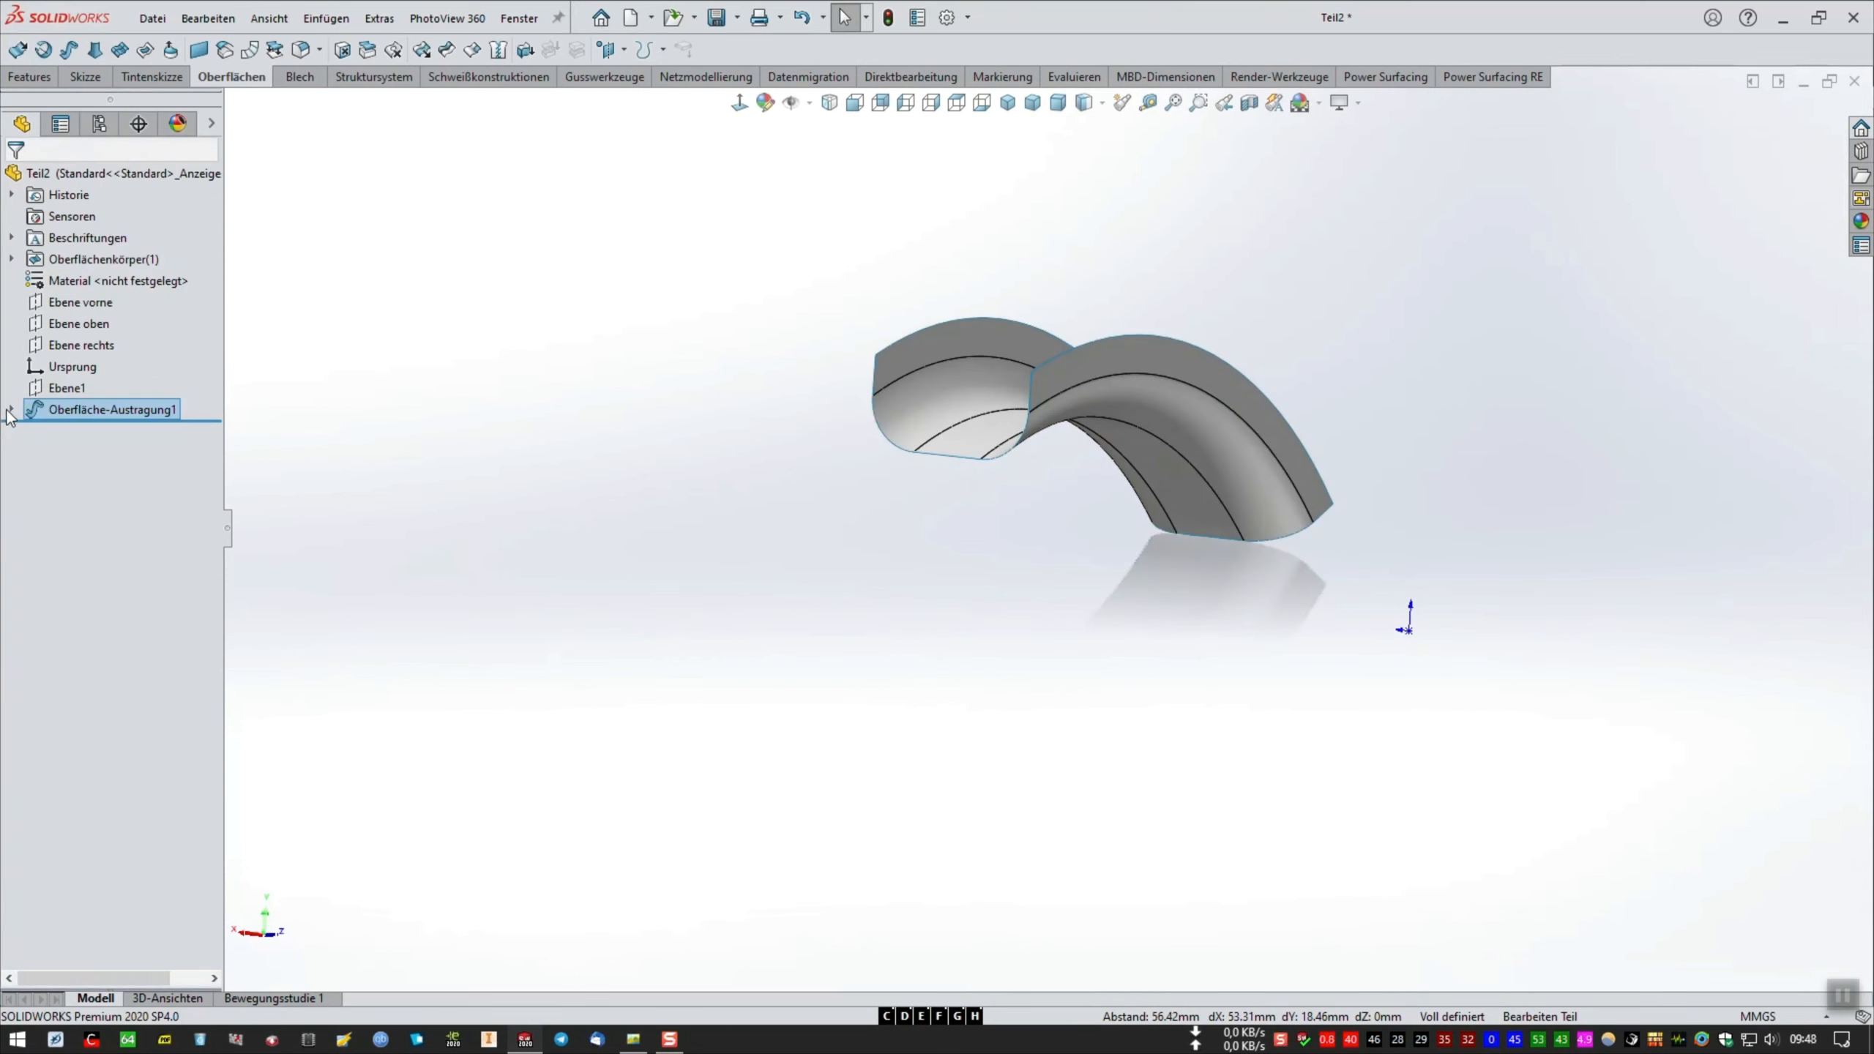
Show the path sketch (Skizze1) under the swept surface so its vertical centreline is available.
{"action": "left_click", "coordinate": [10, 410]}
{"action": "left_click", "coordinate": [775, 251]}
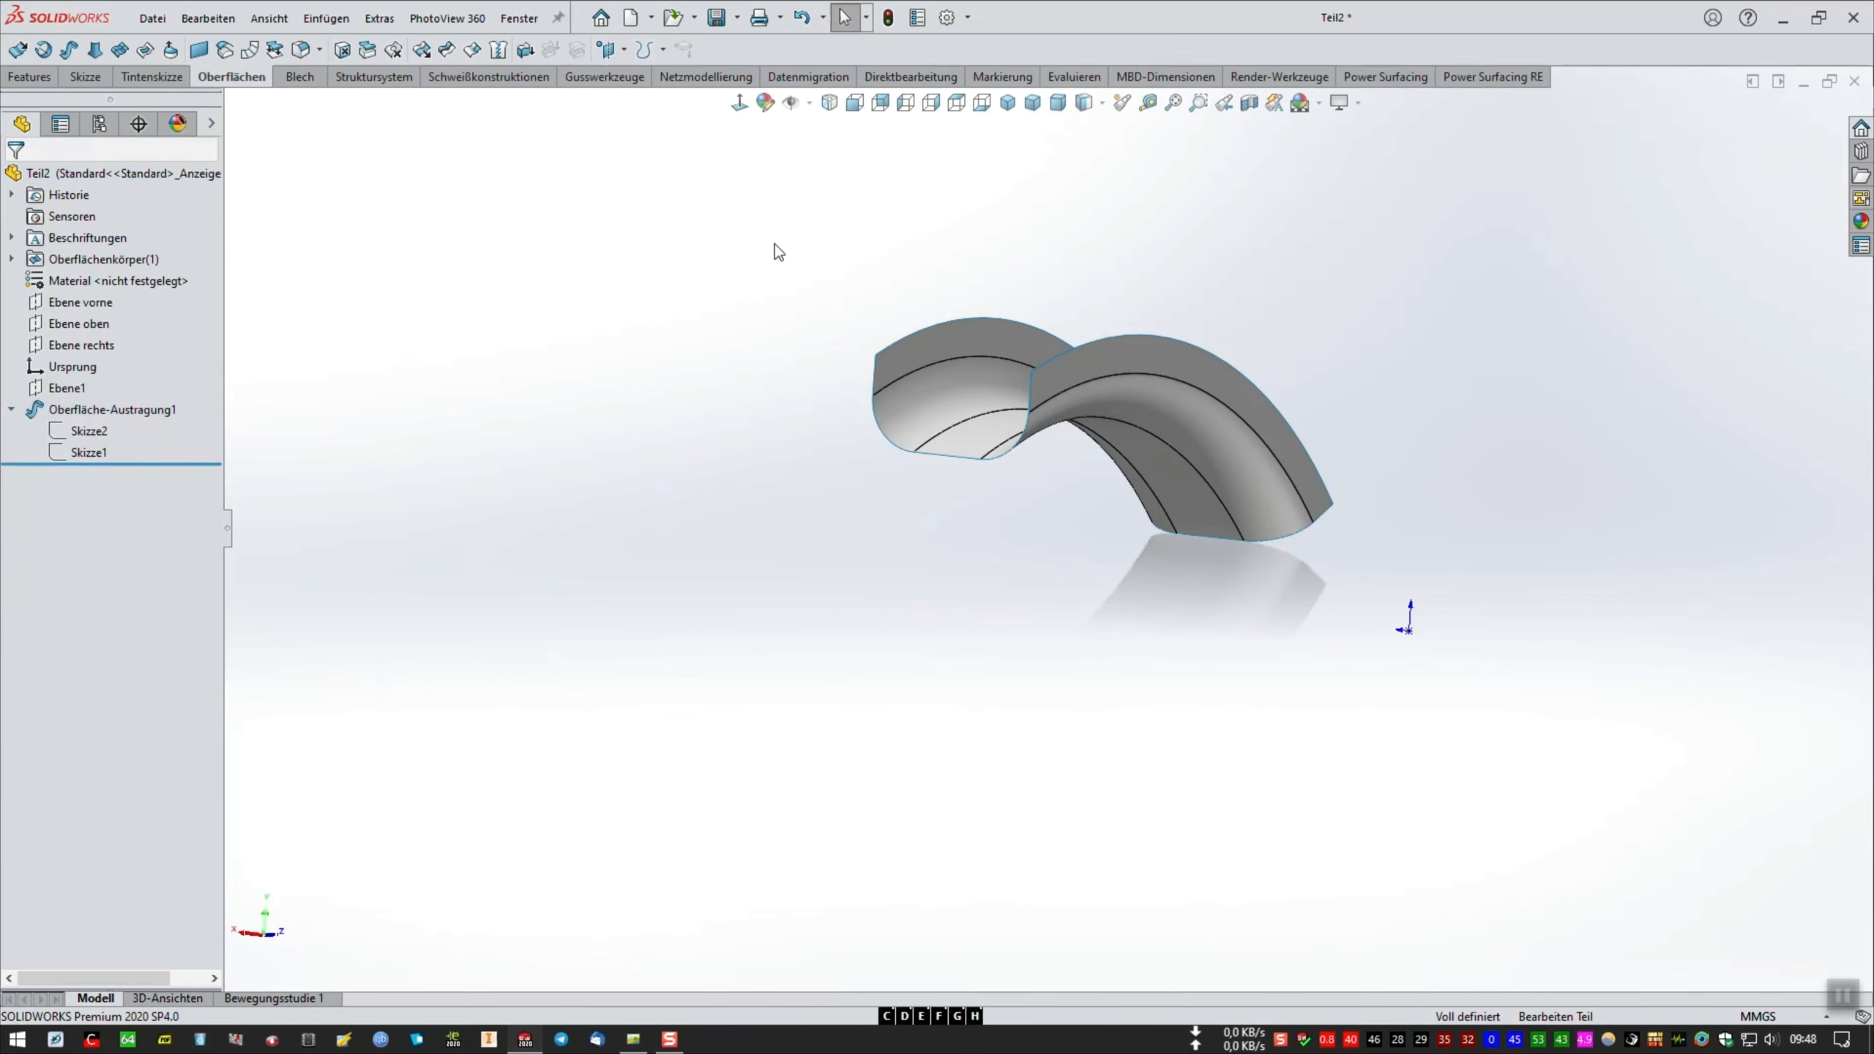
{"action": "left_click", "coordinate": [808, 104]}
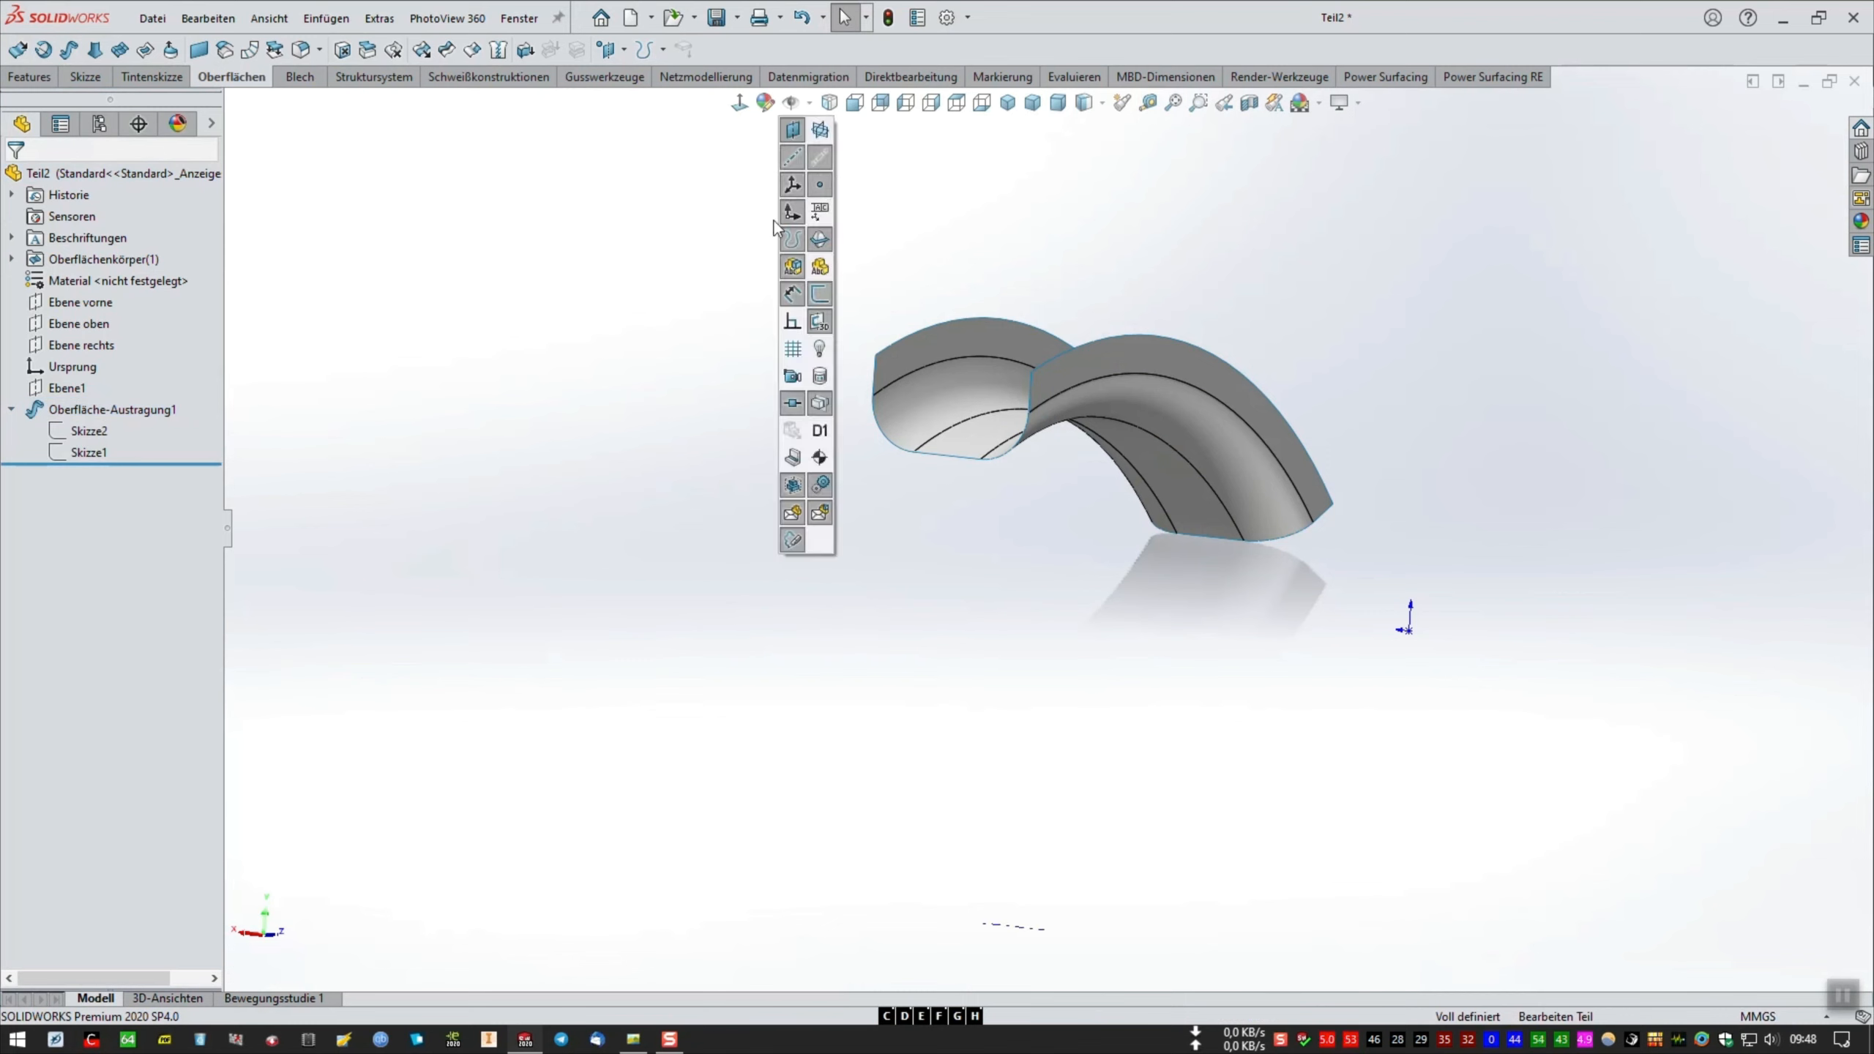
{"action": "right_click", "coordinate": [67, 454]}
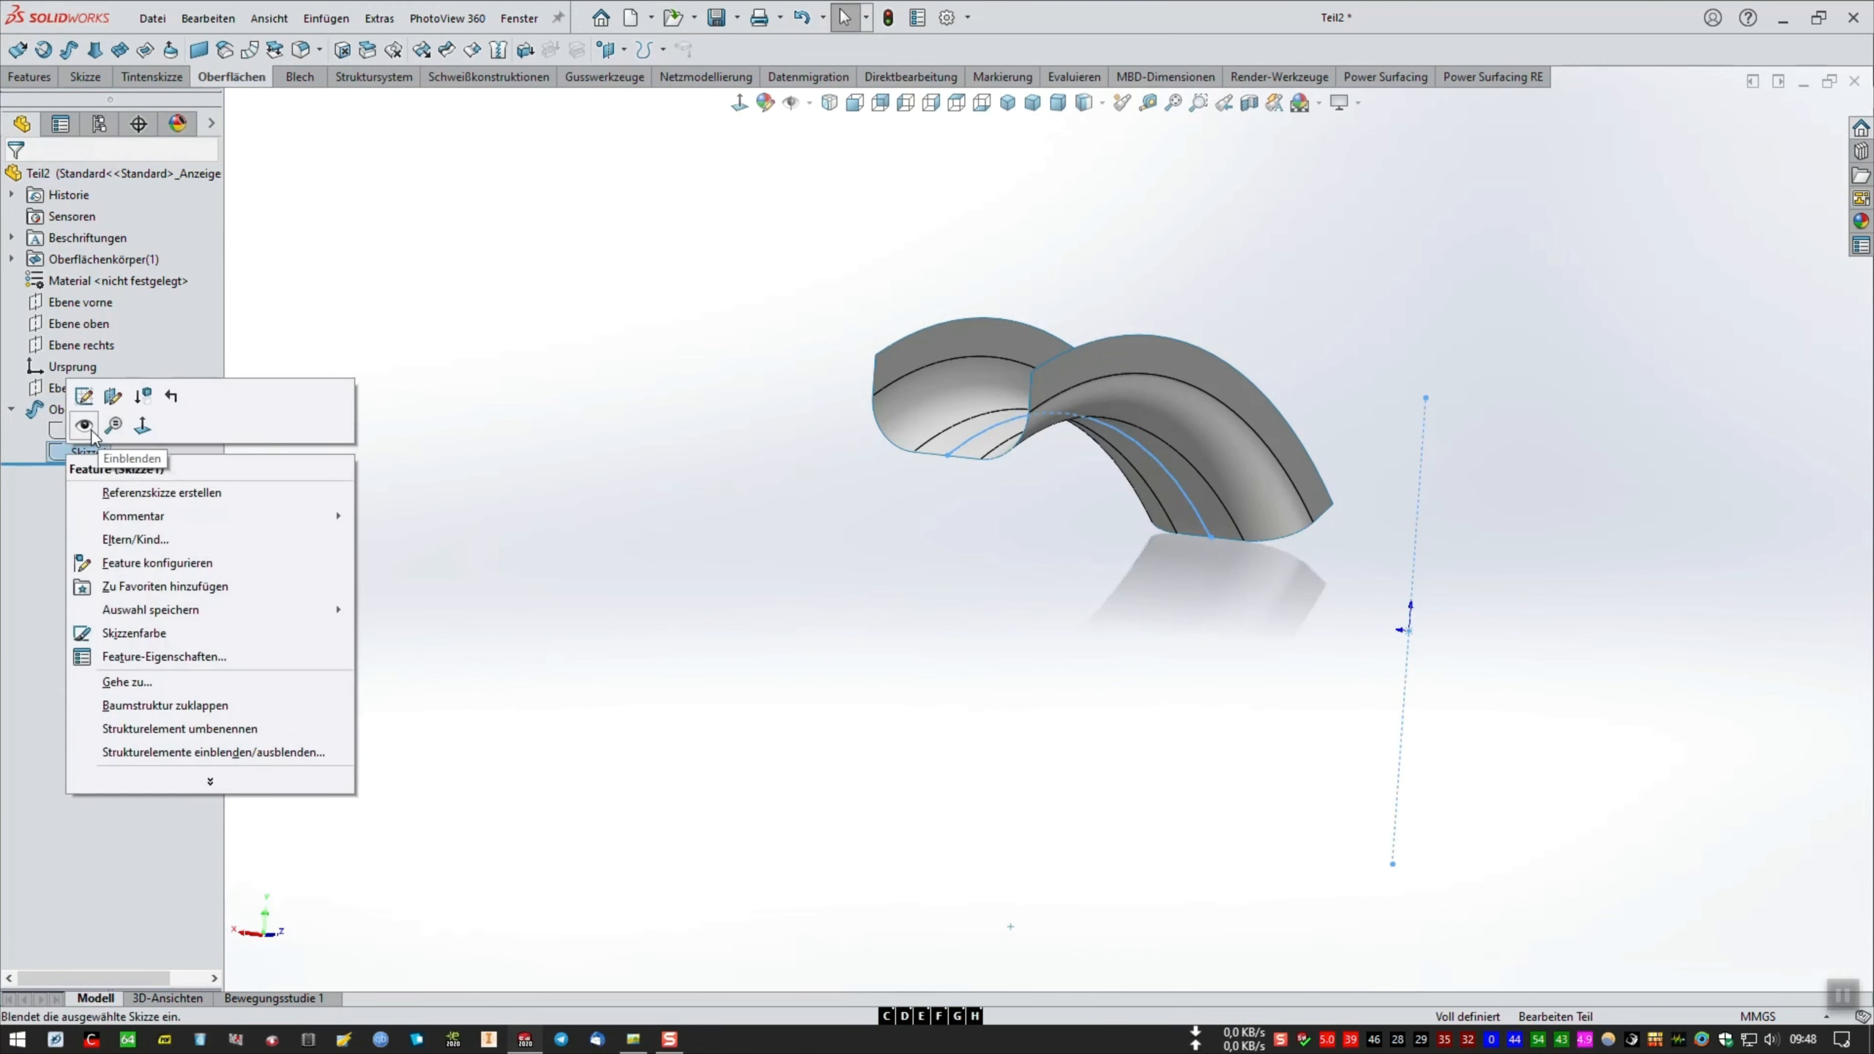
{"action": "left_click", "coordinate": [97, 439]}
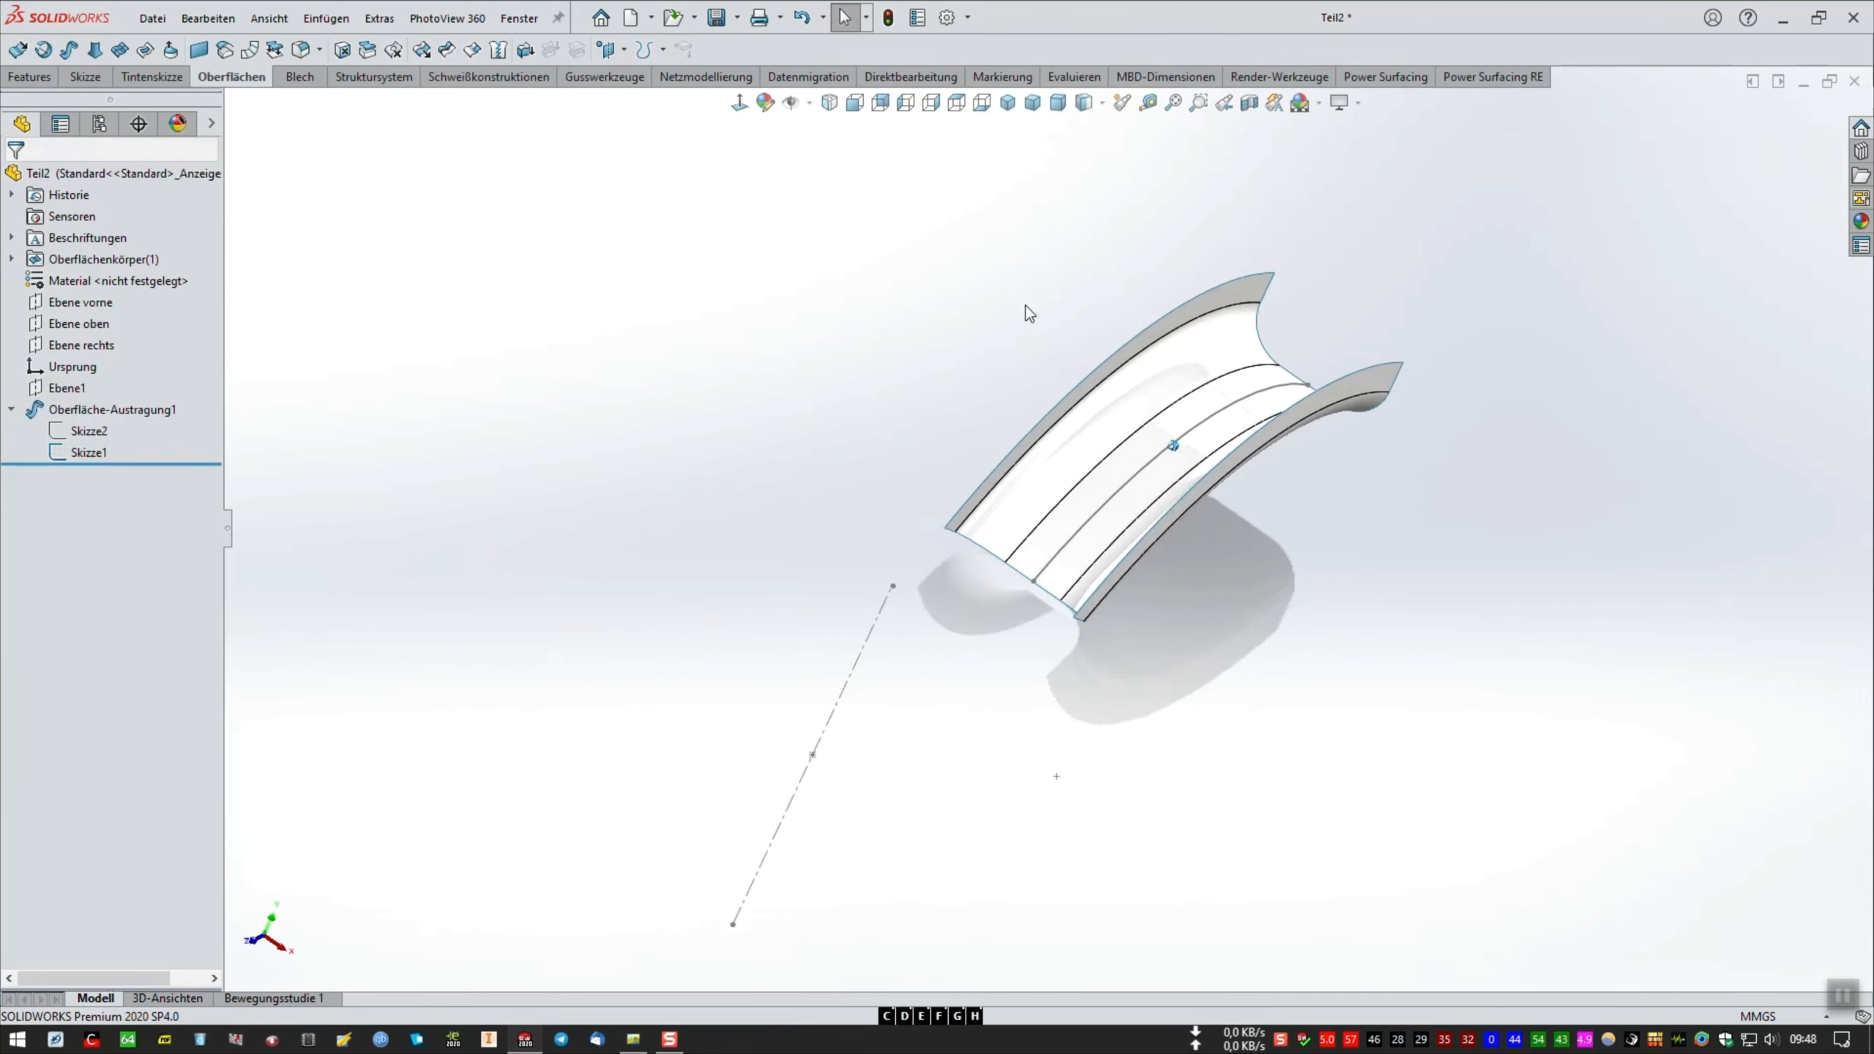
Circular-pattern the swept surface body around the sketch's vertical centreline with 8 equally spaced instances over 360 degrees.
{"action": "left_click", "coordinate": [44, 77]}
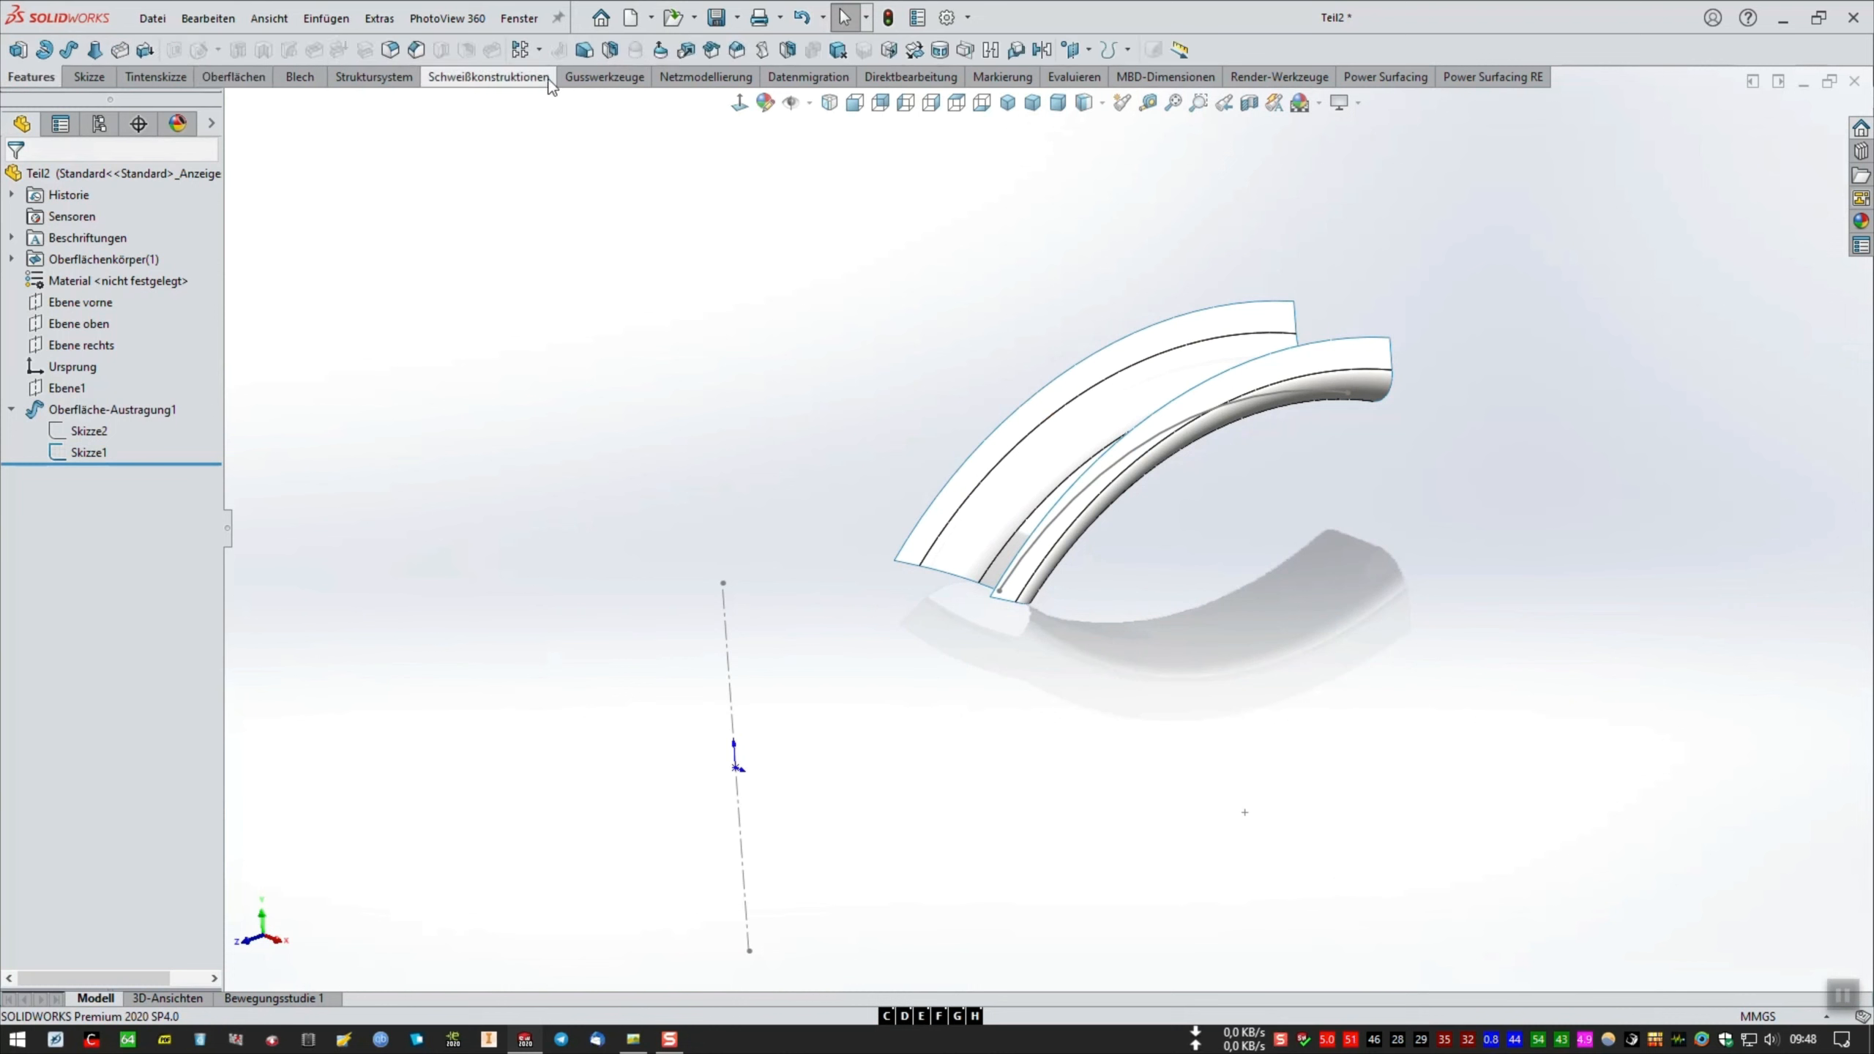
{"action": "left_click", "coordinate": [540, 50]}
{"action": "left_click", "coordinate": [571, 98]}
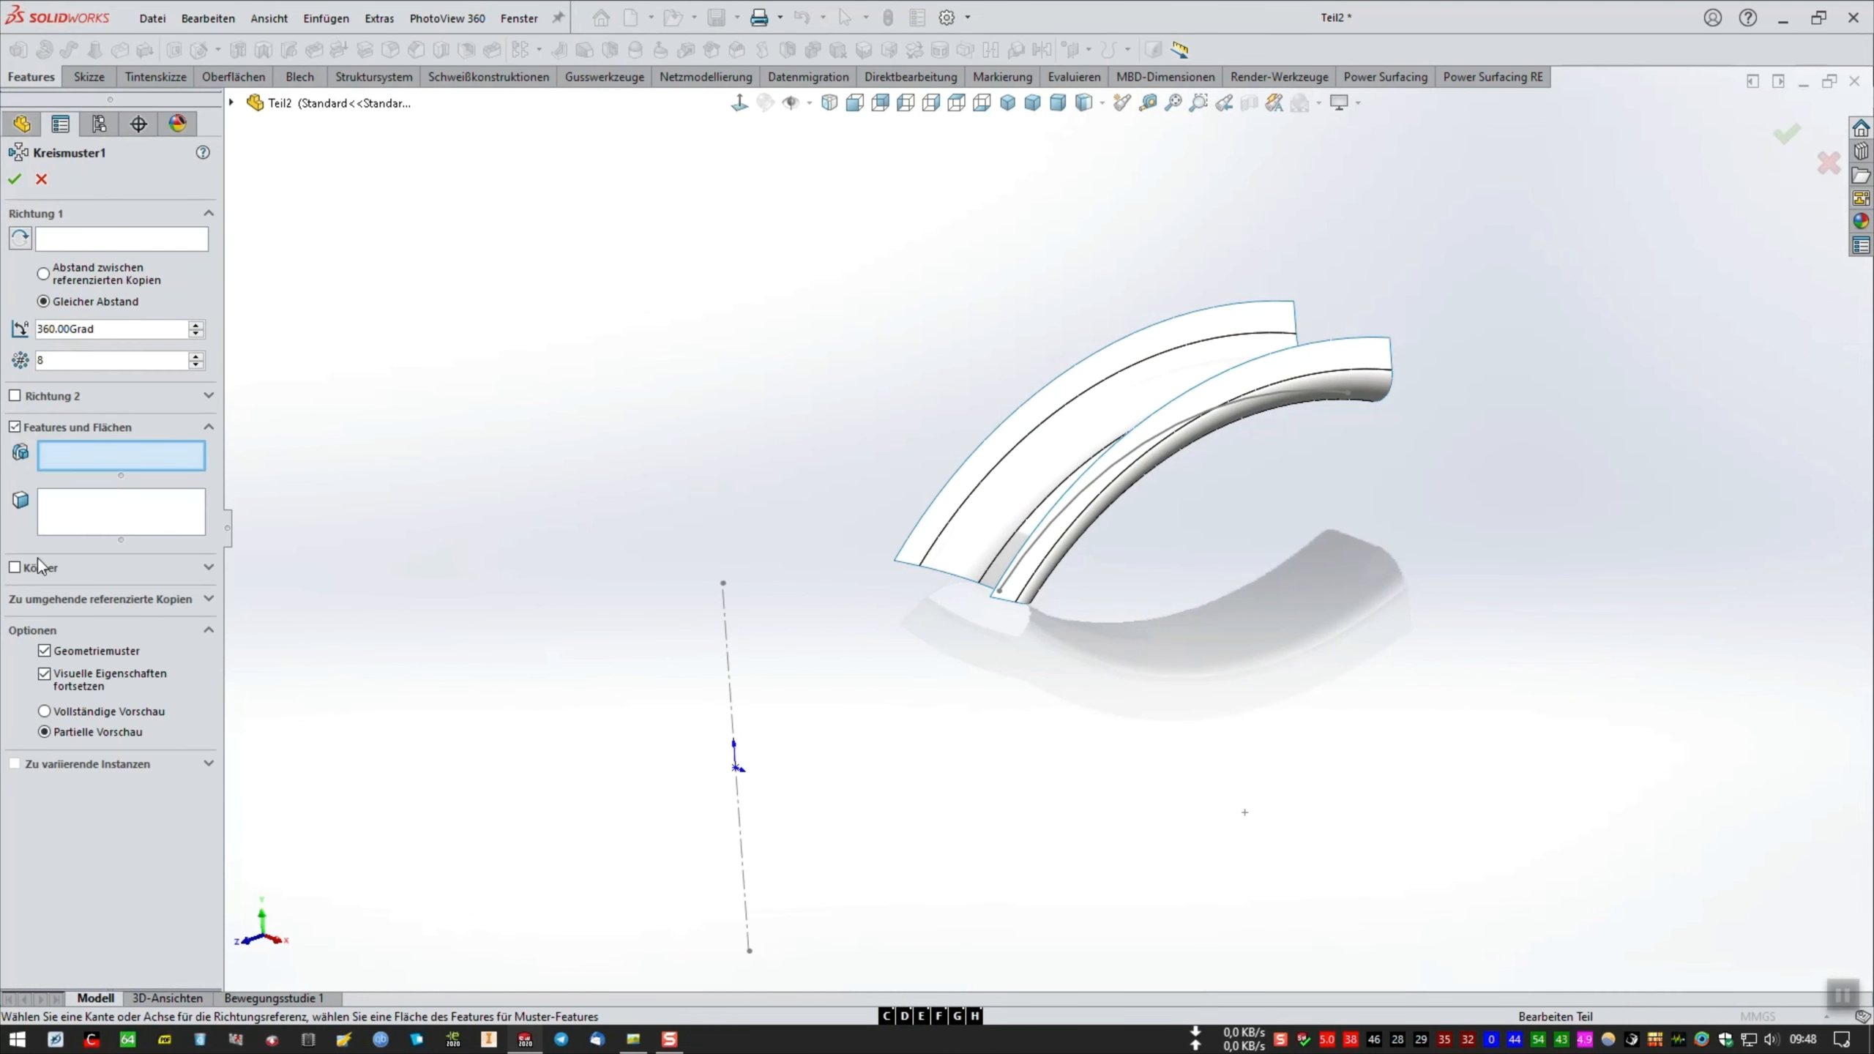
{"action": "left_click", "coordinate": [14, 567]}
{"action": "left_click", "coordinate": [113, 241]}
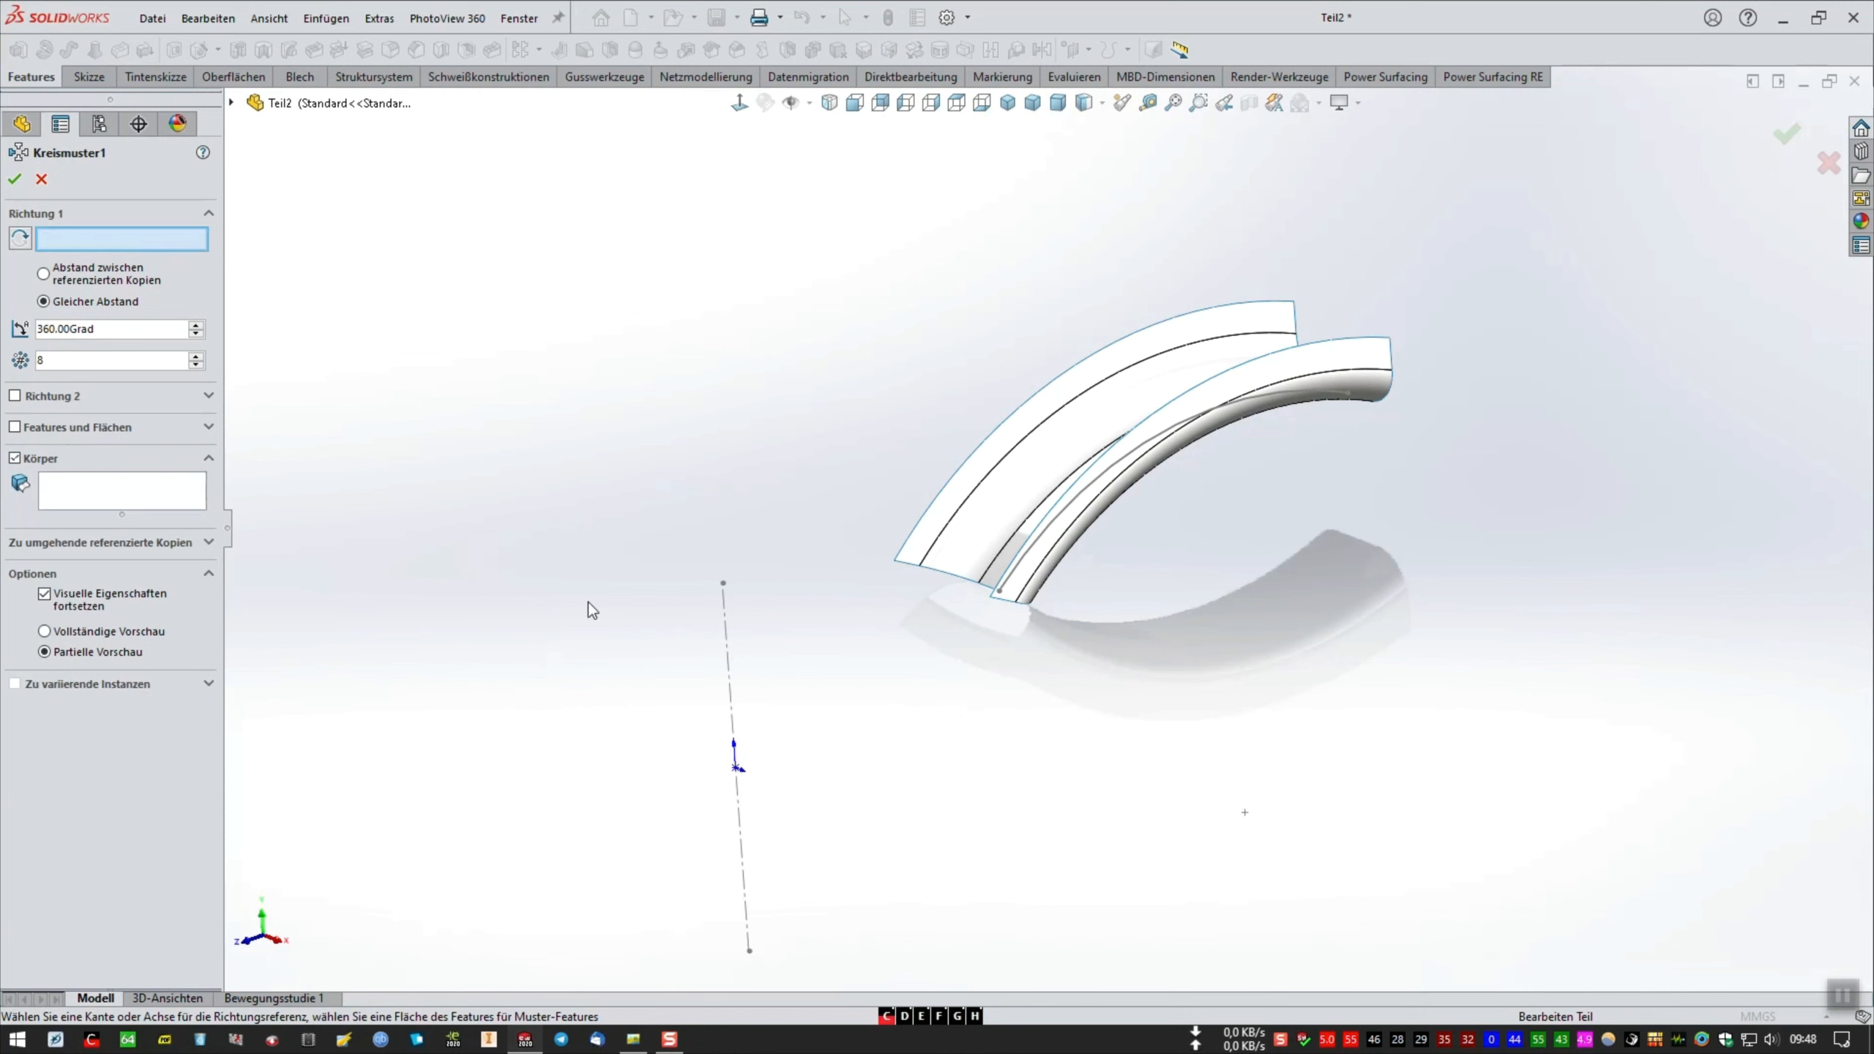
{"action": "left_click", "coordinate": [726, 629]}
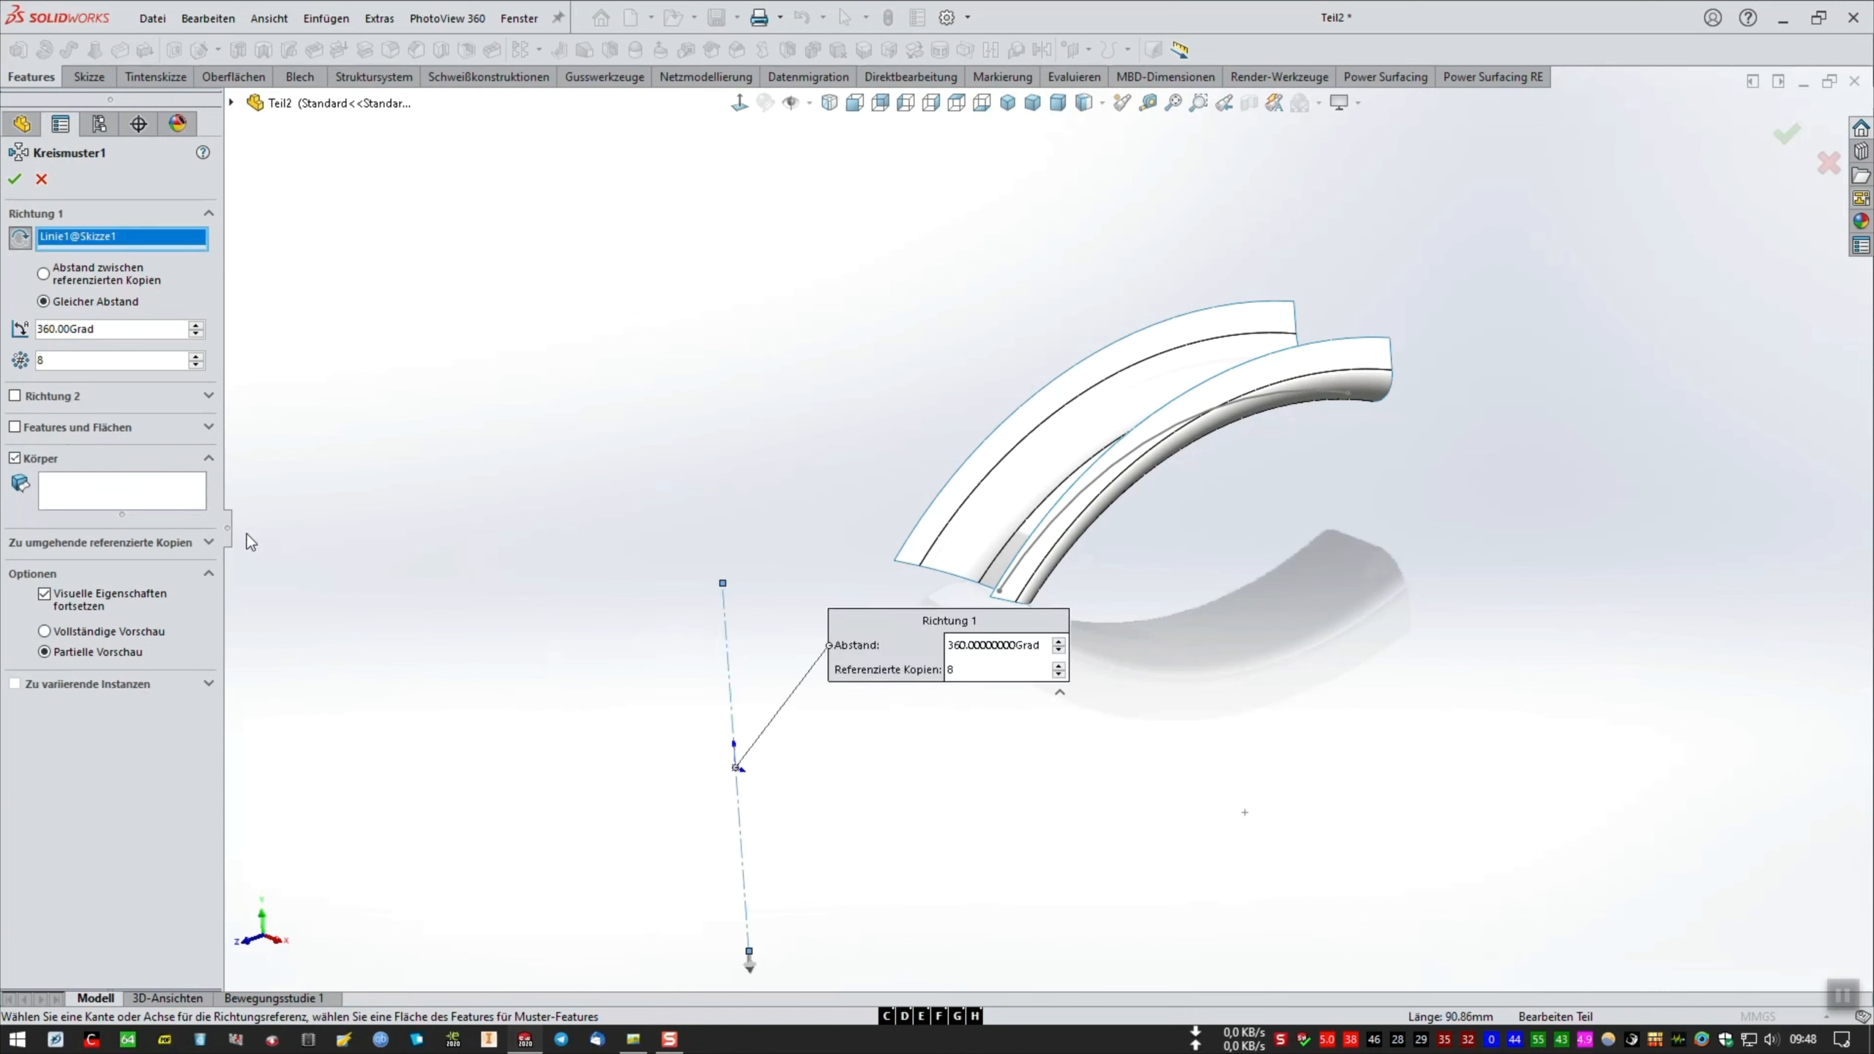
{"action": "left_click", "coordinate": [155, 501]}
{"action": "left_click", "coordinate": [963, 522]}
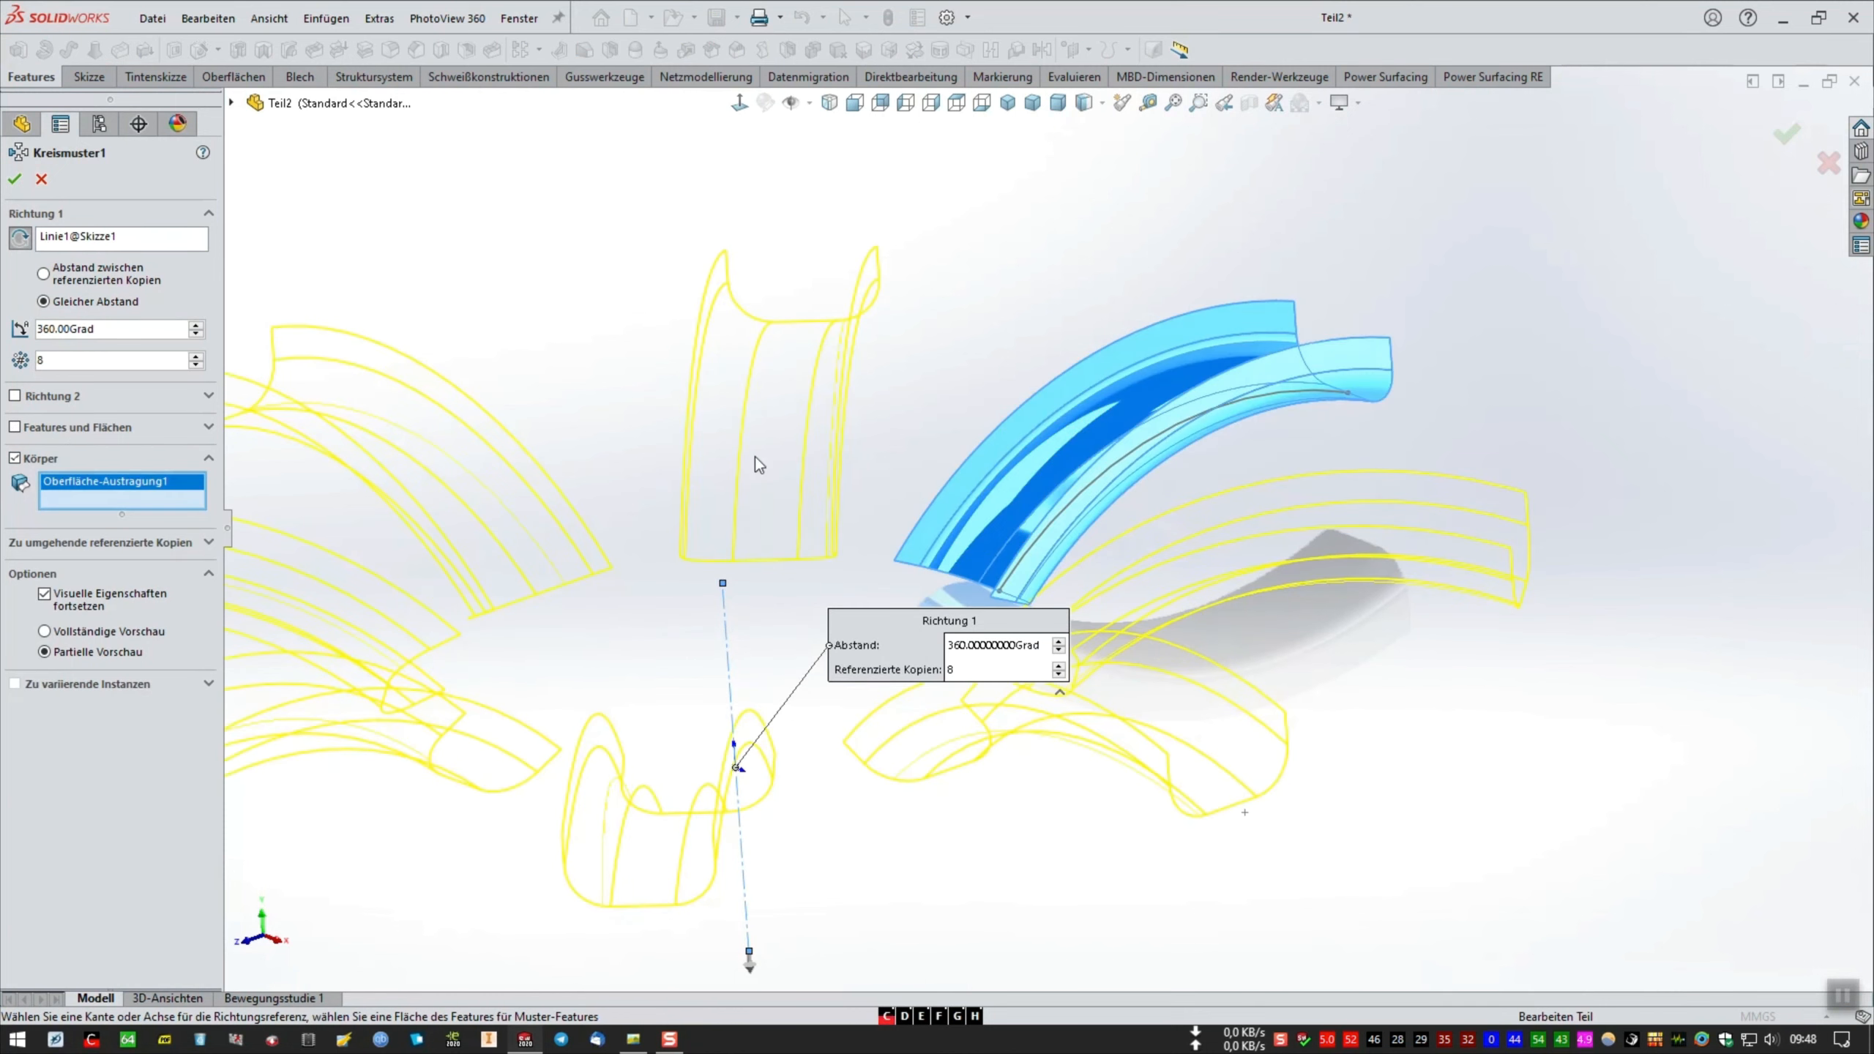
{"action": "left_click", "coordinate": [16, 180]}
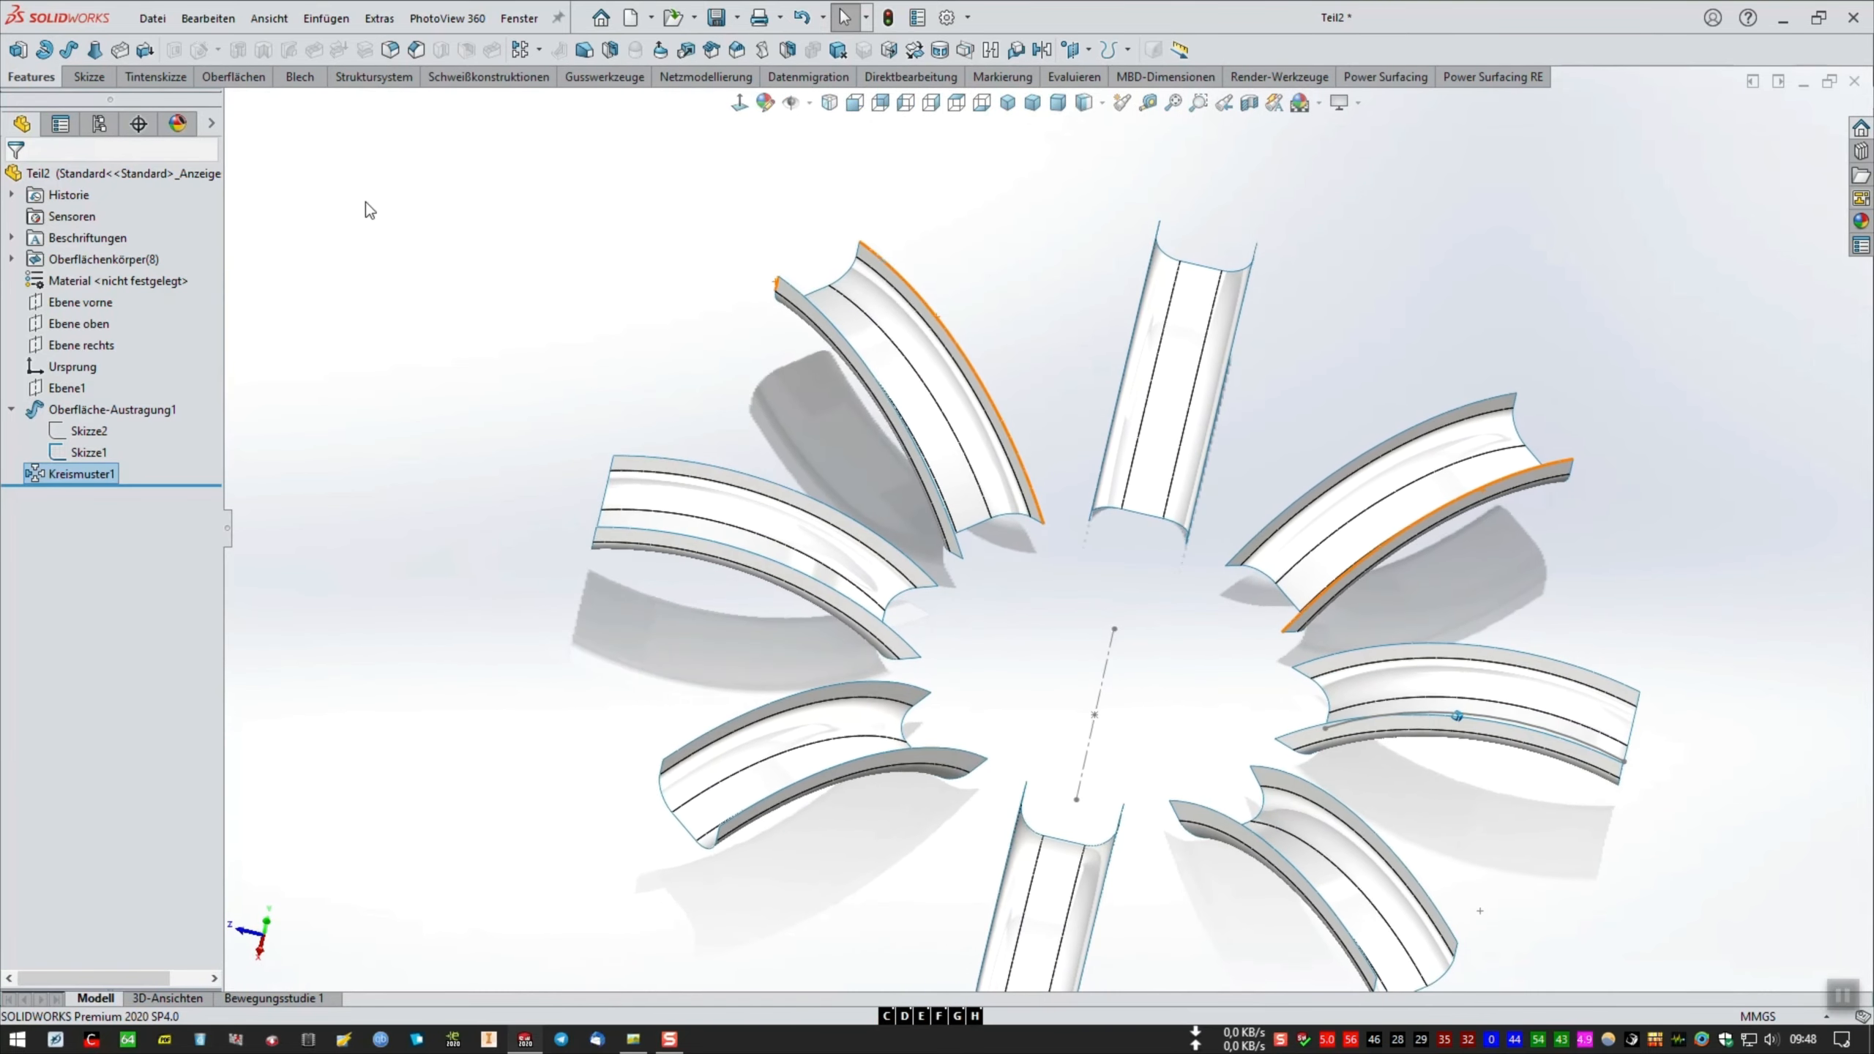
Start a 3D sketch and draw a two-point spline joining the facing side-wall corners at the inner ends of two adjacent arms.
{"action": "left_click", "coordinate": [95, 82]}
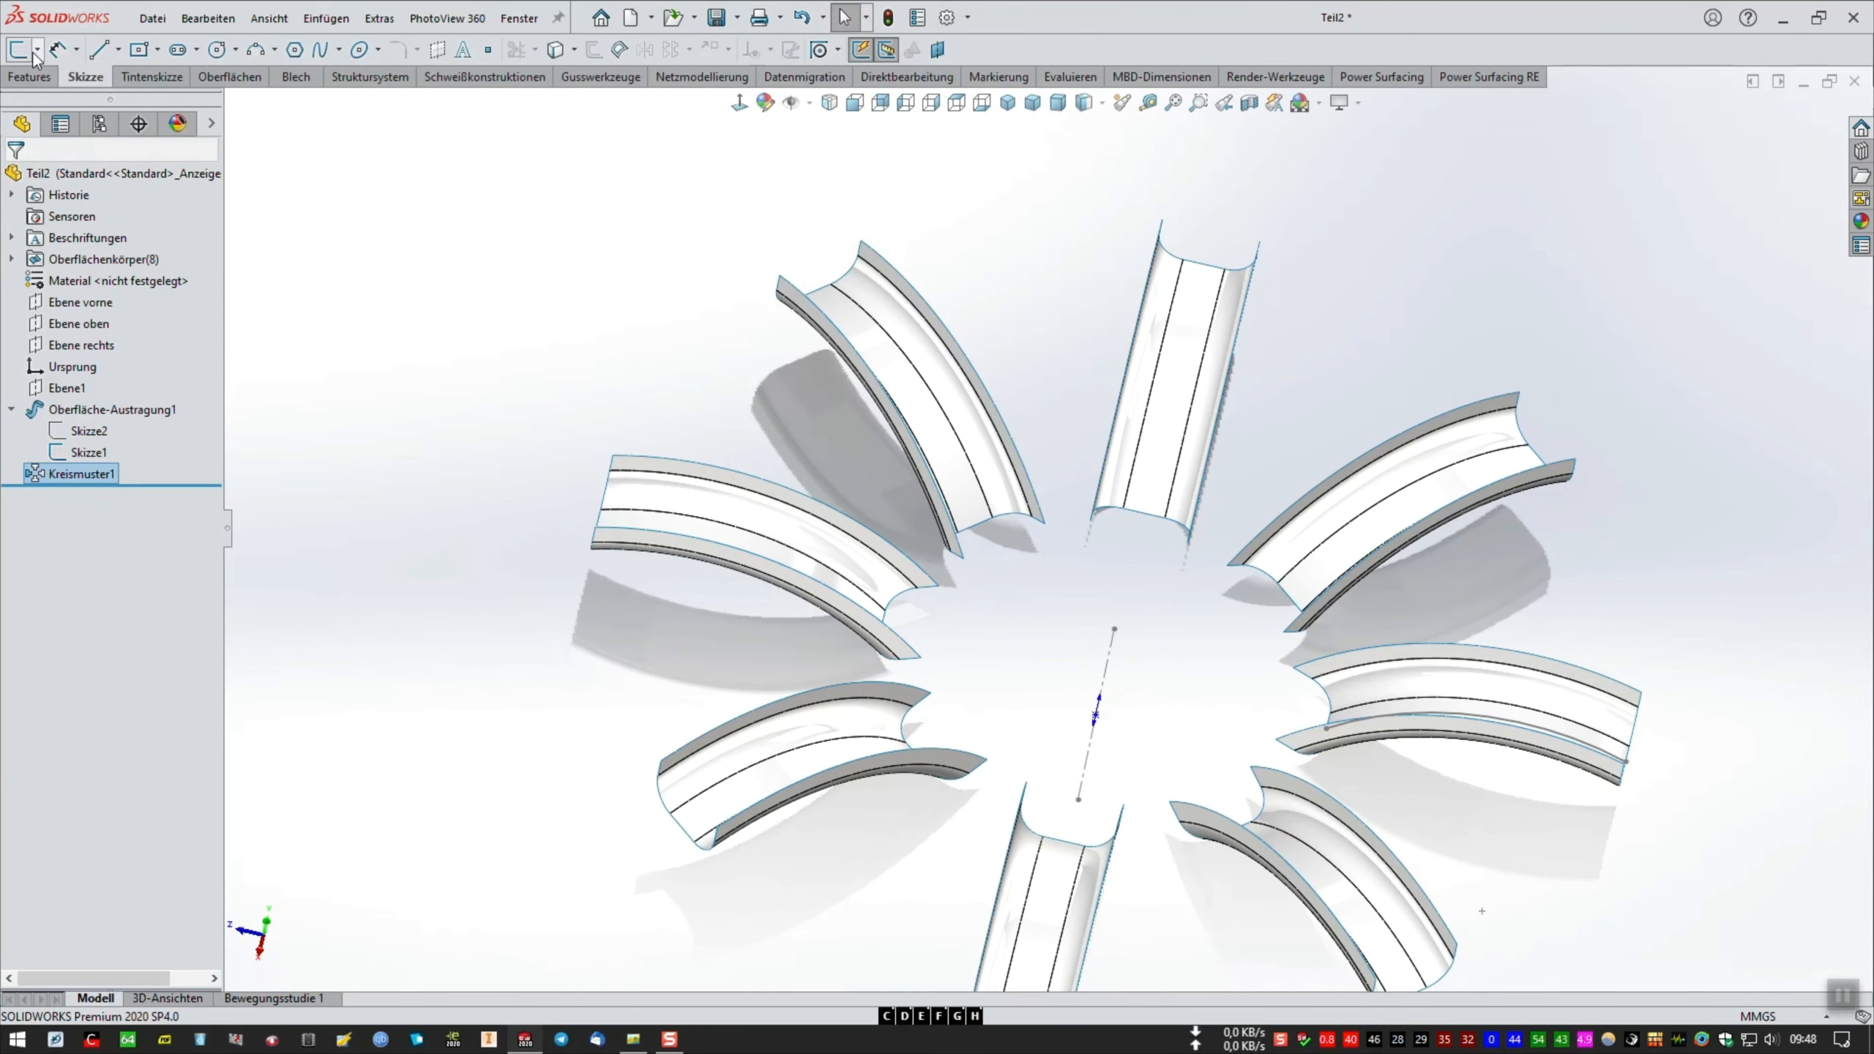
{"action": "left_click", "coordinate": [36, 50]}
{"action": "left_click", "coordinate": [52, 95]}
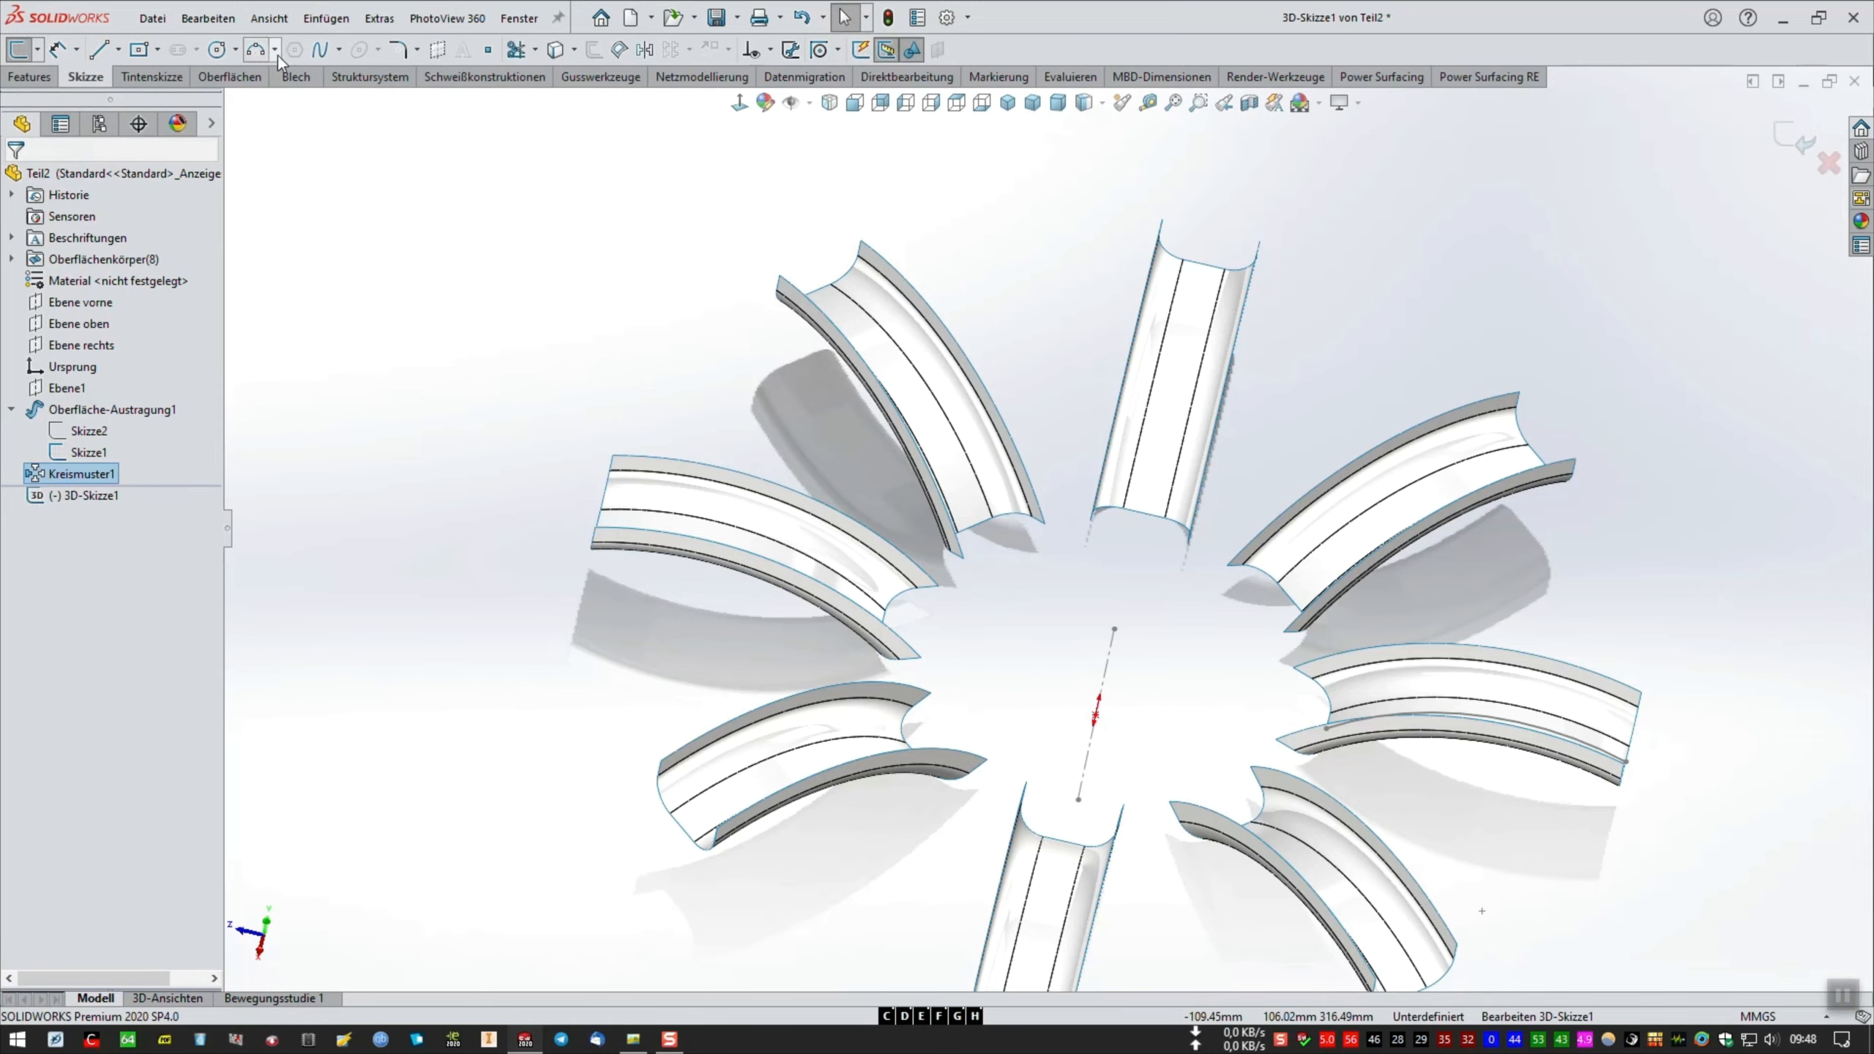
{"action": "left_click", "coordinate": [318, 52]}
{"action": "scroll", "coordinate": [1387, 609], "scroll_direction": "down", "scroll_amount": 10}
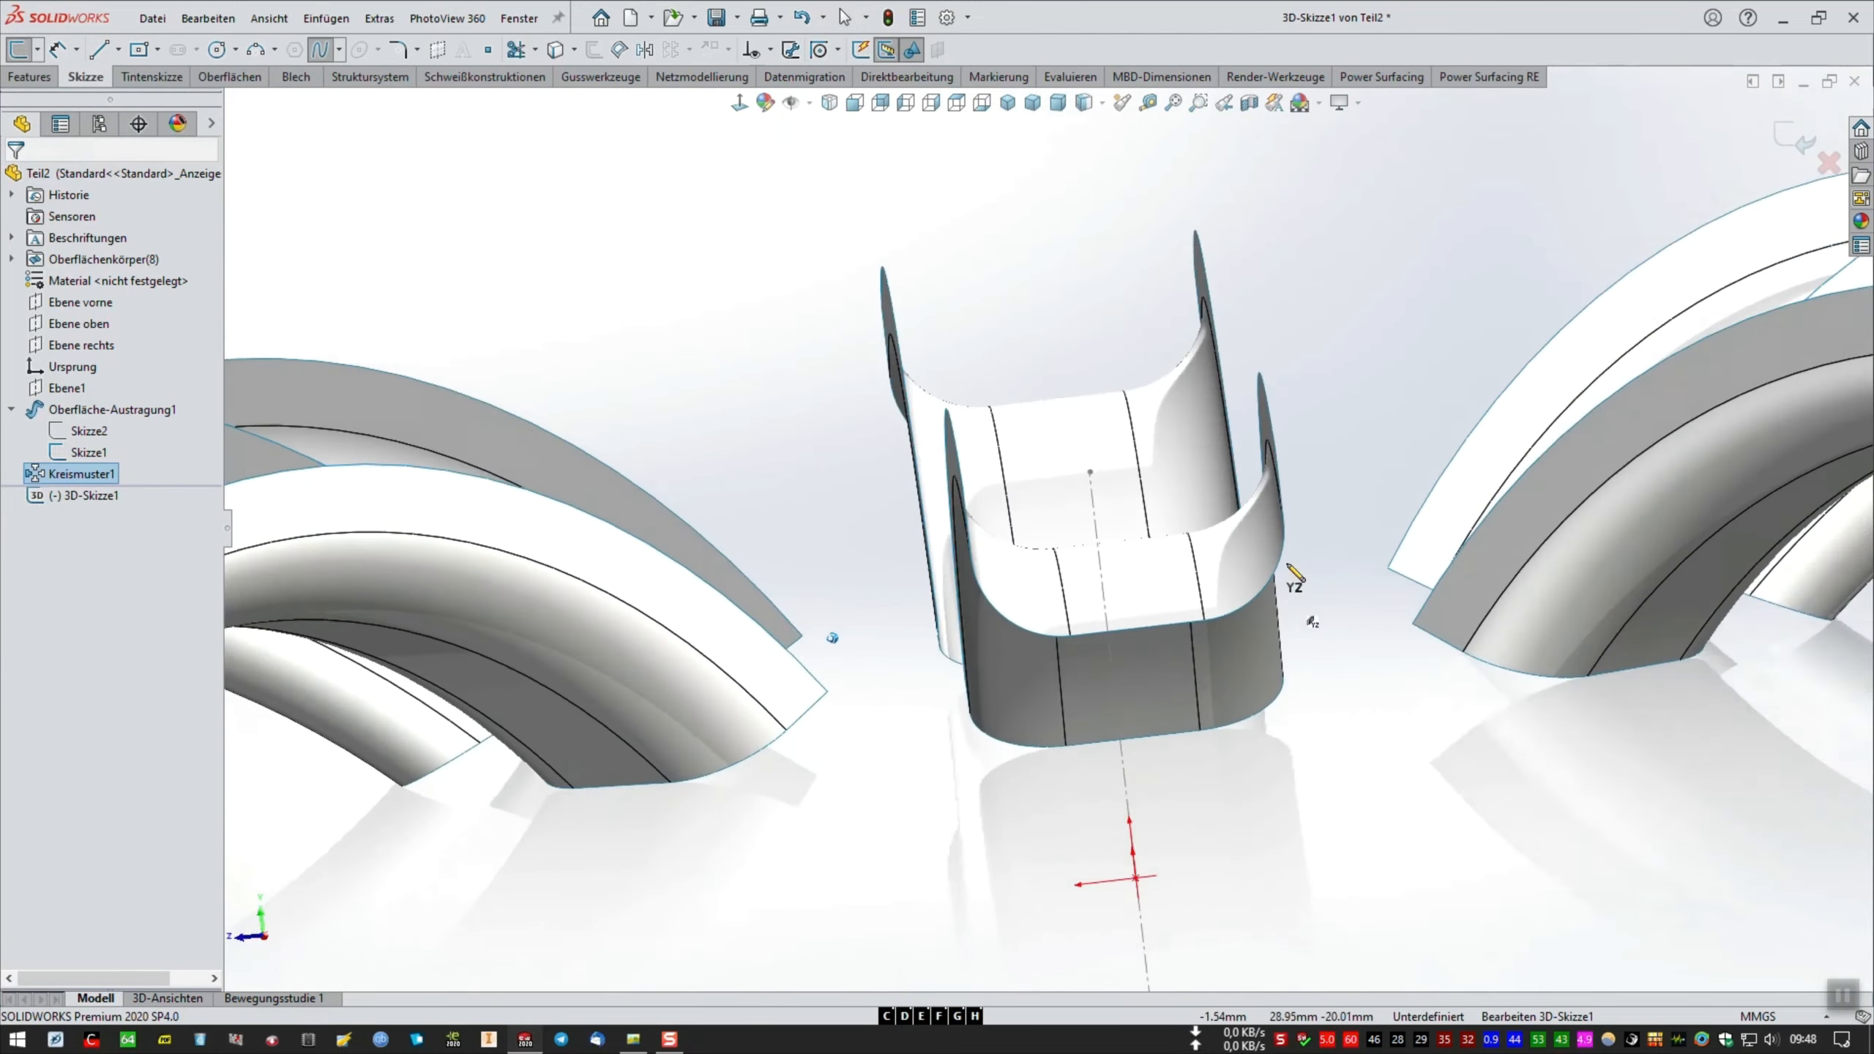
{"action": "middle_click_drag", "start_coordinate": [1288, 565], "coordinate": [1220, 614]}
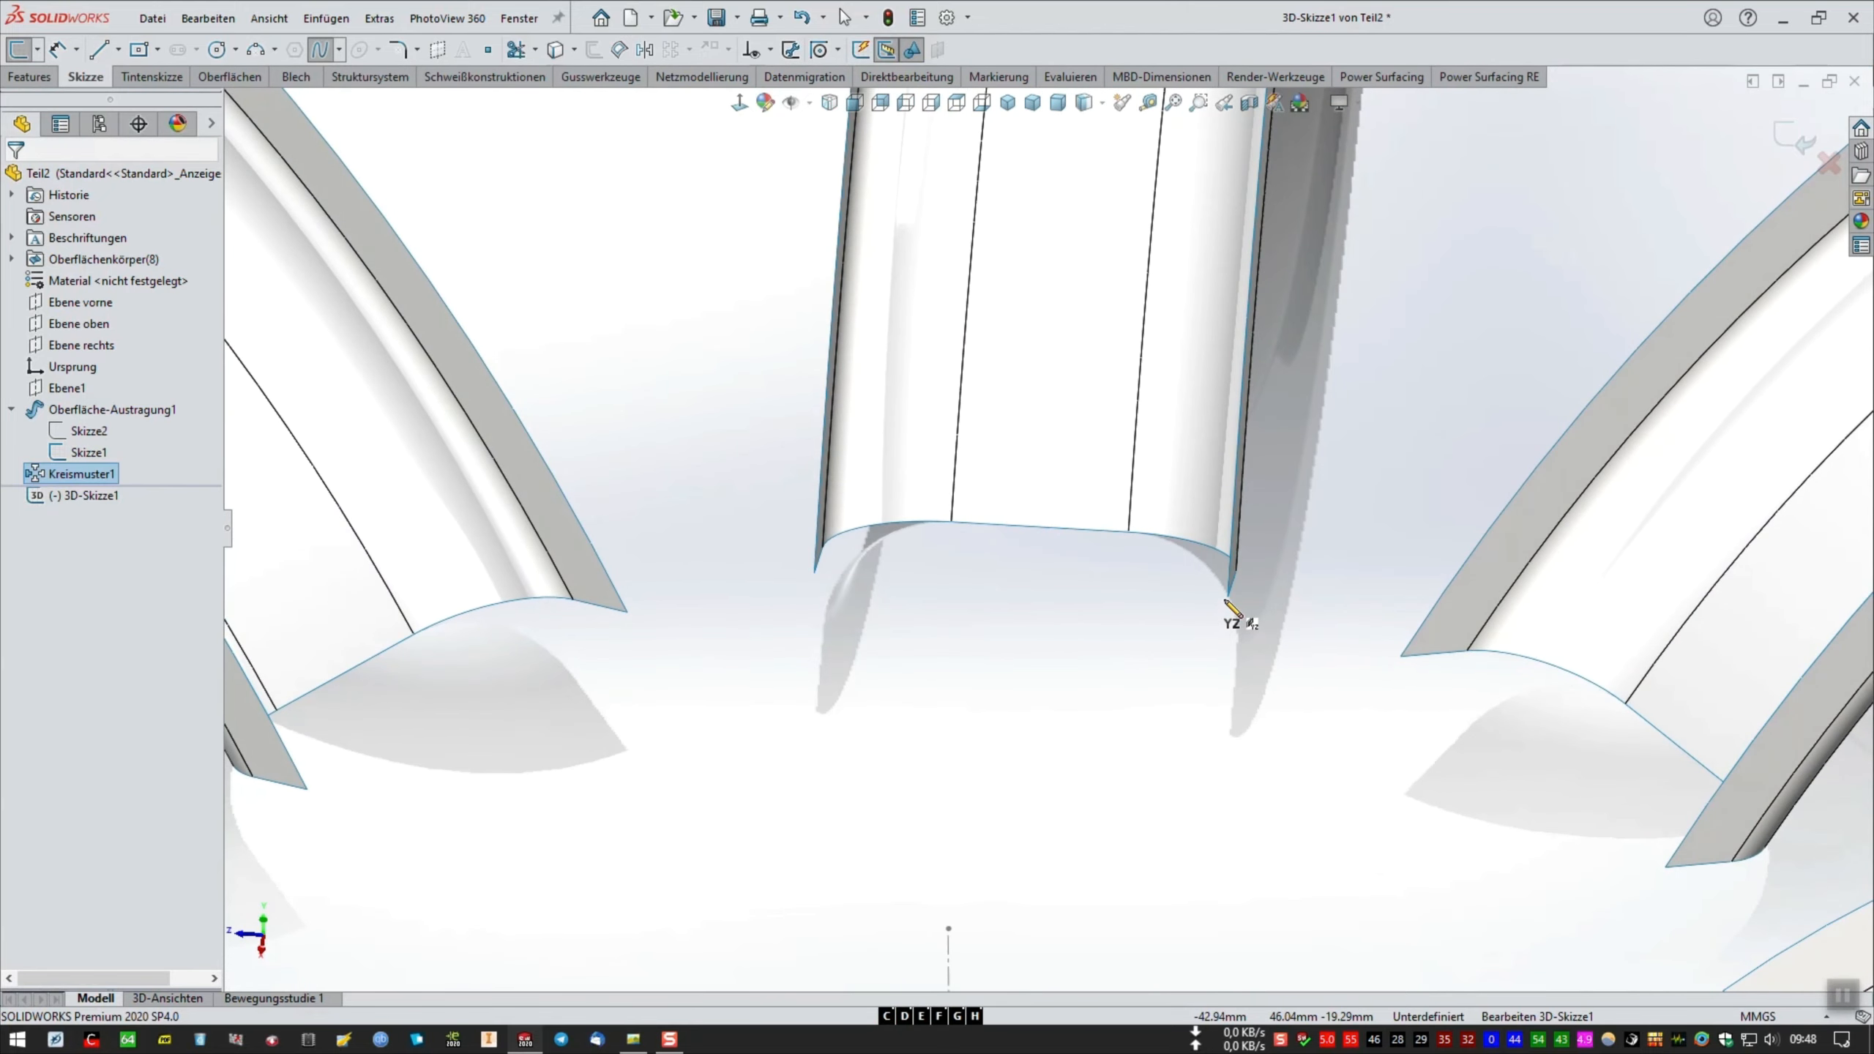
{"action": "left_click", "coordinate": [1228, 597]}
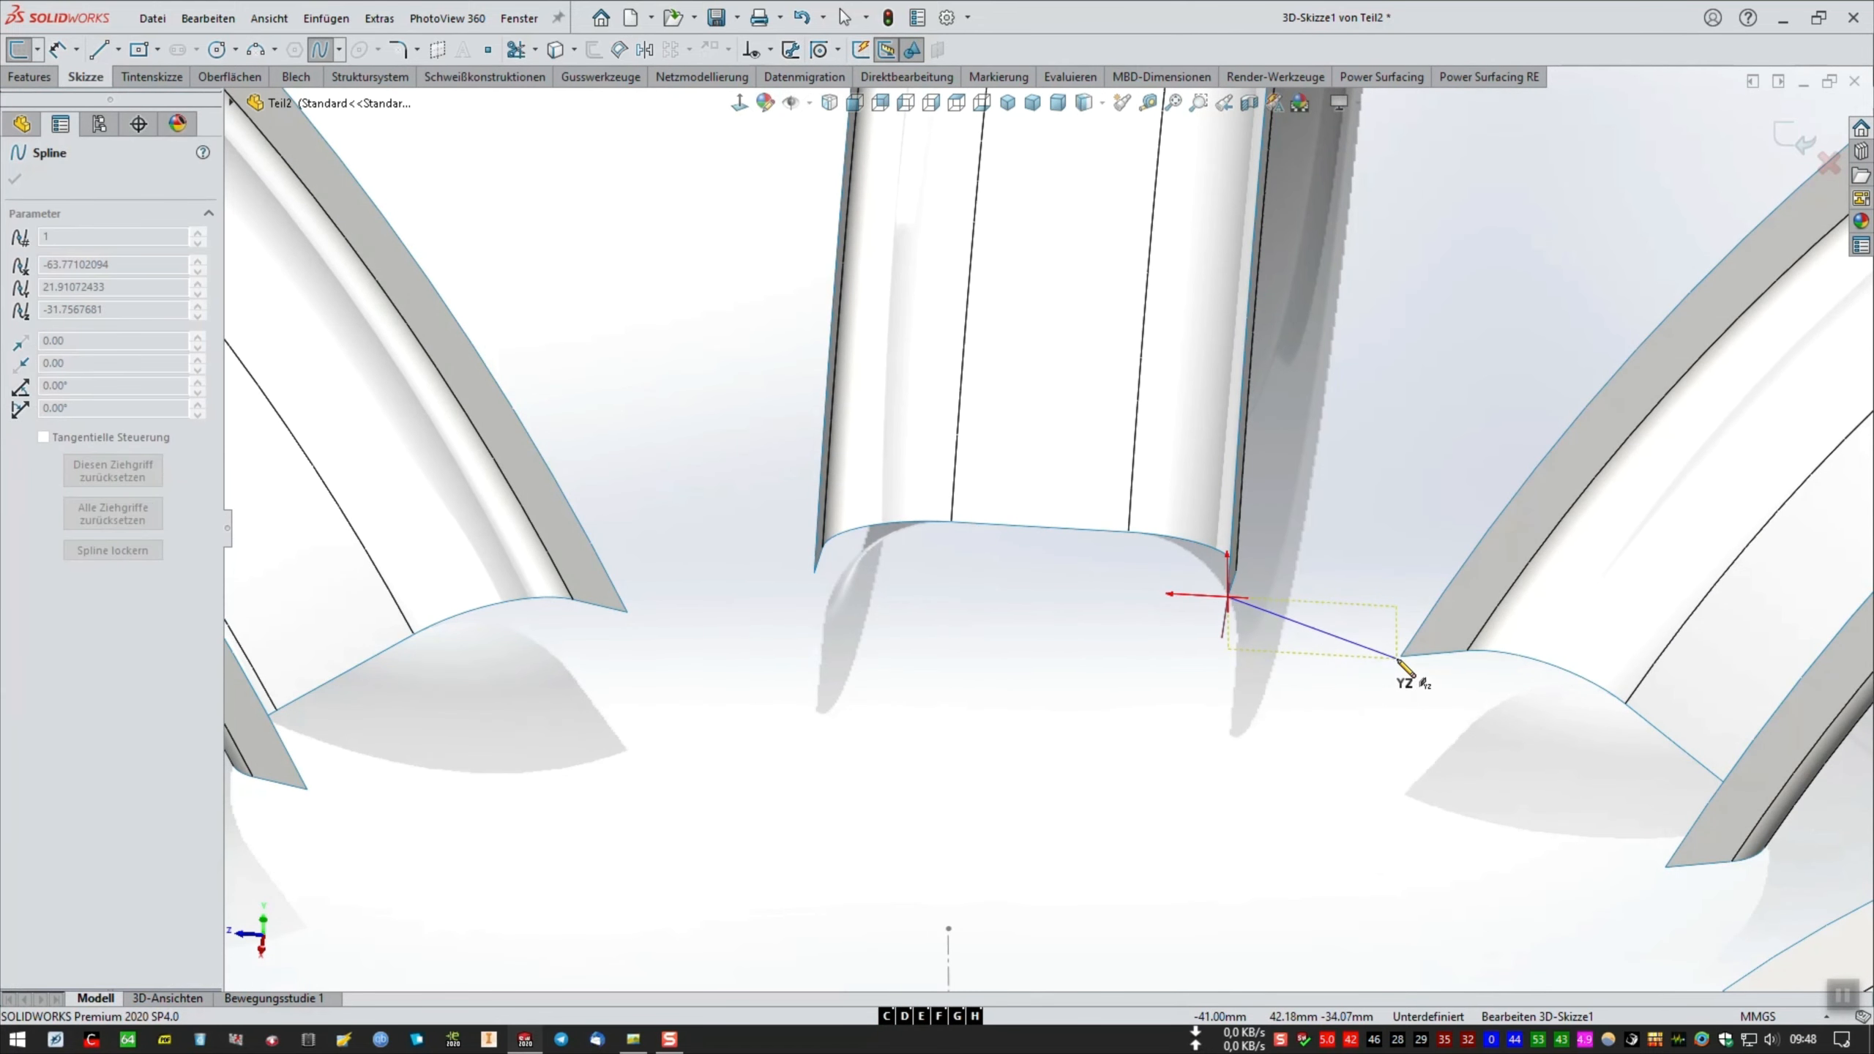
{"action": "left_click", "coordinate": [1400, 656]}
{"action": "right_click", "coordinate": [1401, 656]}
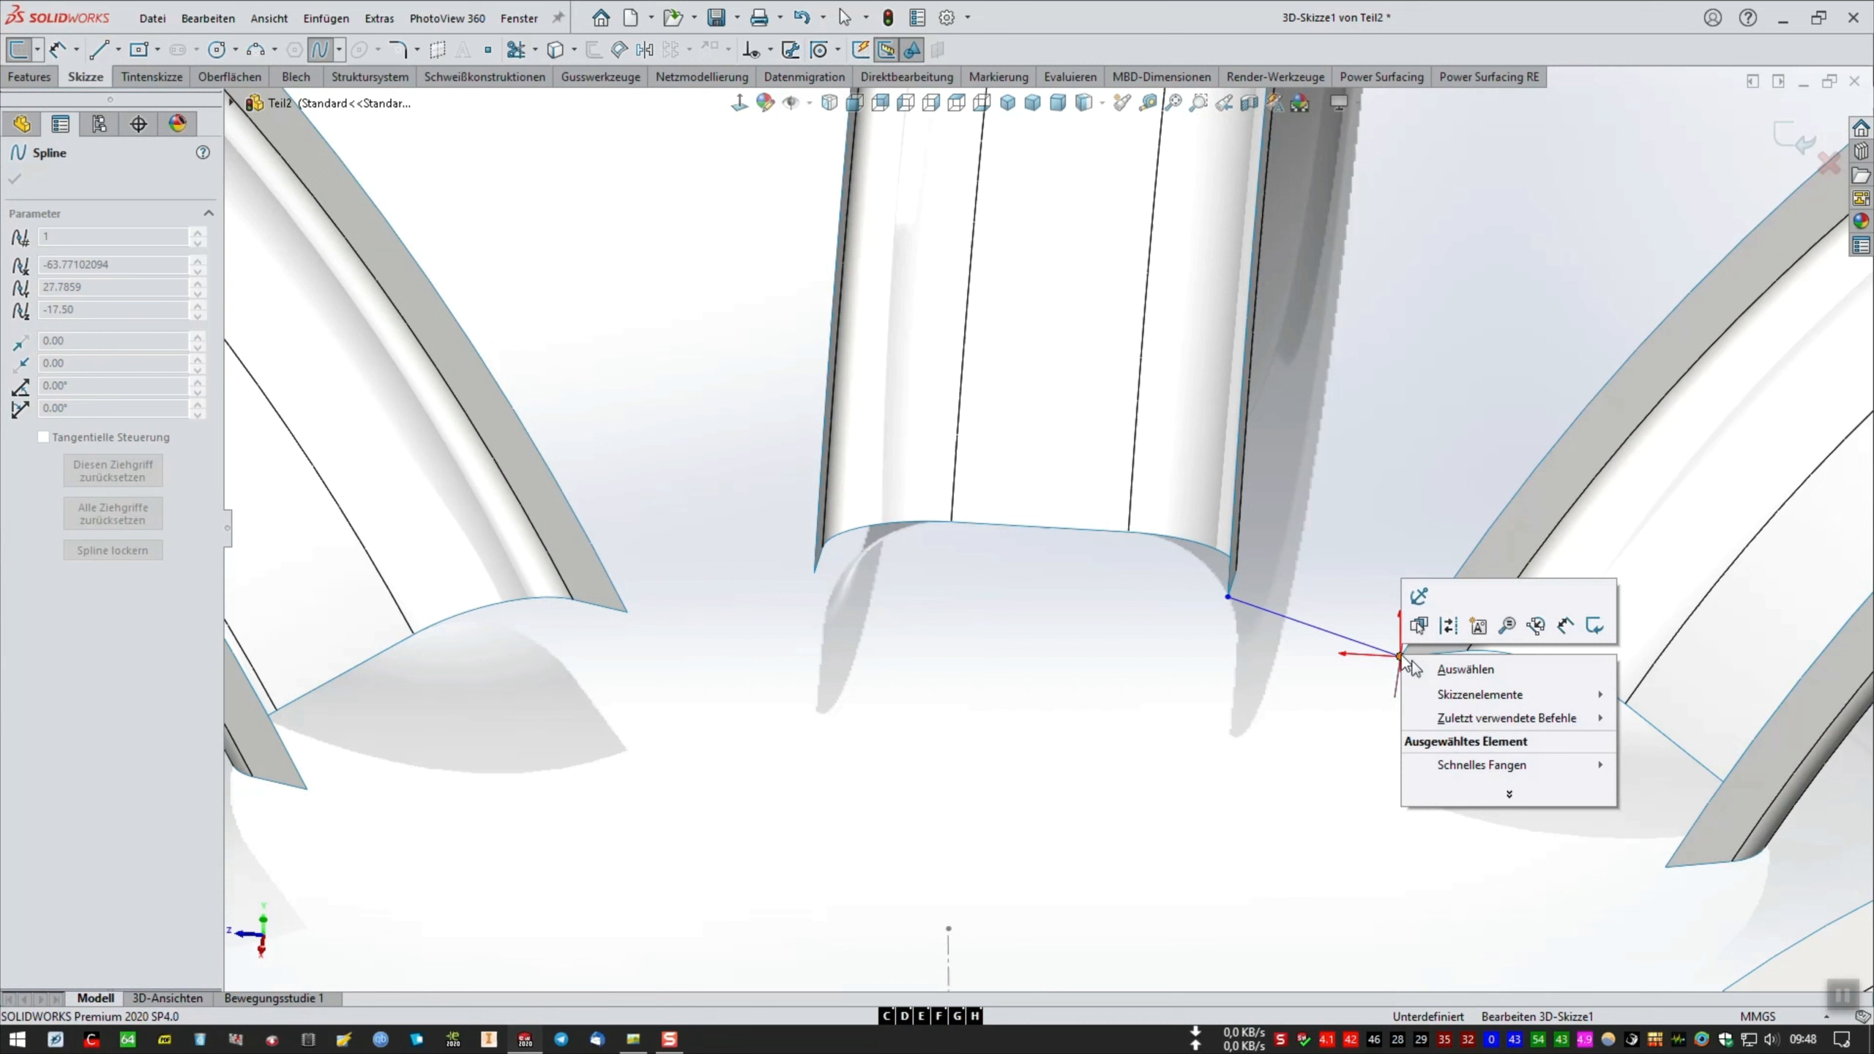
{"action": "left_click", "coordinate": [1442, 667]}
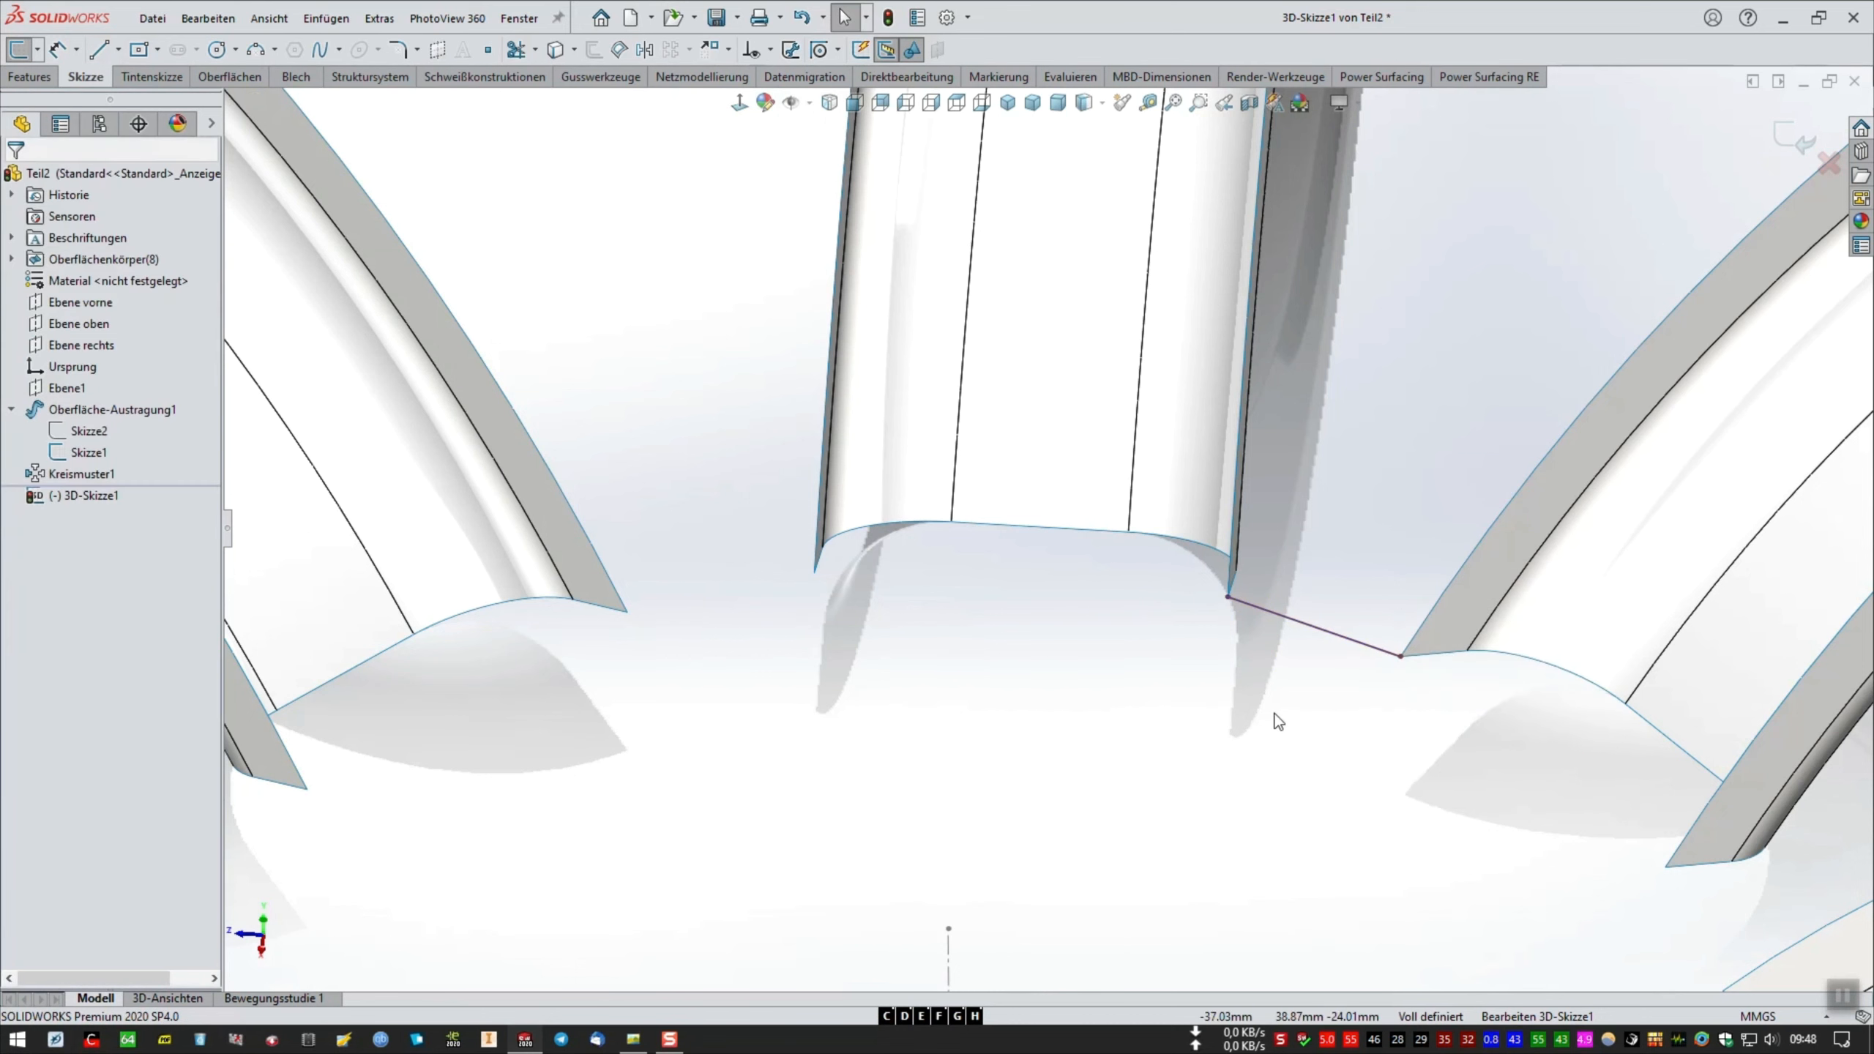
Make the spline tangent to the outer side-wall edge of each of the two adjacent arms.
{"action": "left_click", "coordinate": [1279, 625]}
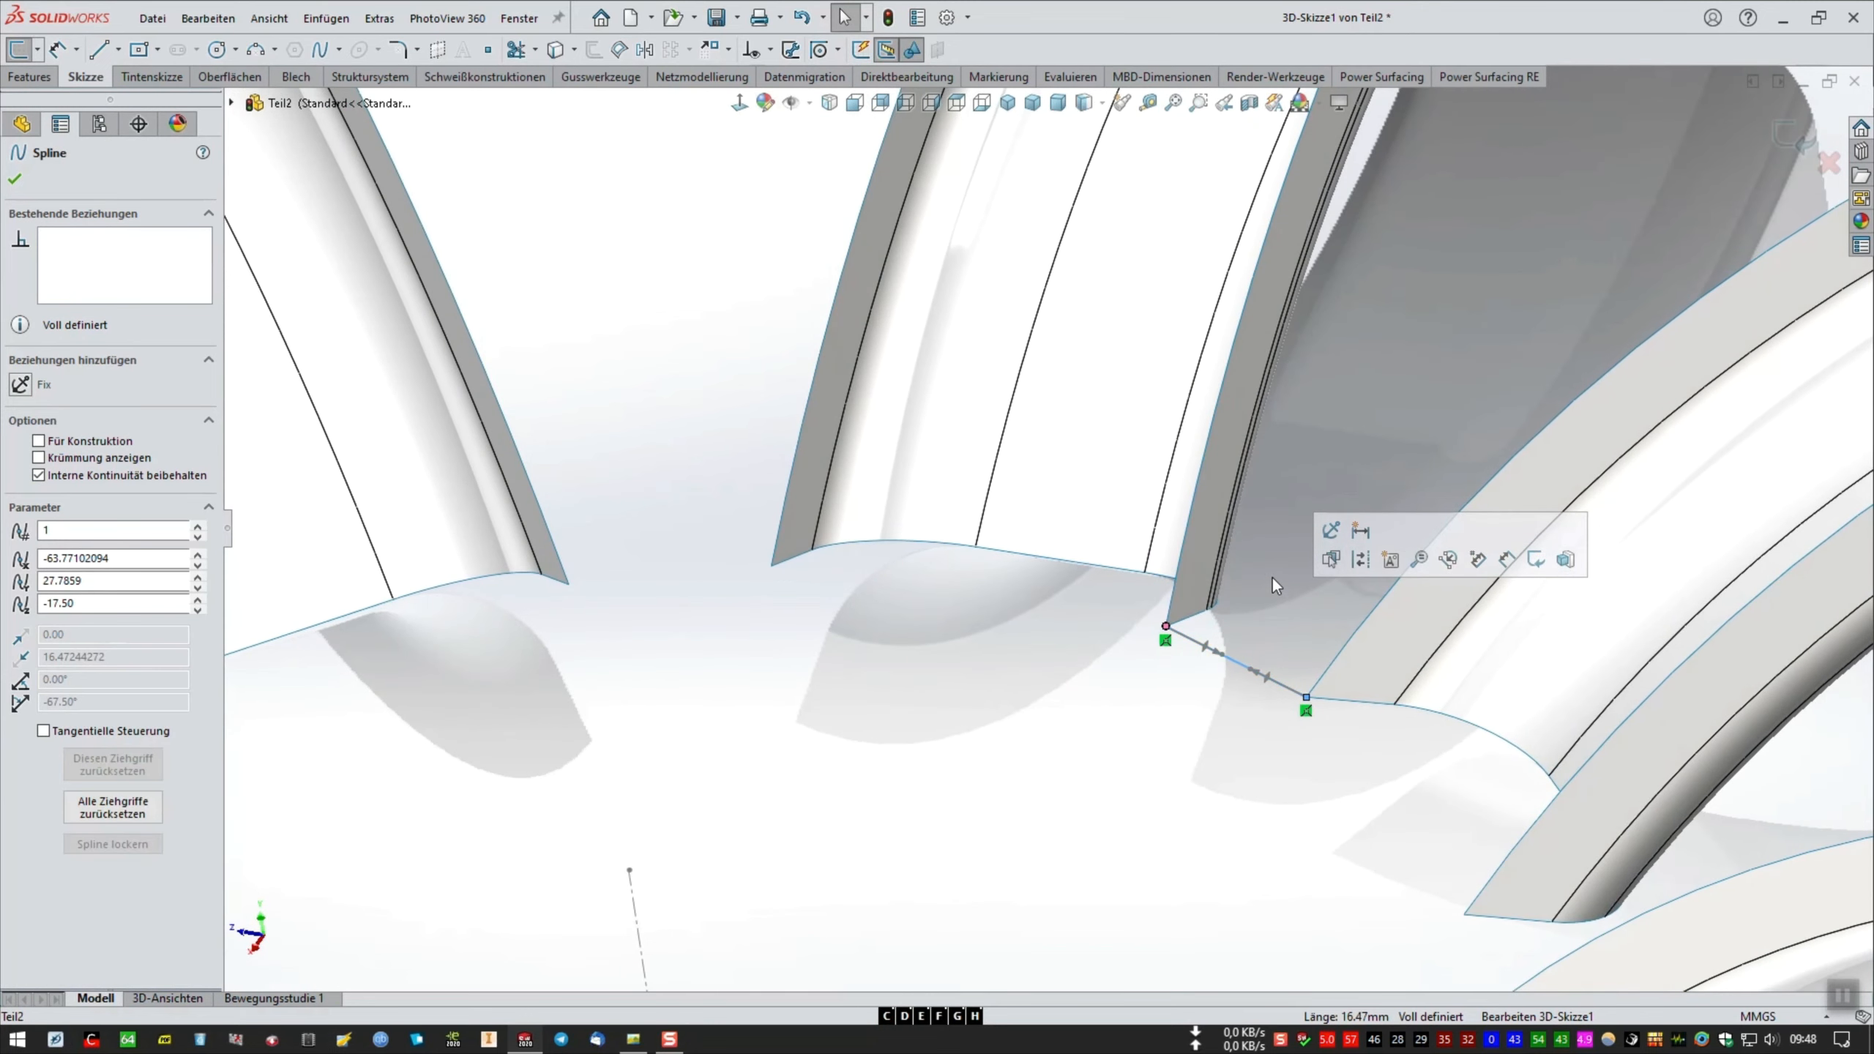
{"action": "left_click", "coordinate": [1176, 604], "text": "ctrl"}
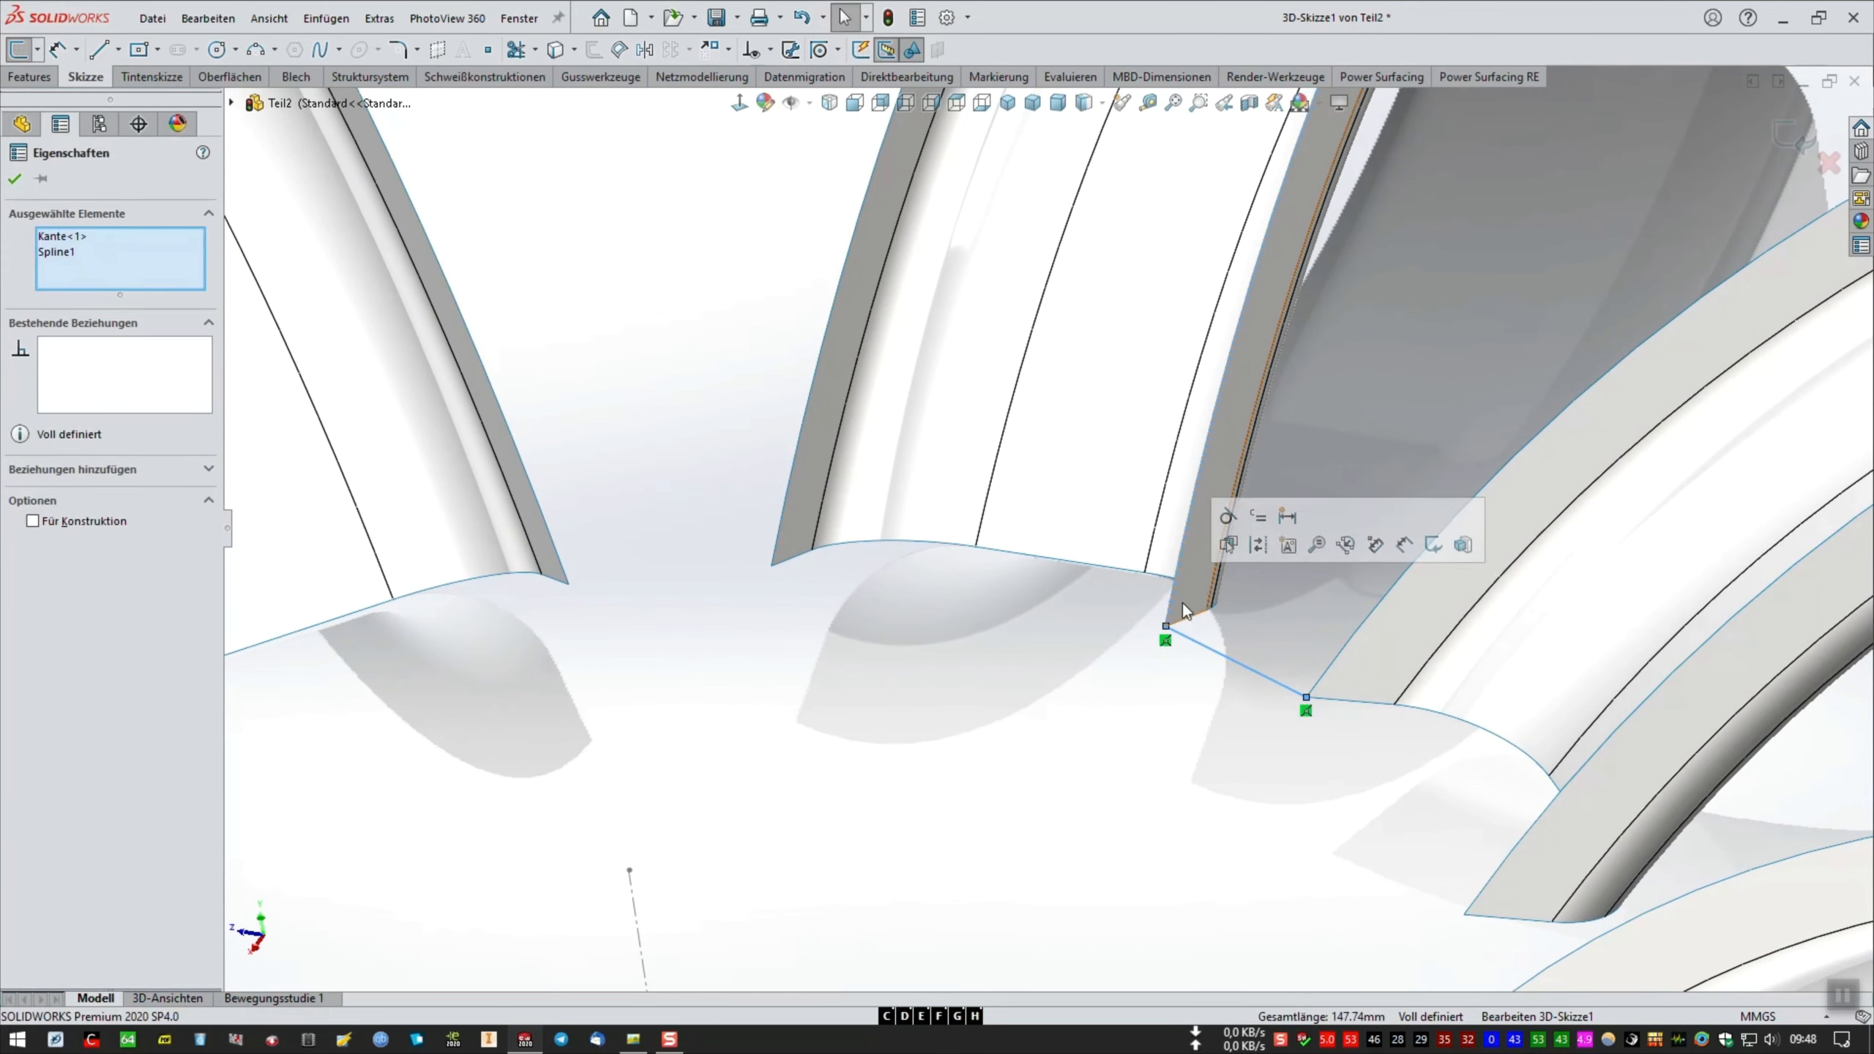
{"action": "left_click", "coordinate": [1226, 516]}
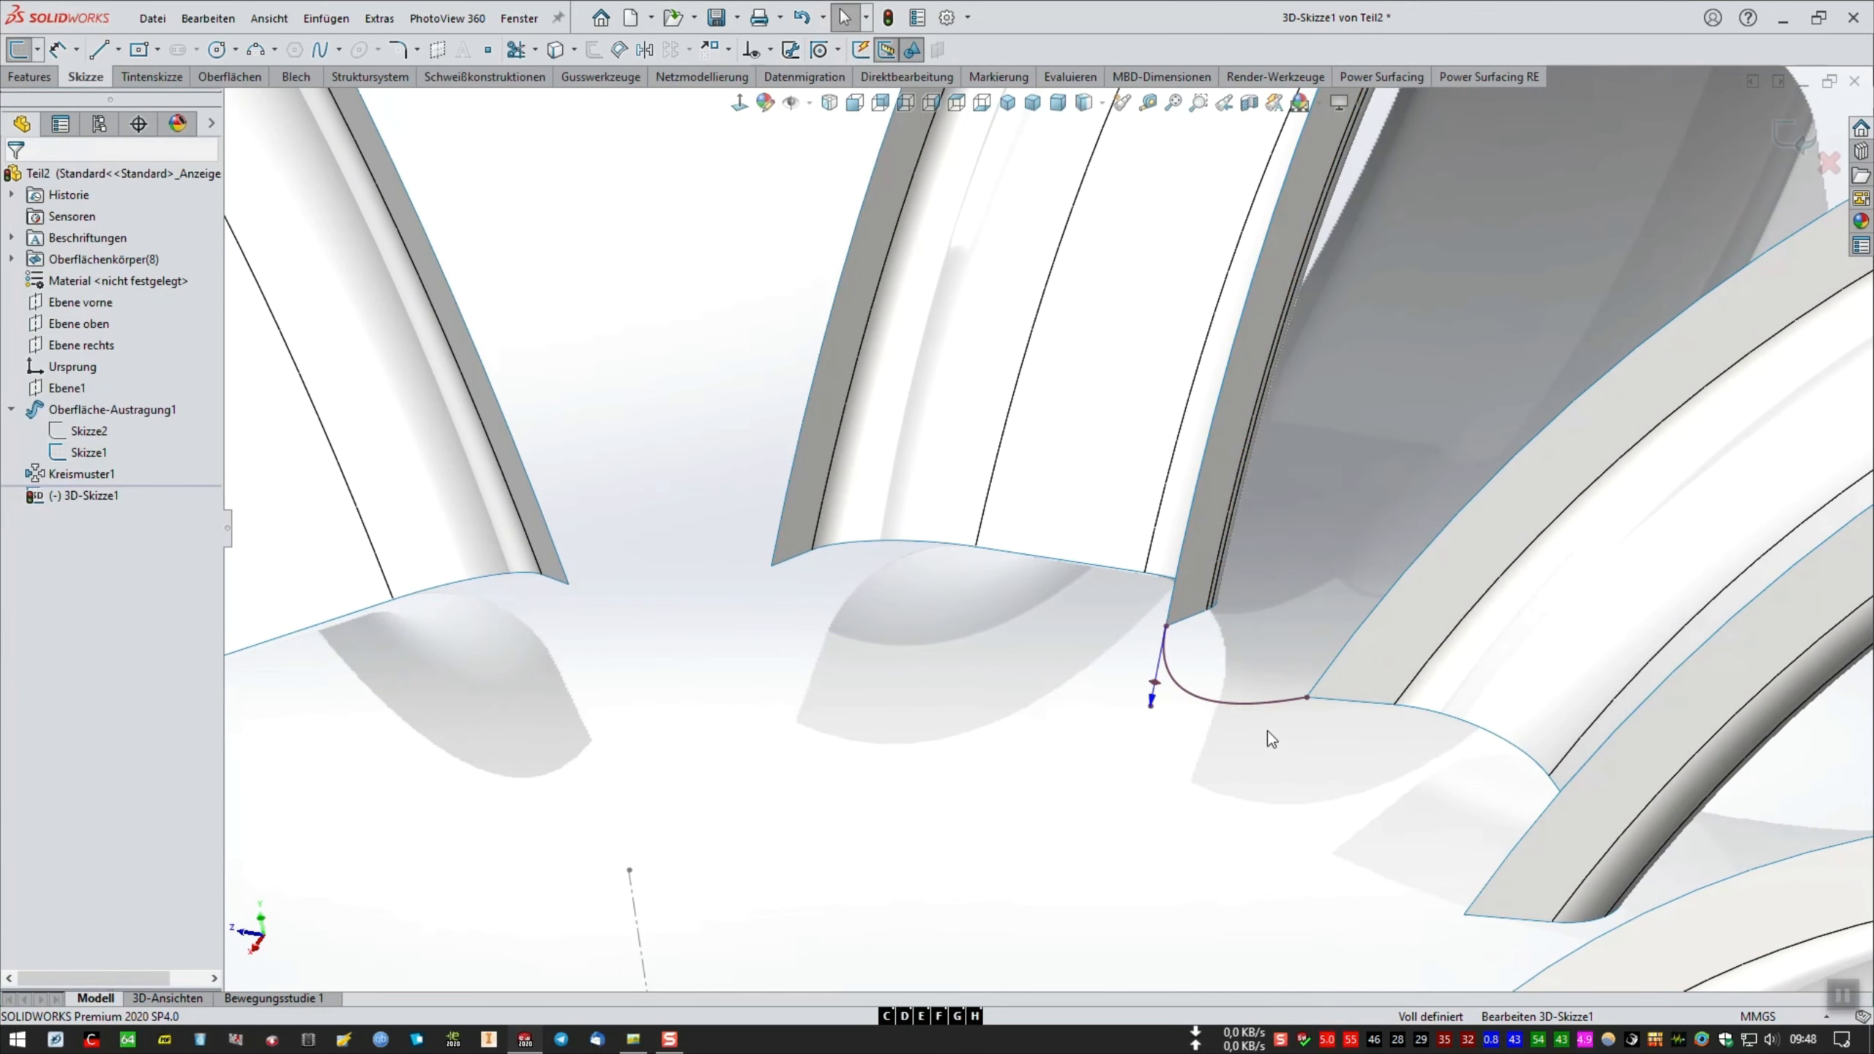
{"action": "left_click", "coordinate": [1270, 705]}
{"action": "left_click", "coordinate": [1338, 699], "text": "ctrl"}
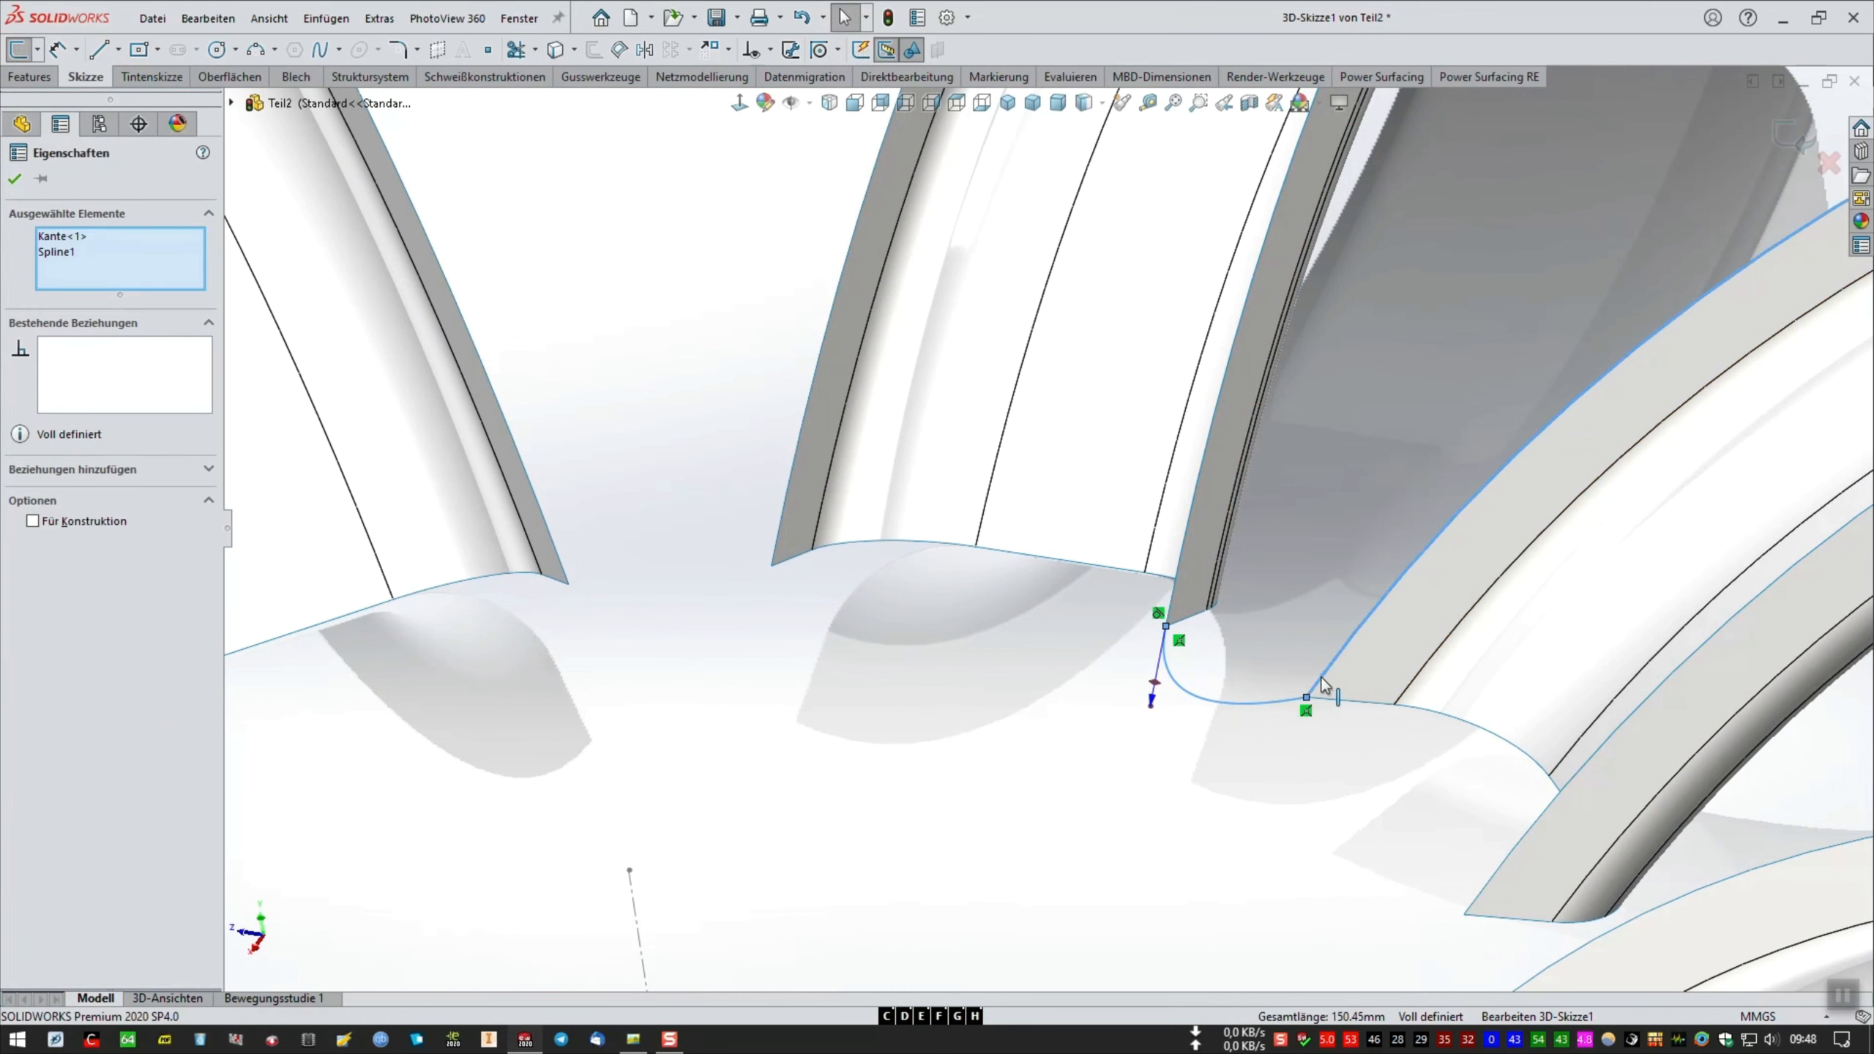
{"action": "left_click", "coordinate": [1378, 590]}
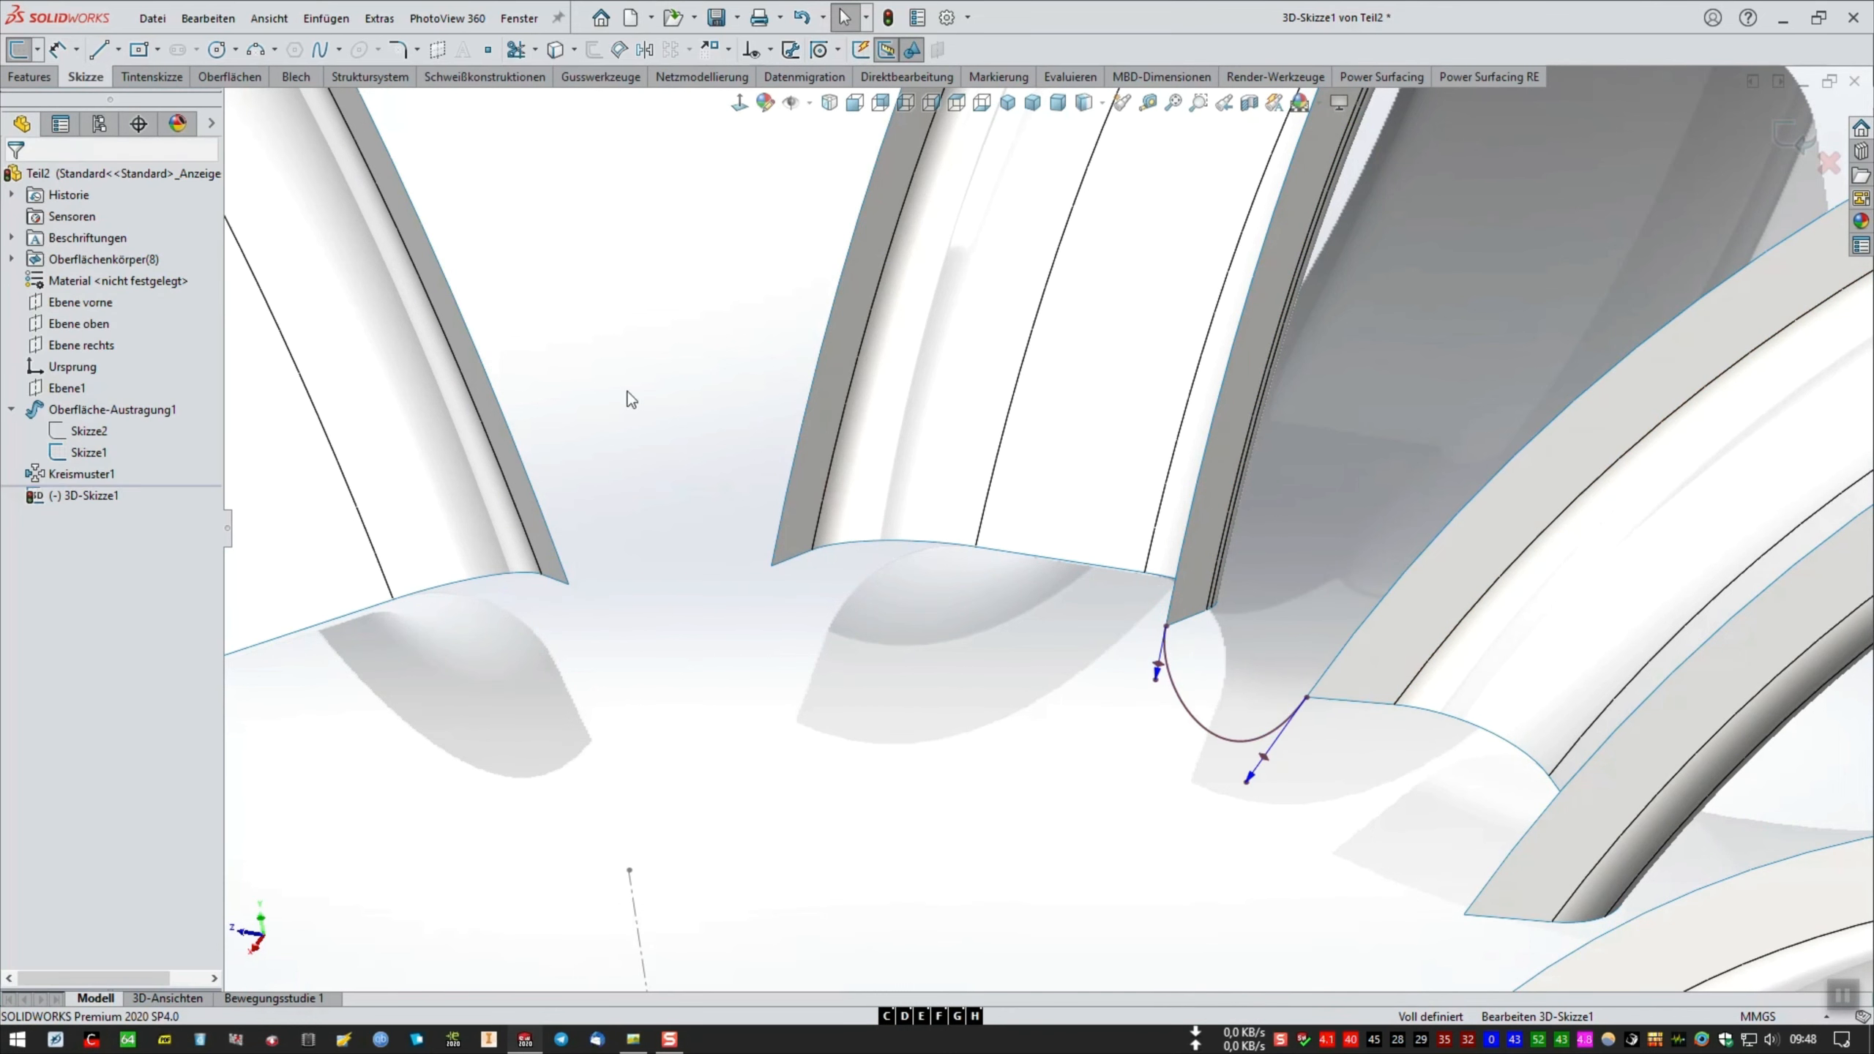
Dimension the spline's tangency handle at the first arm, keeping its current length.
{"action": "left_click", "coordinate": [57, 49]}
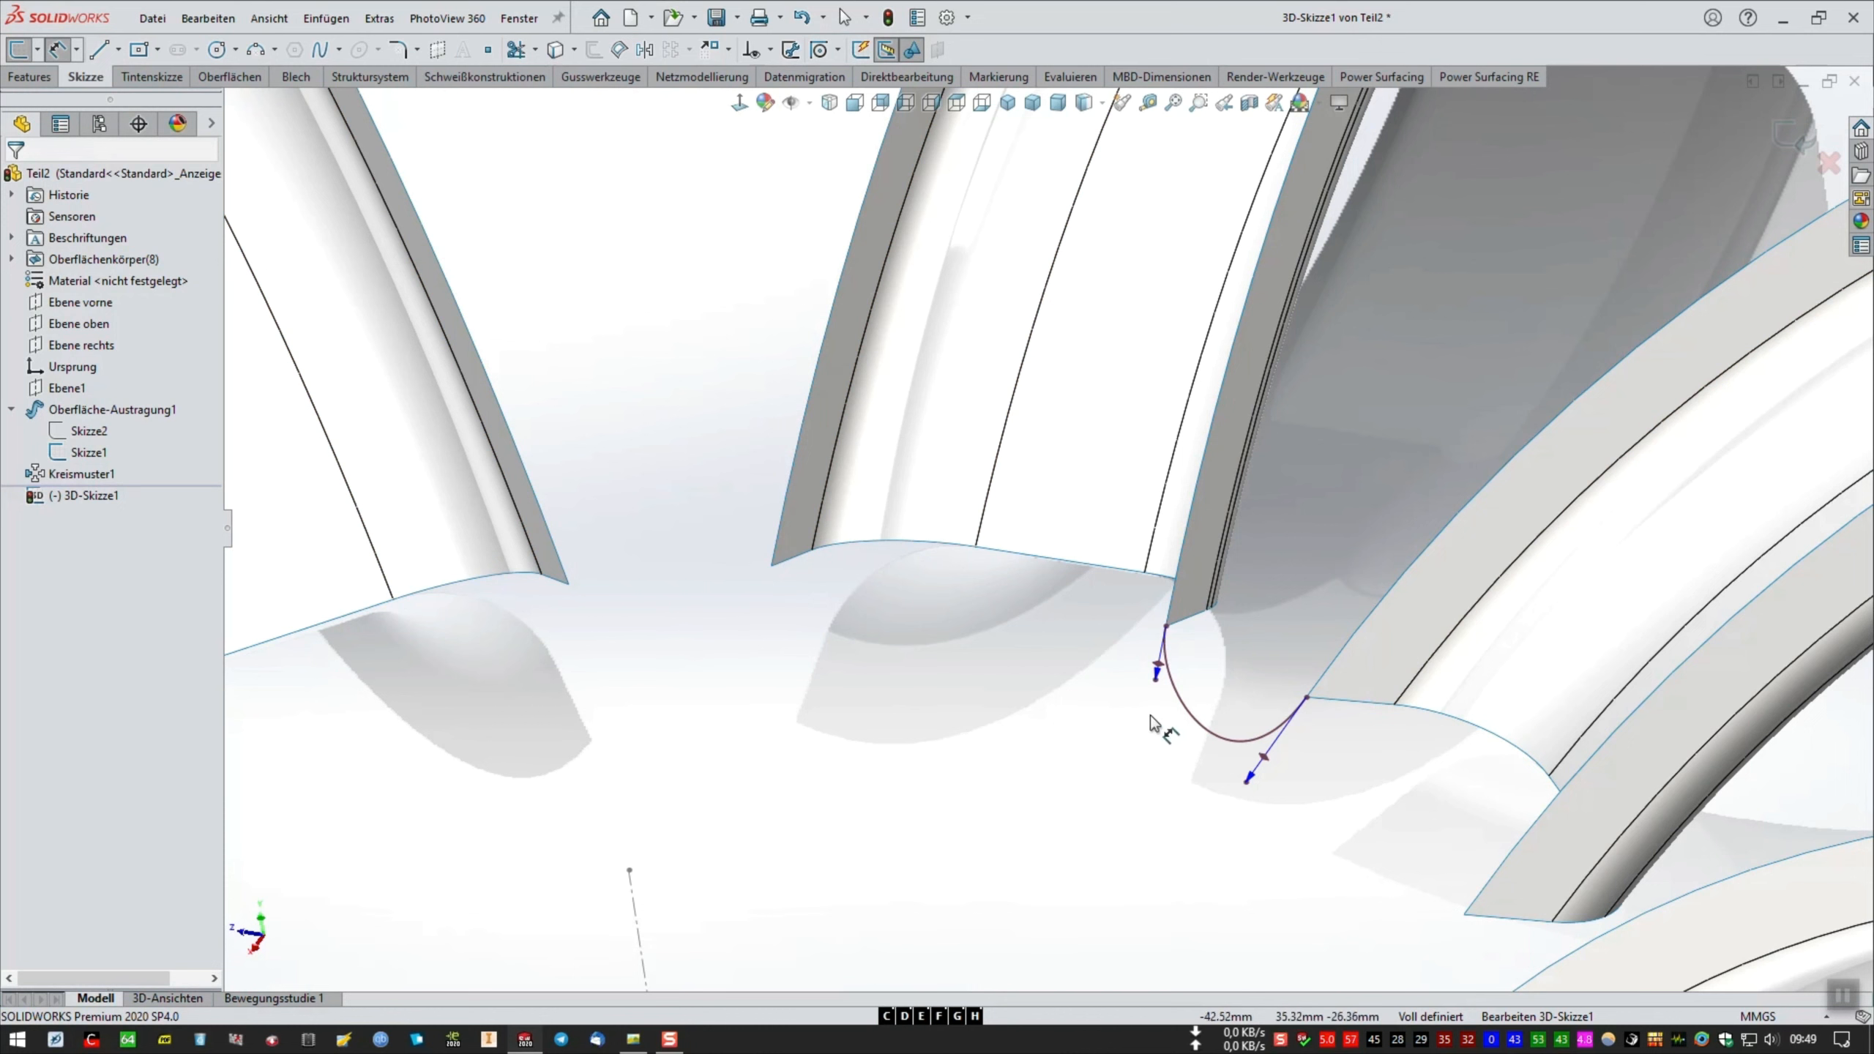
{"action": "left_click", "coordinate": [1157, 672]}
{"action": "left_click", "coordinate": [1040, 668]}
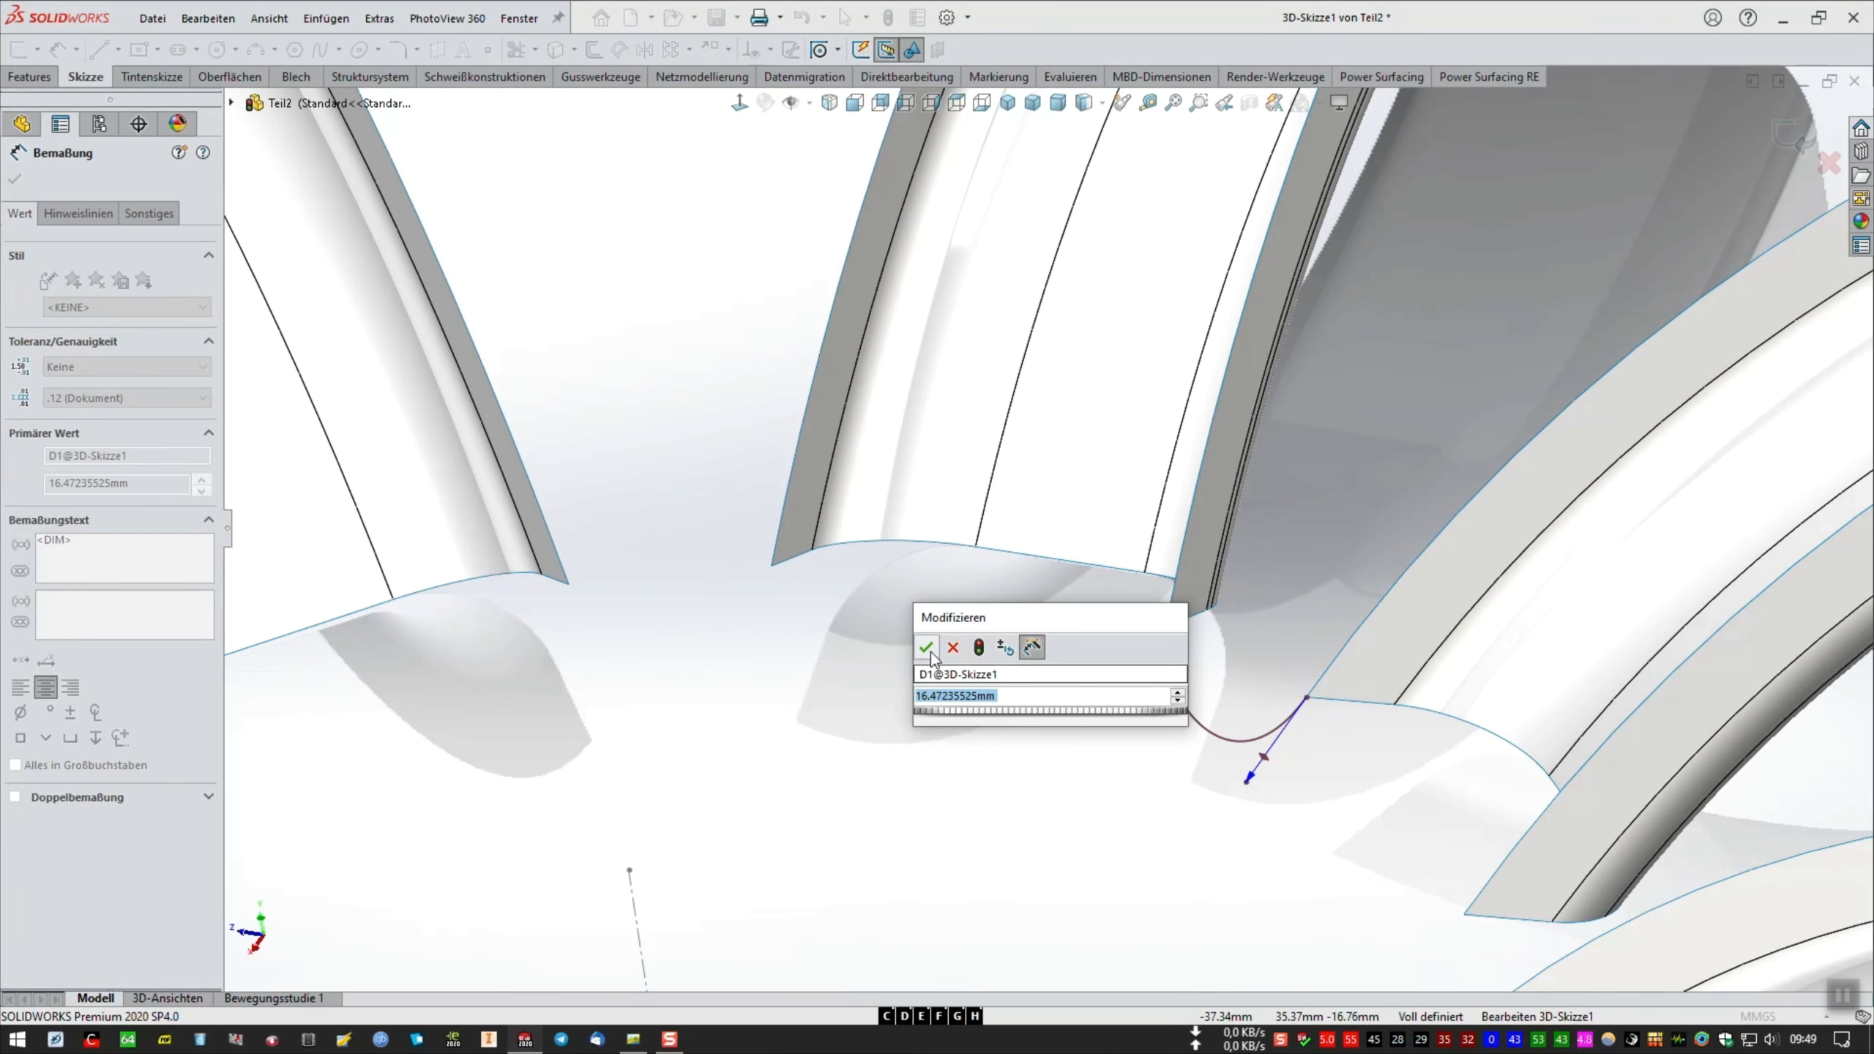
{"action": "left_click", "coordinate": [928, 648]}
Dimension the spline's other tangency handle and set it to the average of both handle lengths, 49.10 mm/2.
{"action": "left_click", "coordinate": [1264, 764]}
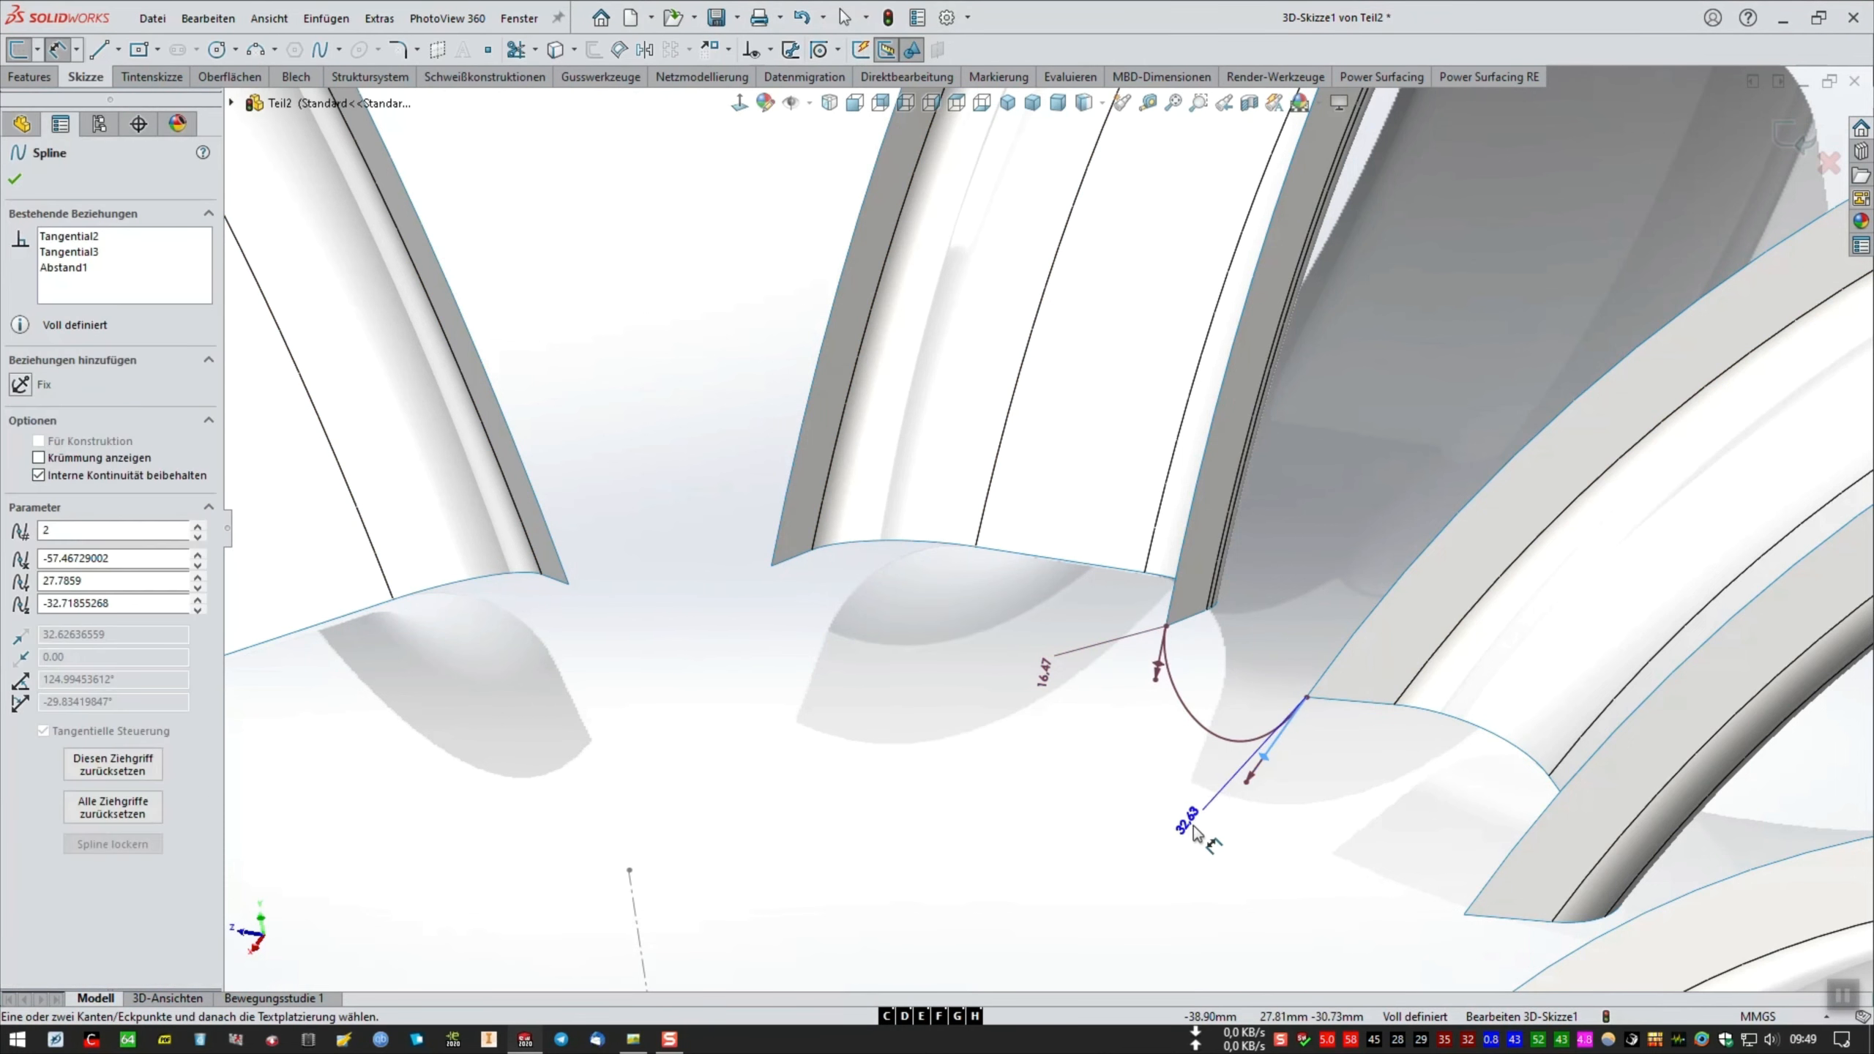
{"action": "left_click", "coordinate": [1175, 869]}
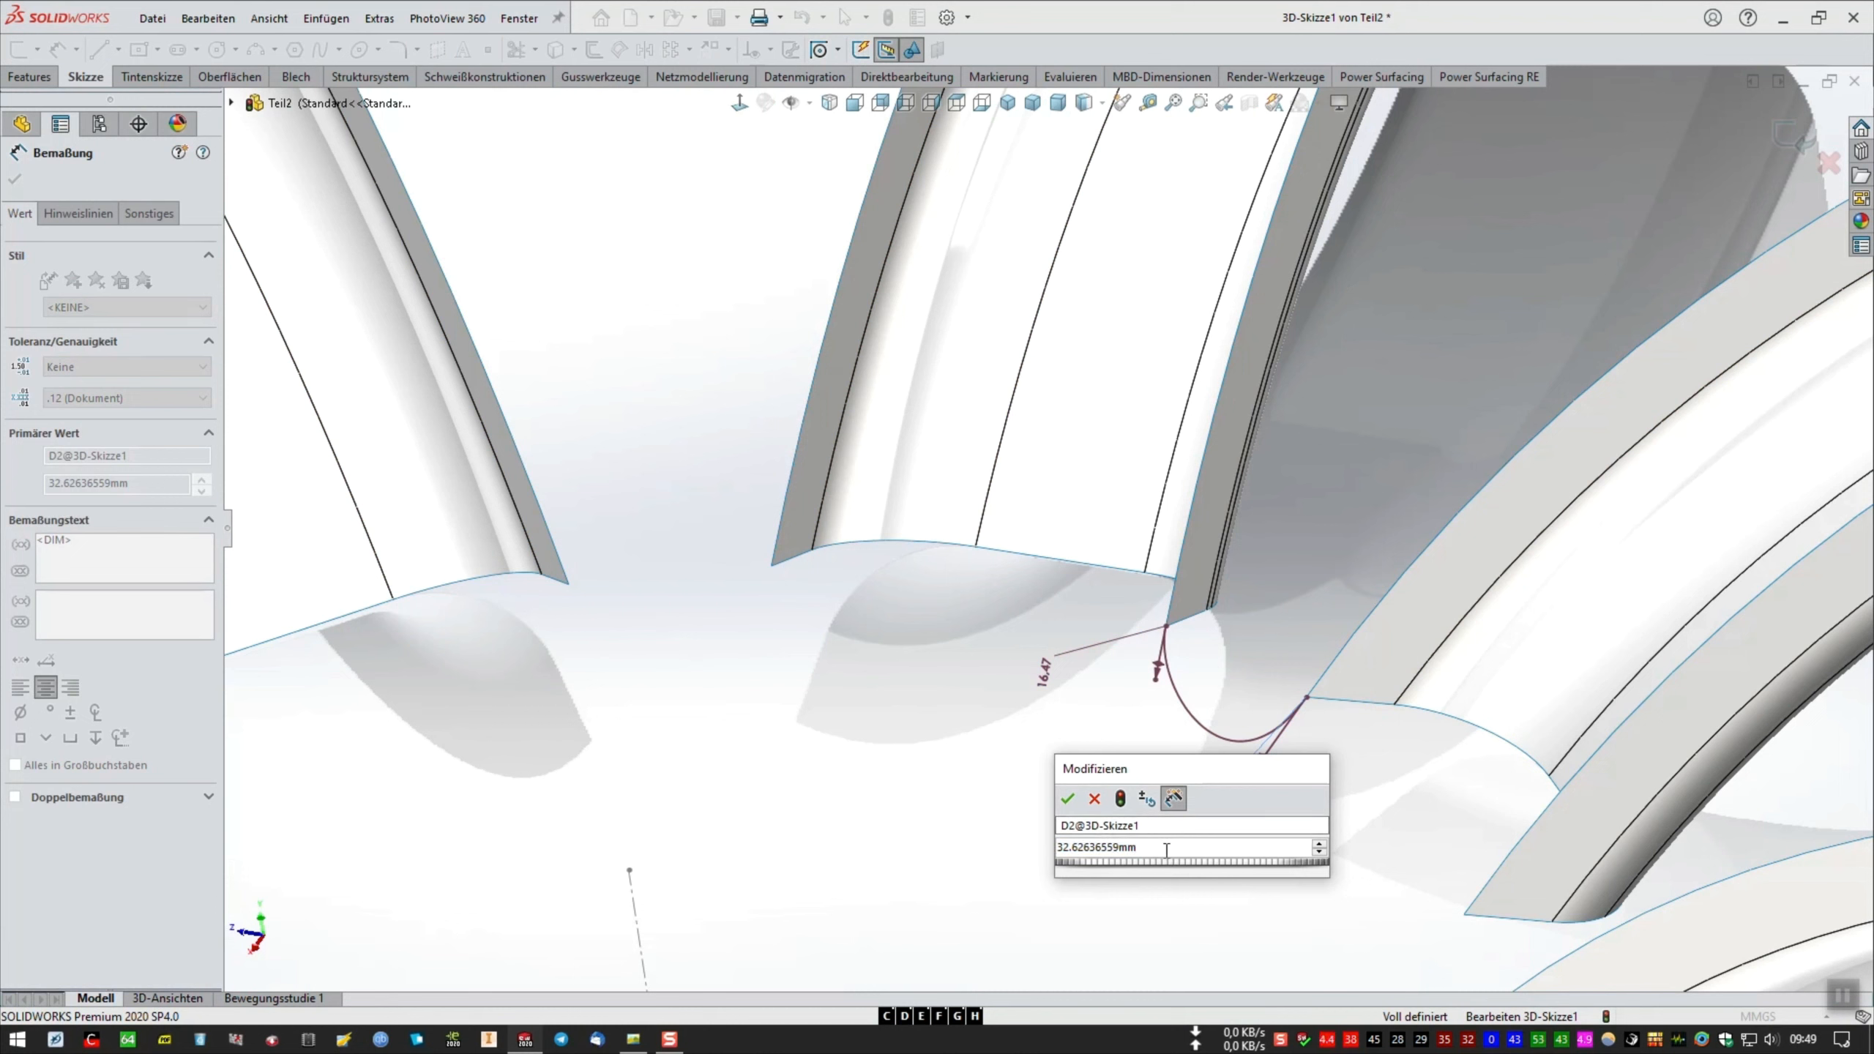
{"action": "type", "text": "1"}
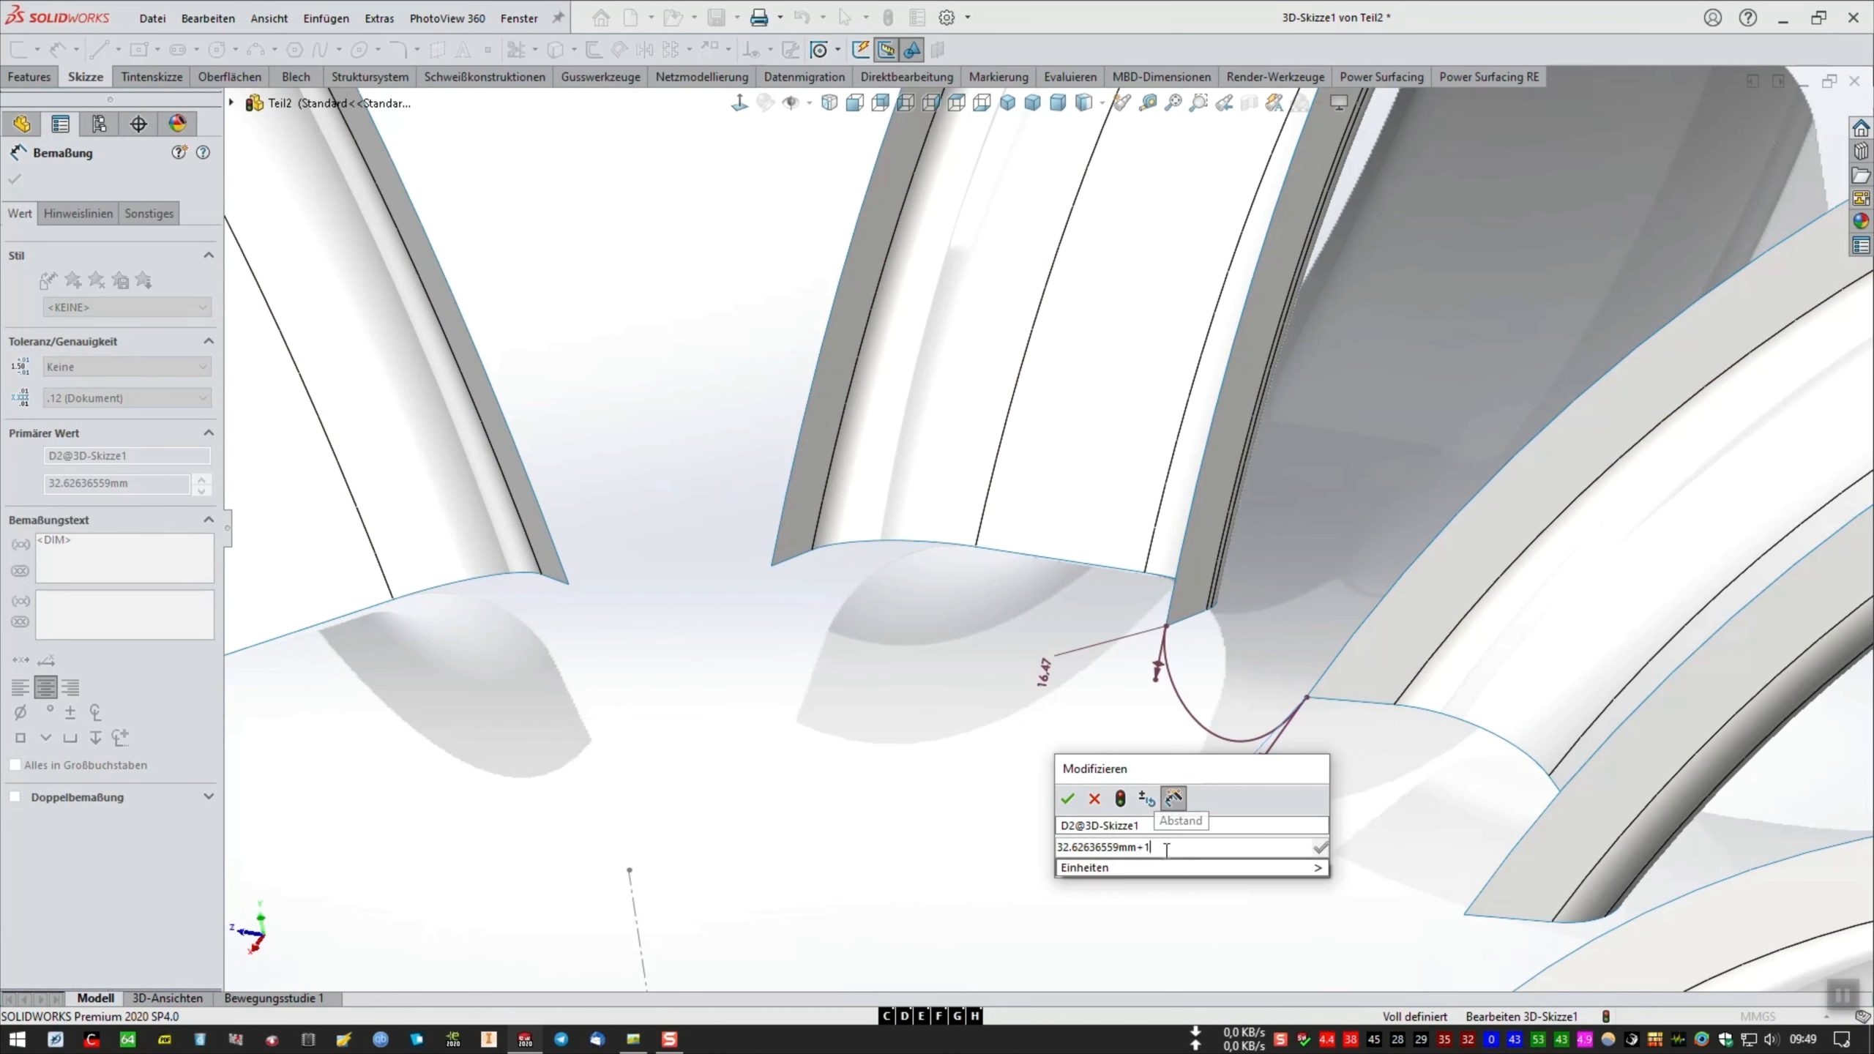
{"action": "type", "text": "6.47"}
{"action": "key", "text": "Return"}
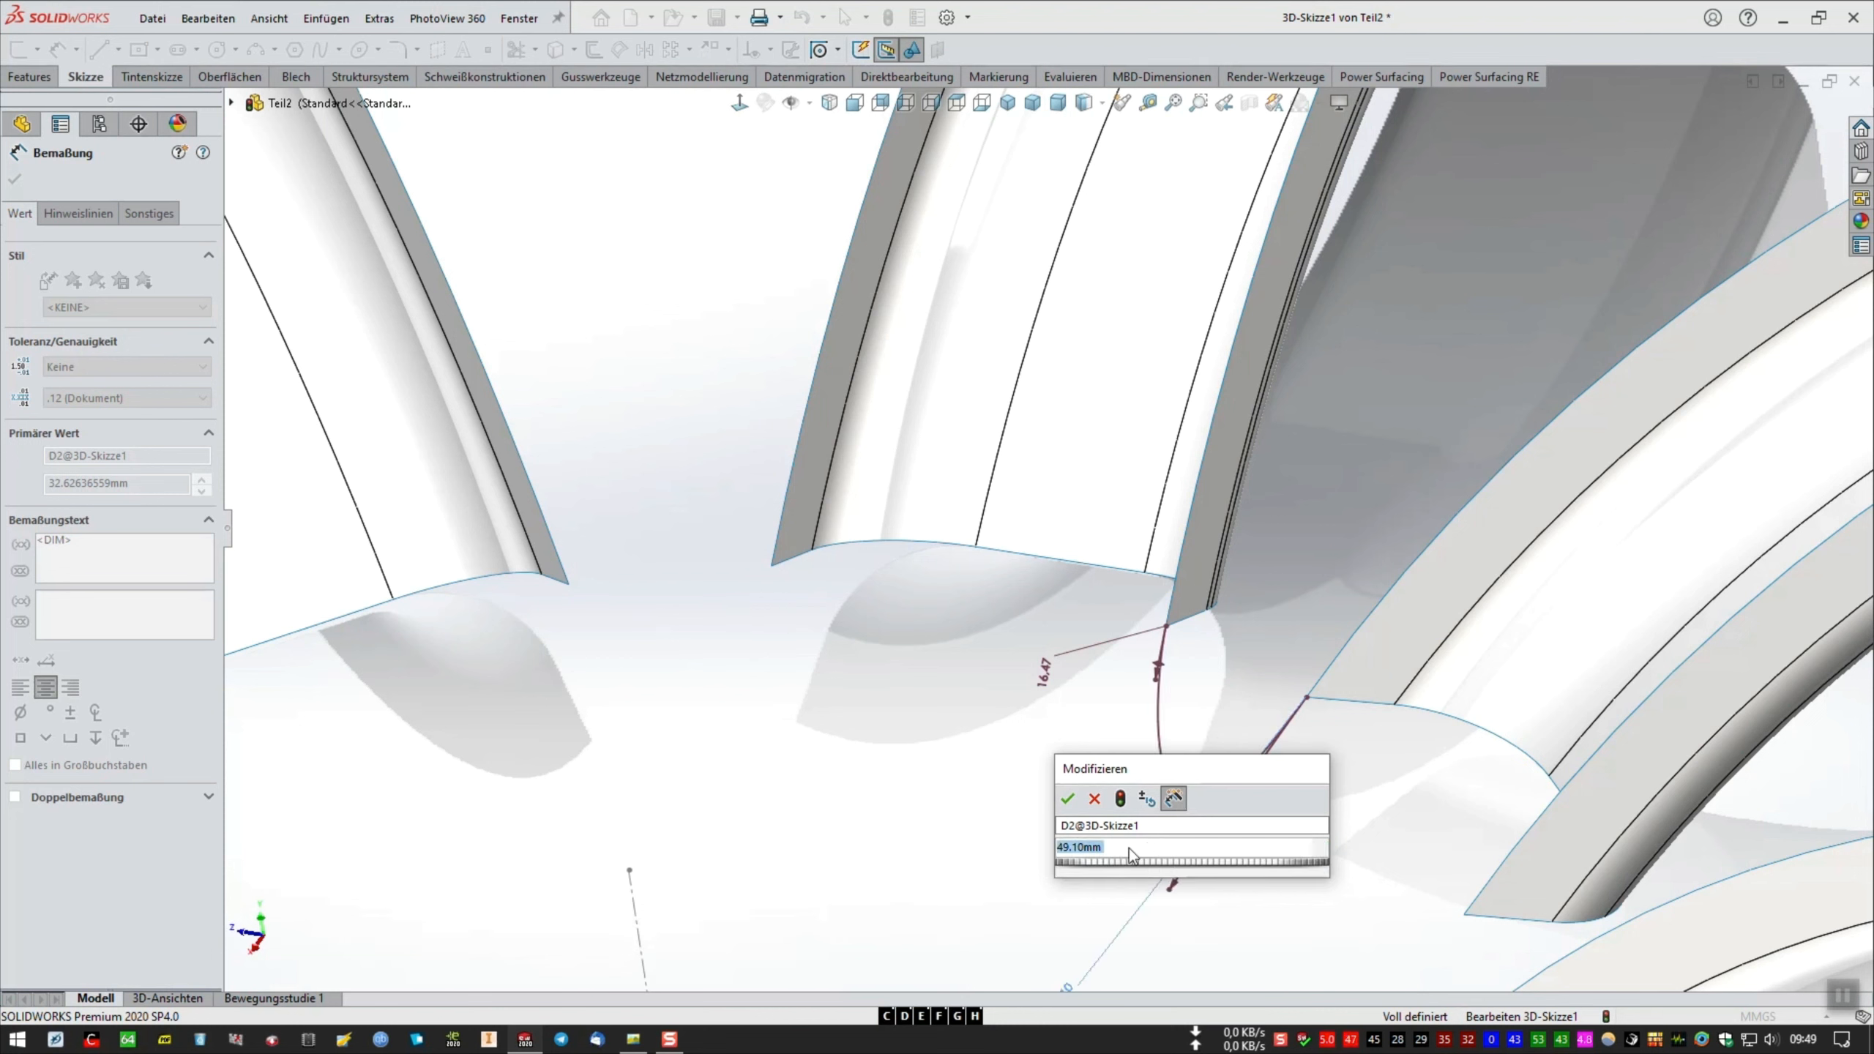
{"action": "type", "text": "/2"}
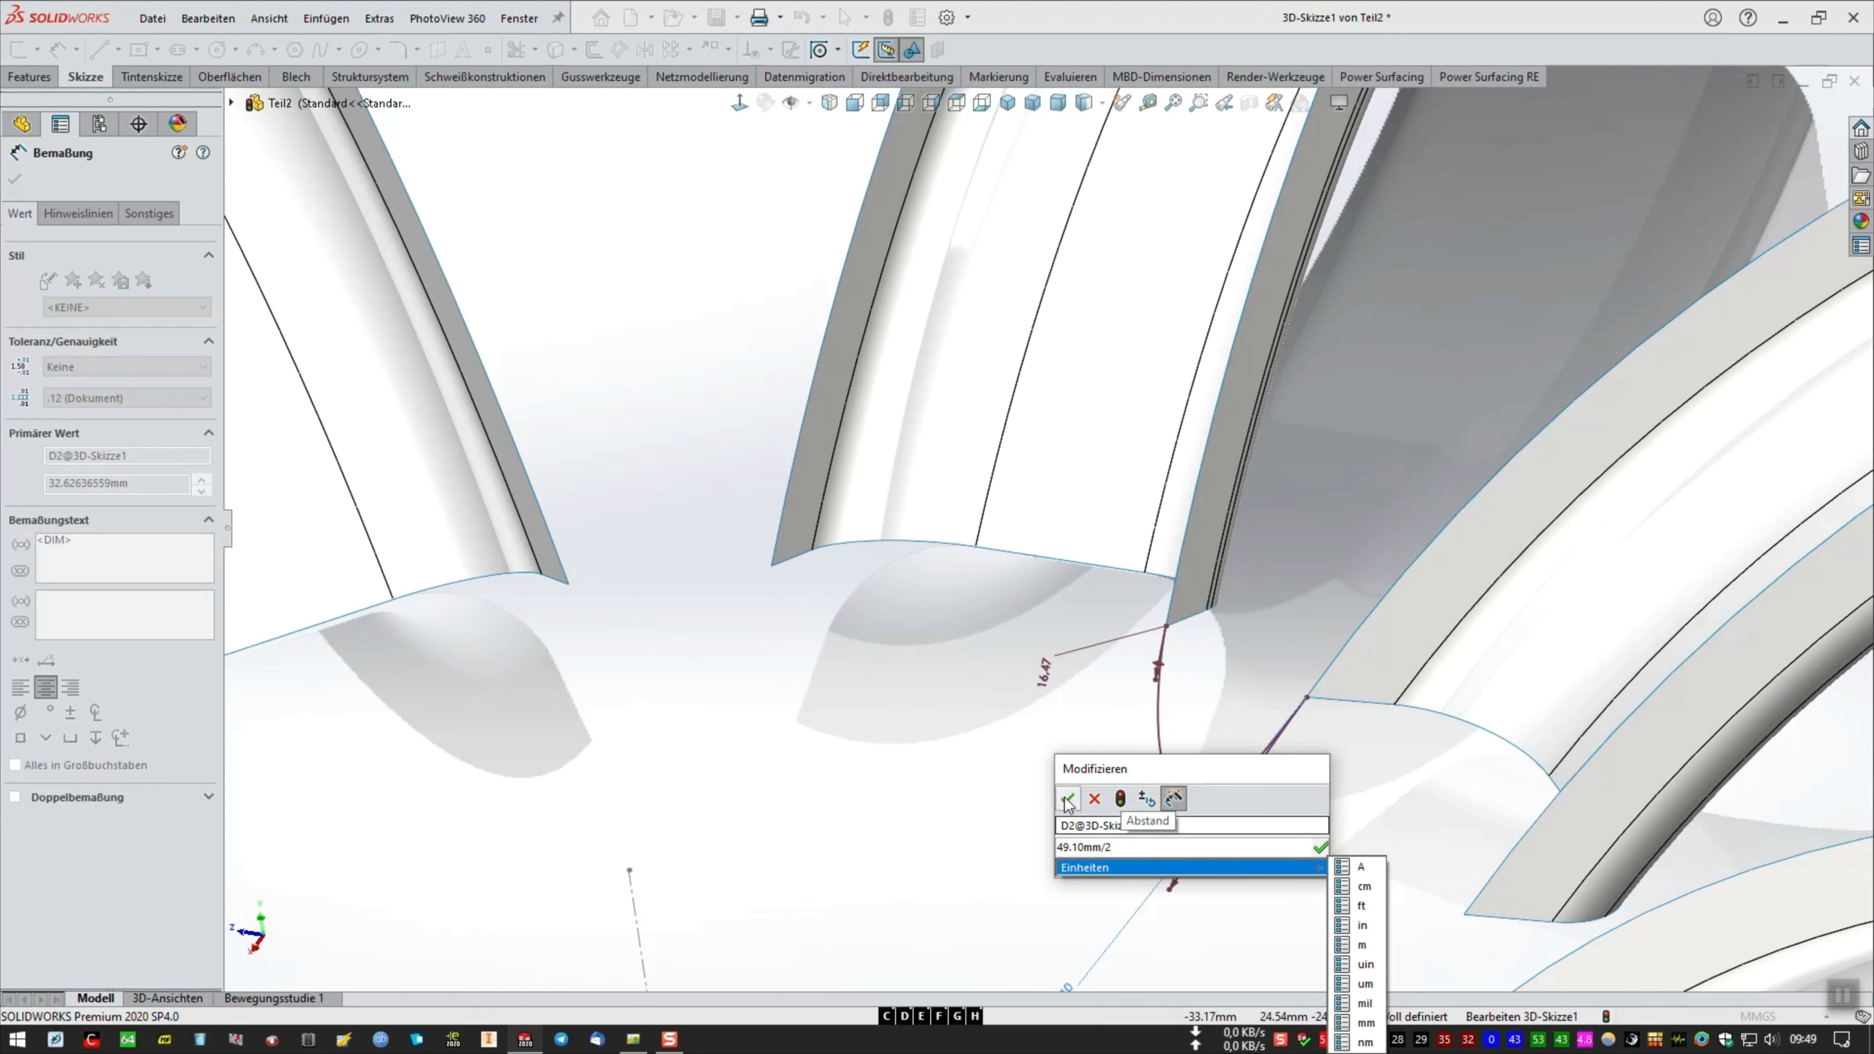
{"action": "key", "text": "Return"}
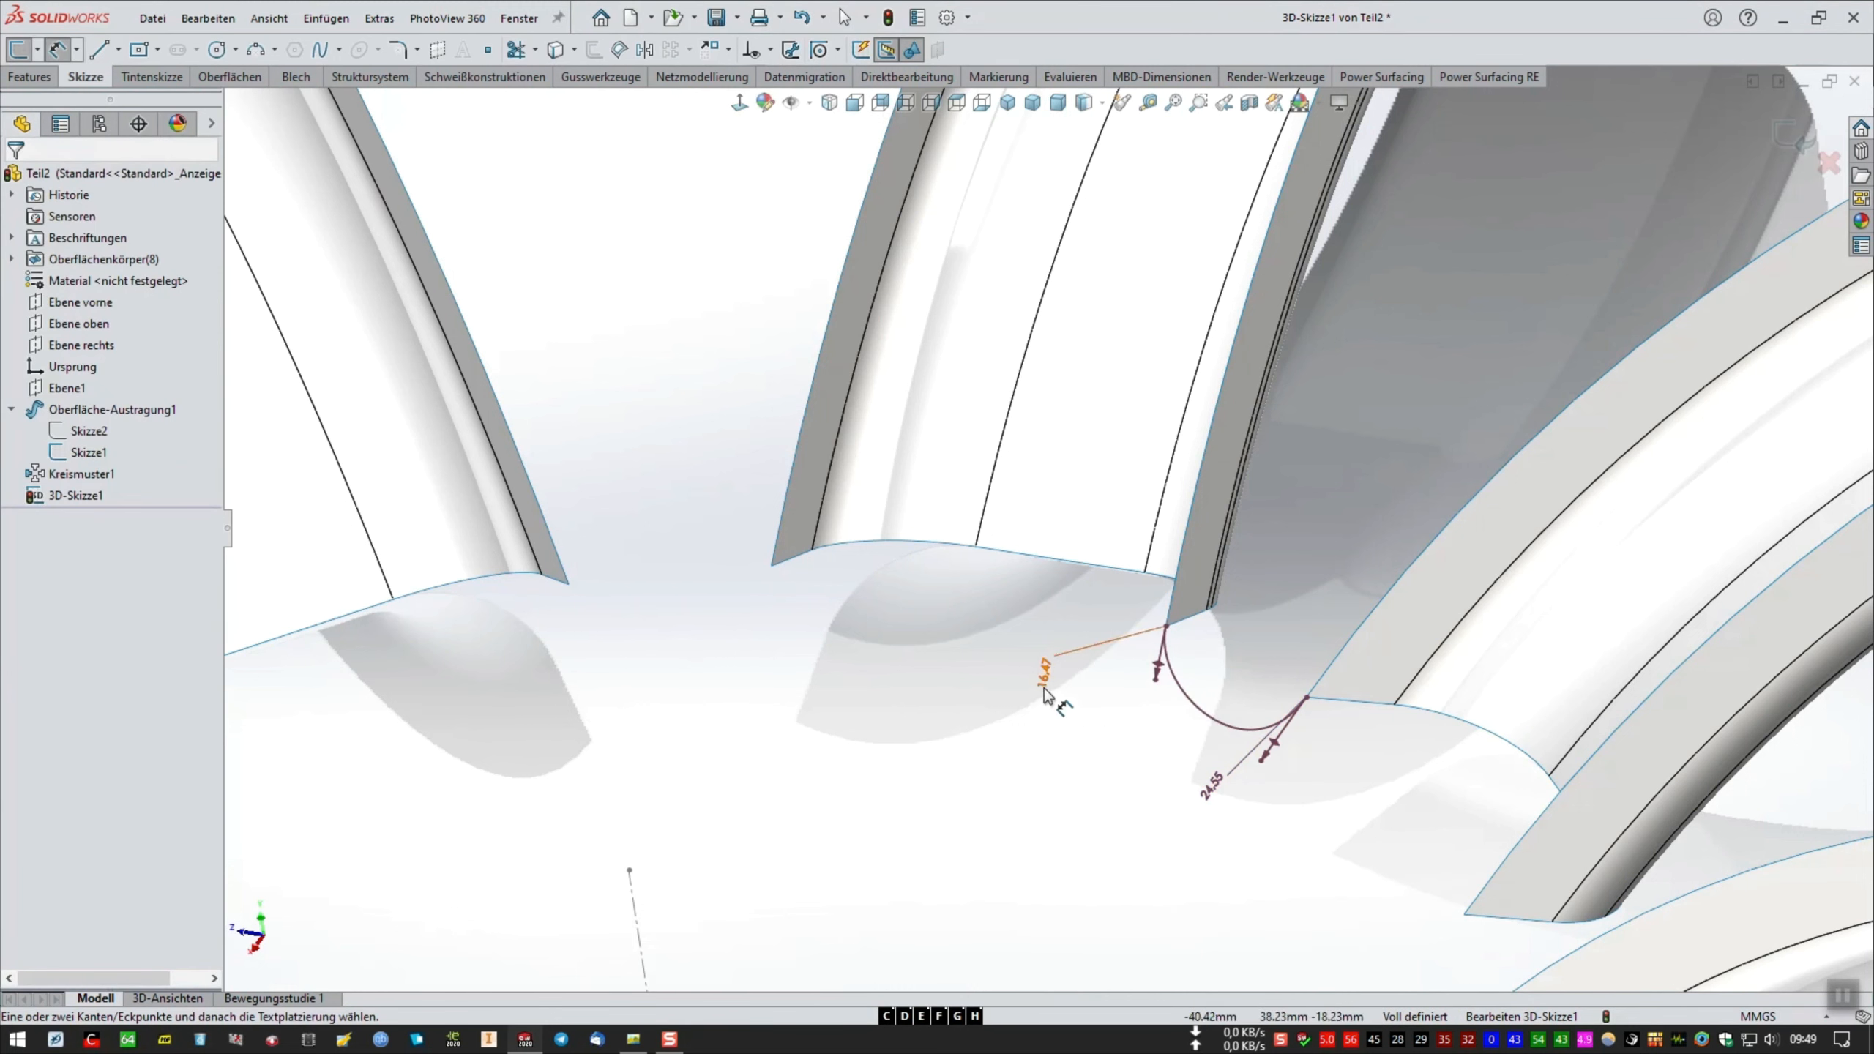
Set the first tangency handle's dimension to 24.55 mm to match the other handle.
{"action": "left_click", "coordinate": [1040, 672]}
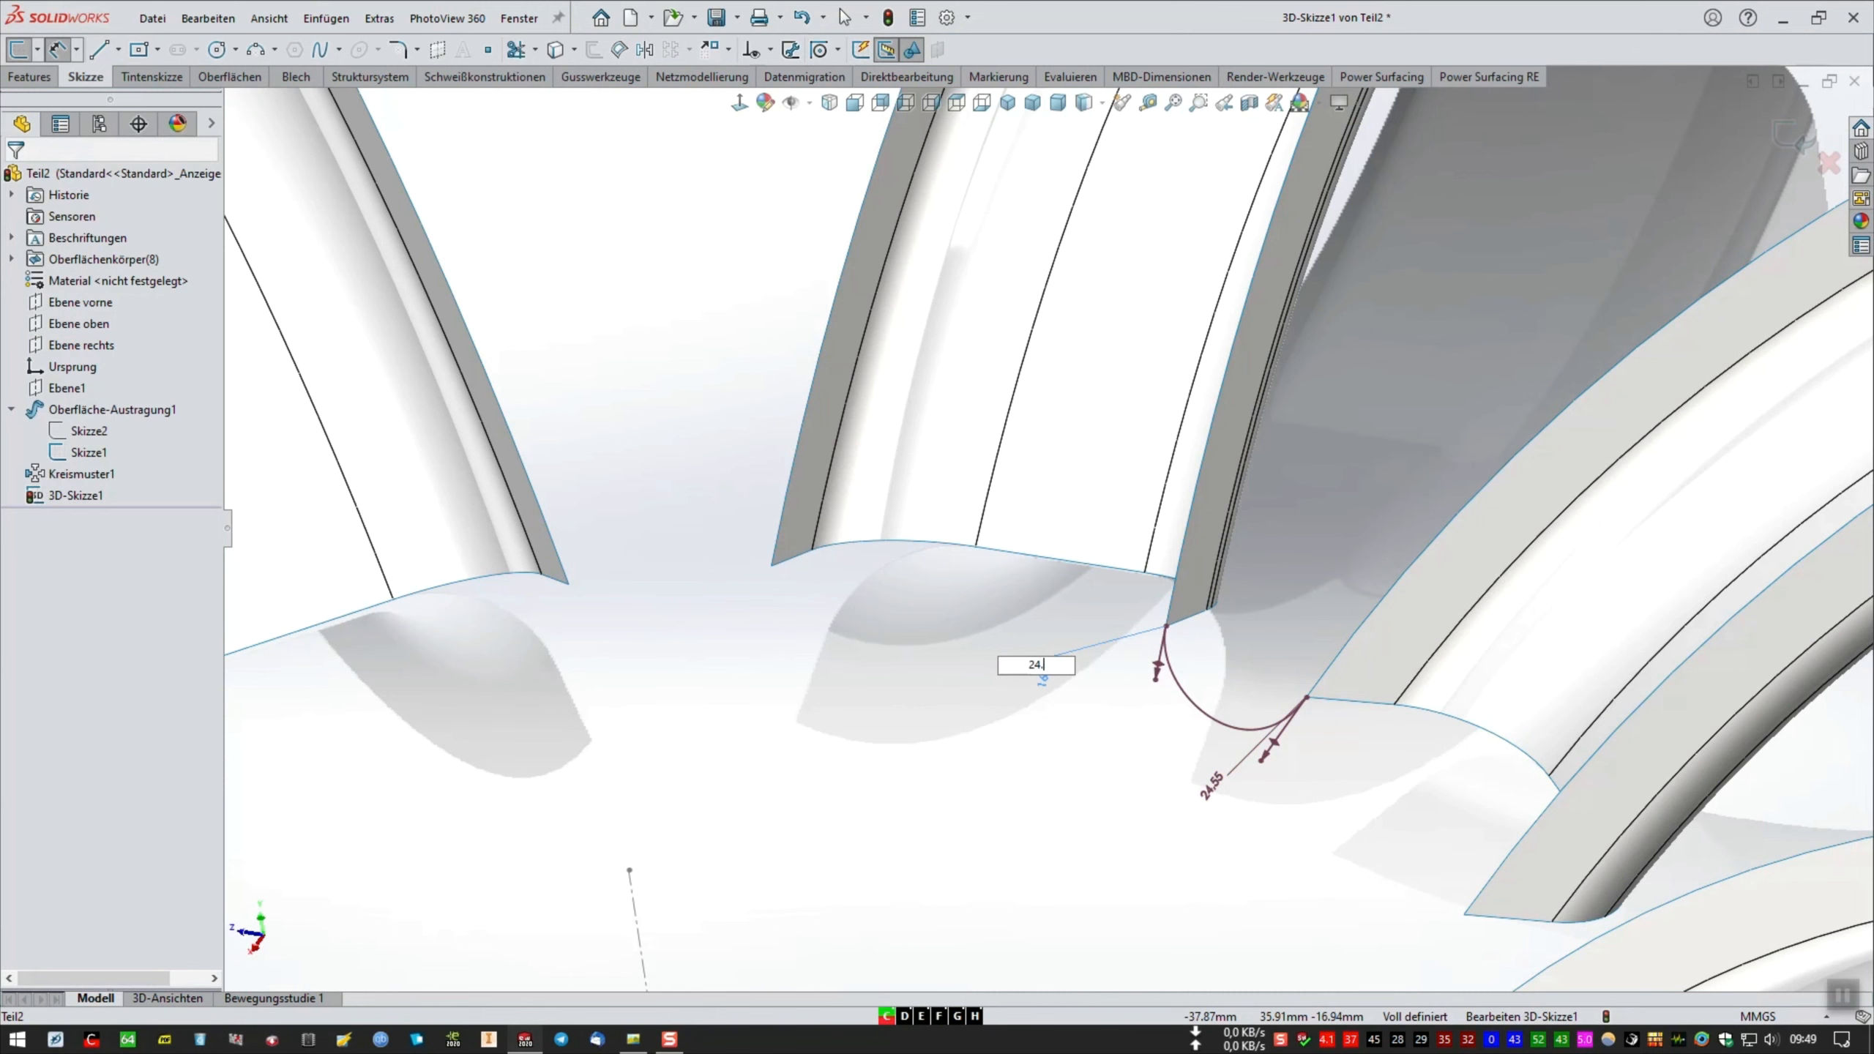
{"action": "type", "text": "24.55"}
{"action": "key", "text": "Return"}
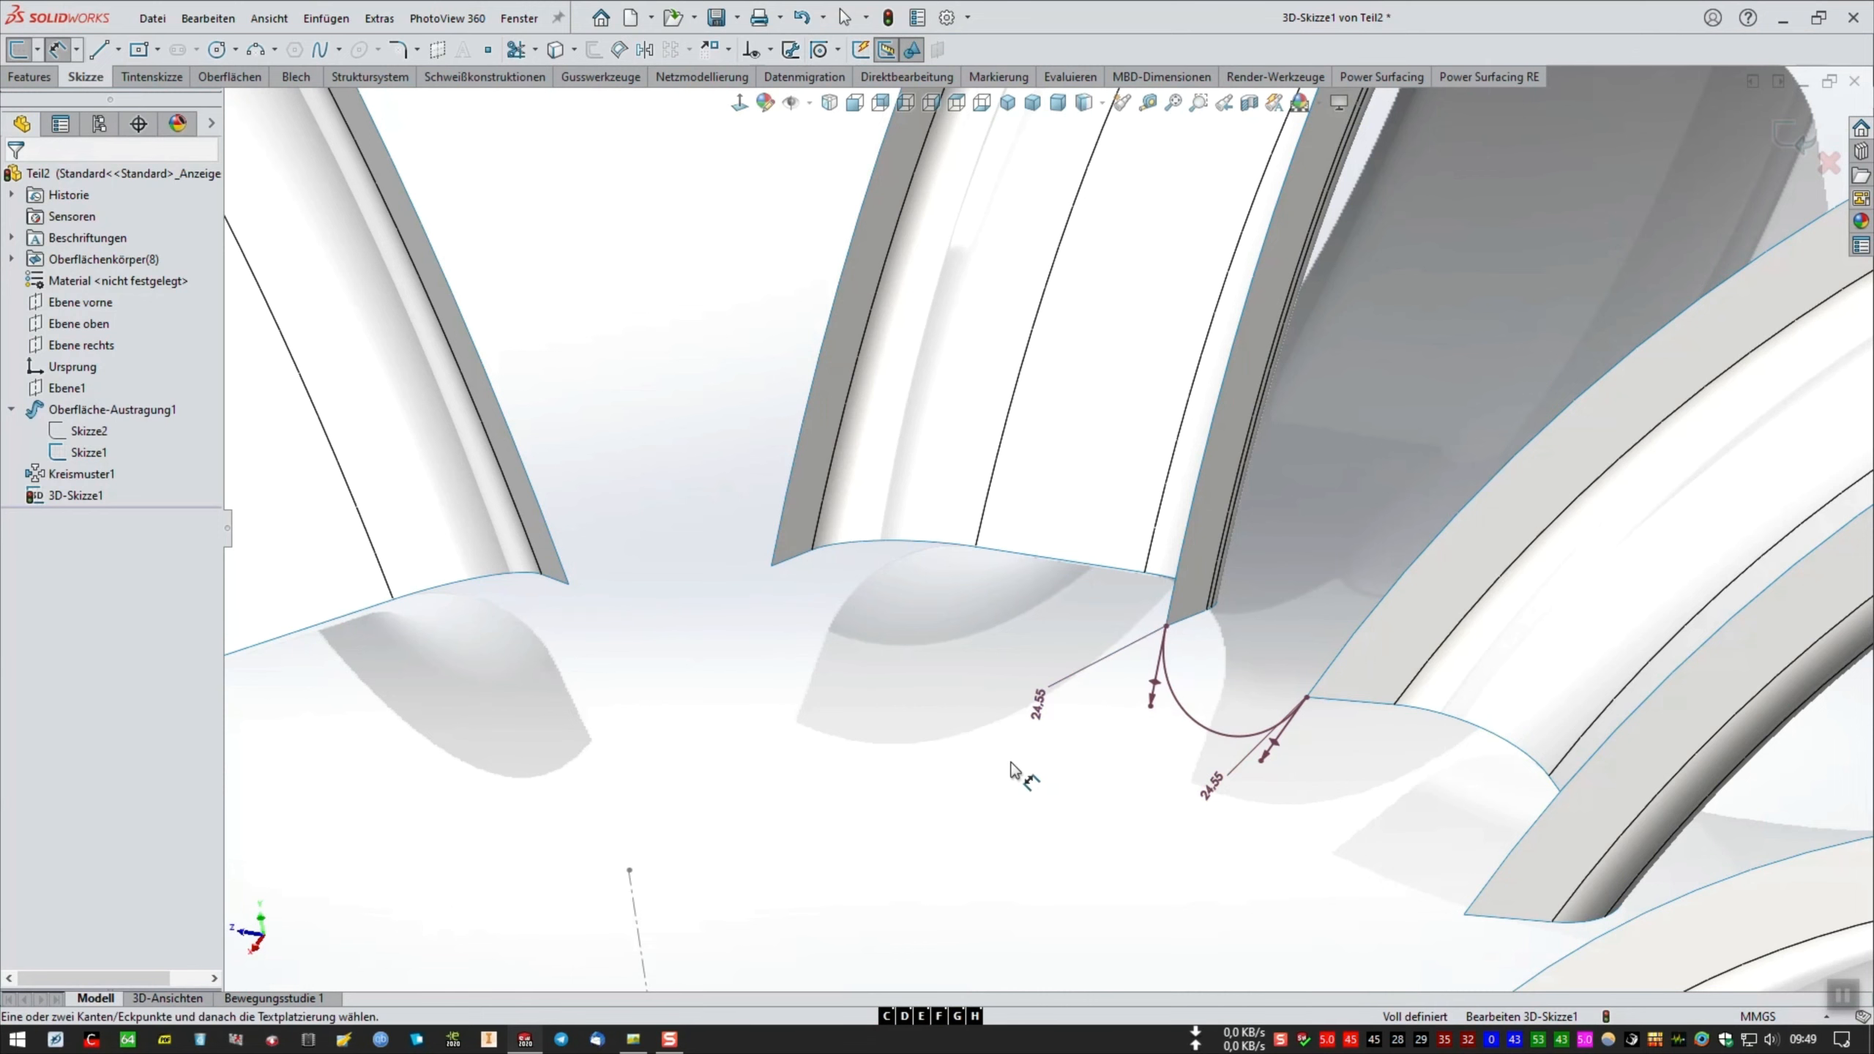
Exit and reopen the 3D sketch, and draw a second two-point spline between the inner ends of the two arms' facing base seams.
{"action": "scroll", "coordinate": [1179, 686], "scroll_direction": "down", "scroll_amount": 5}
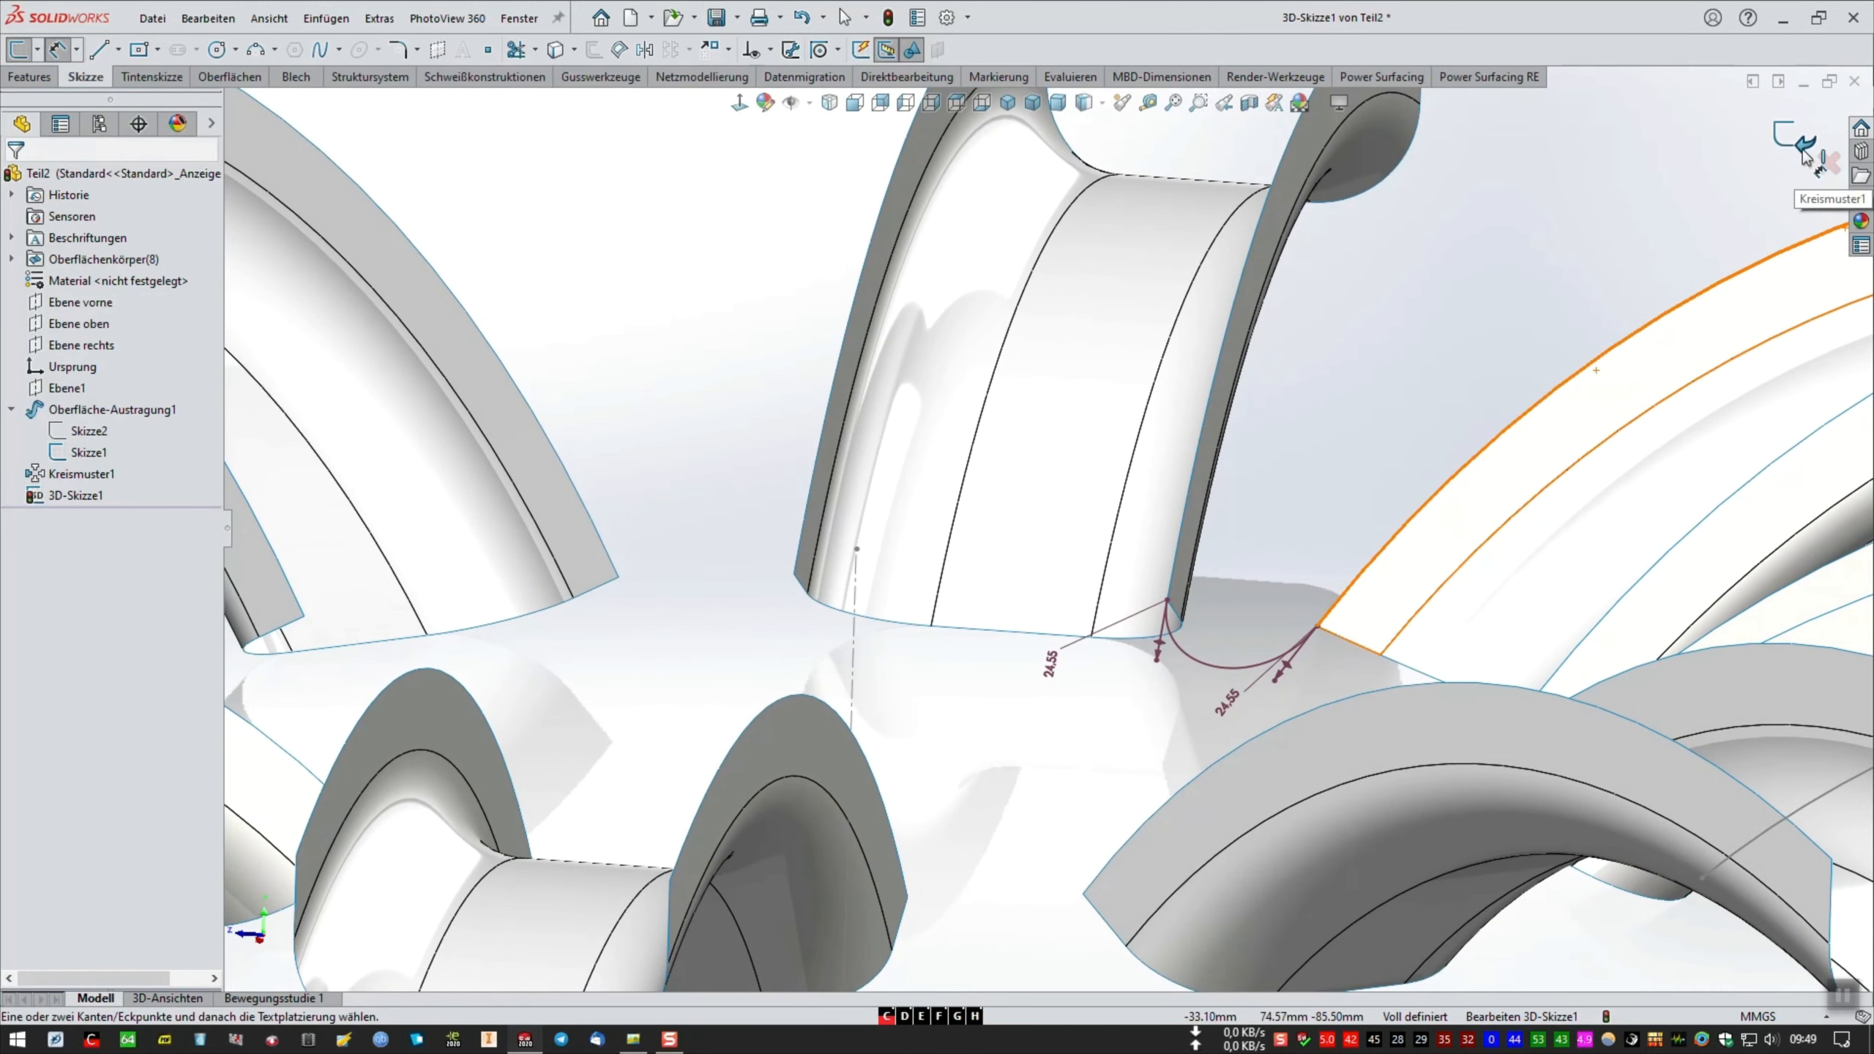
{"action": "left_click", "coordinate": [1794, 139]}
{"action": "left_click", "coordinate": [35, 56]}
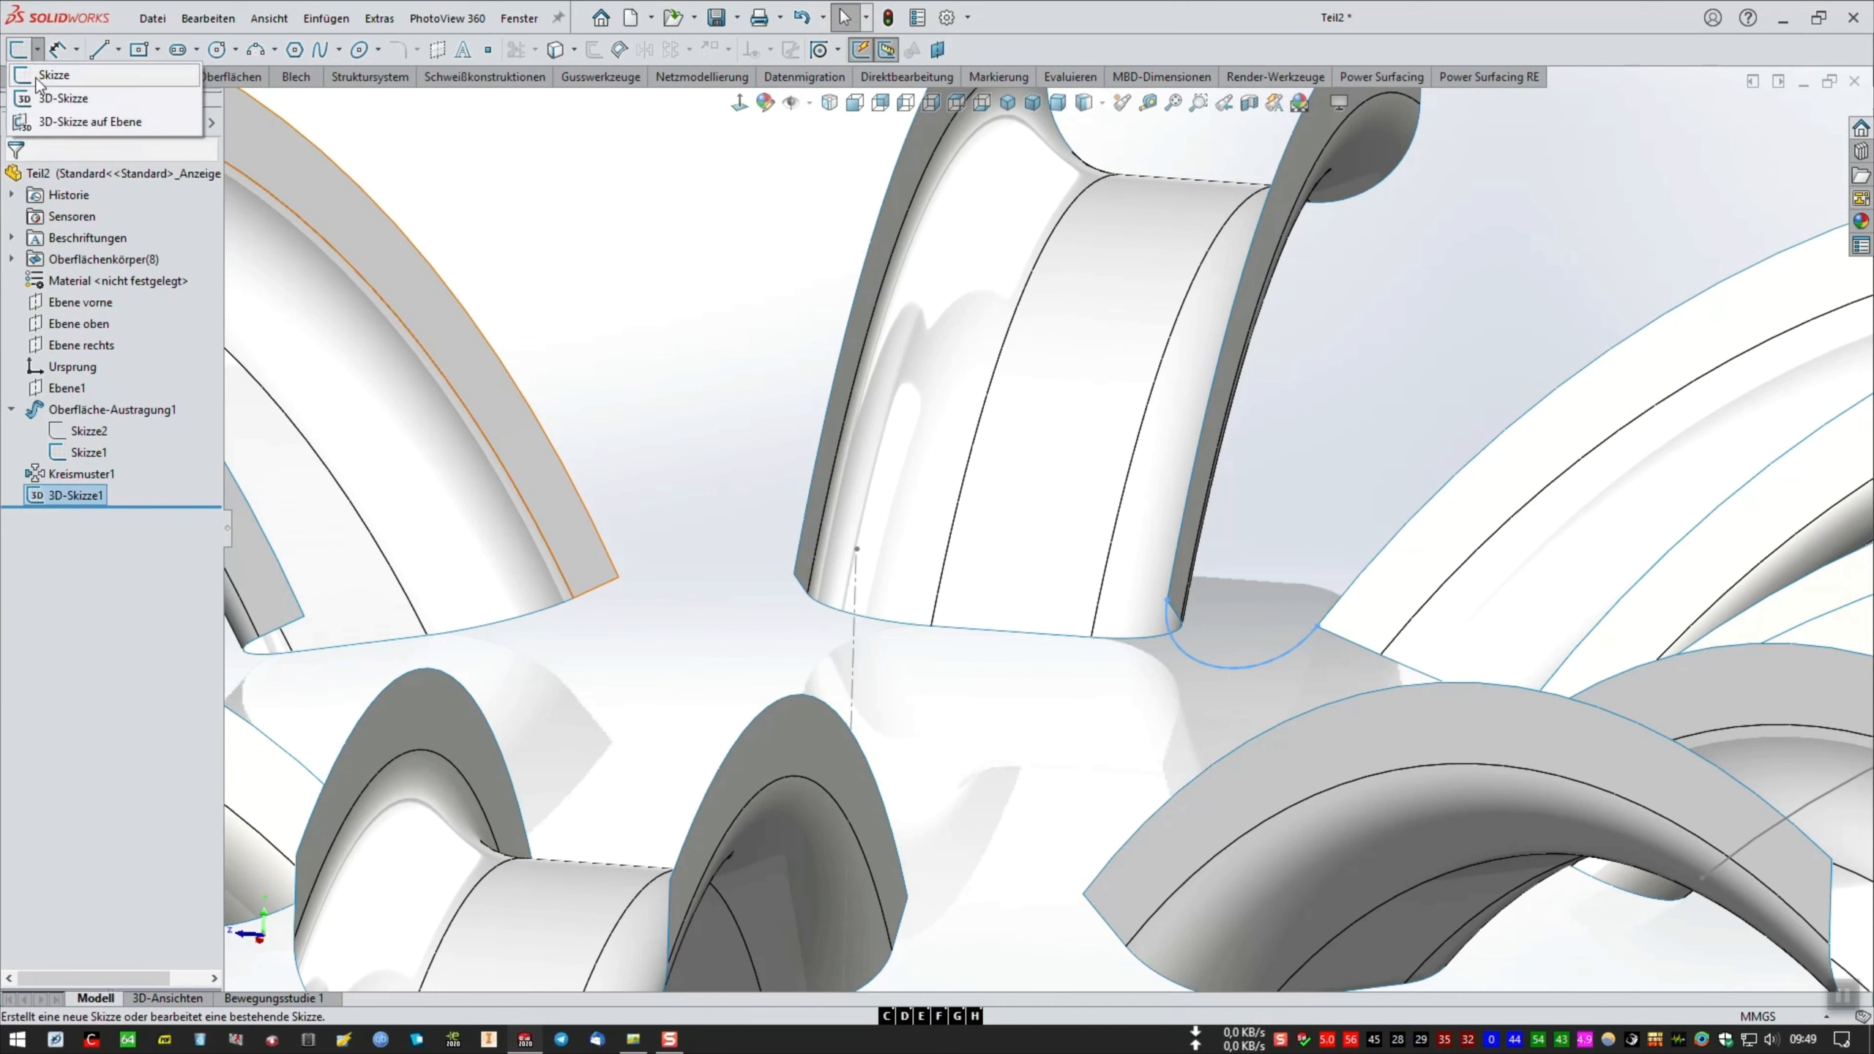
{"action": "left_click", "coordinate": [44, 83]}
{"action": "left_click", "coordinate": [319, 50]}
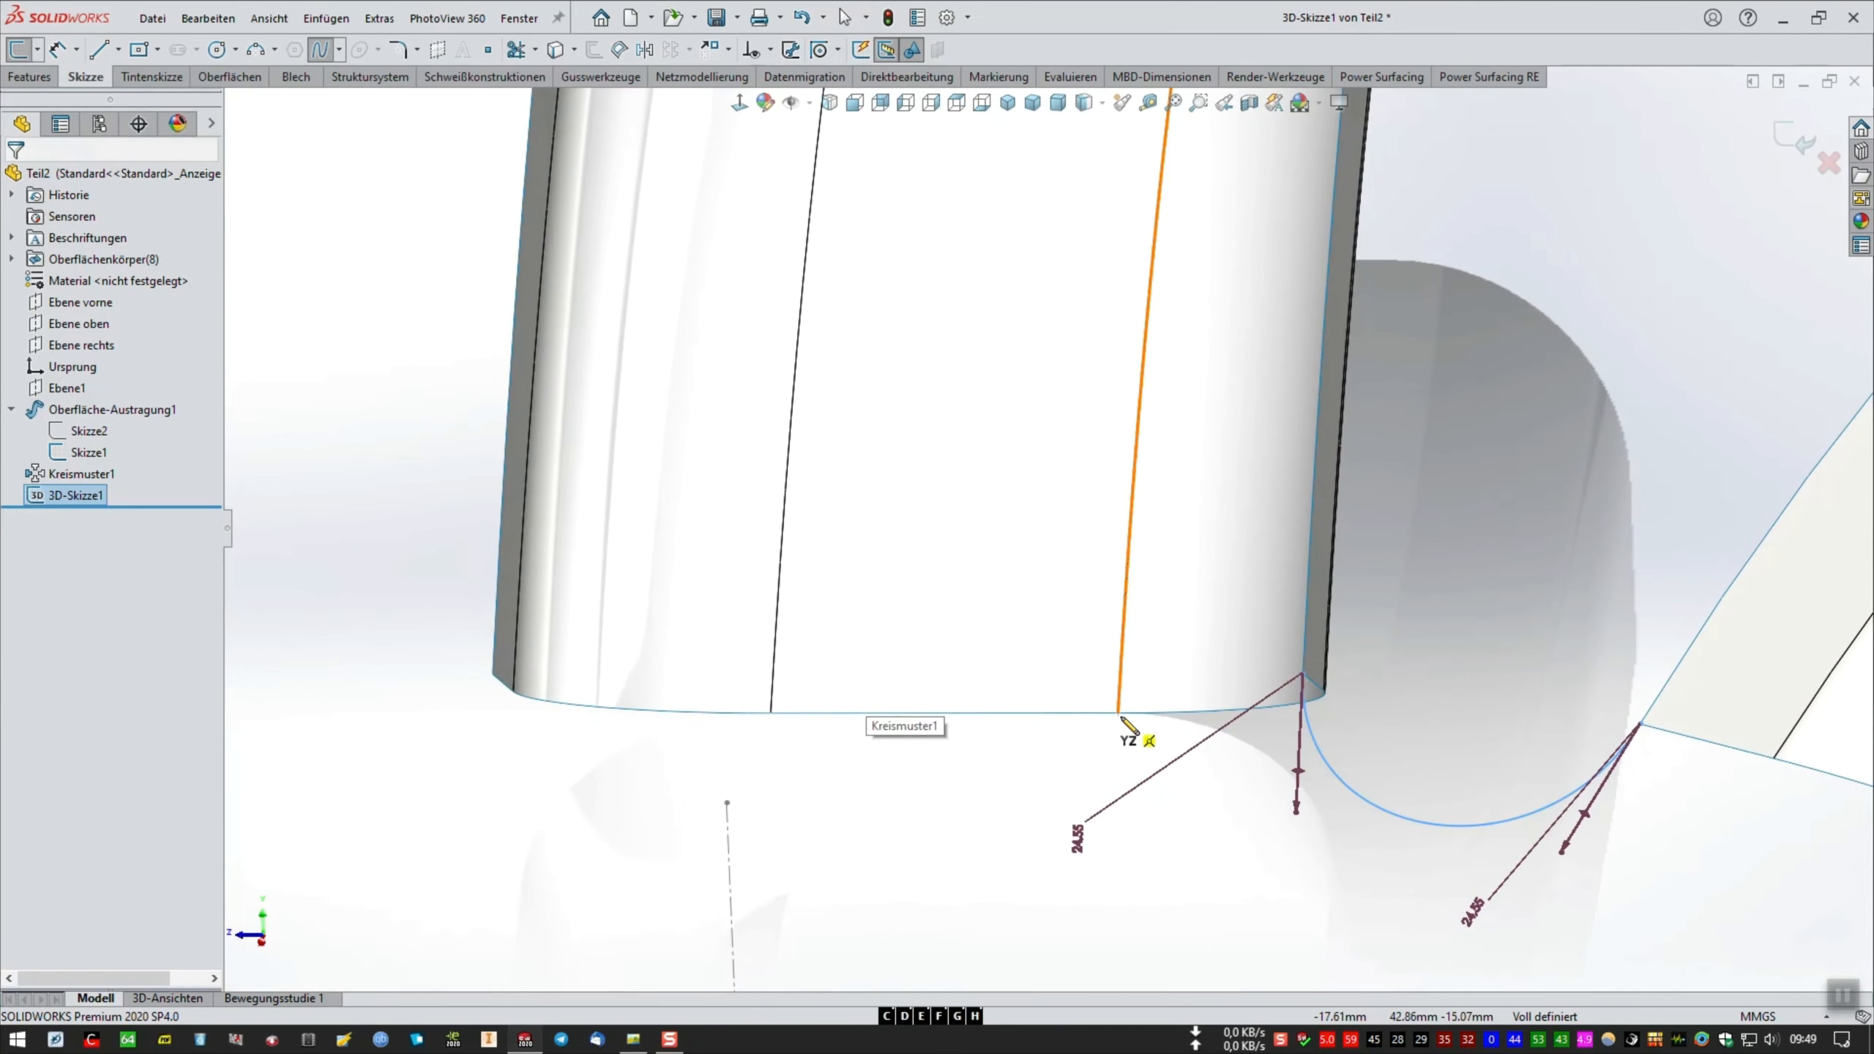
{"action": "left_click", "coordinate": [1120, 714]}
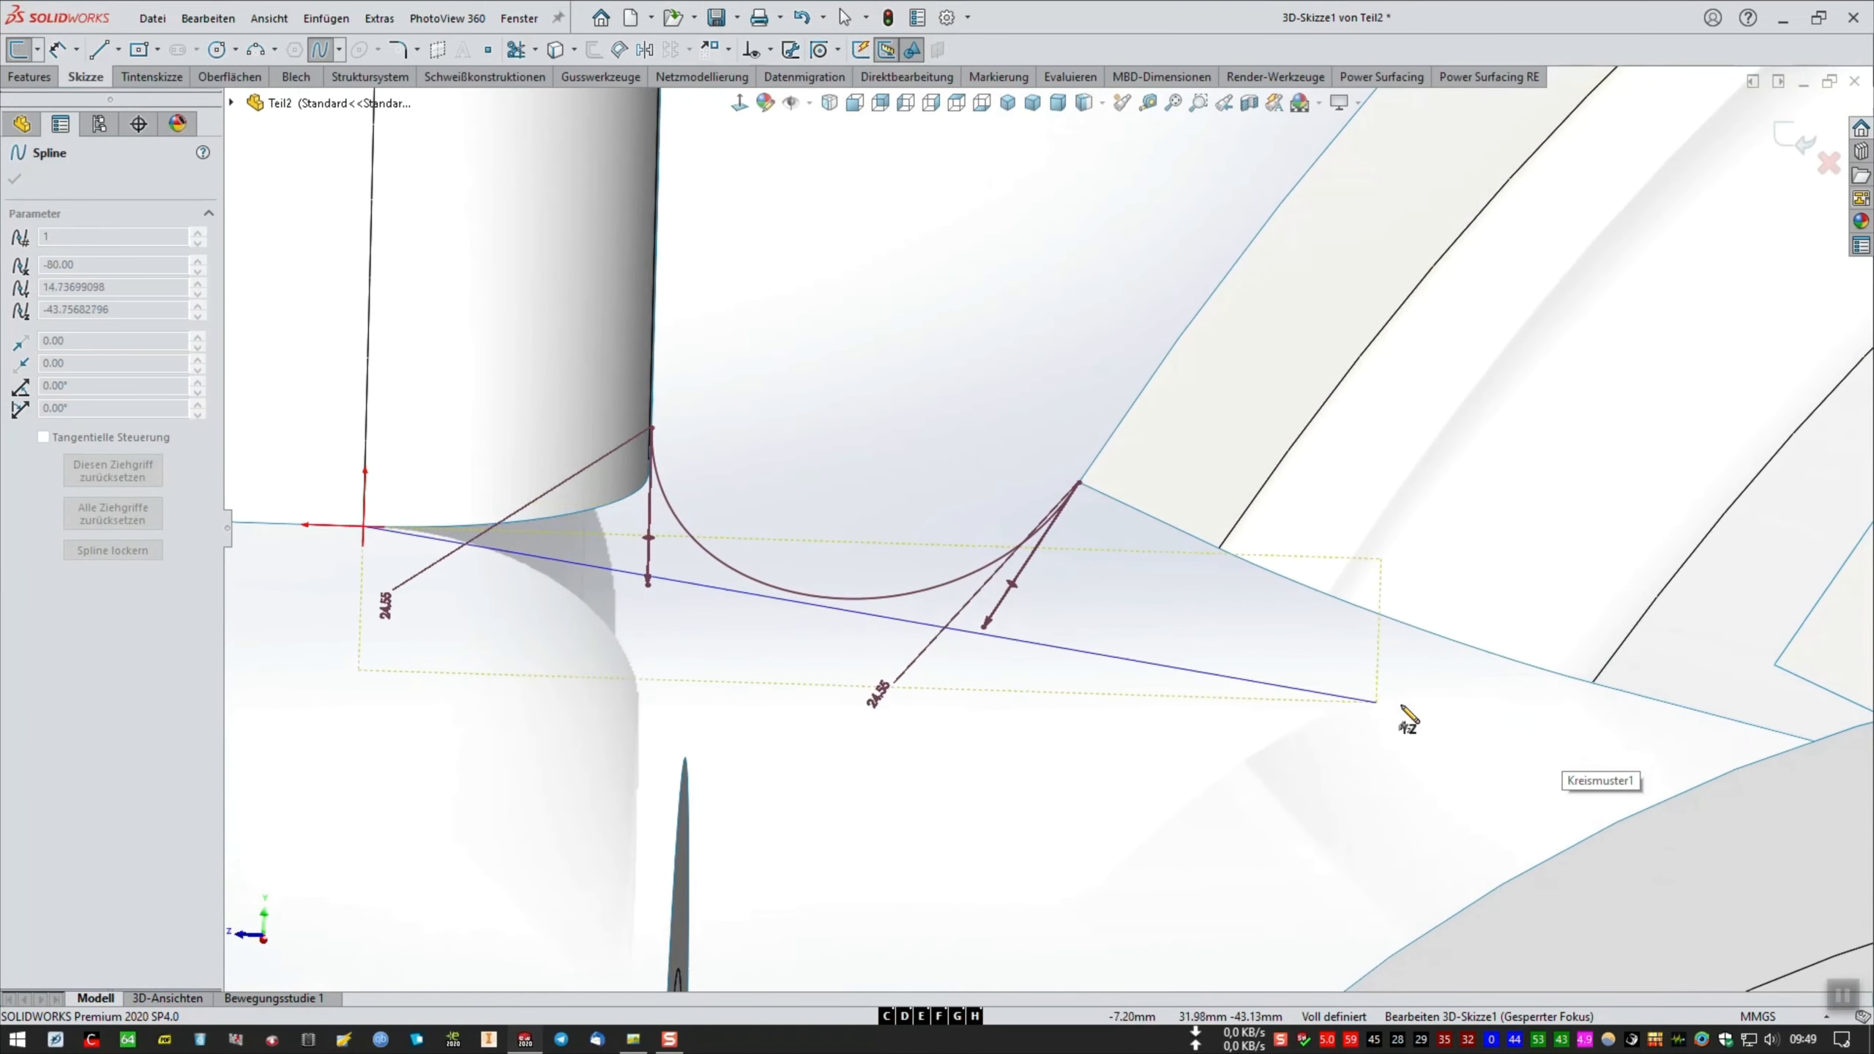
{"action": "left_click", "coordinate": [1592, 682]}
{"action": "right_click", "coordinate": [1592, 683]}
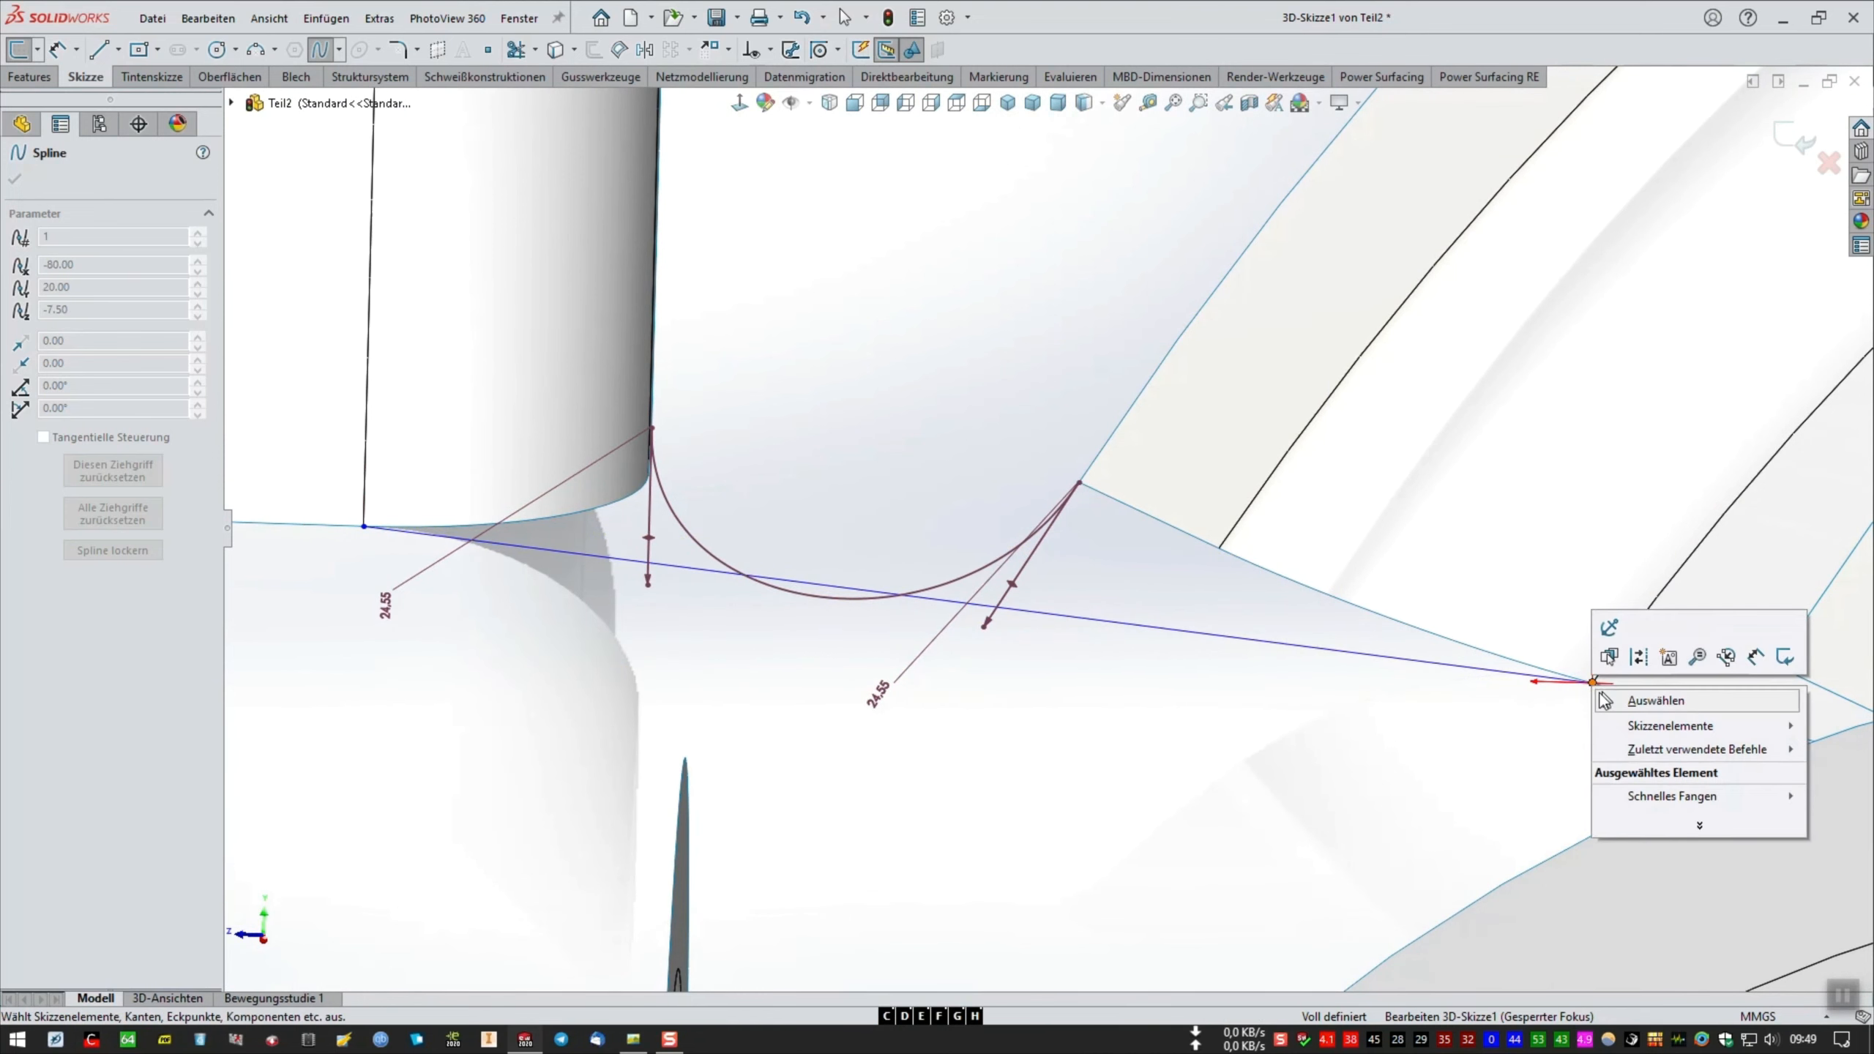
{"action": "left_click", "coordinate": [1622, 696]}
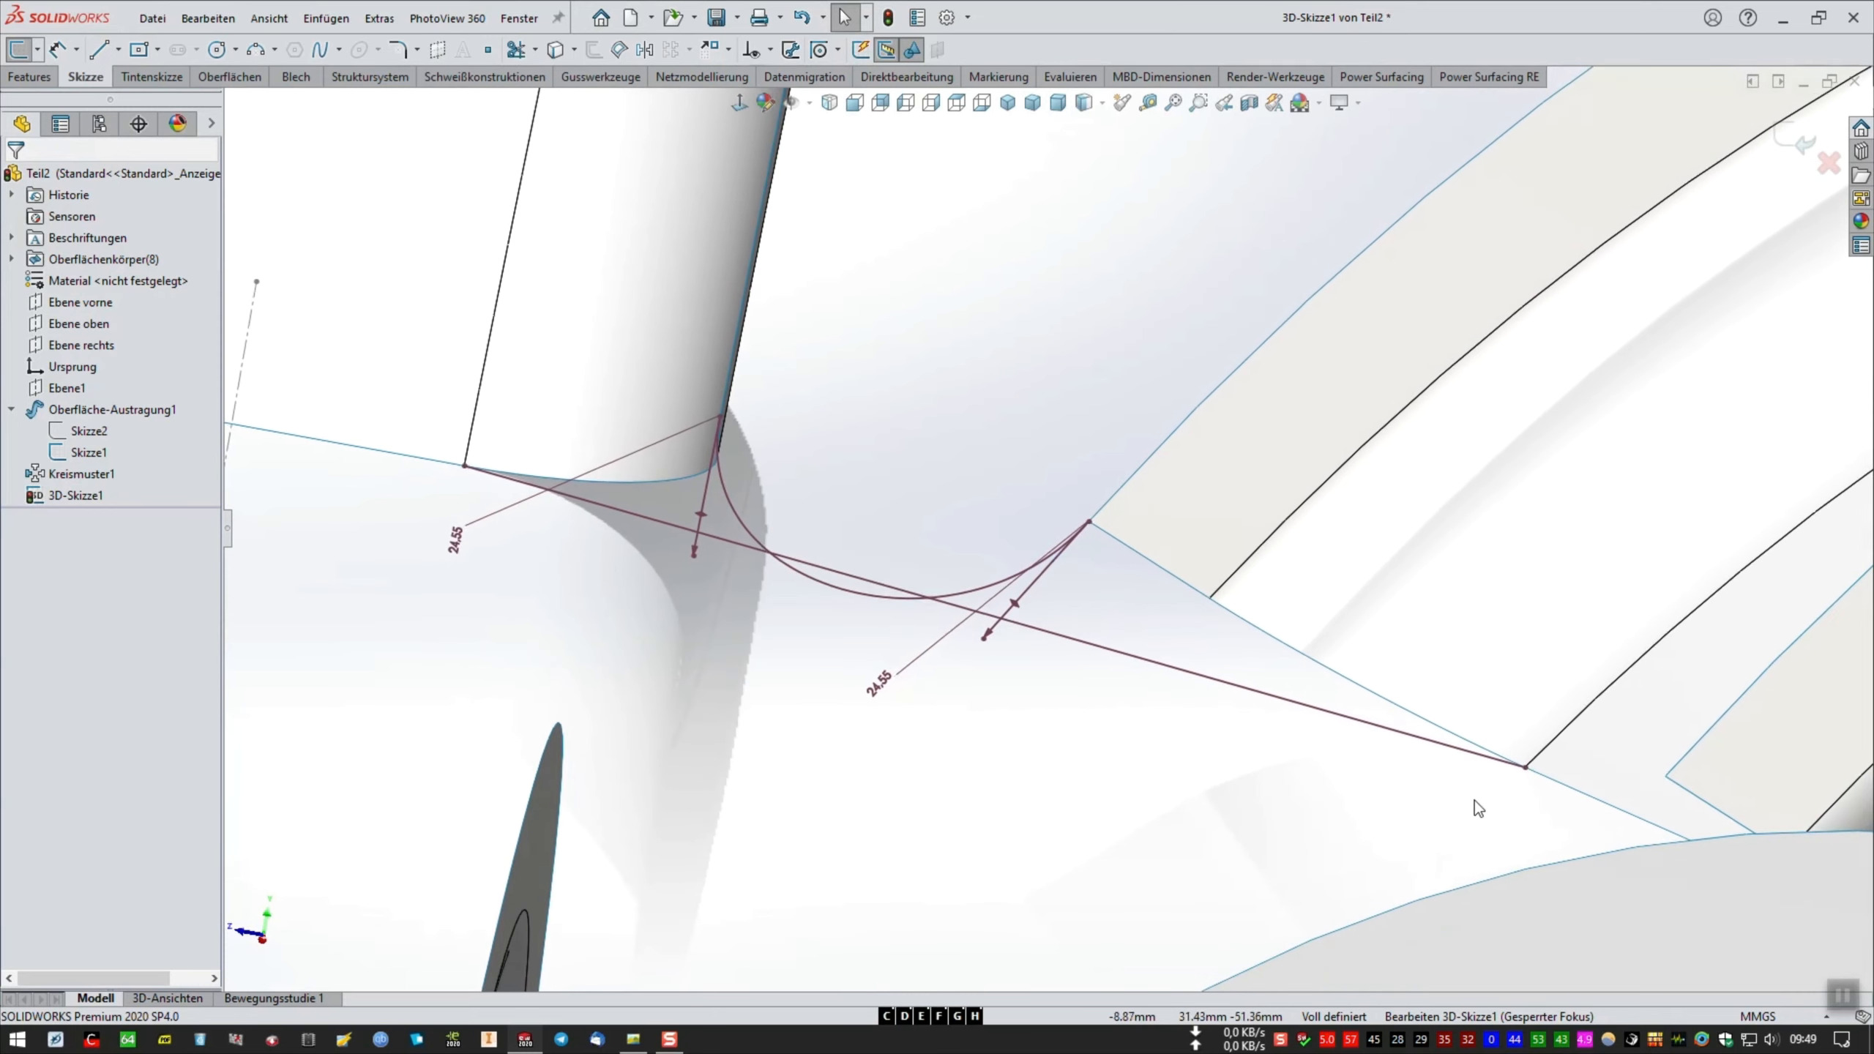
Make the second spline tangent to the base seam edge of each of the two adjacent arms.
{"action": "left_click", "coordinate": [586, 497]}
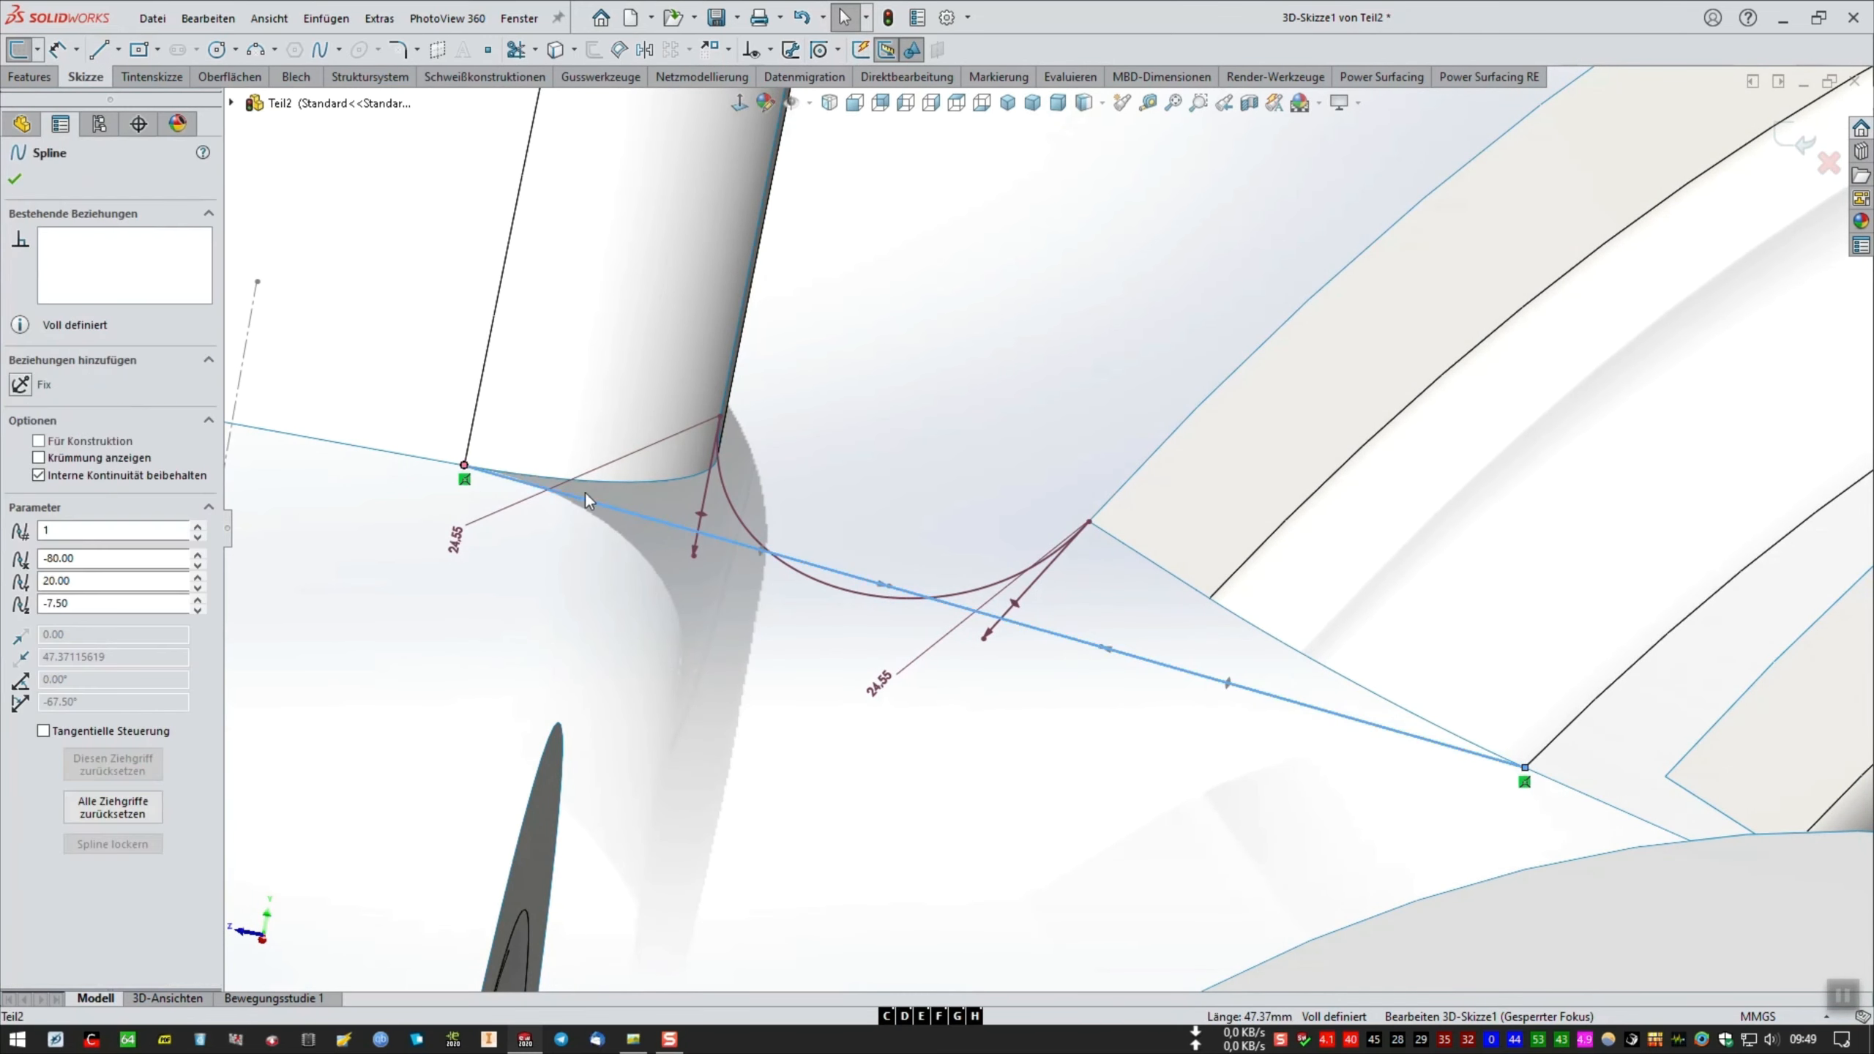
{"action": "left_click", "coordinate": [476, 441], "text": "ctrl"}
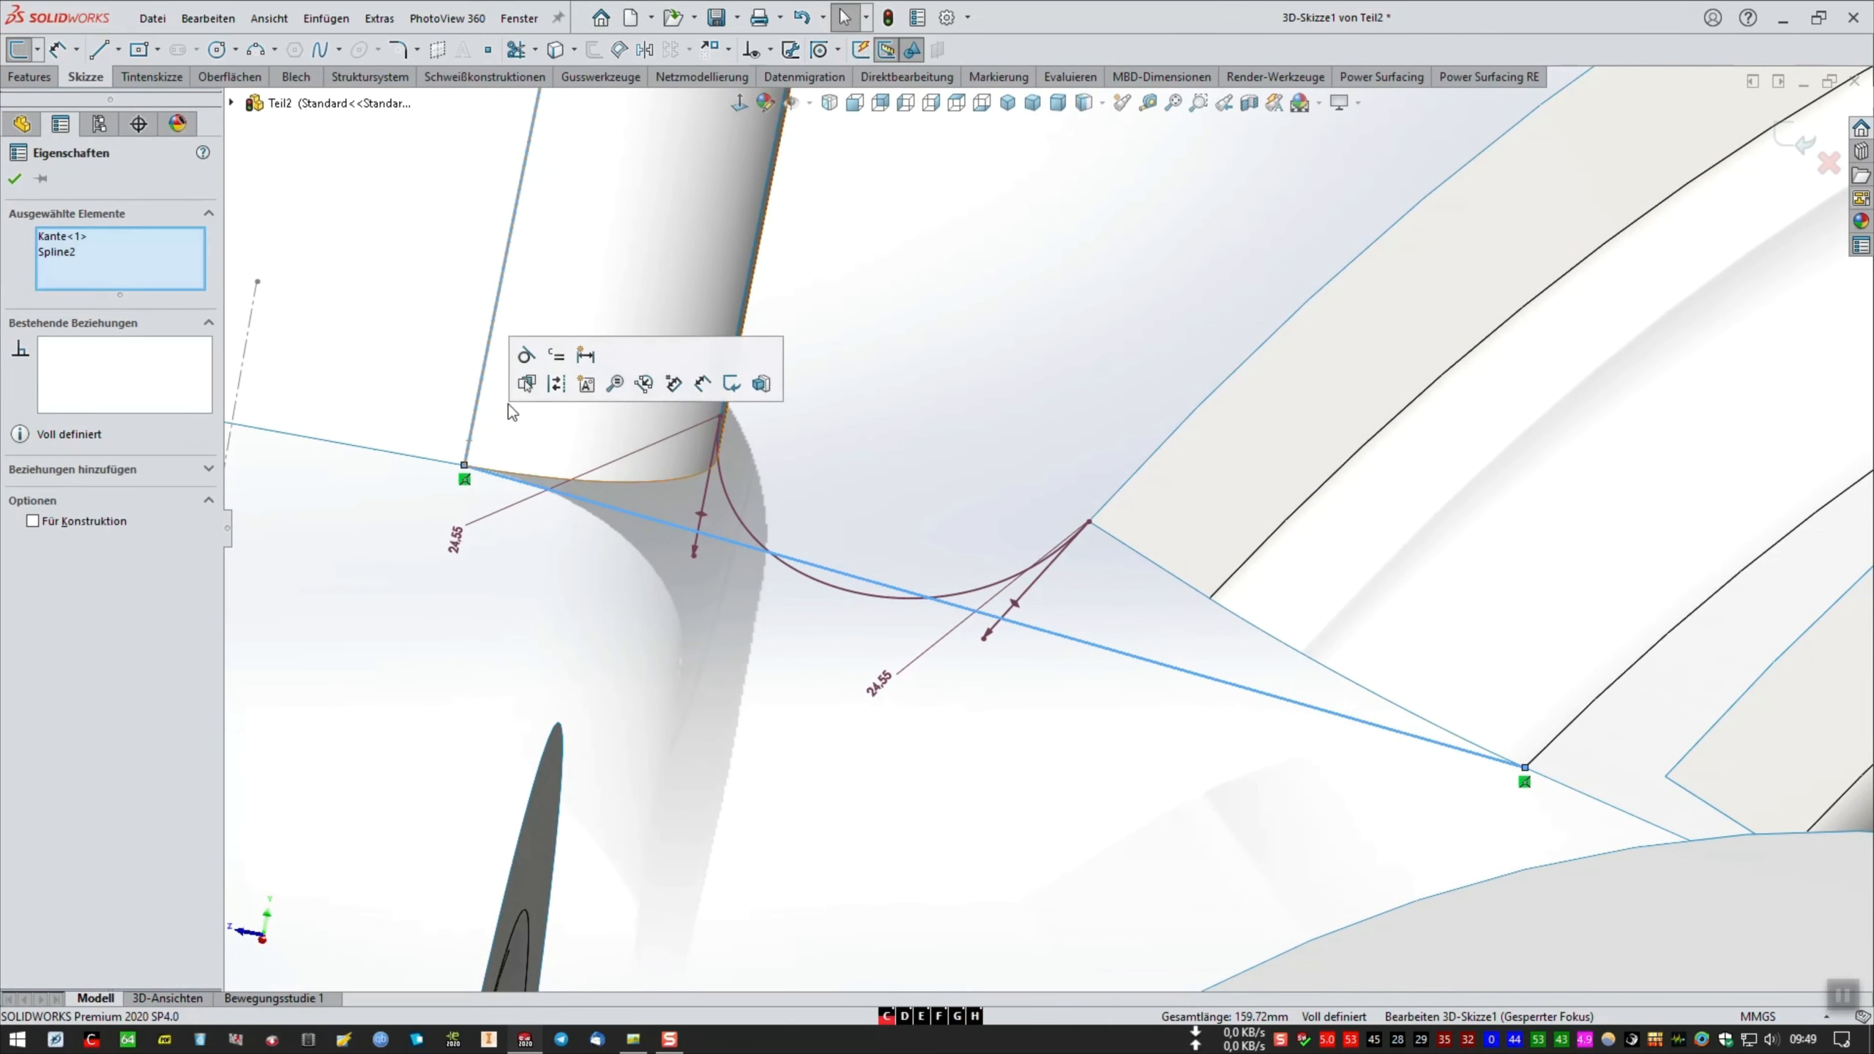
{"action": "left_click", "coordinate": [525, 357]}
{"action": "left_click", "coordinate": [376, 586]}
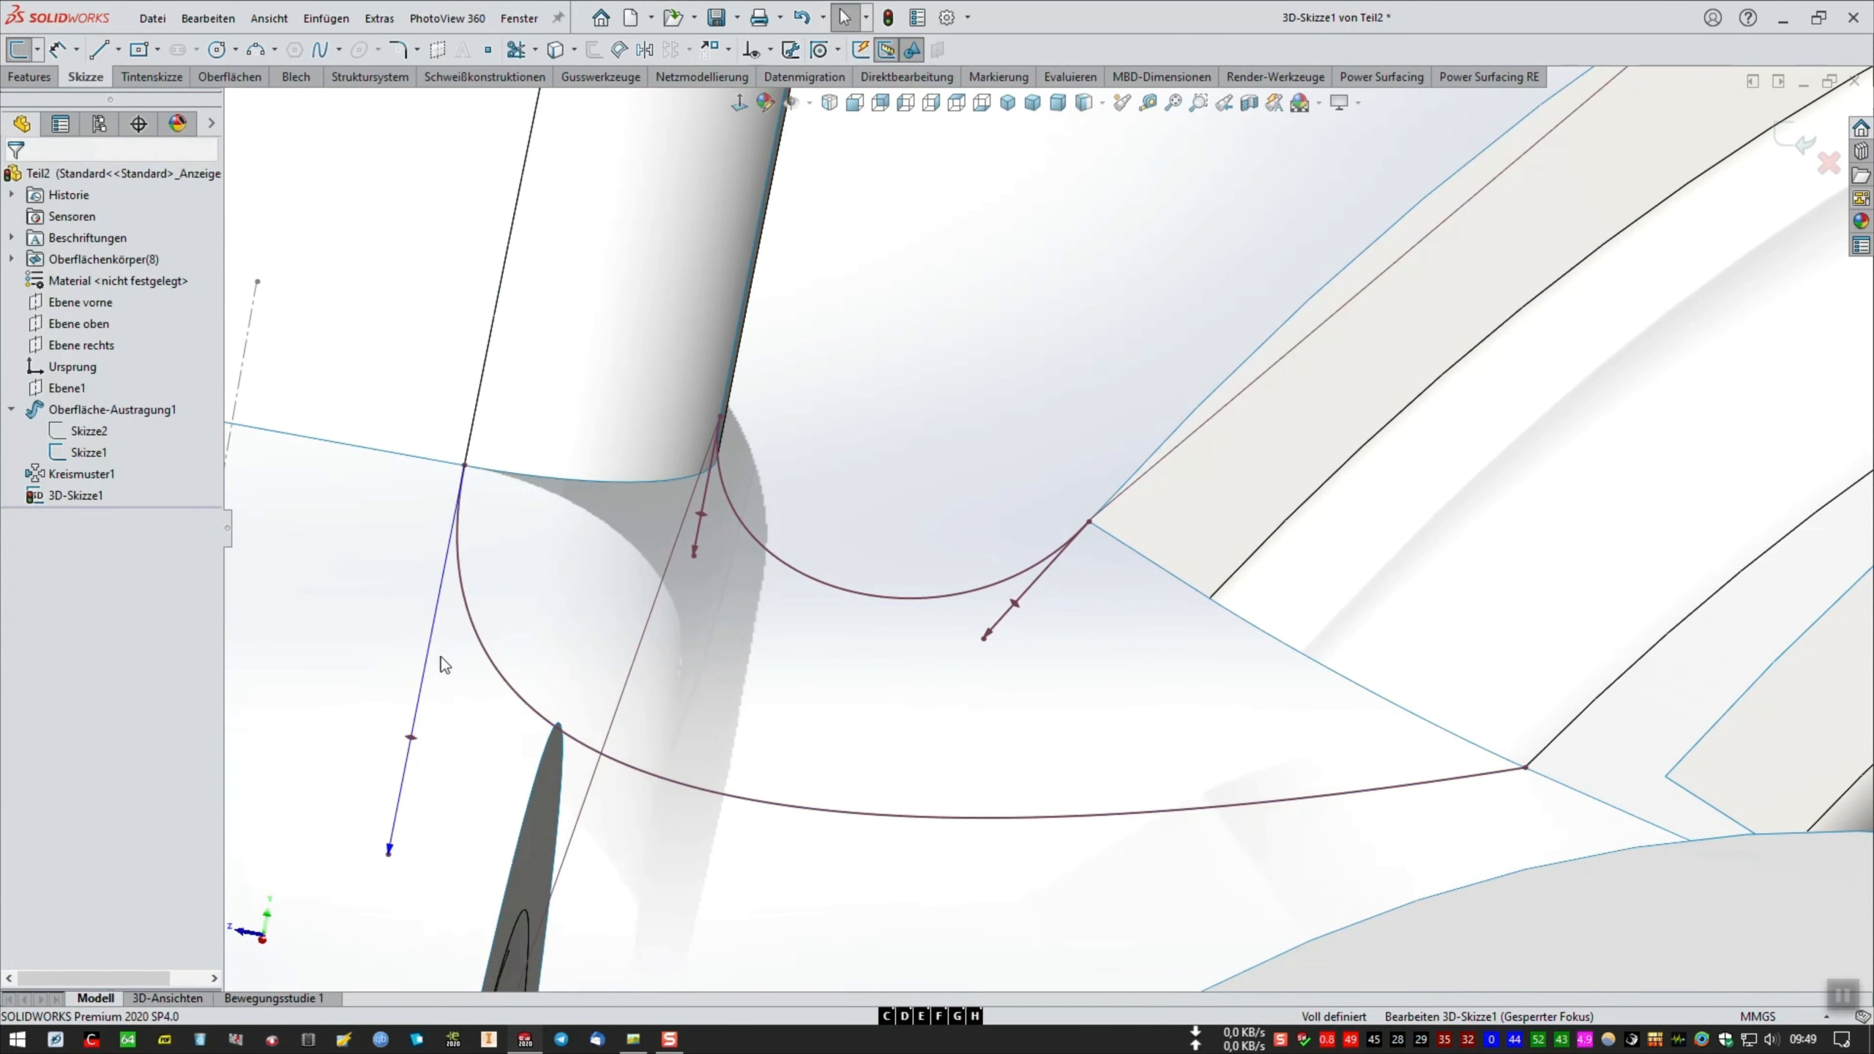
{"action": "left_click", "coordinate": [1317, 810]}
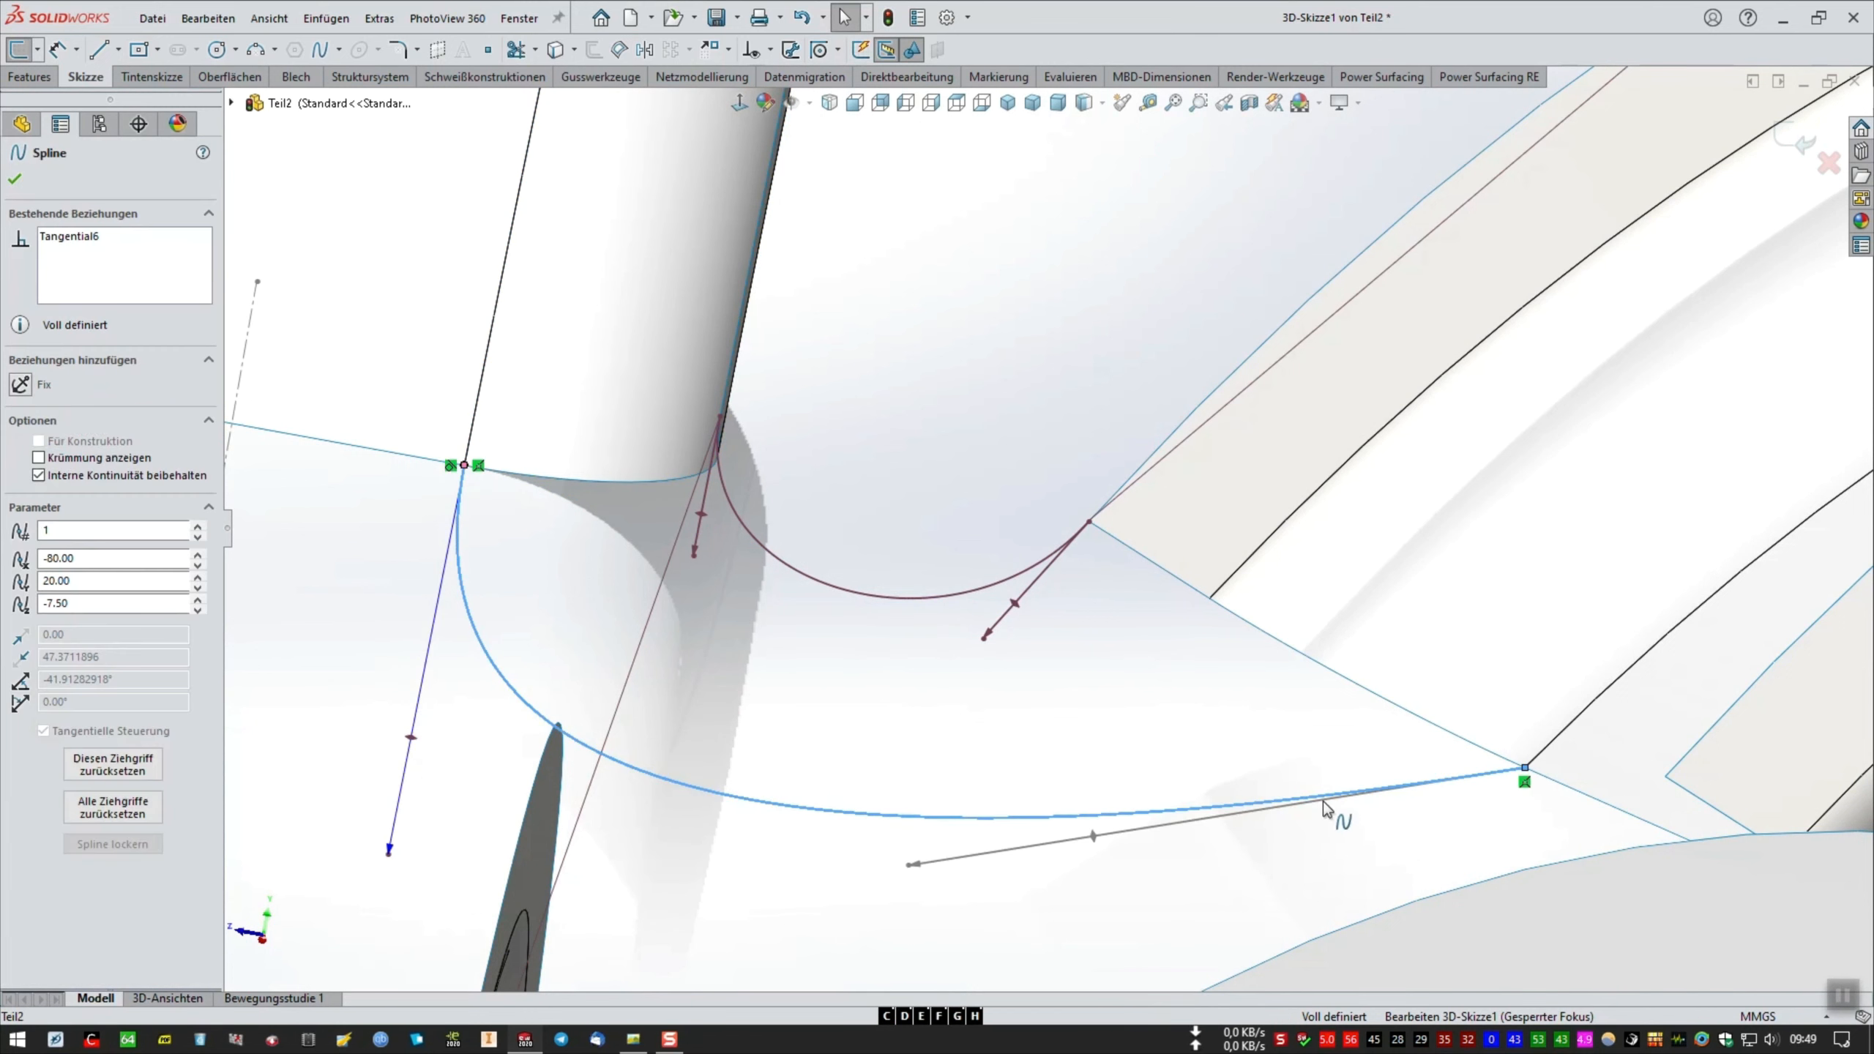
{"action": "left_click", "coordinate": [1564, 749], "text": "ctrl"}
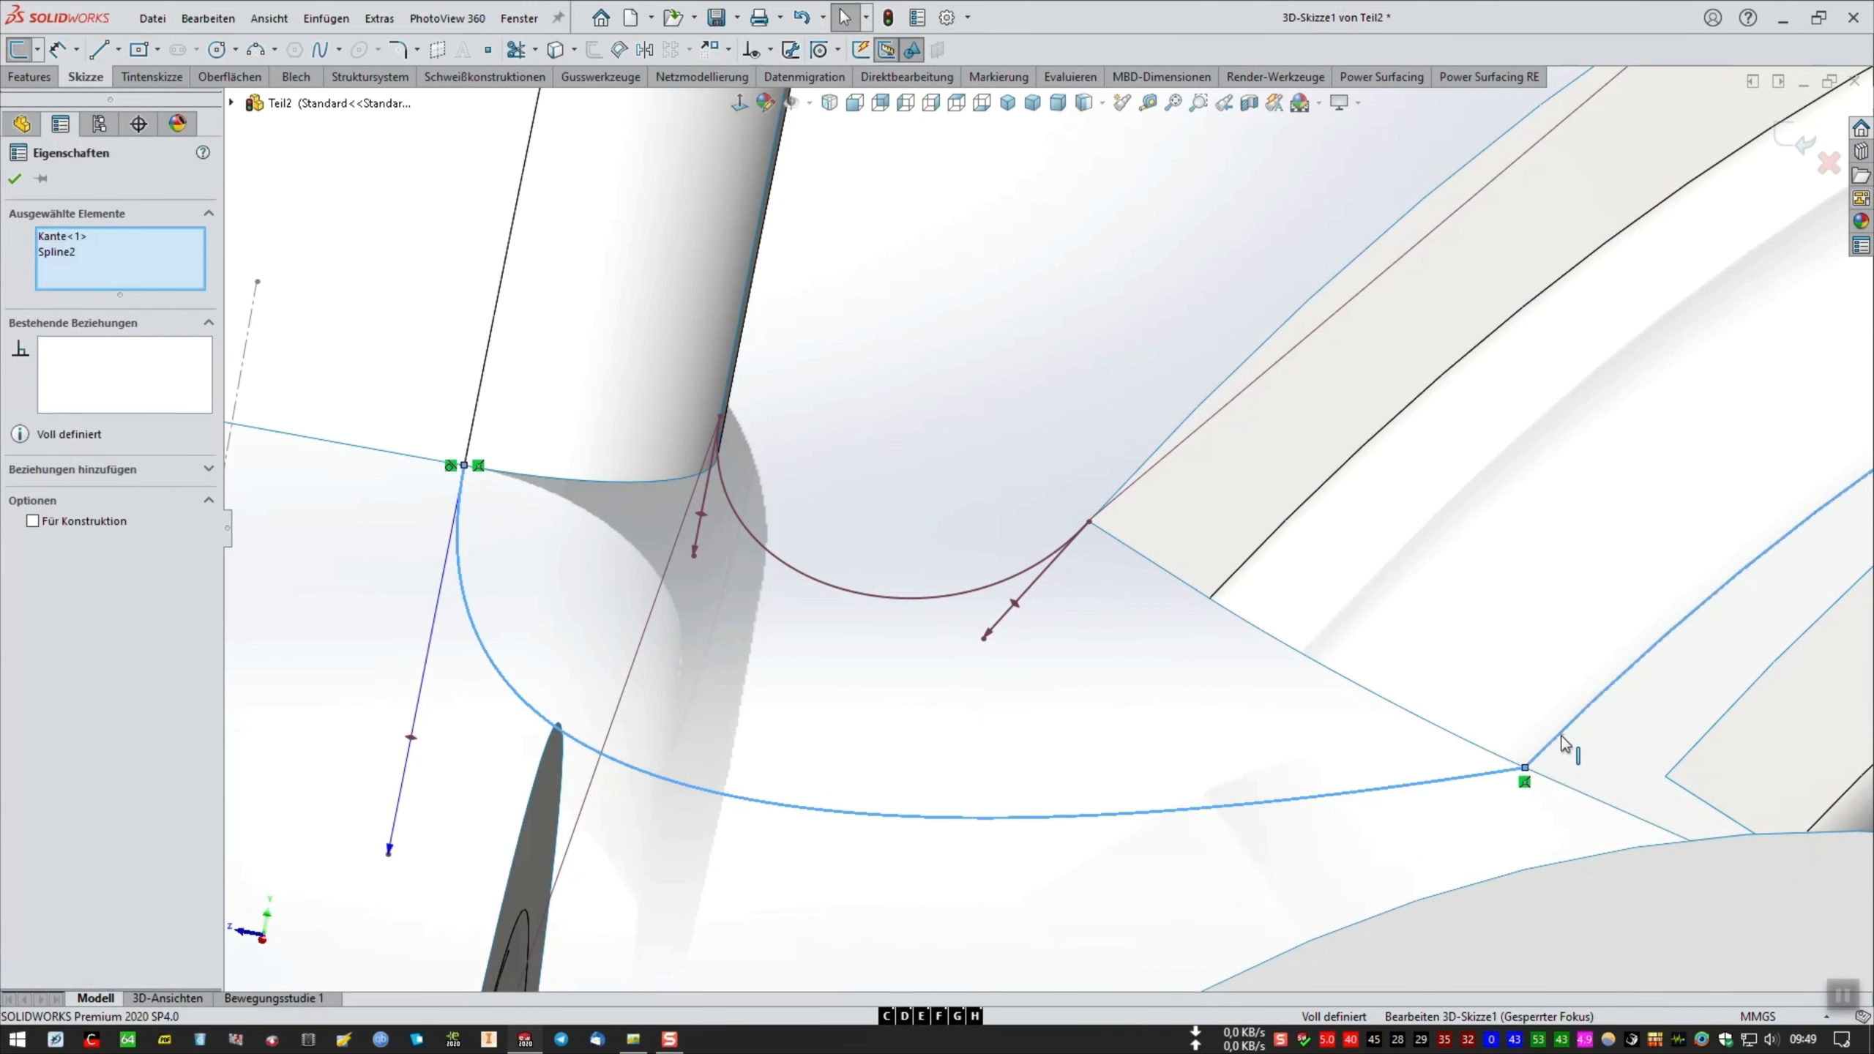
{"action": "left_click", "coordinate": [1614, 649]}
{"action": "scroll", "coordinate": [1569, 730], "scroll_direction": "up", "scroll_amount": 5}
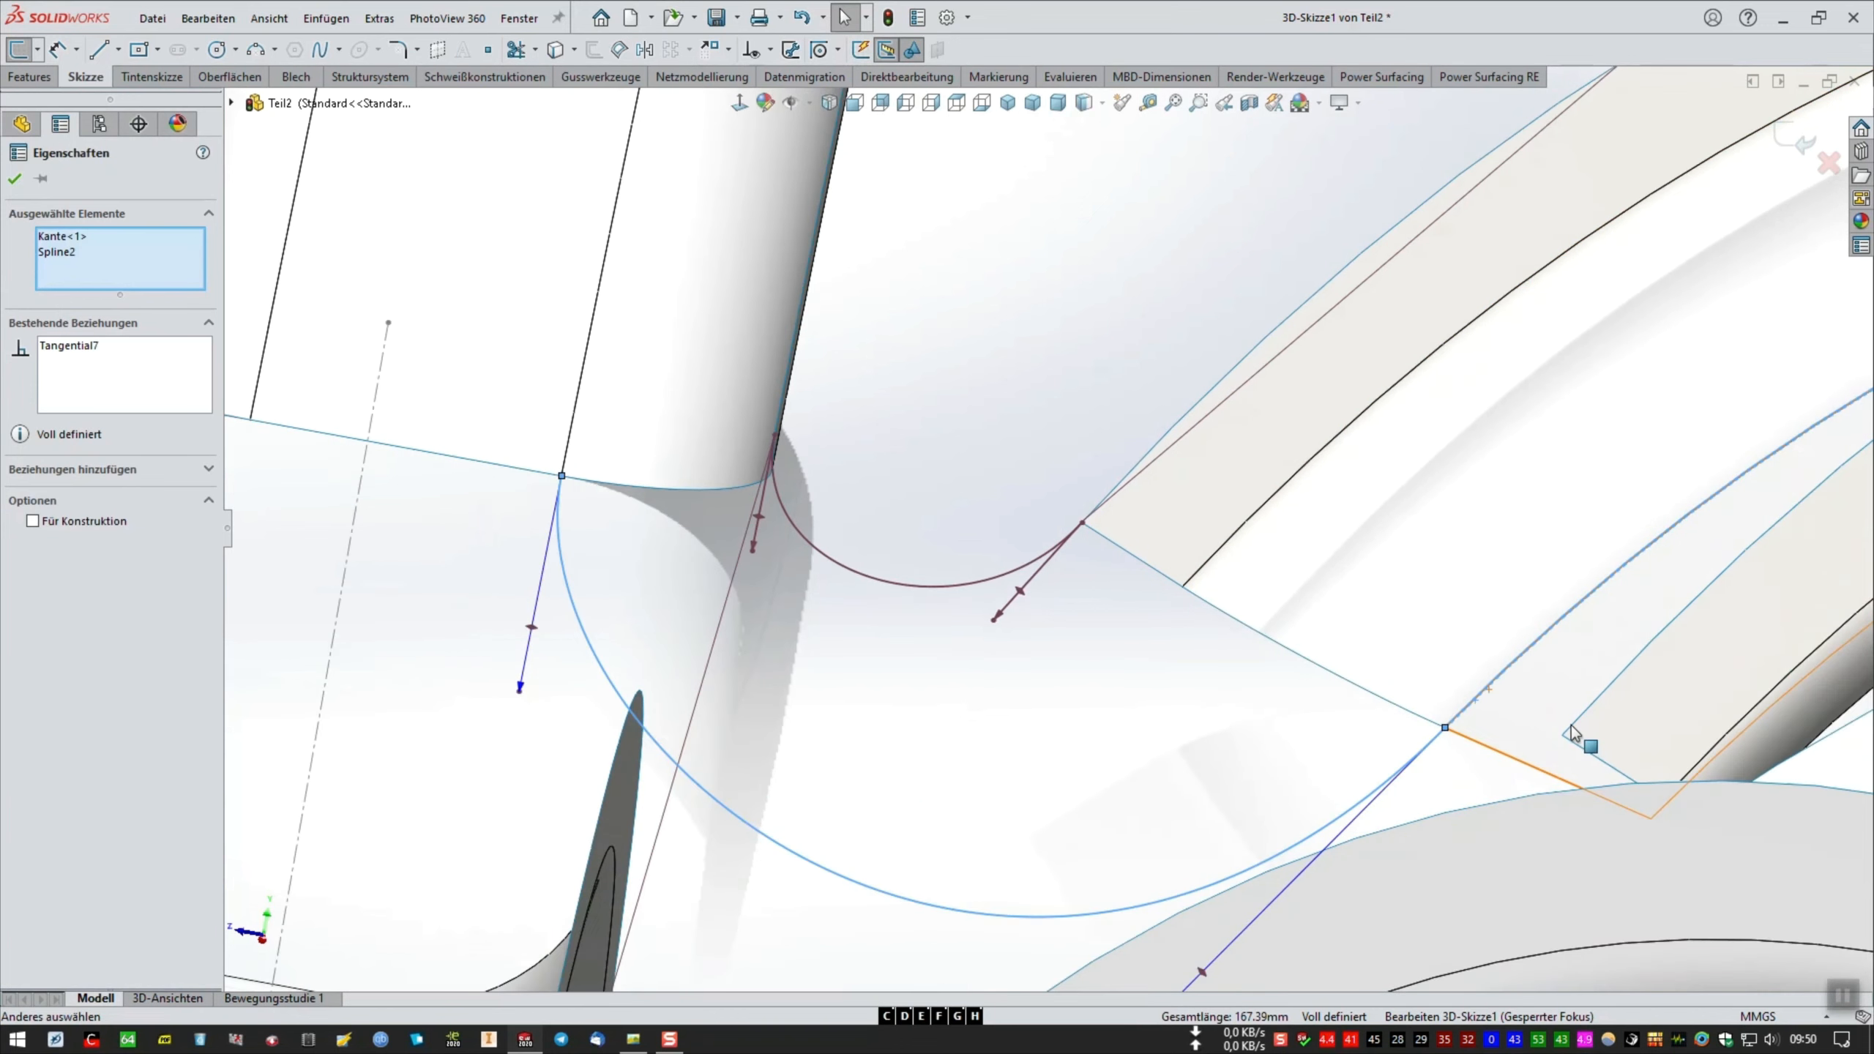
{"action": "left_click", "coordinate": [14, 179]}
{"action": "scroll", "coordinate": [604, 636], "scroll_direction": "up", "scroll_amount": 3}
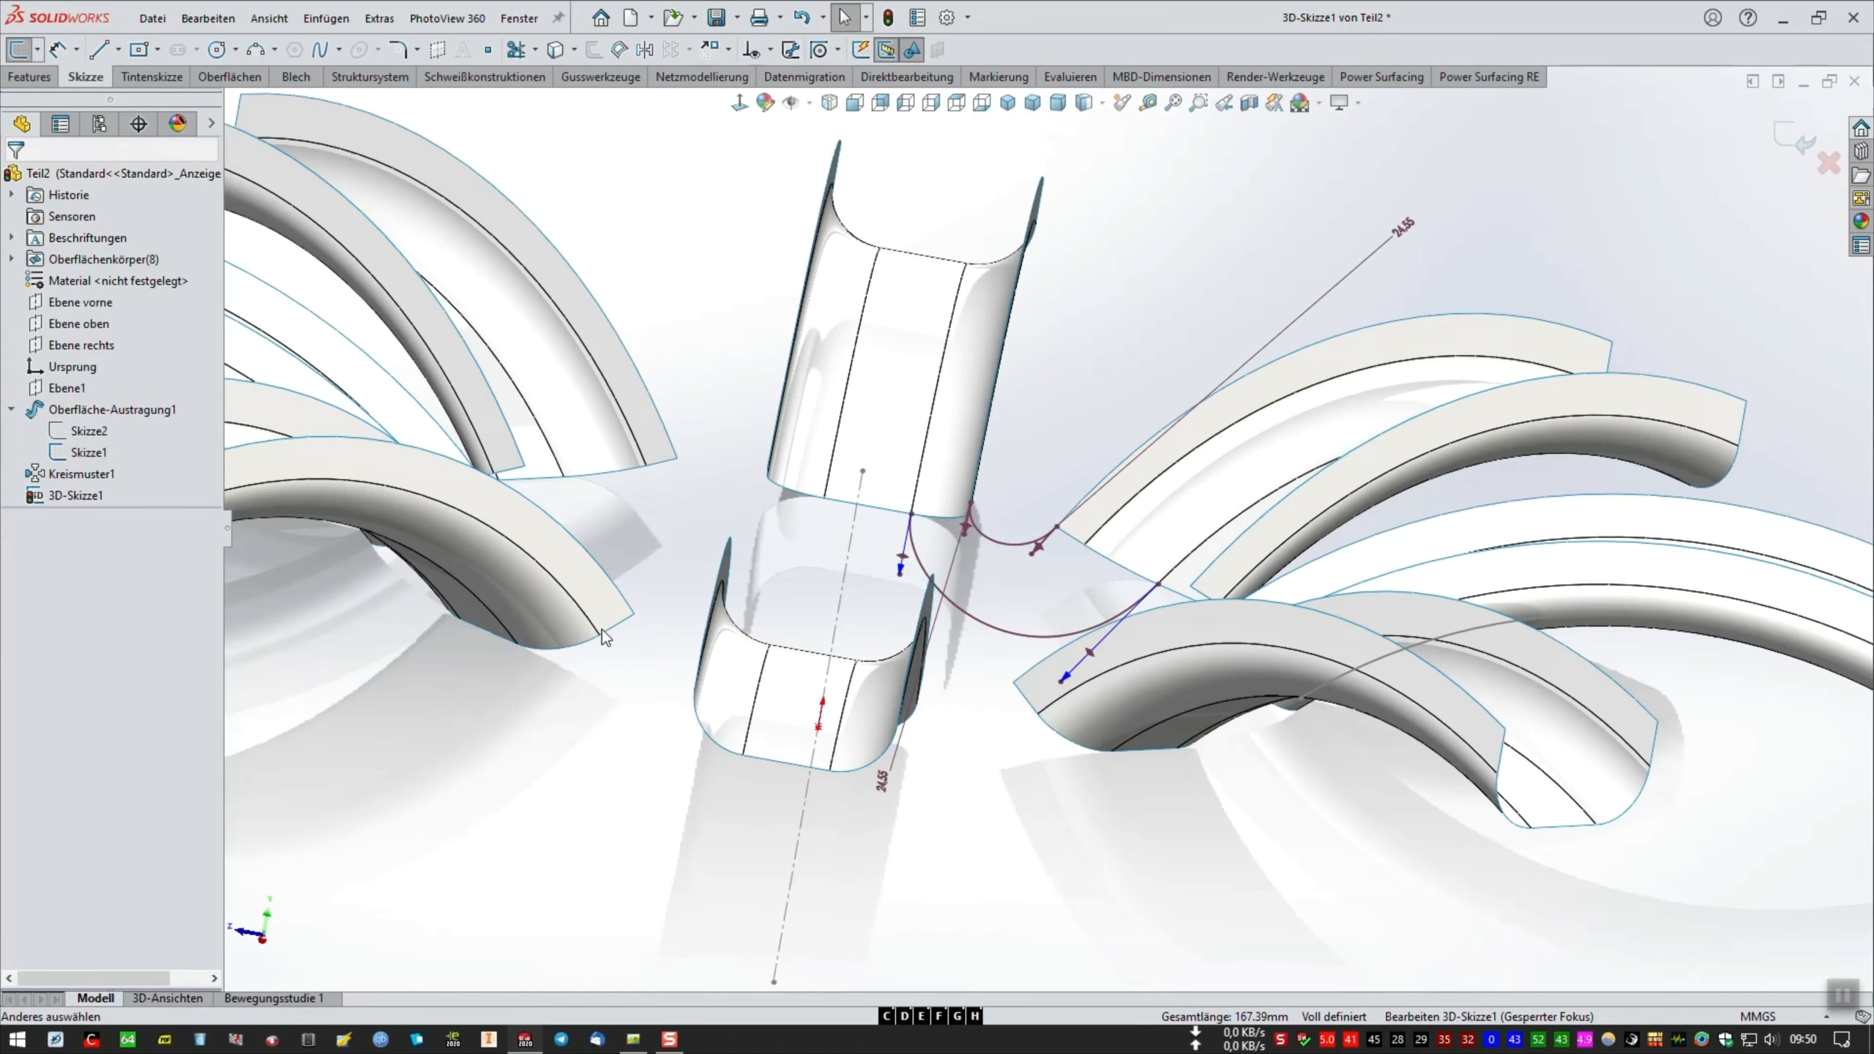
Dimension the second spline's tangency handle at the end on the first arm.
{"action": "left_click", "coordinate": [58, 50]}
{"action": "scroll", "coordinate": [926, 636], "scroll_direction": "down", "scroll_amount": 3}
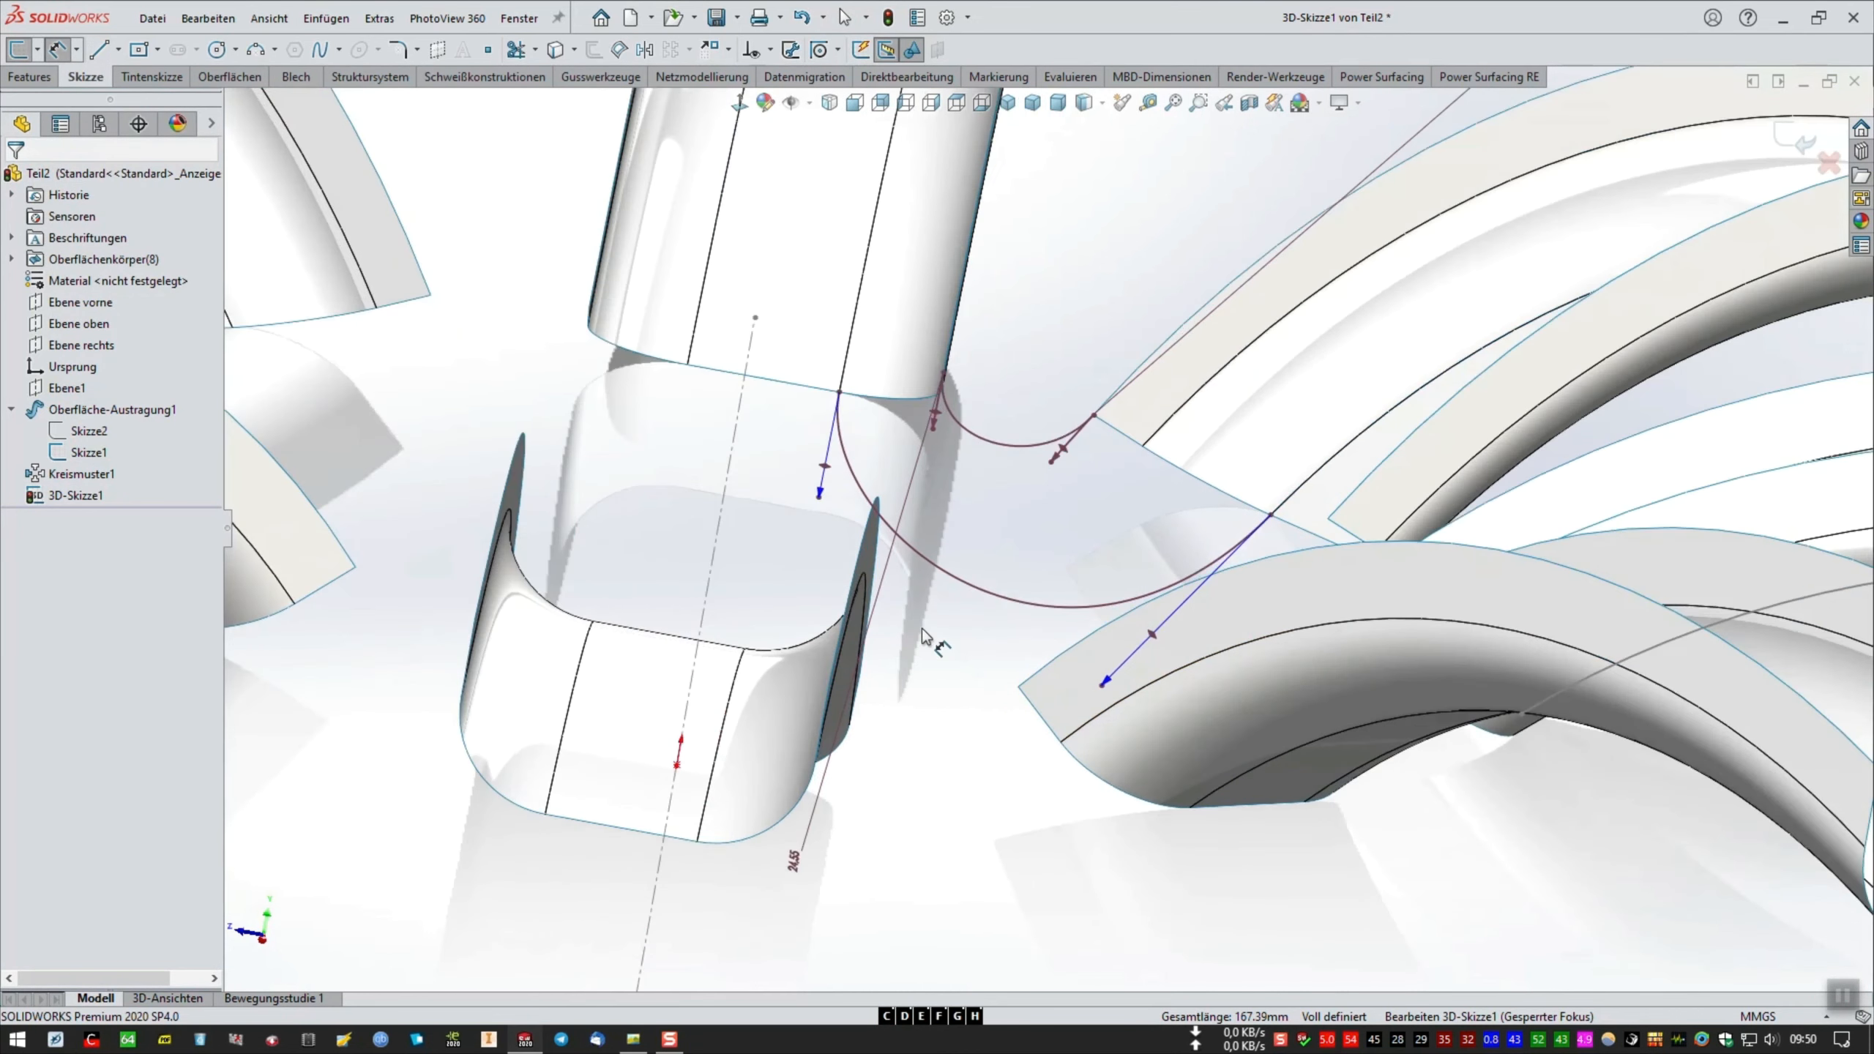
{"action": "left_click", "coordinate": [830, 478]}
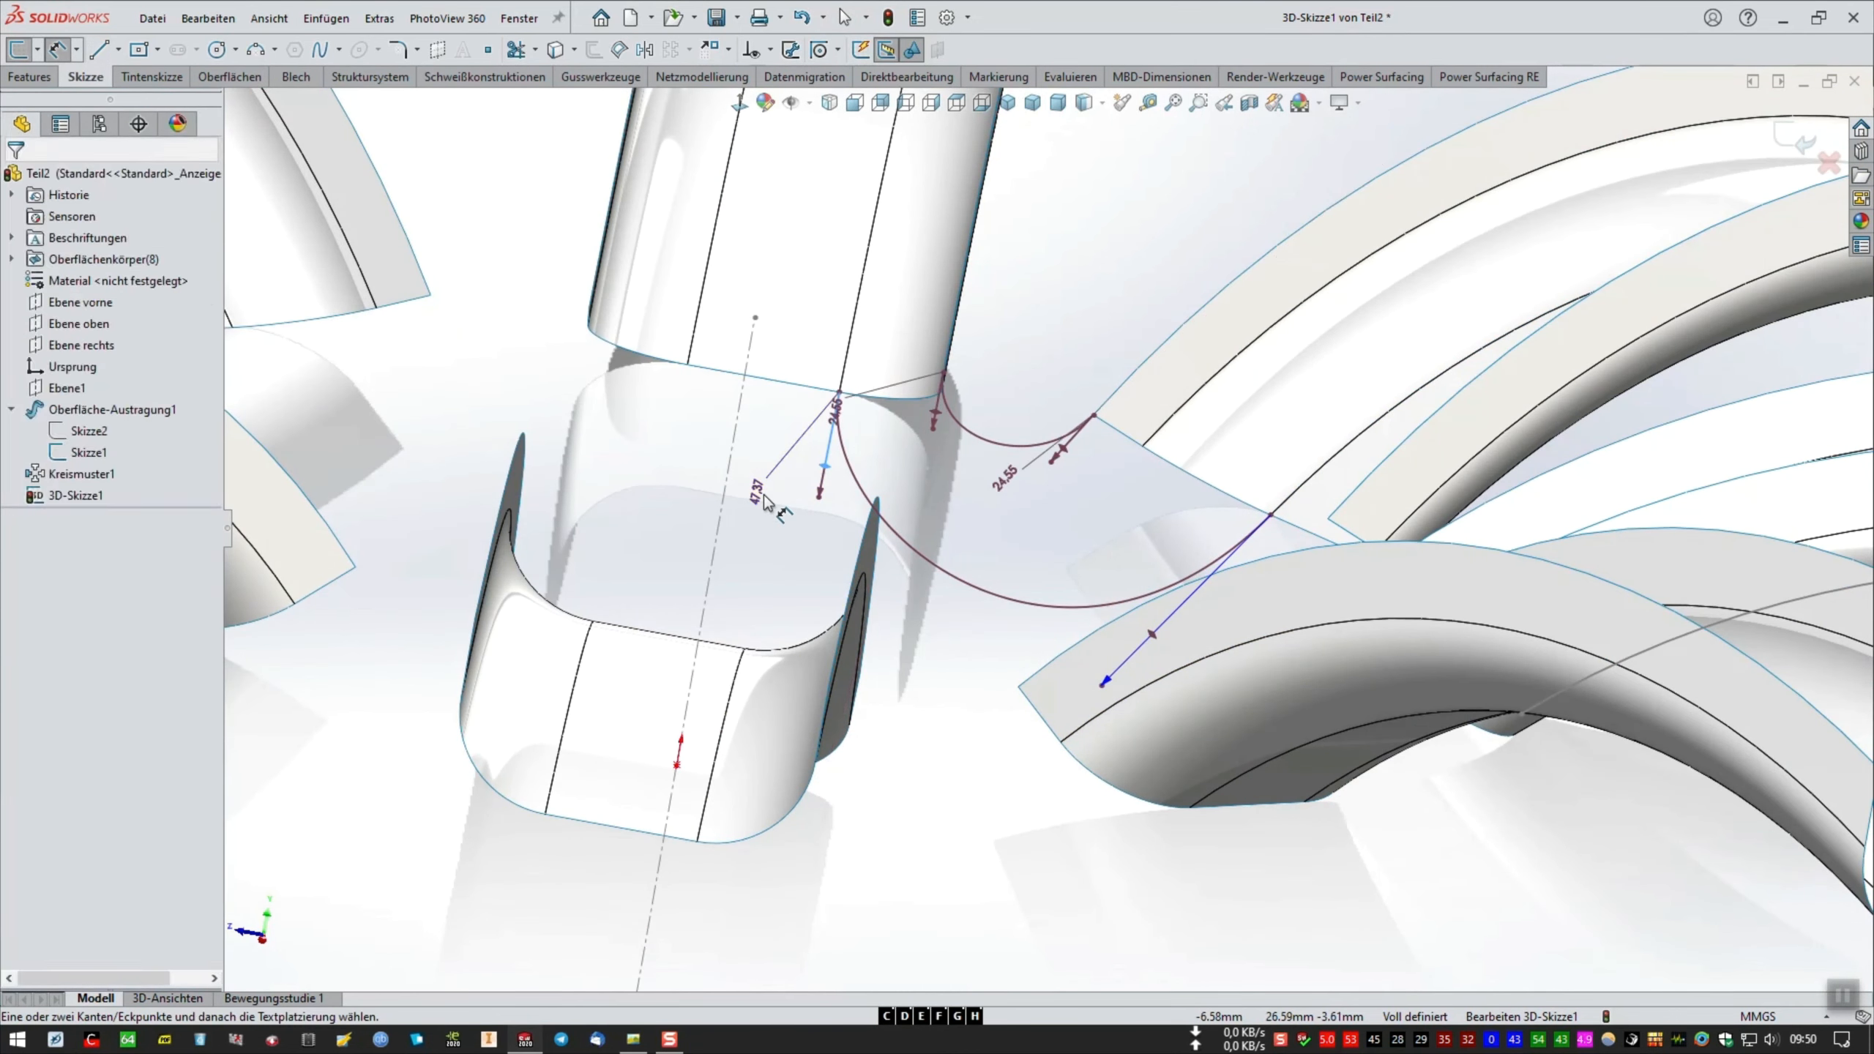
{"action": "left_click", "coordinate": [759, 497]}
{"action": "key", "text": "Return"}
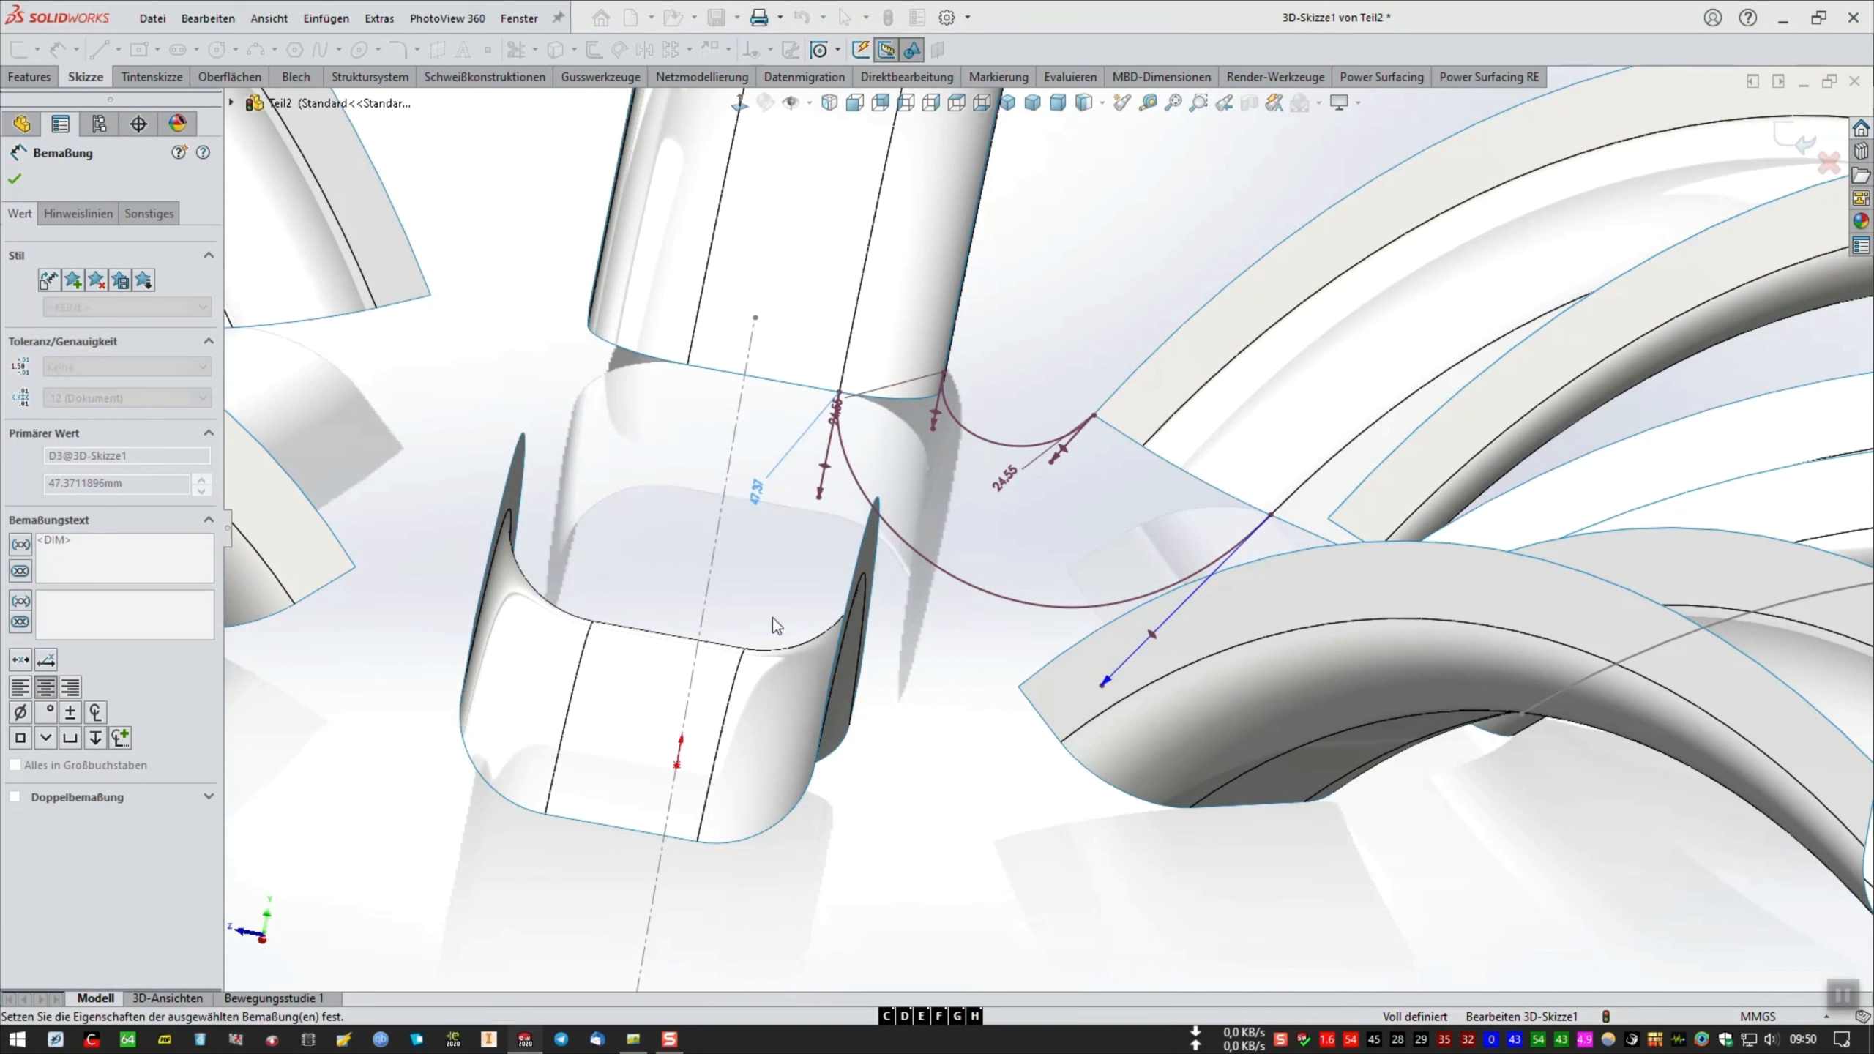
Dimension the second spline's other tangency handle and set it to the average of both handle lengths, 140.45 mm/2.
{"action": "left_click", "coordinate": [1150, 636]}
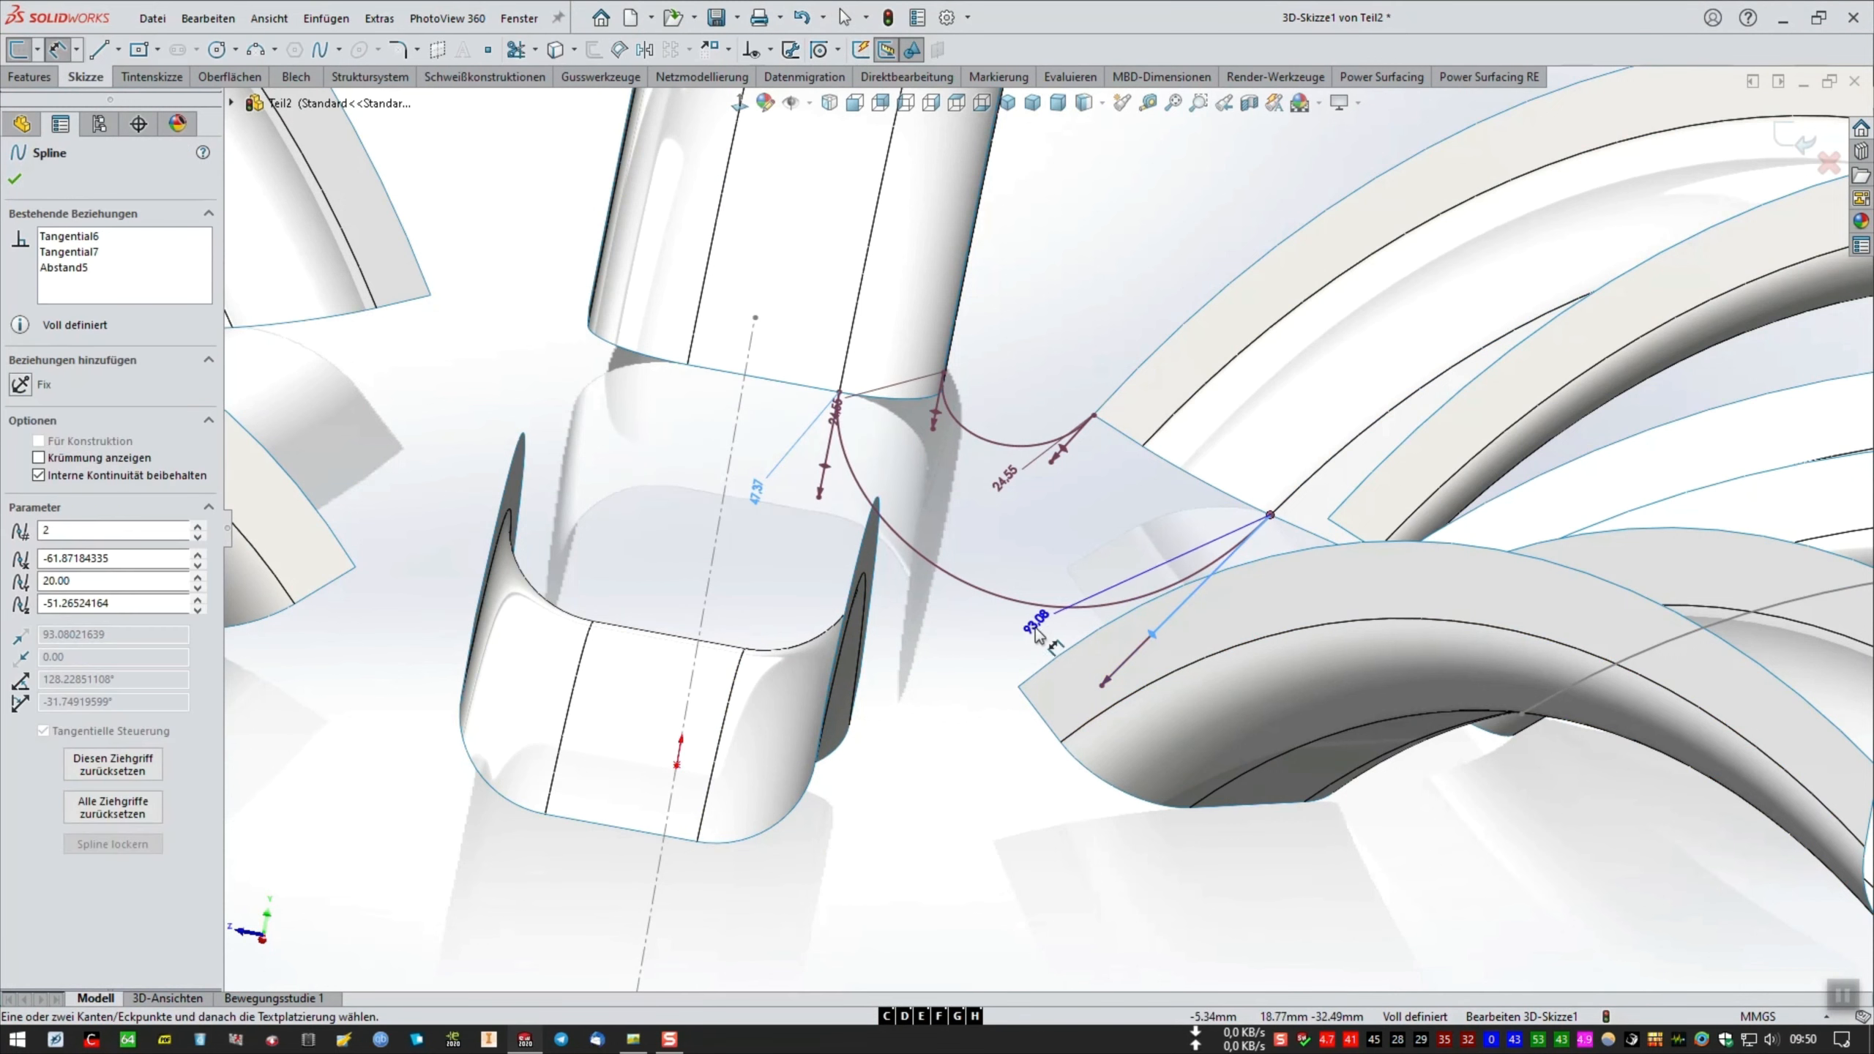
{"action": "left_click", "coordinate": [952, 712]}
{"action": "left_click", "coordinate": [951, 668]}
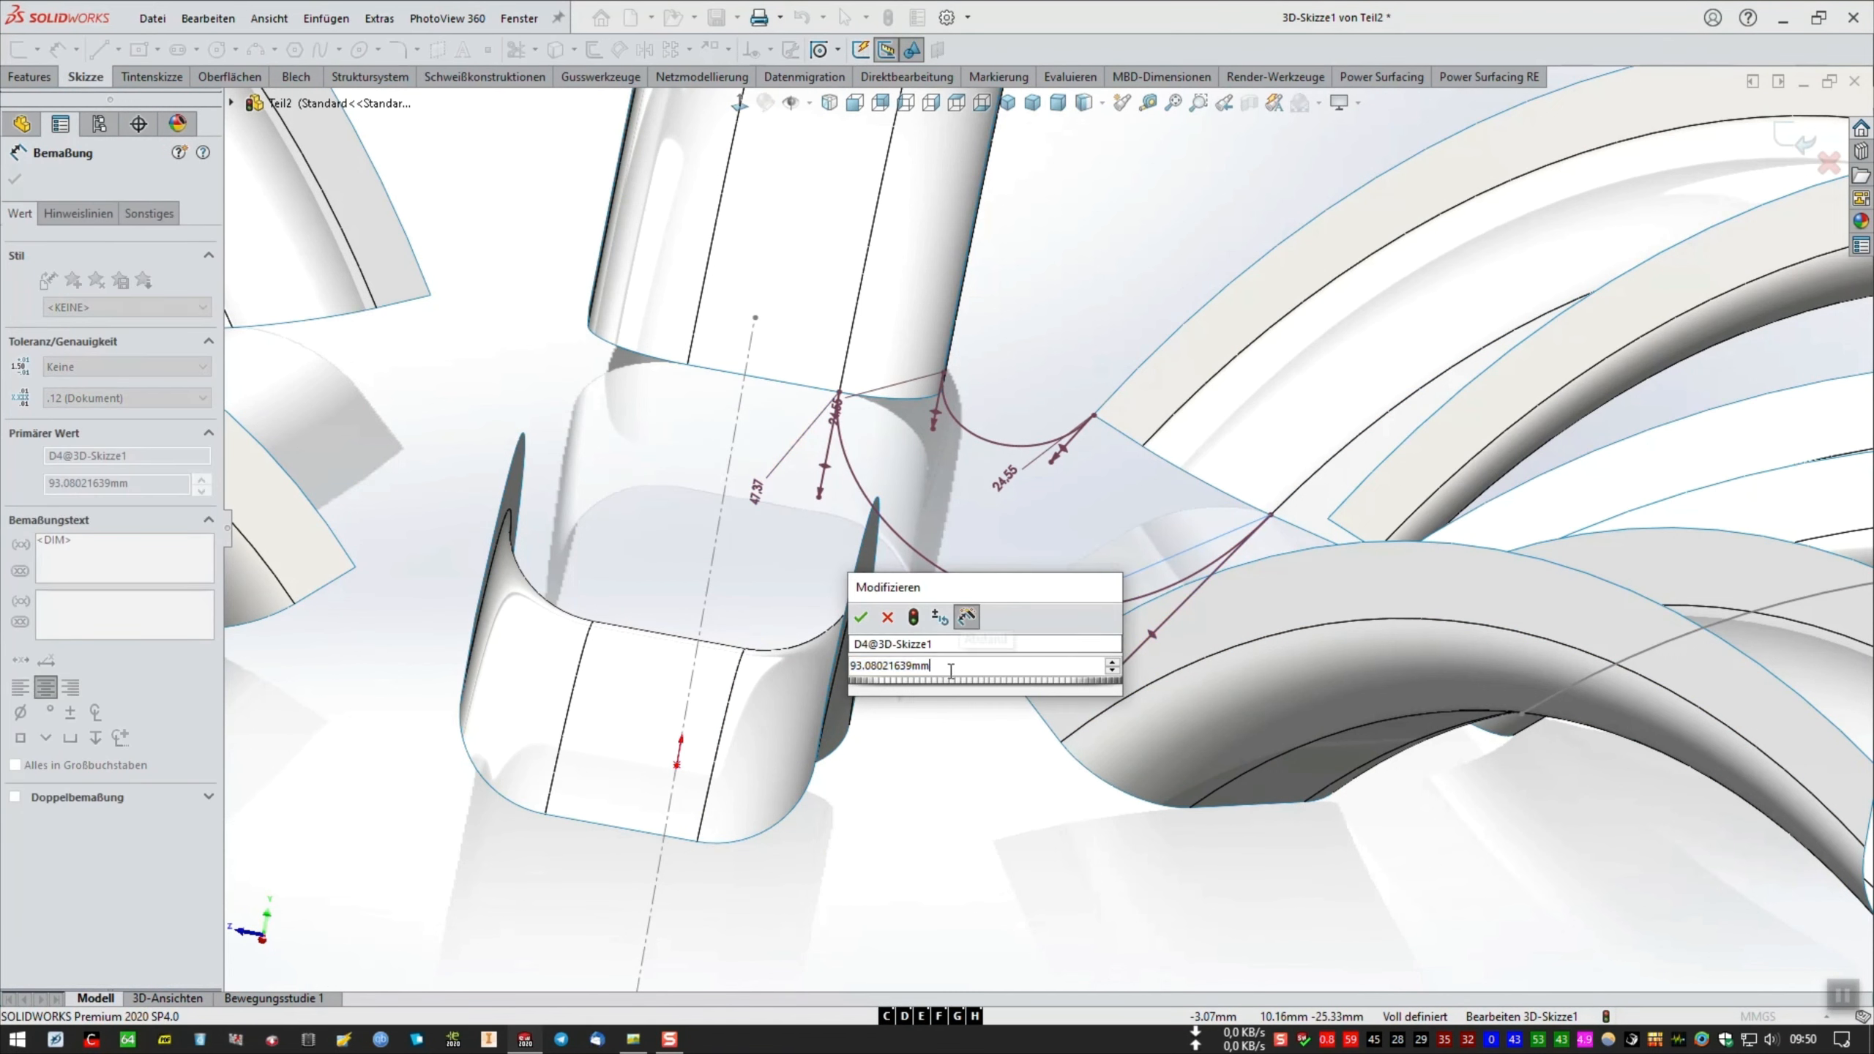
{"action": "type", "text": "+"}
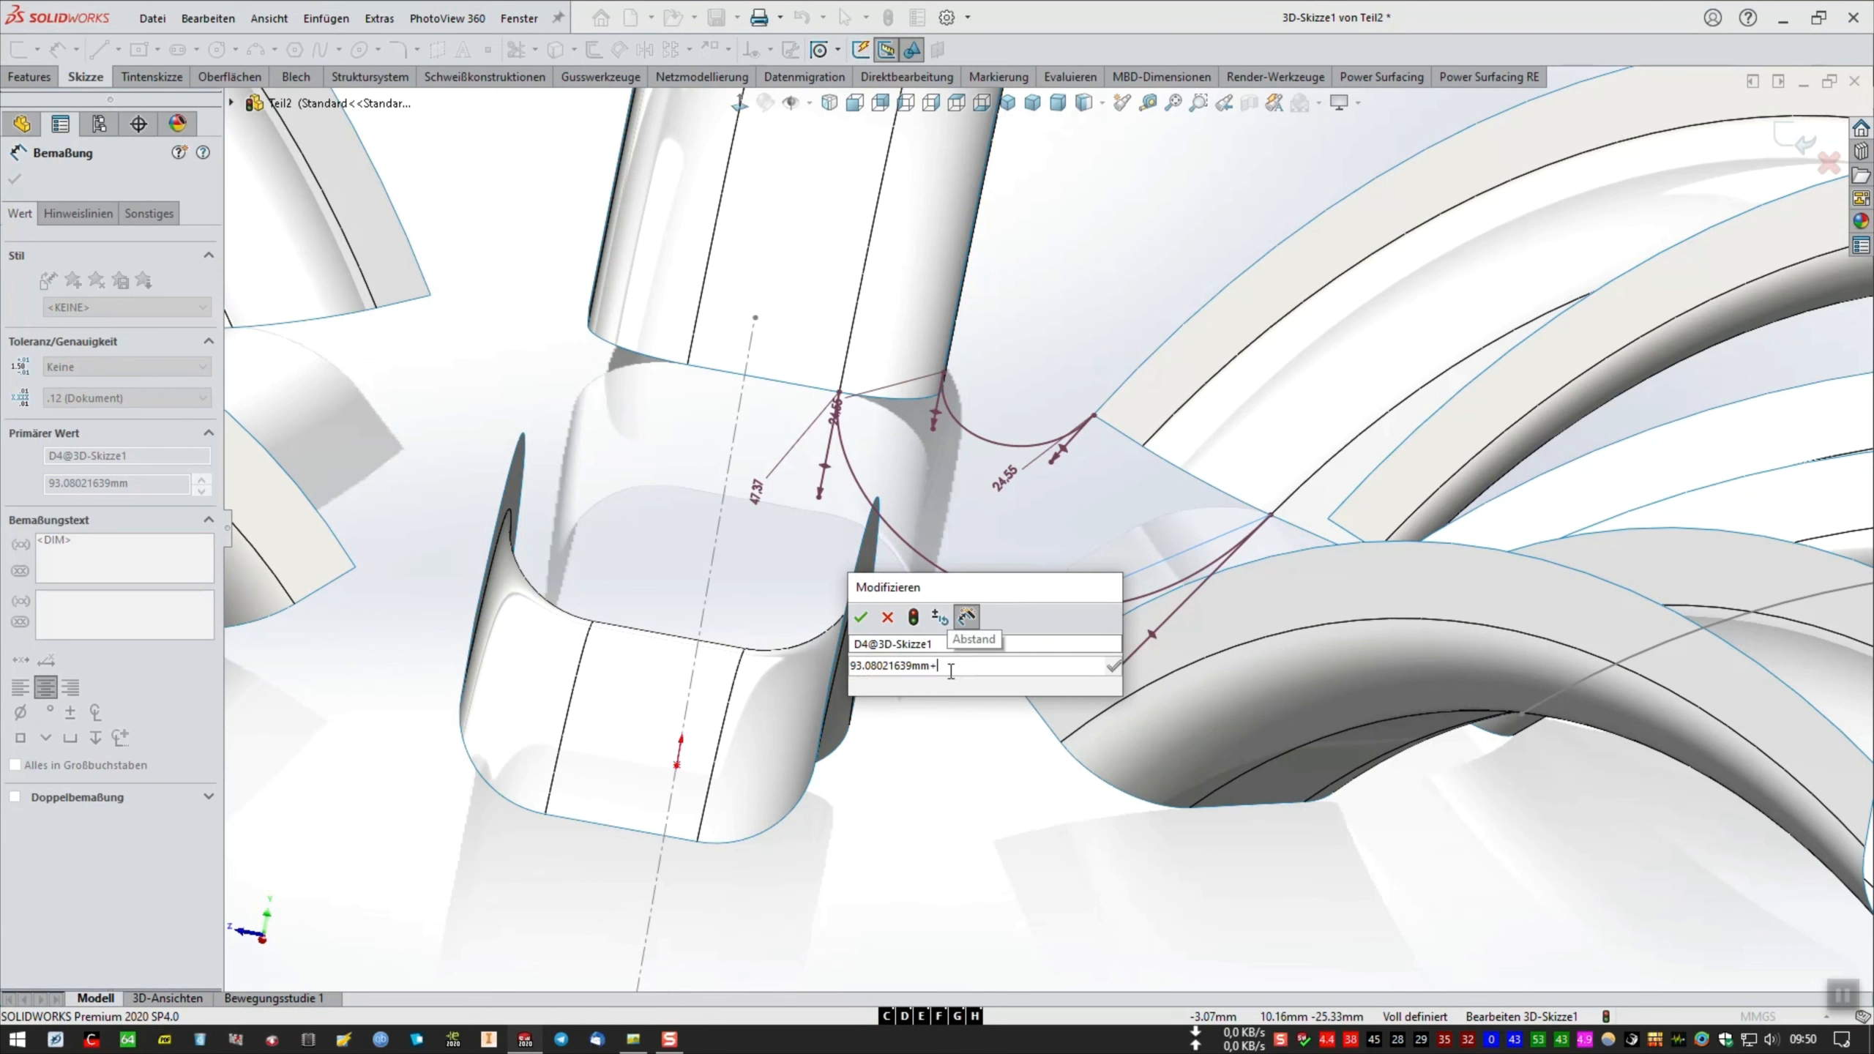
{"action": "type", "text": "47.37"}
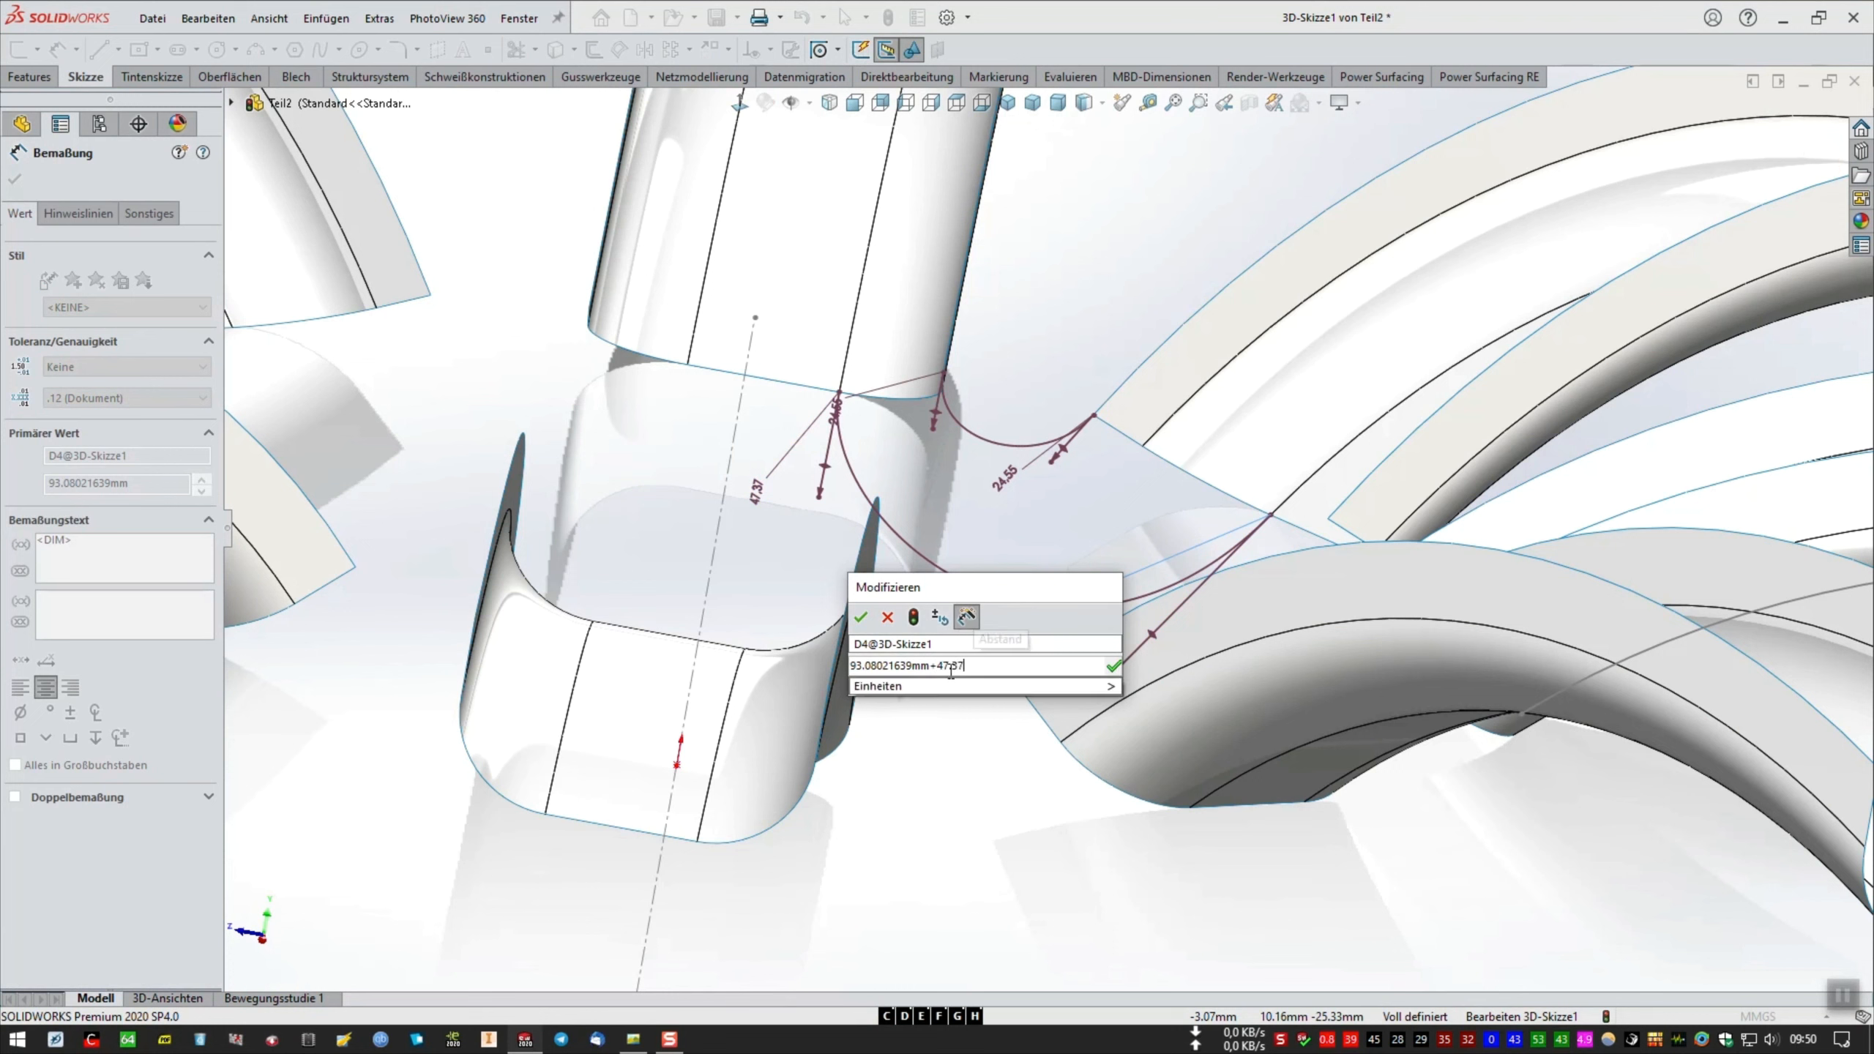
{"action": "key", "text": "Return"}
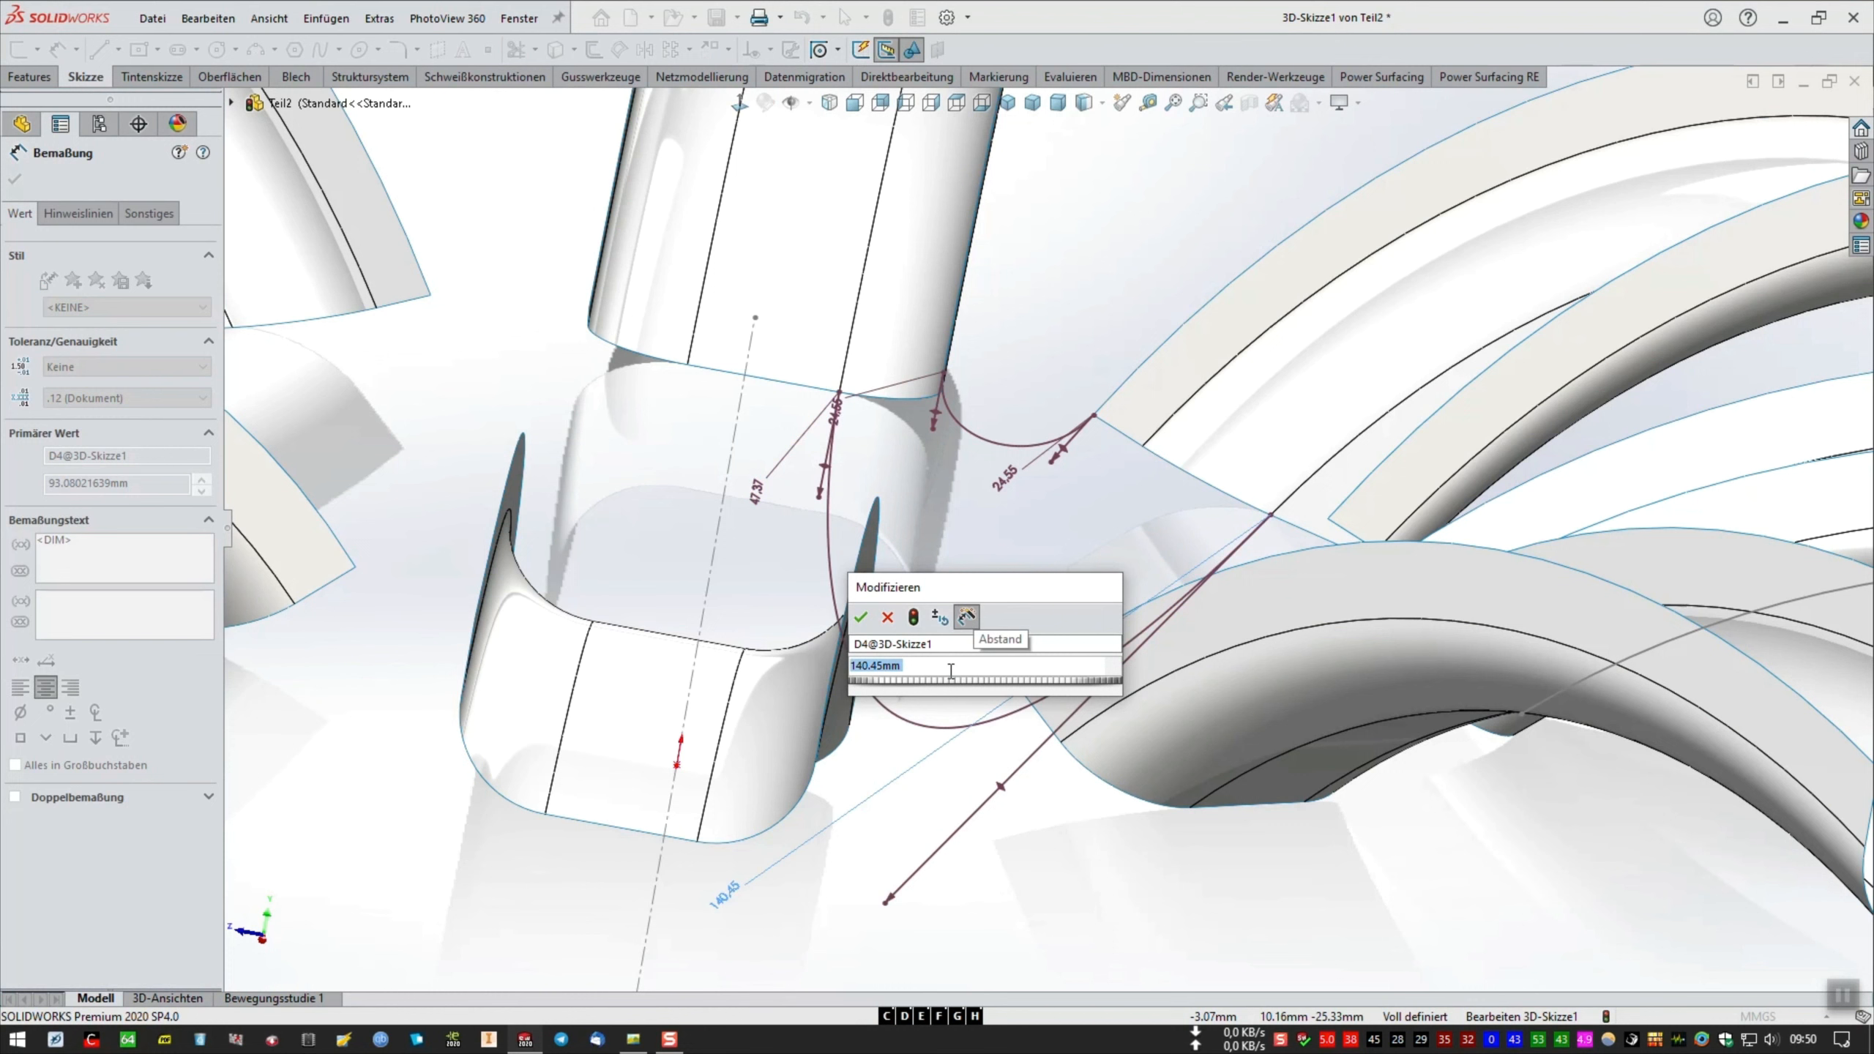
{"action": "type", "text": "/2"}
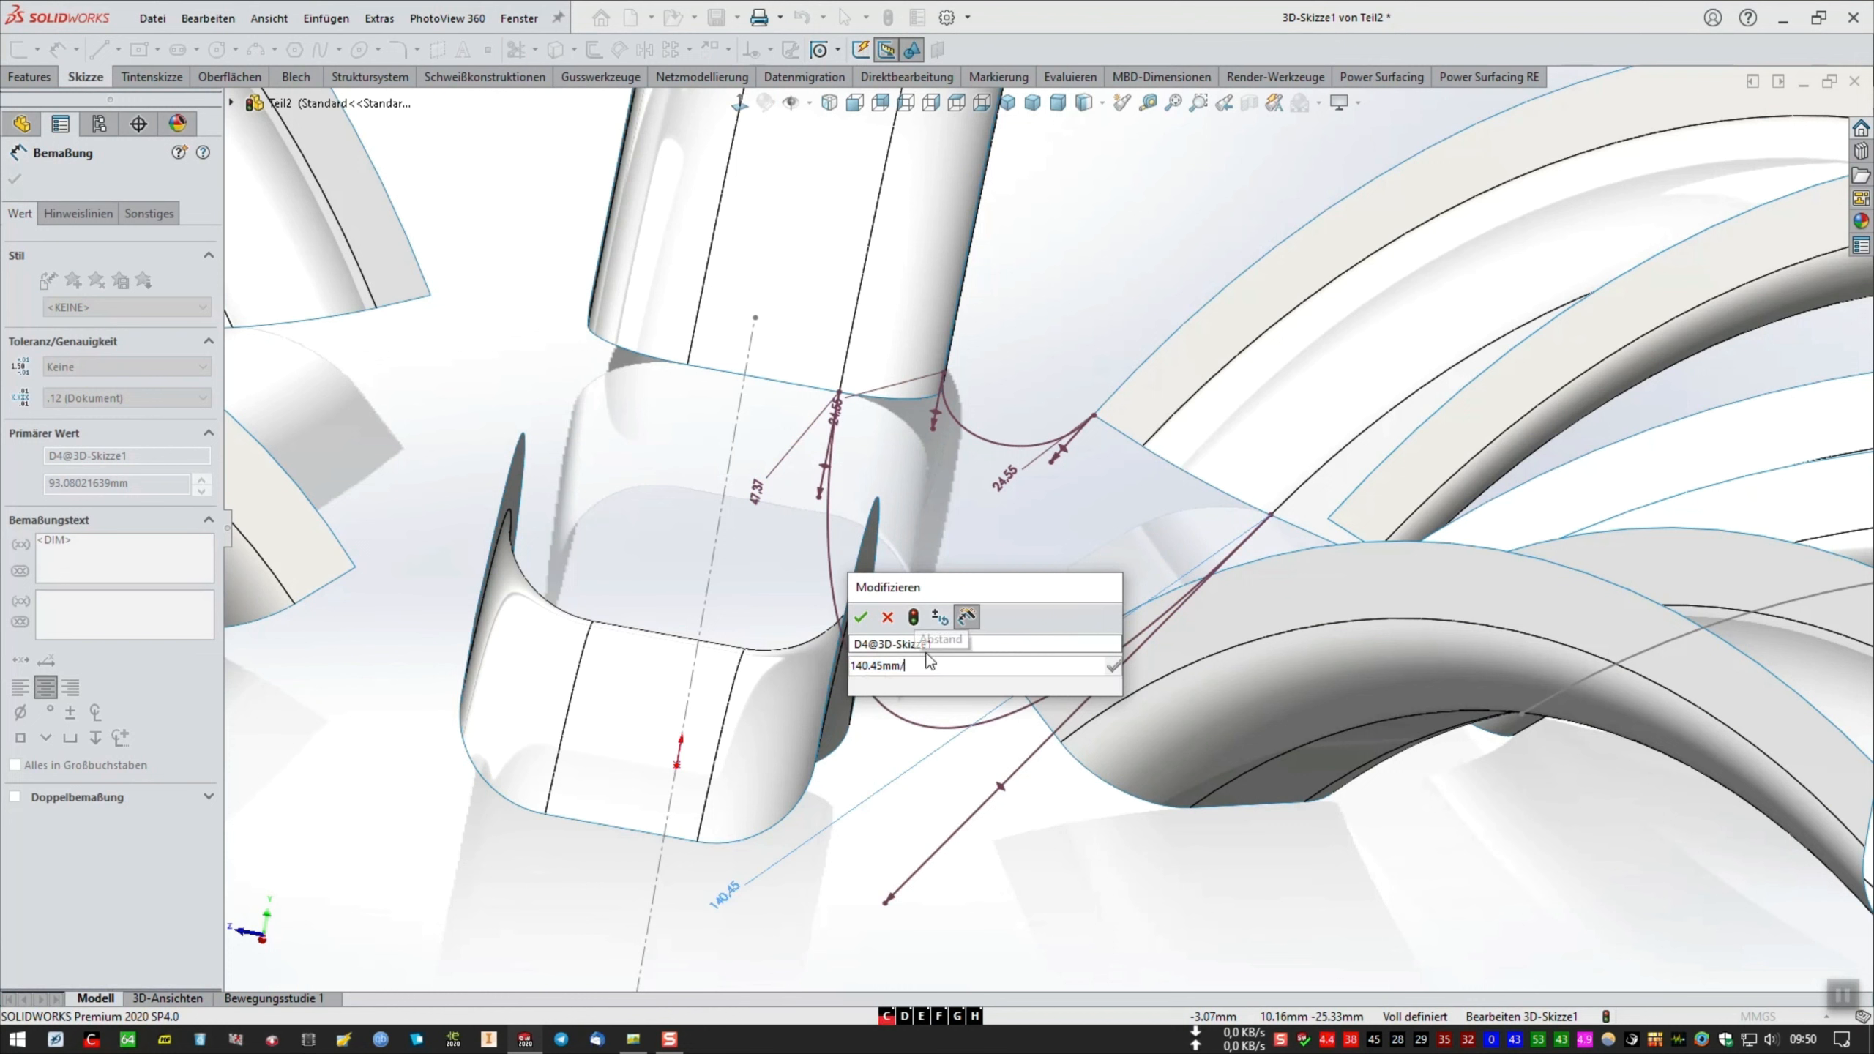
{"action": "left_click", "coordinate": [857, 618]}
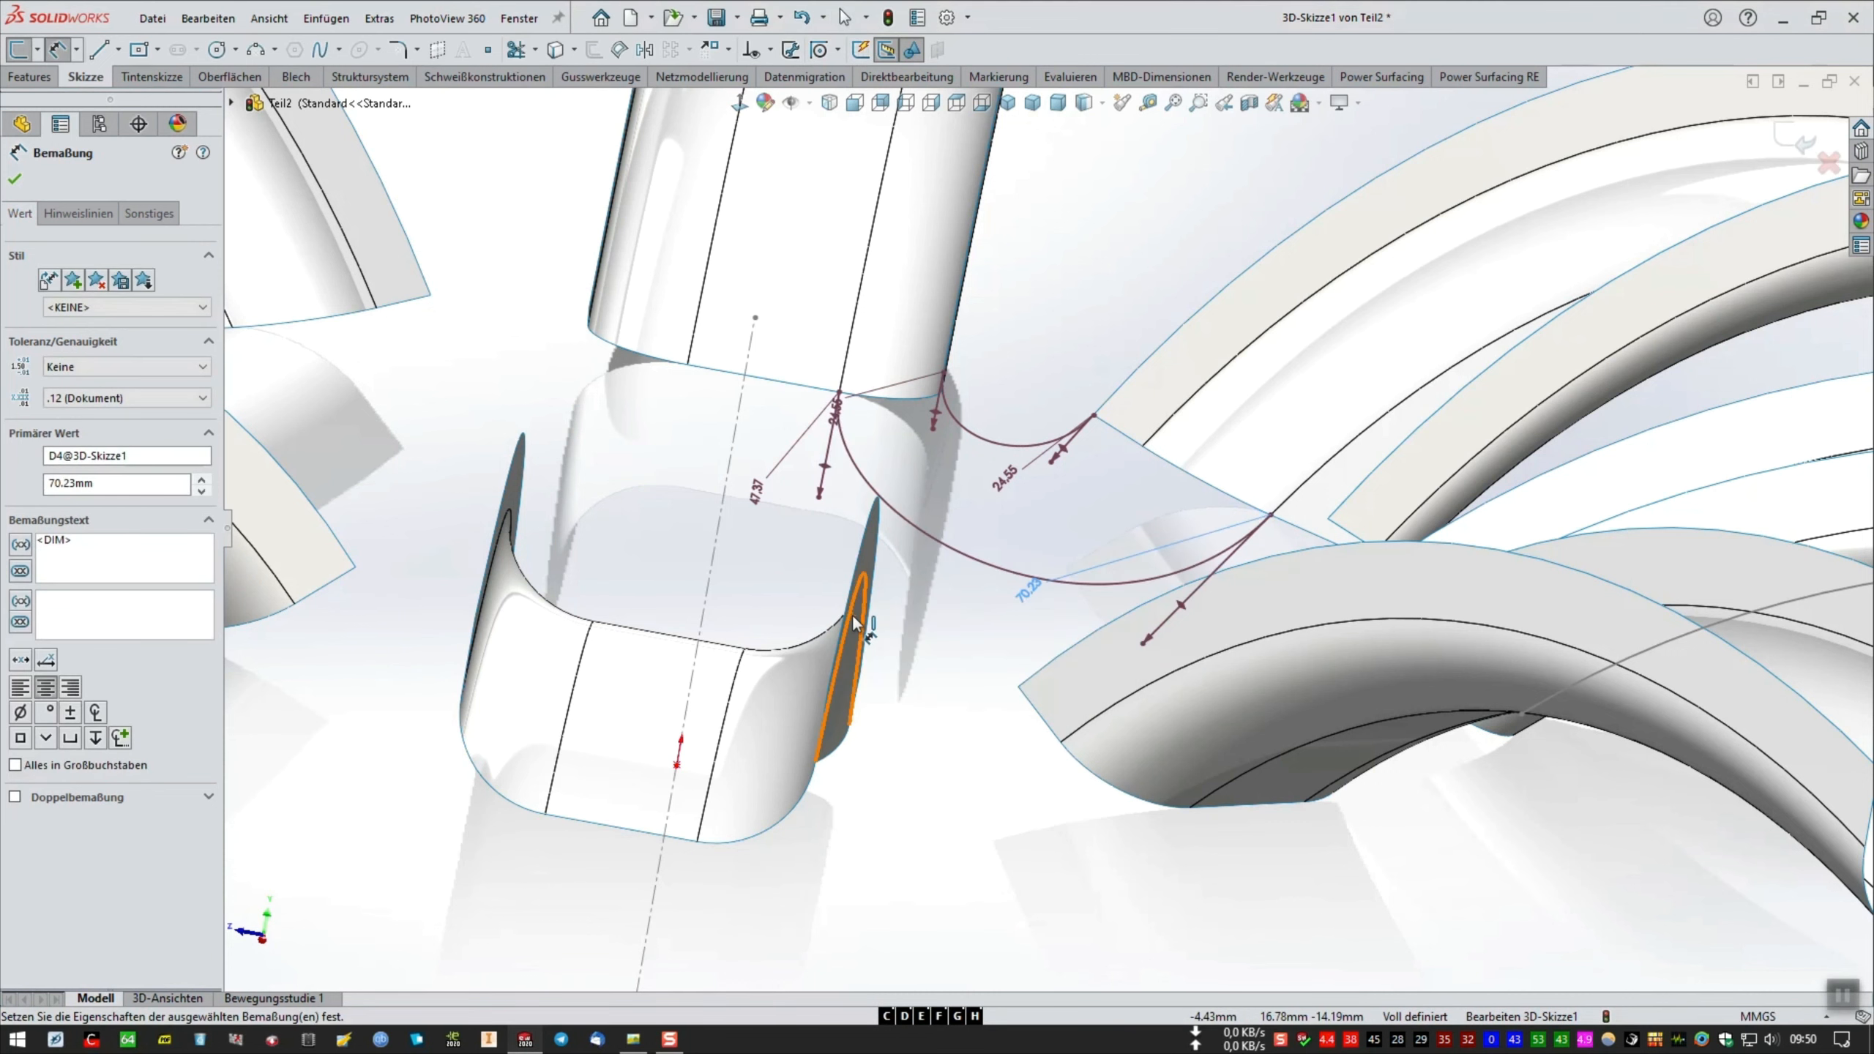
Set the second spline's first handle dimension to 70.23 mm to match the other handle, and exit the 3D sketch.
{"action": "double_click", "coordinate": [759, 488]}
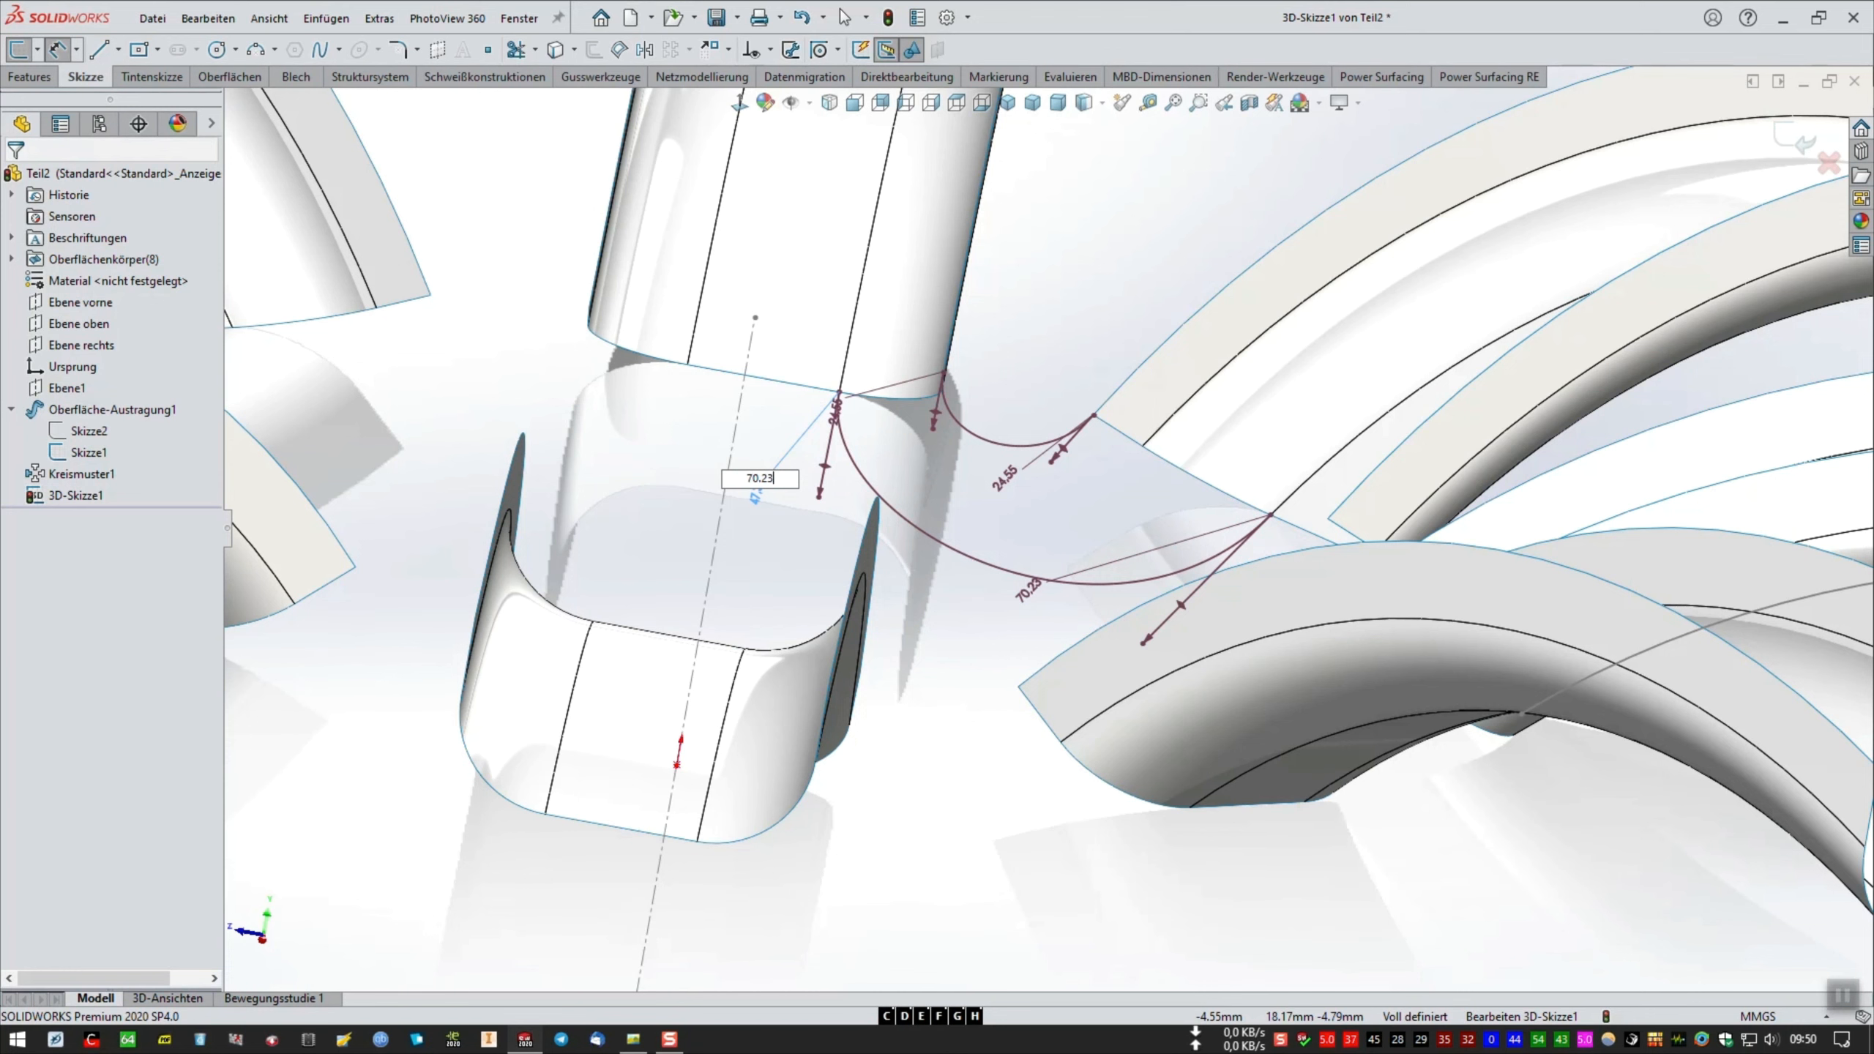
{"action": "type", "text": "70.23"}
{"action": "key", "text": "Return"}
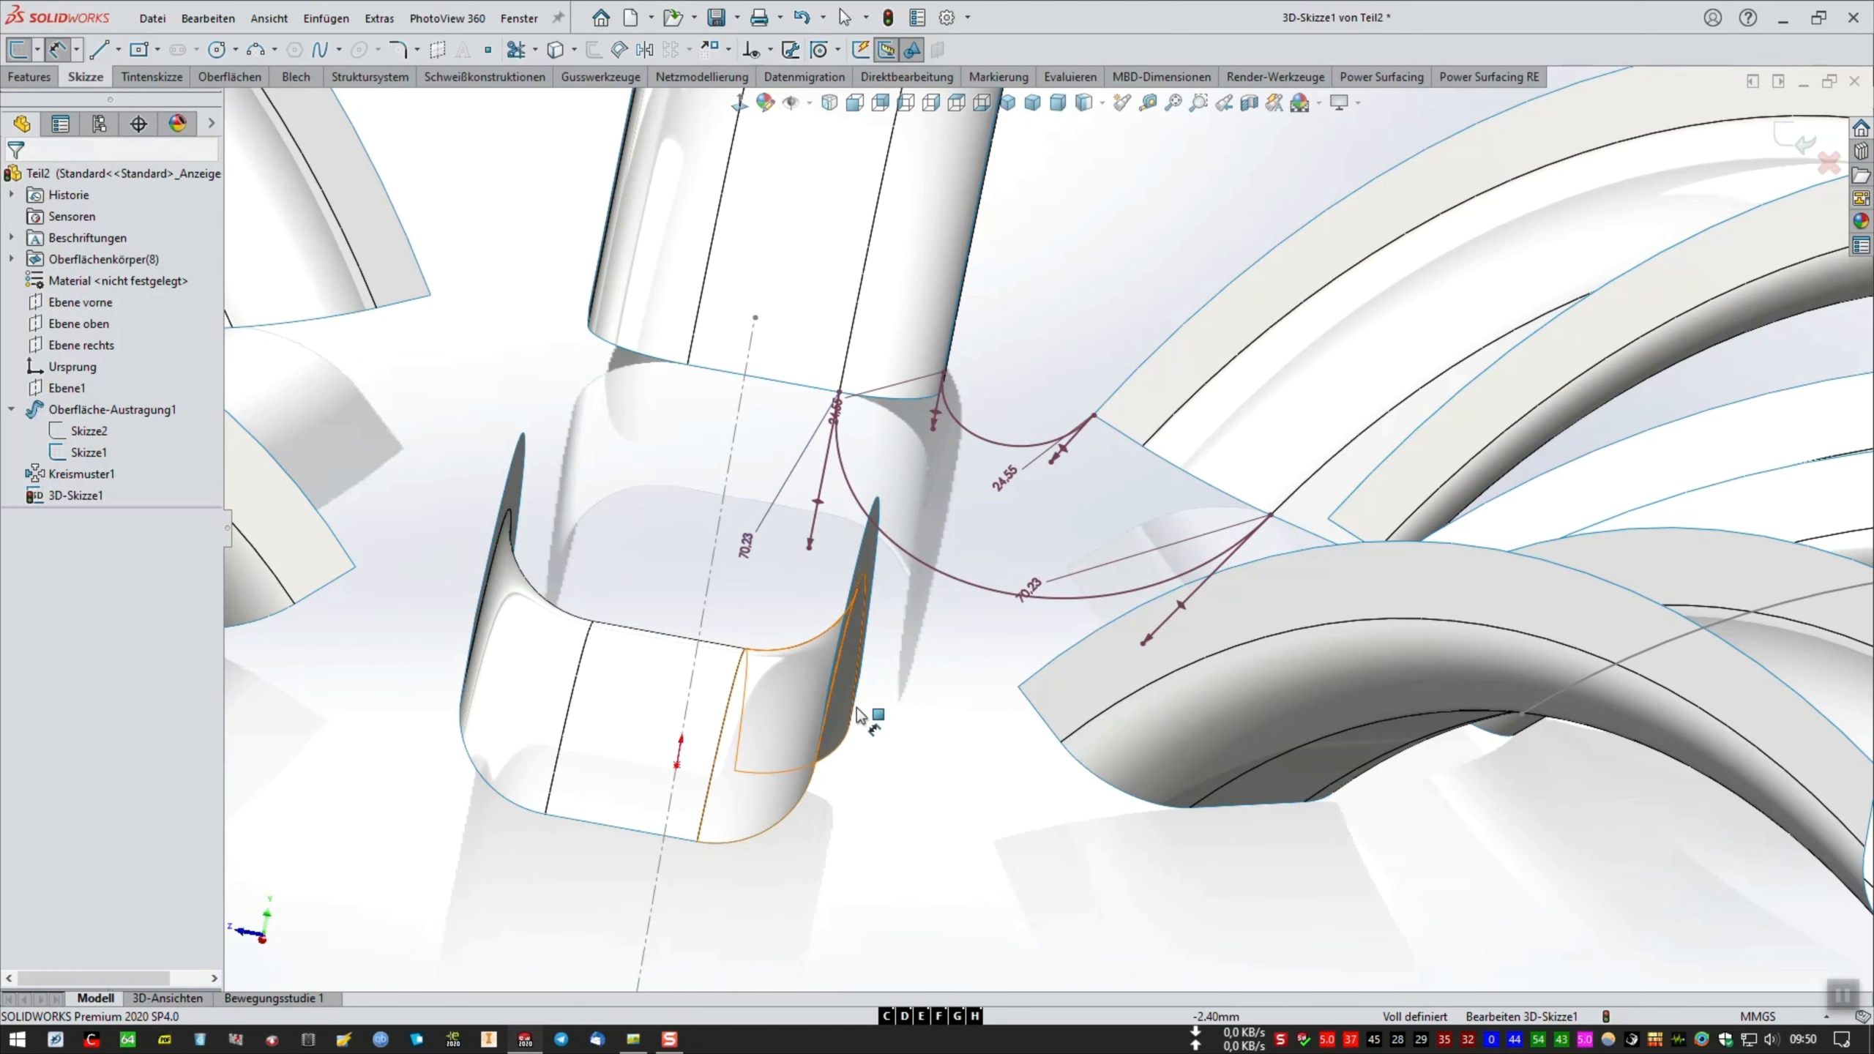
{"action": "left_click", "coordinate": [1771, 134]}
Create a filled surface with contact edges between the two adjacent arms, bounded by their inner end edges and the 3D sketch splines.
{"action": "scroll", "coordinate": [1055, 527], "scroll_direction": "up", "scroll_amount": 3}
{"action": "middle_click_drag", "start_coordinate": [1263, 470], "coordinate": [1226, 428]}
{"action": "left_click", "coordinate": [967, 108]}
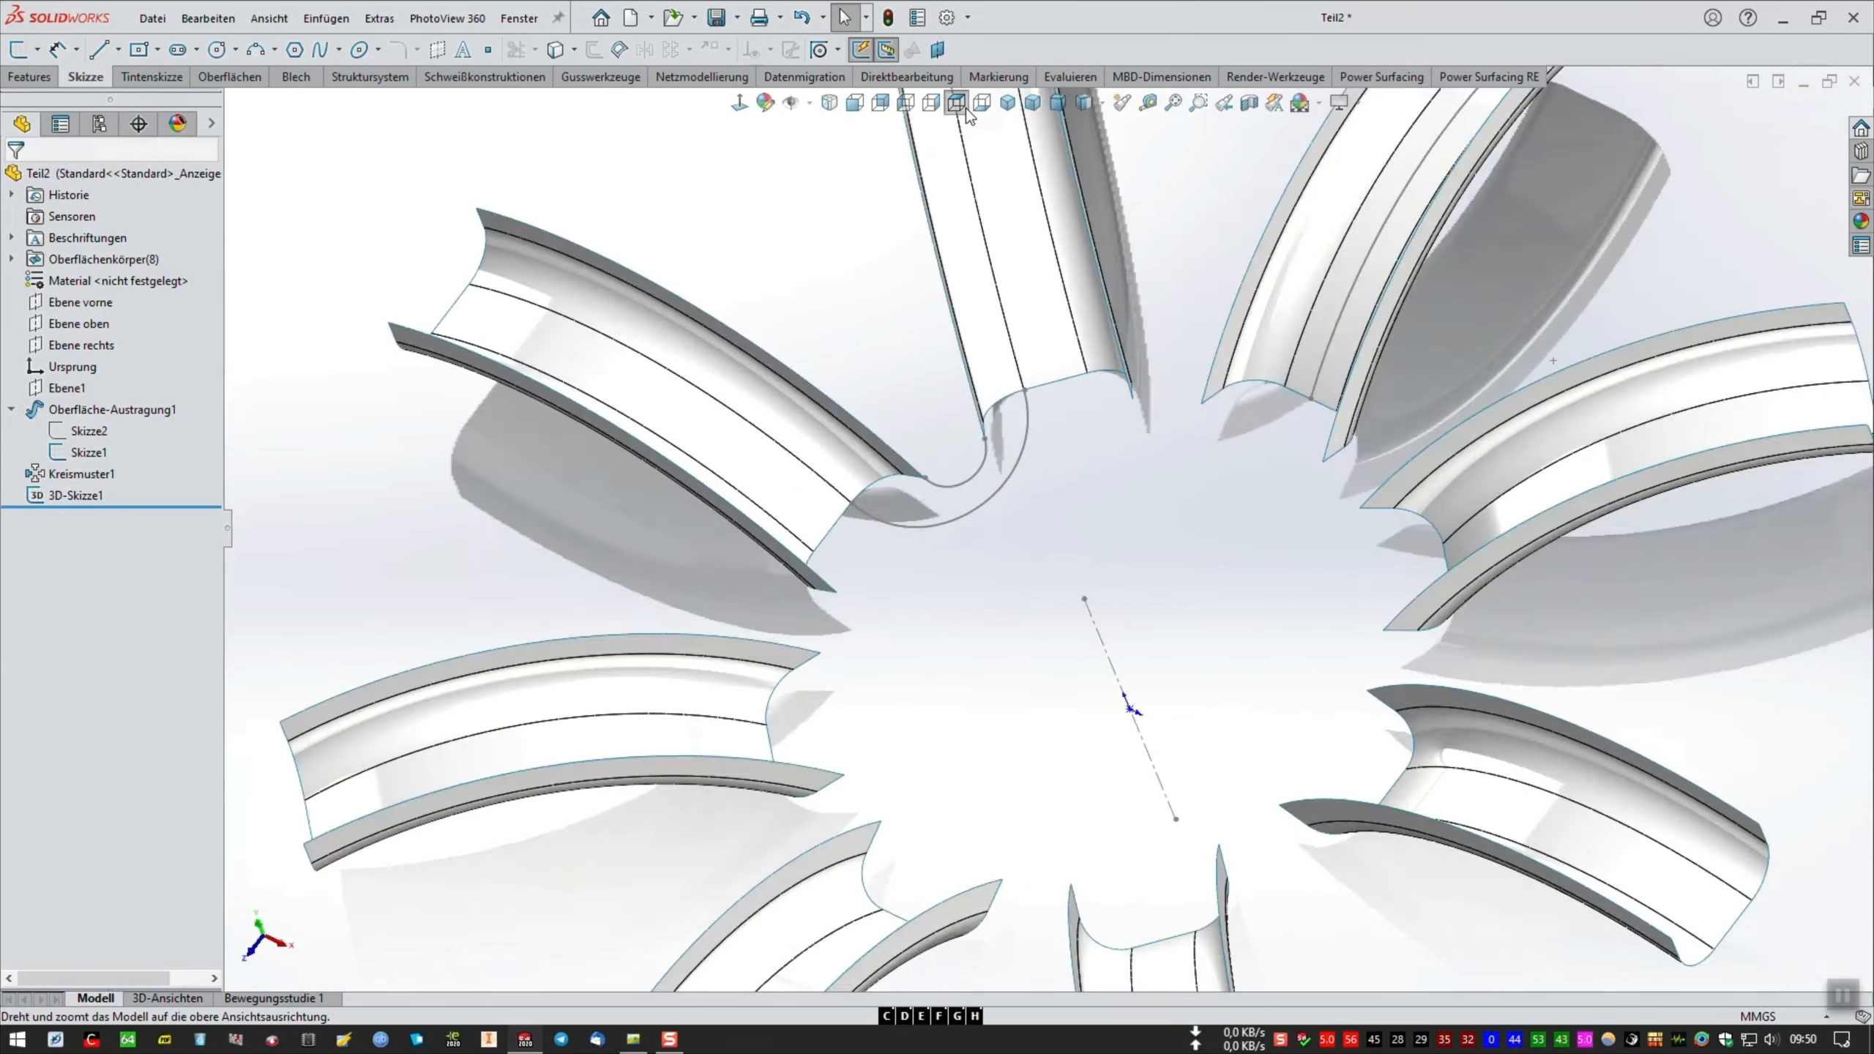
{"action": "left_click", "coordinate": [1014, 109]}
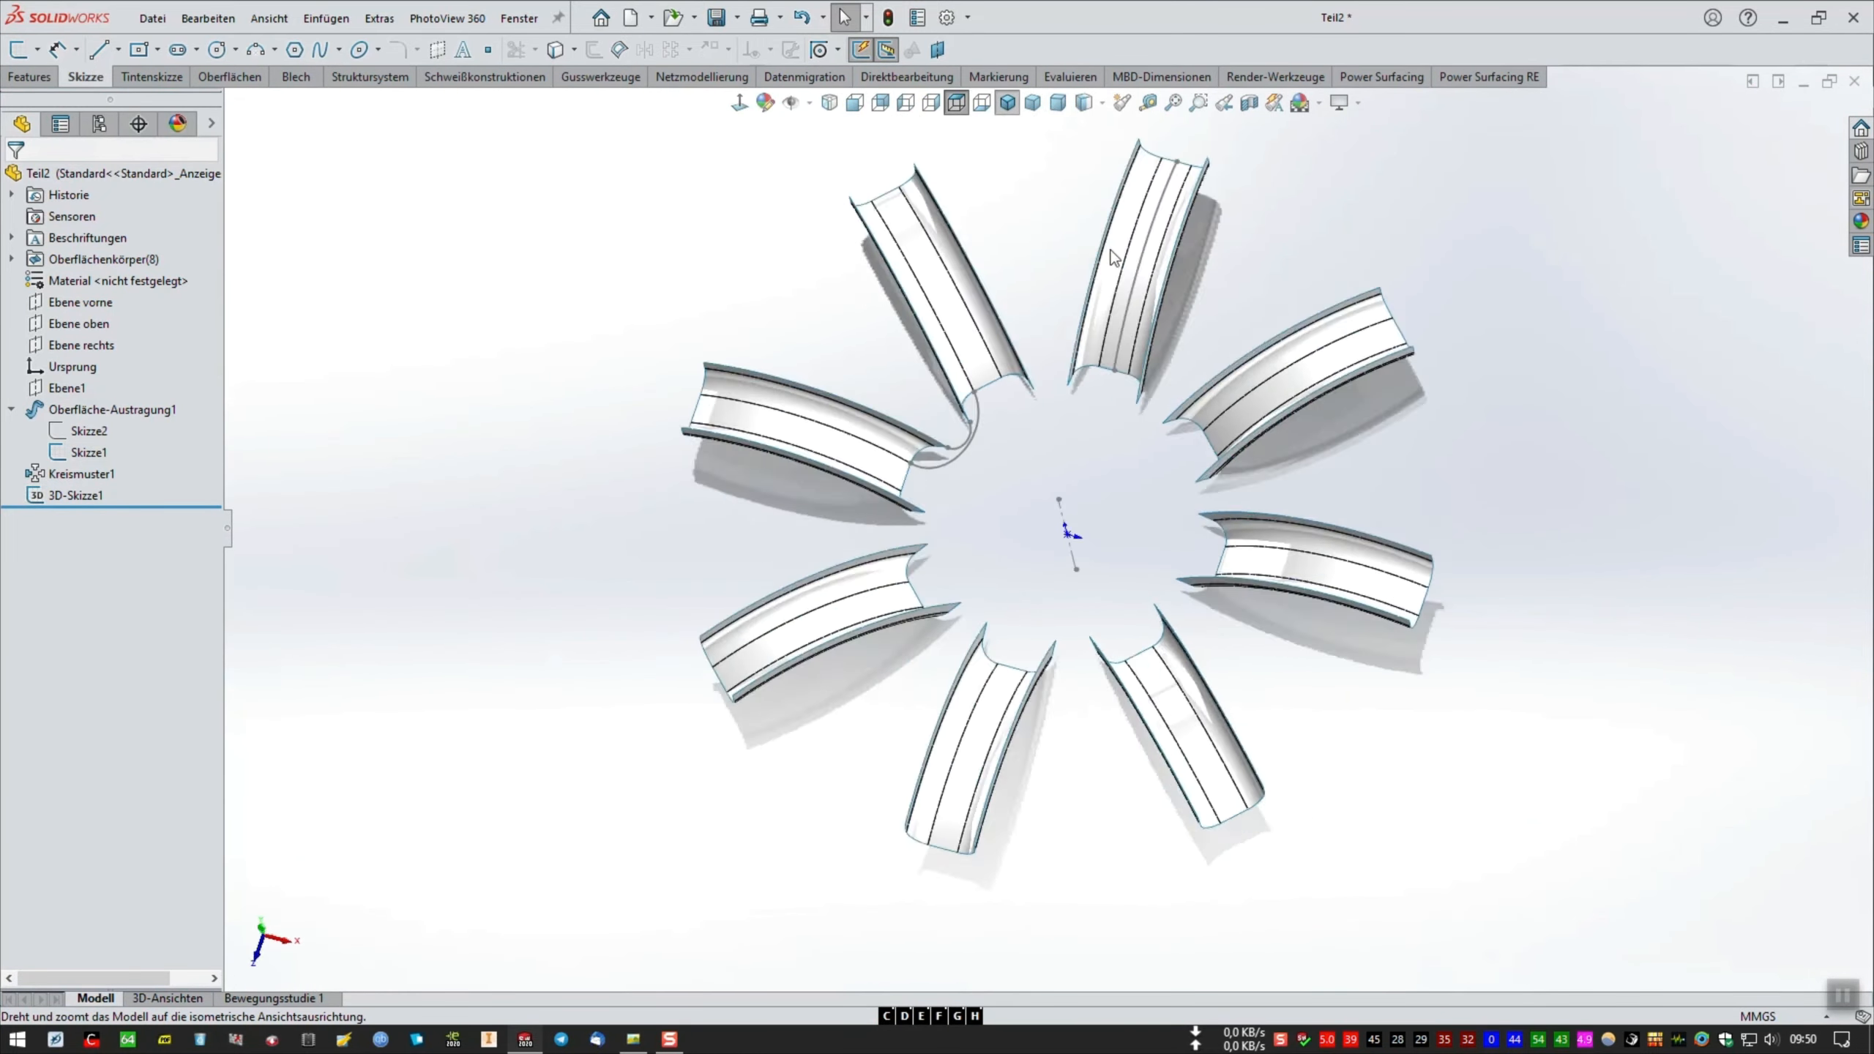
{"action": "scroll", "coordinate": [1110, 259], "scroll_direction": "down", "scroll_amount": 3}
{"action": "scroll", "coordinate": [1112, 259], "scroll_direction": "down", "scroll_amount": 2}
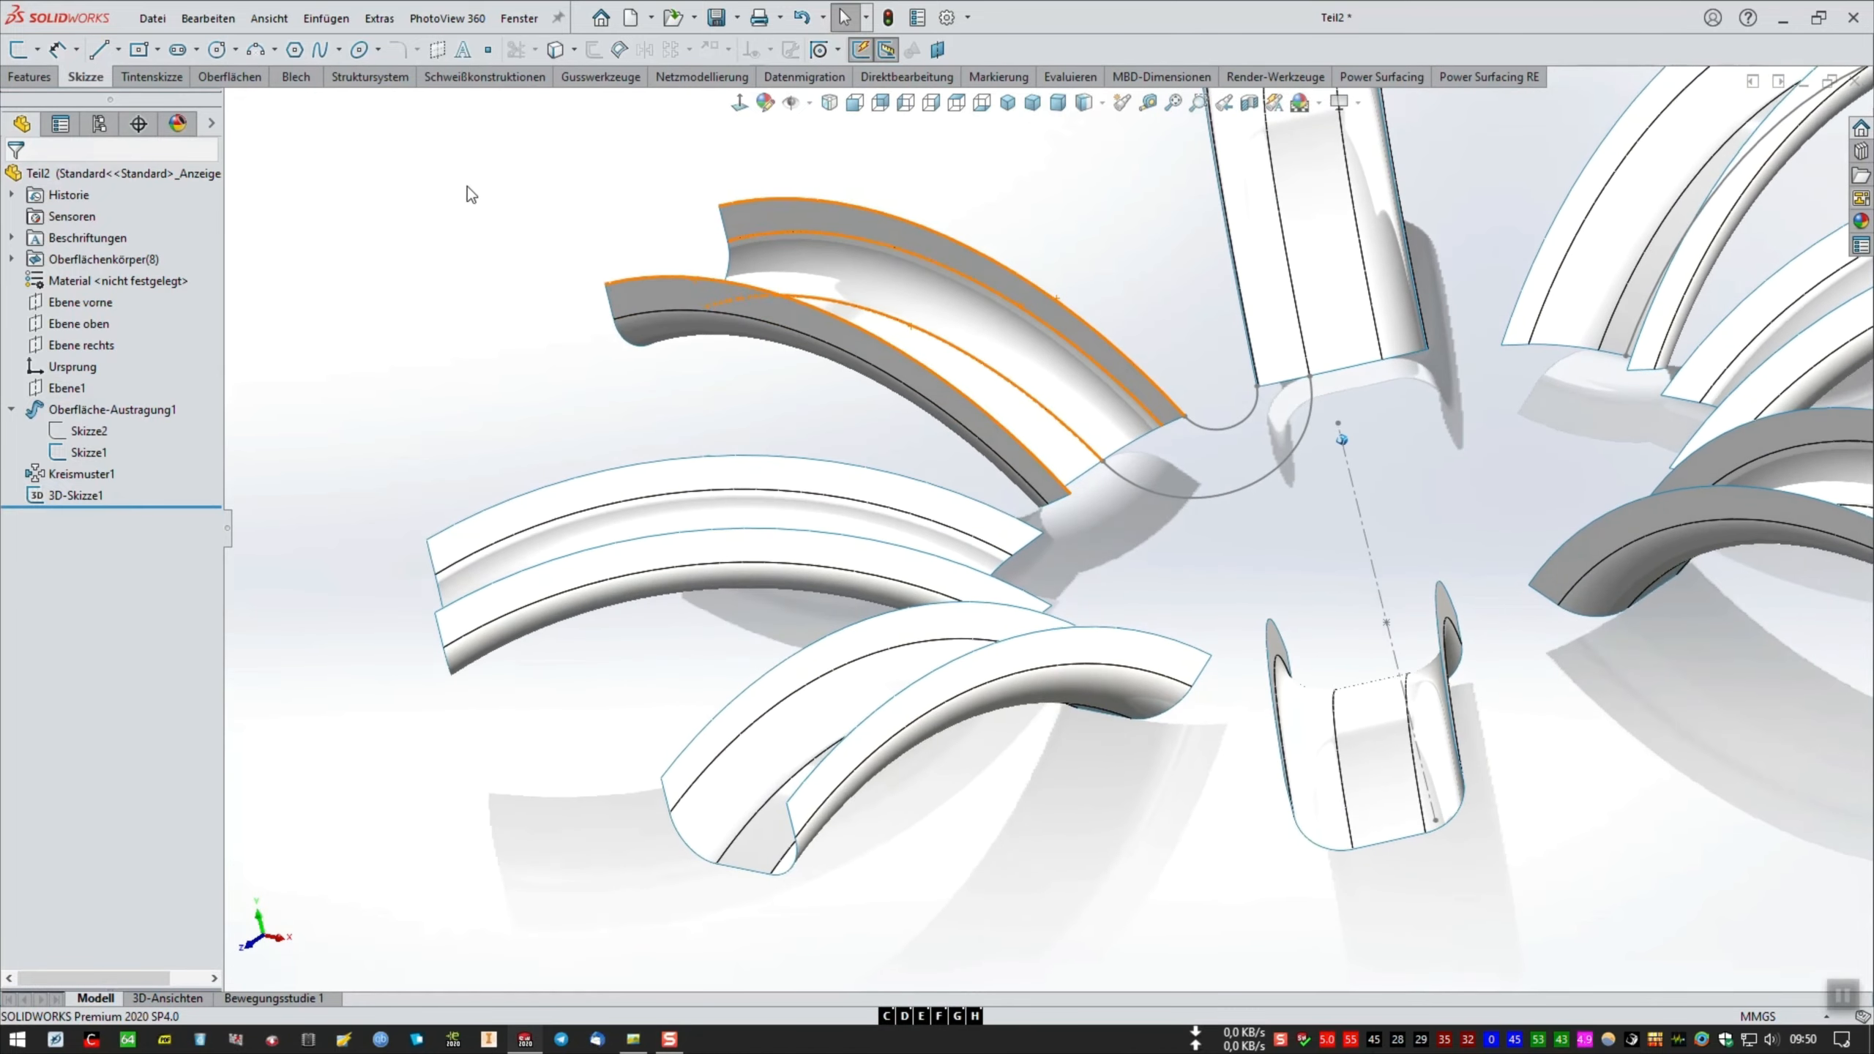
{"action": "left_click", "coordinate": [229, 78]}
{"action": "left_click", "coordinate": [147, 52]}
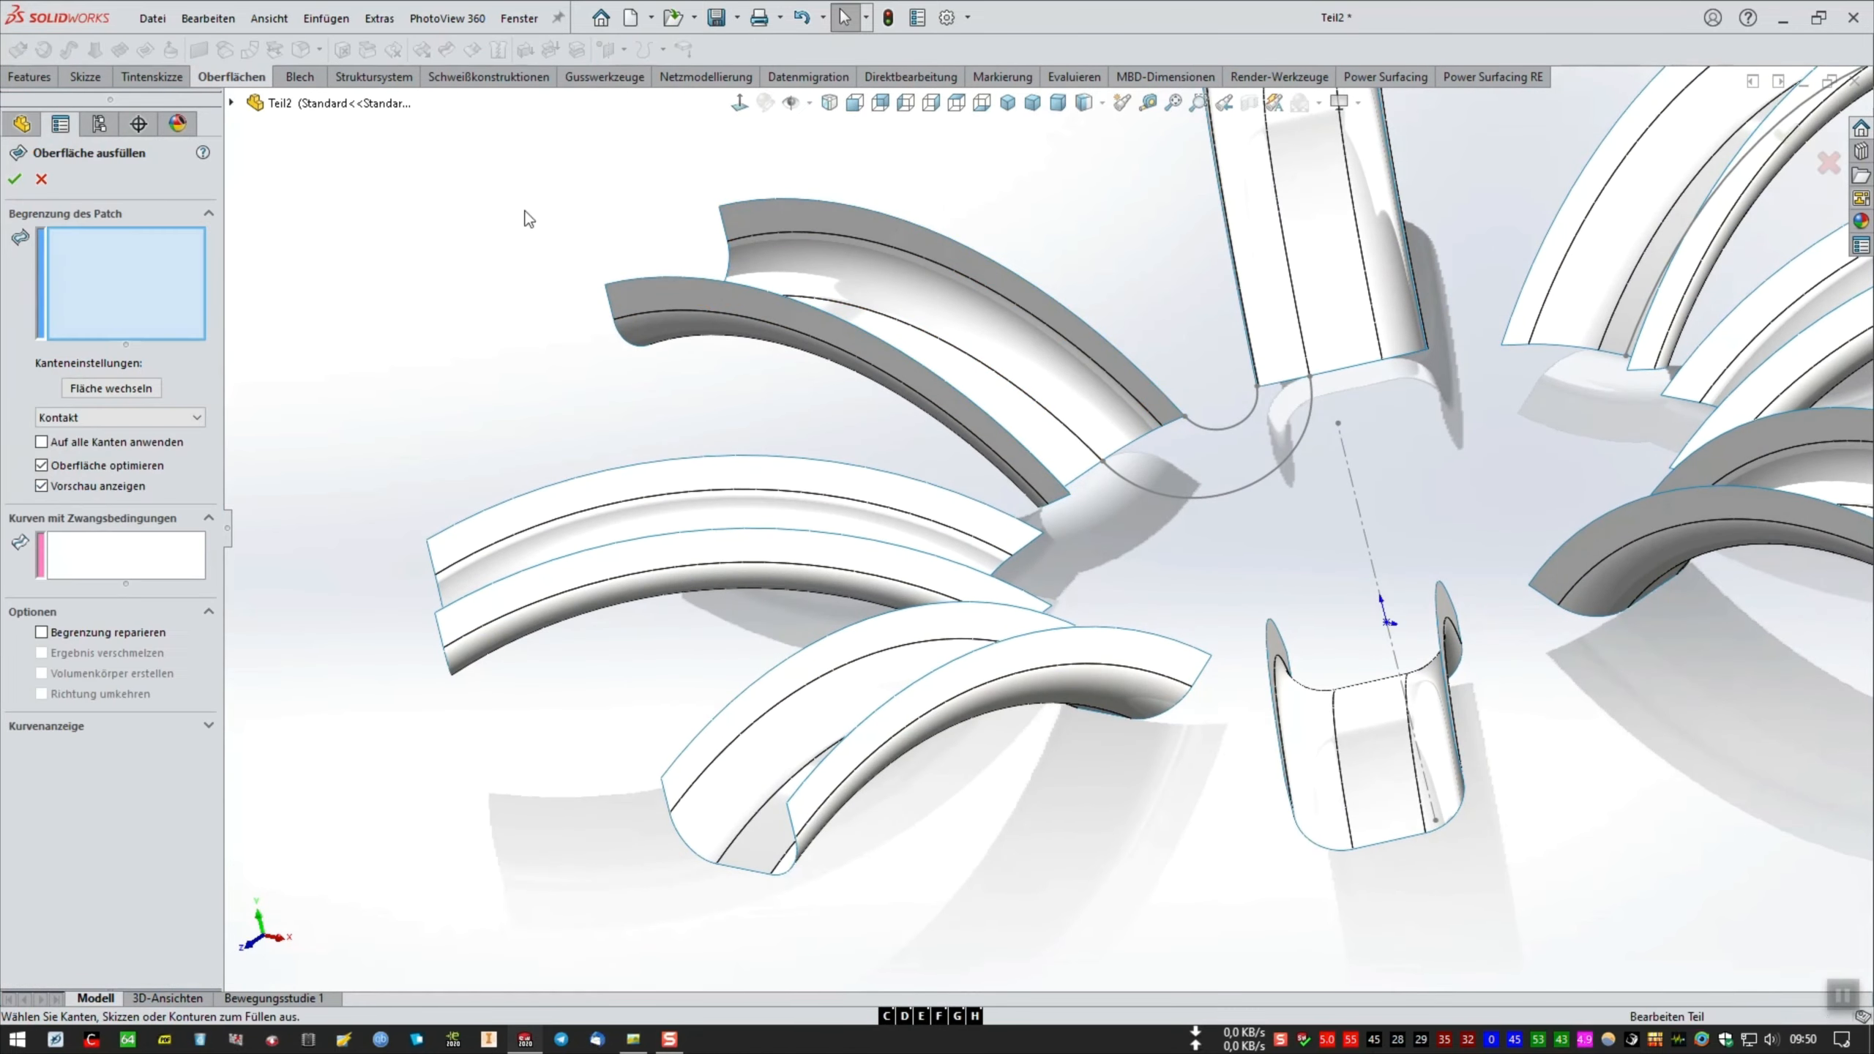
{"action": "scroll", "coordinate": [1107, 536], "scroll_direction": "down", "scroll_amount": 3}
{"action": "mouse_move", "coordinate": [1127, 536]}
{"action": "middle_mouse_down"}
{"action": "mouse_move", "coordinate": [1101, 489]}
{"action": "mouse_move", "coordinate": [1181, 470]}
{"action": "mouse_move", "coordinate": [1166, 445]}
{"action": "mouse_move", "coordinate": [1334, 417]}
{"action": "middle_mouse_up"}
{"action": "left_click", "coordinate": [1103, 489]}
{"action": "left_click", "coordinate": [1166, 442]}
{"action": "left_click", "coordinate": [1203, 444]}
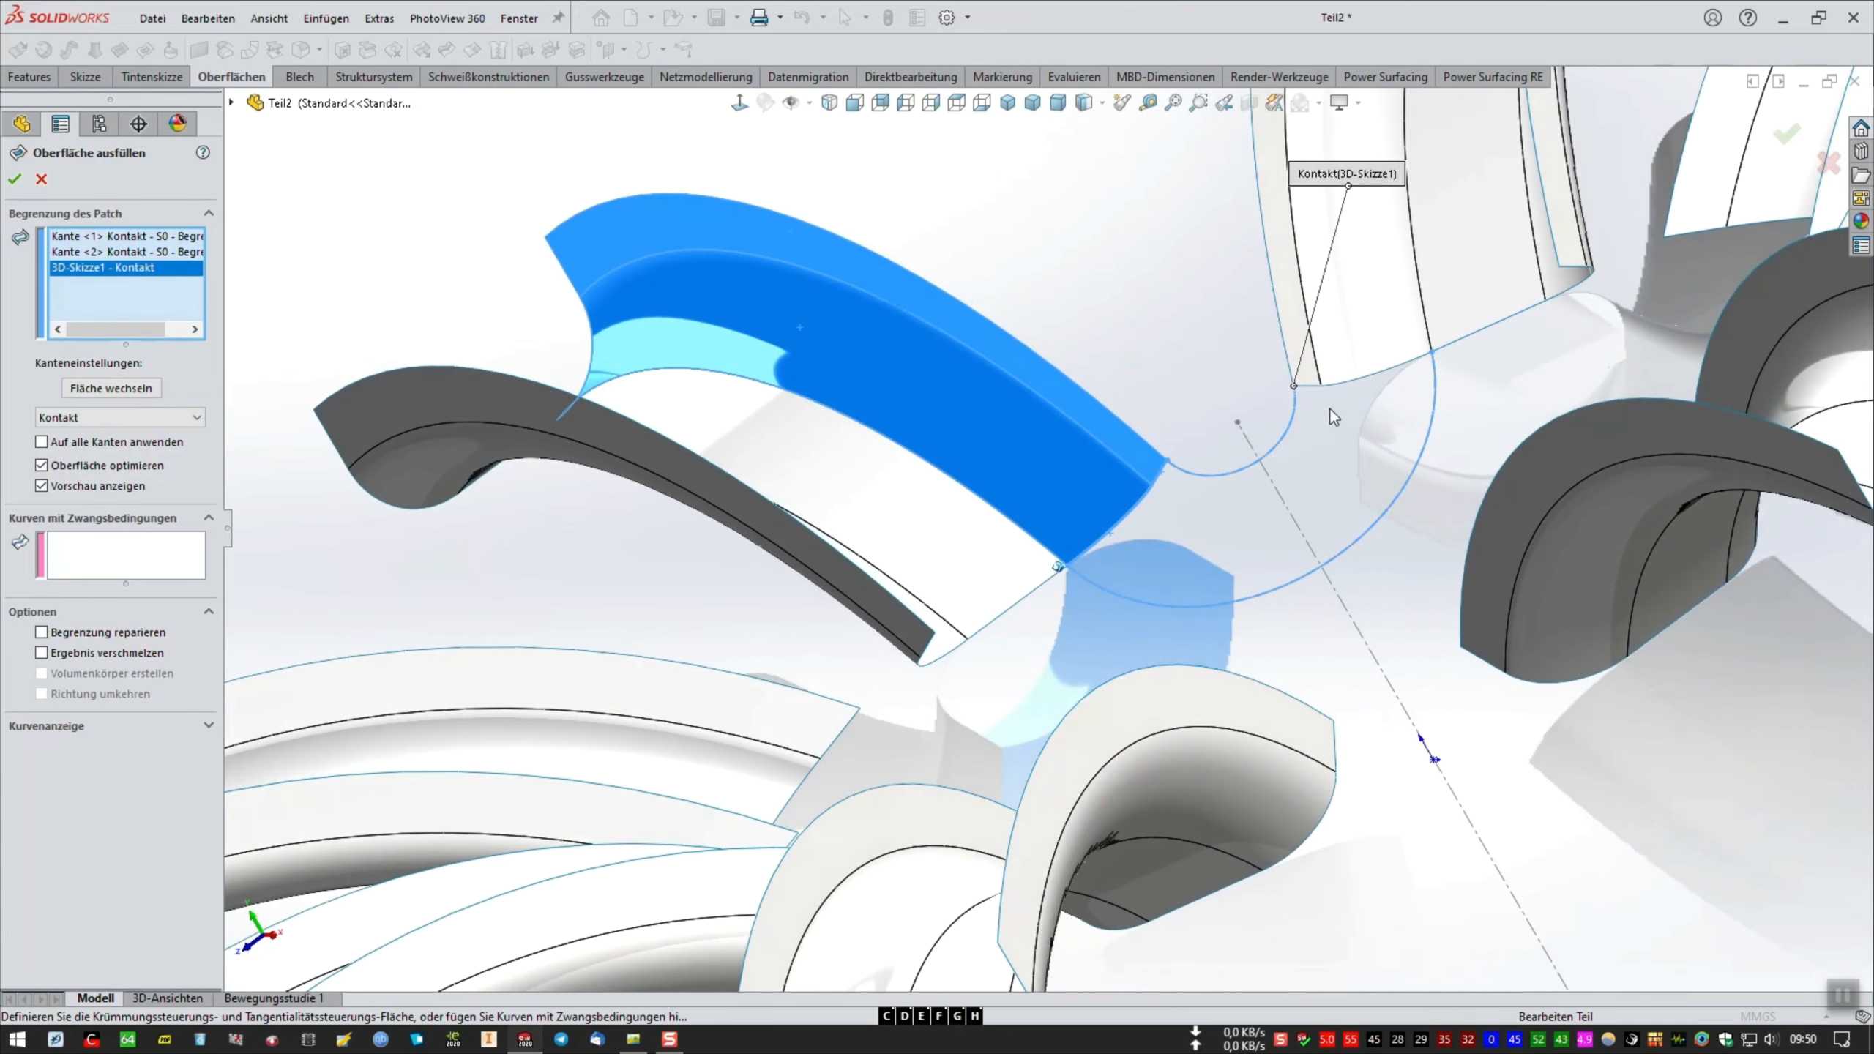
{"action": "left_click", "coordinate": [1307, 389]}
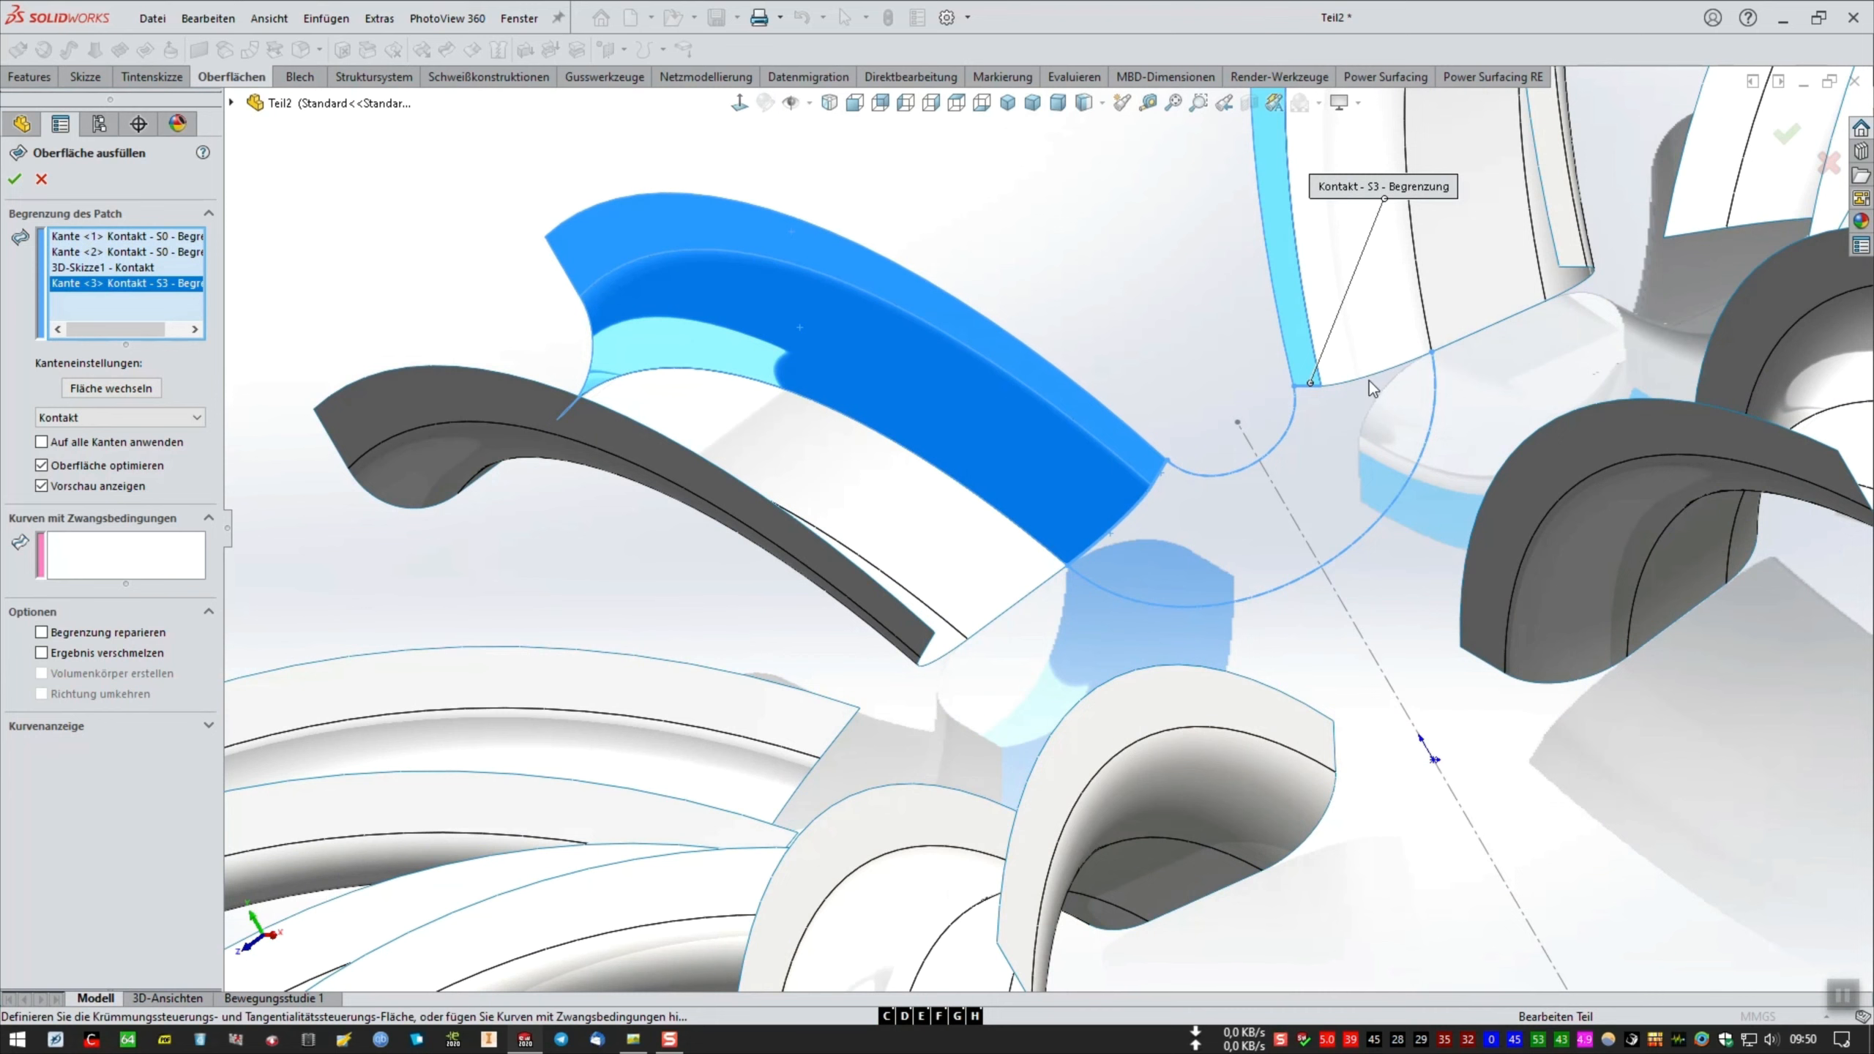
{"action": "left_click", "coordinate": [1372, 382]}
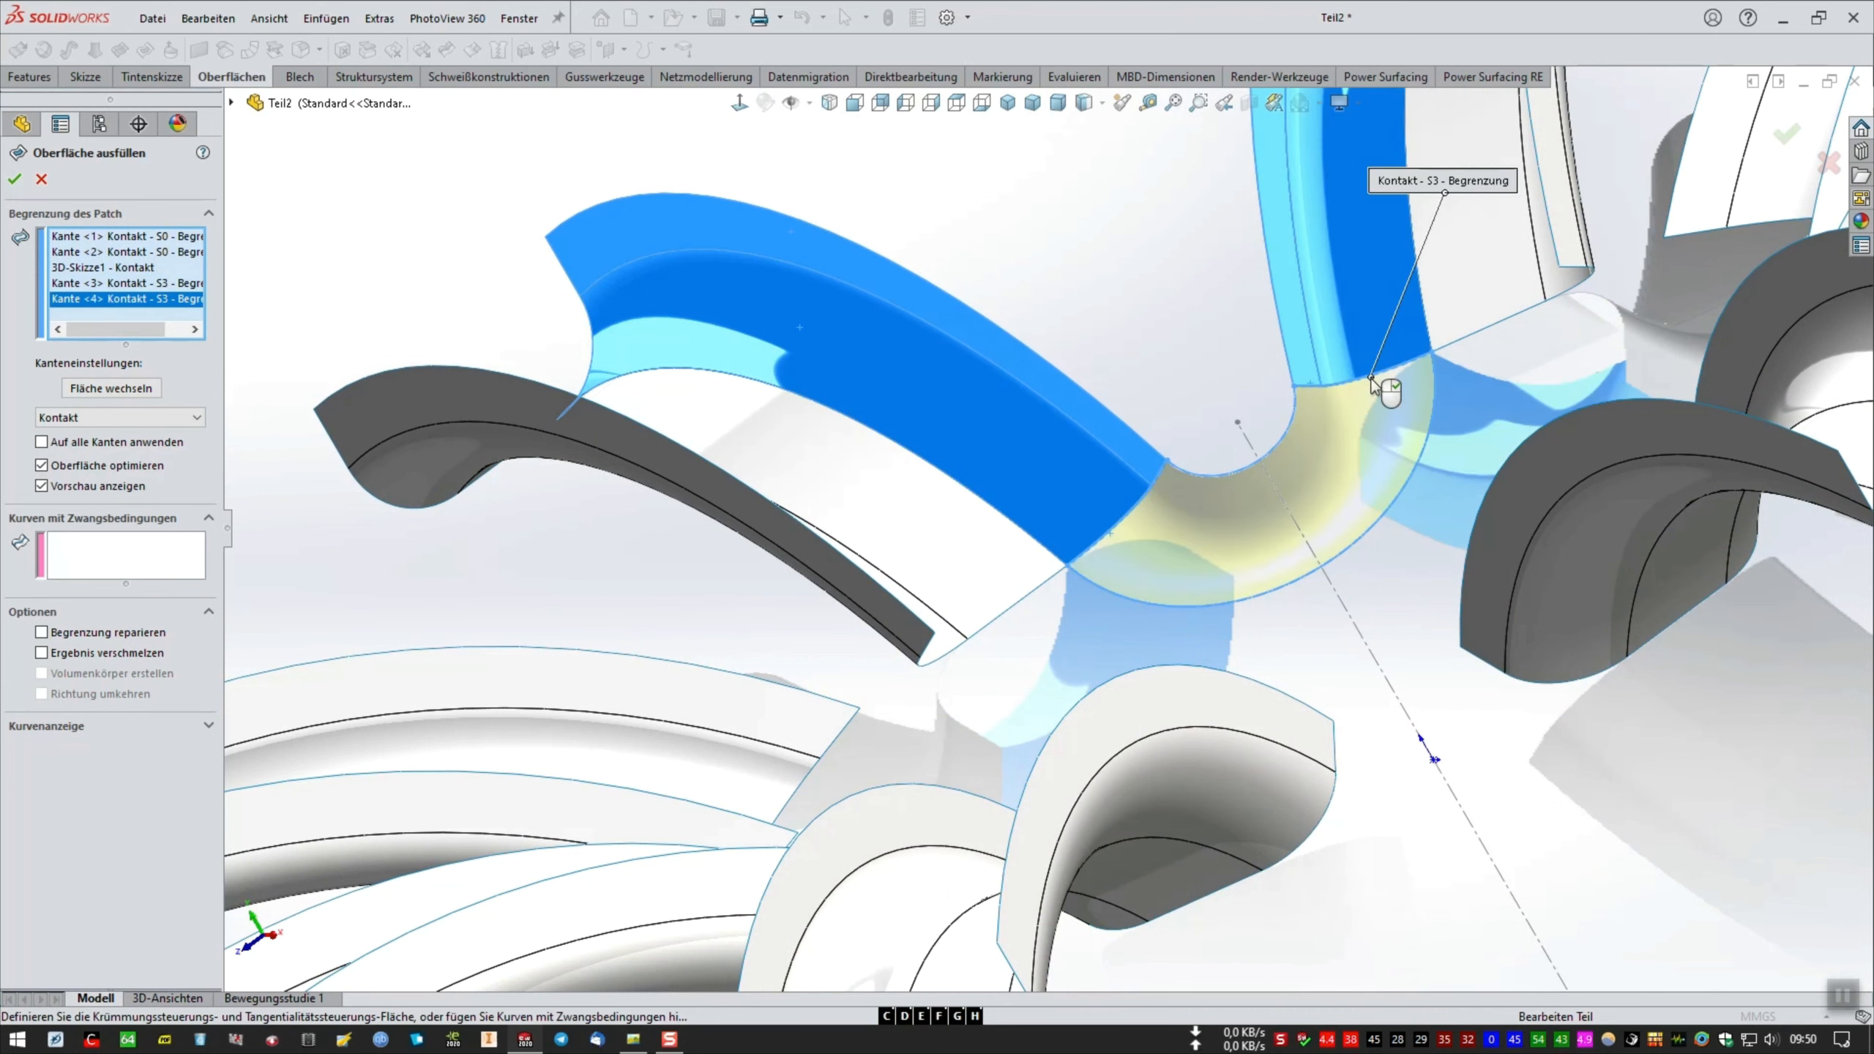
{"action": "left_click", "coordinate": [23, 177]}
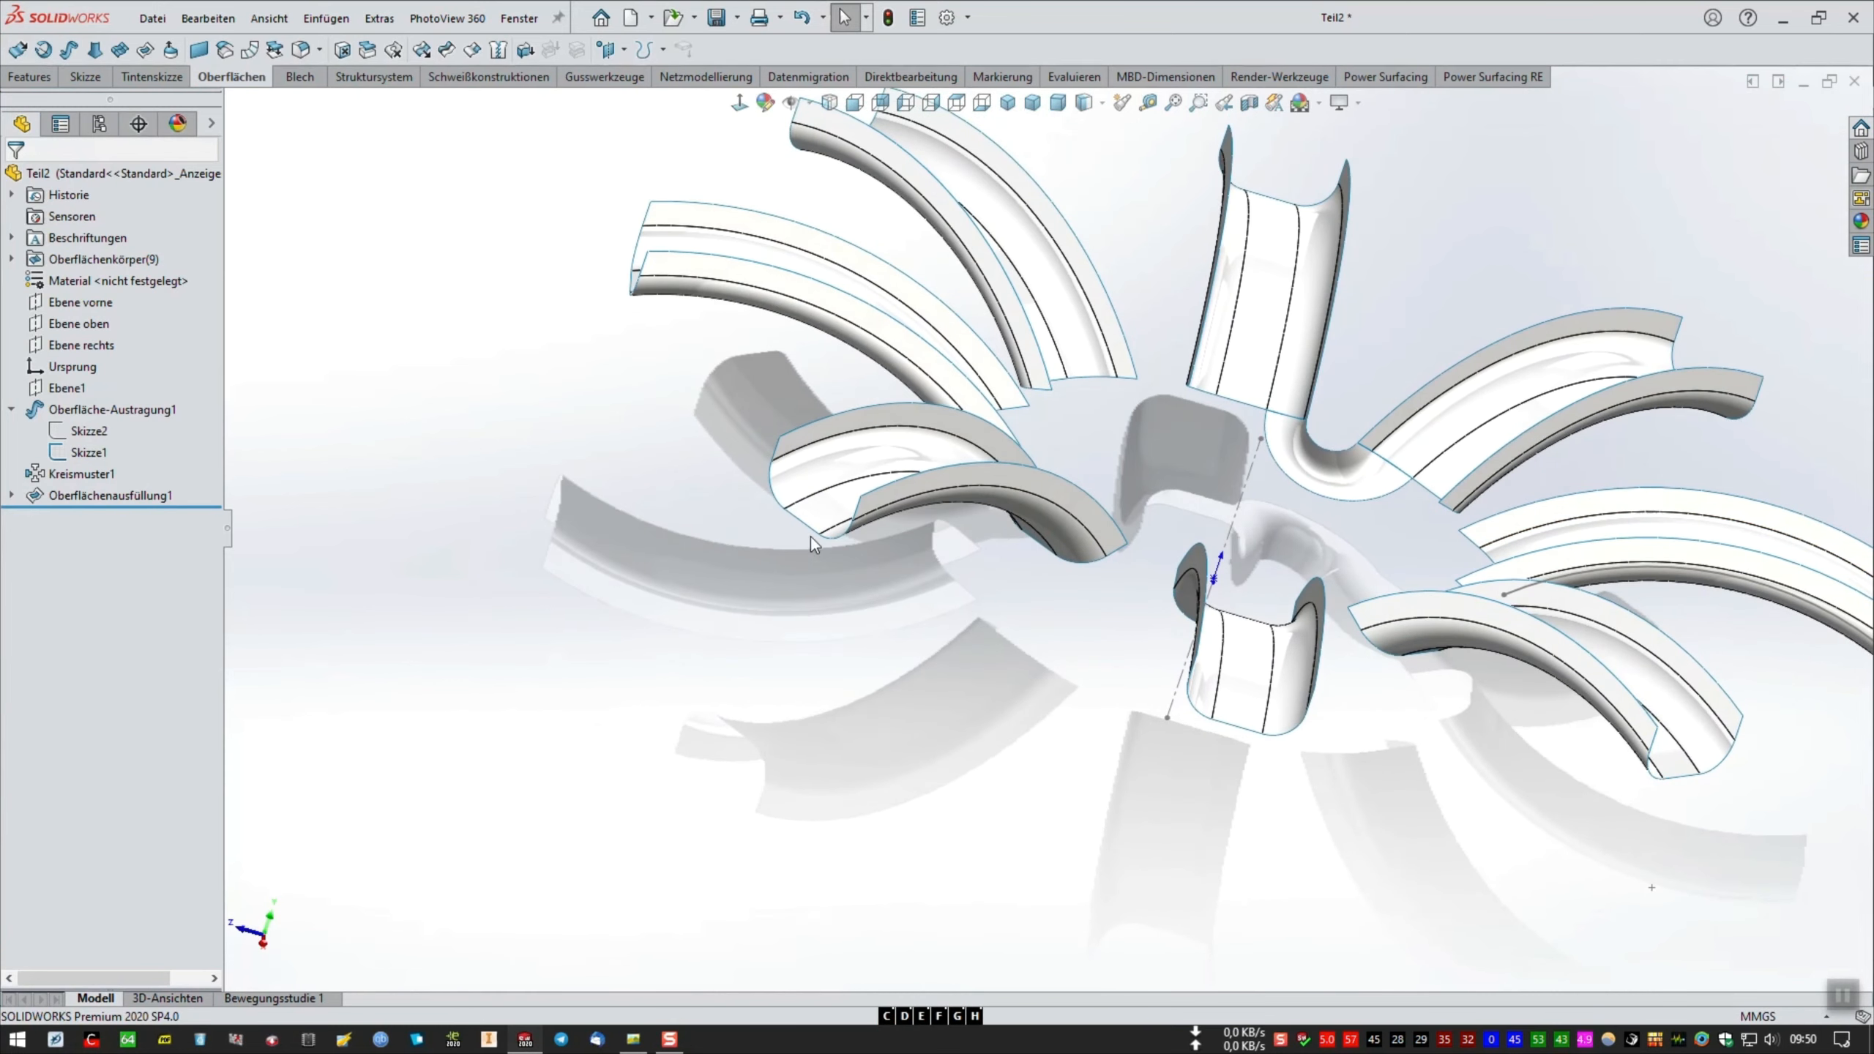
Circular-pattern the filled surface body around the central sketch line with 8 equally spaced instances over 360 degrees.
{"action": "left_click", "coordinate": [30, 76]}
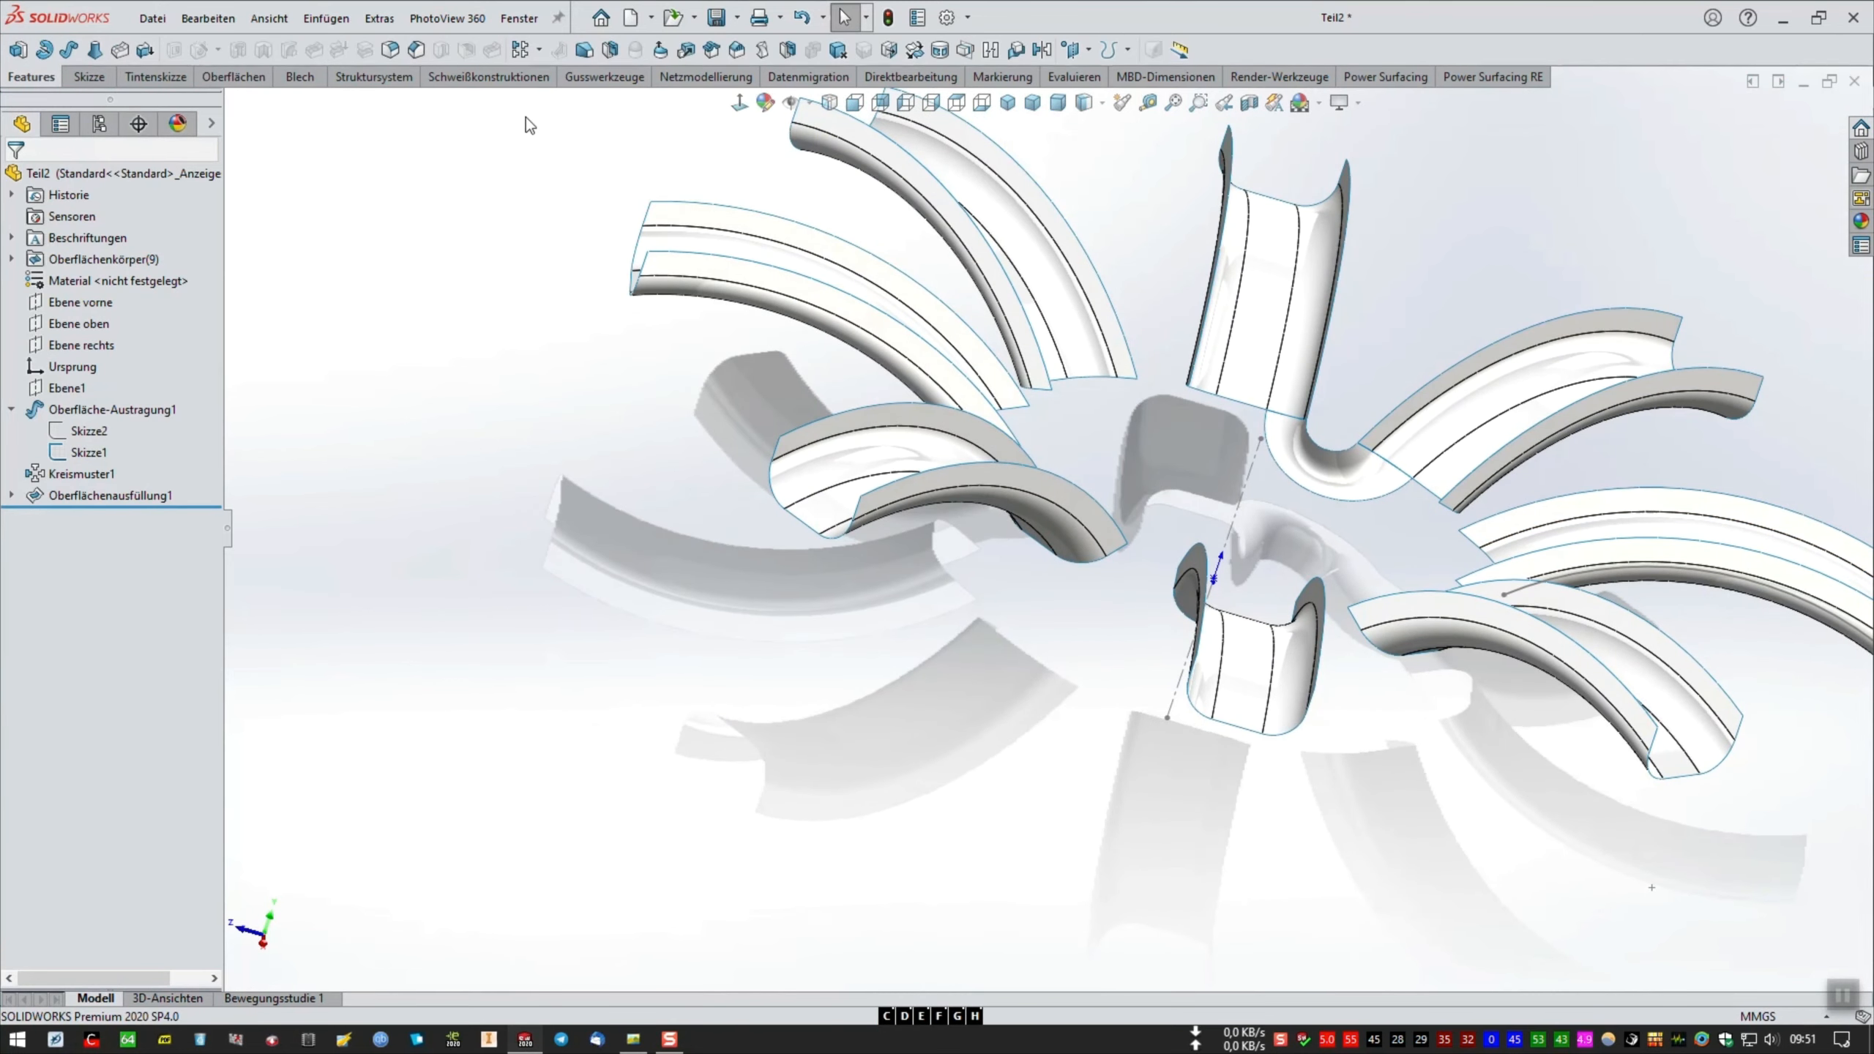
{"action": "left_click", "coordinate": [539, 50]}
{"action": "left_click", "coordinate": [560, 98]}
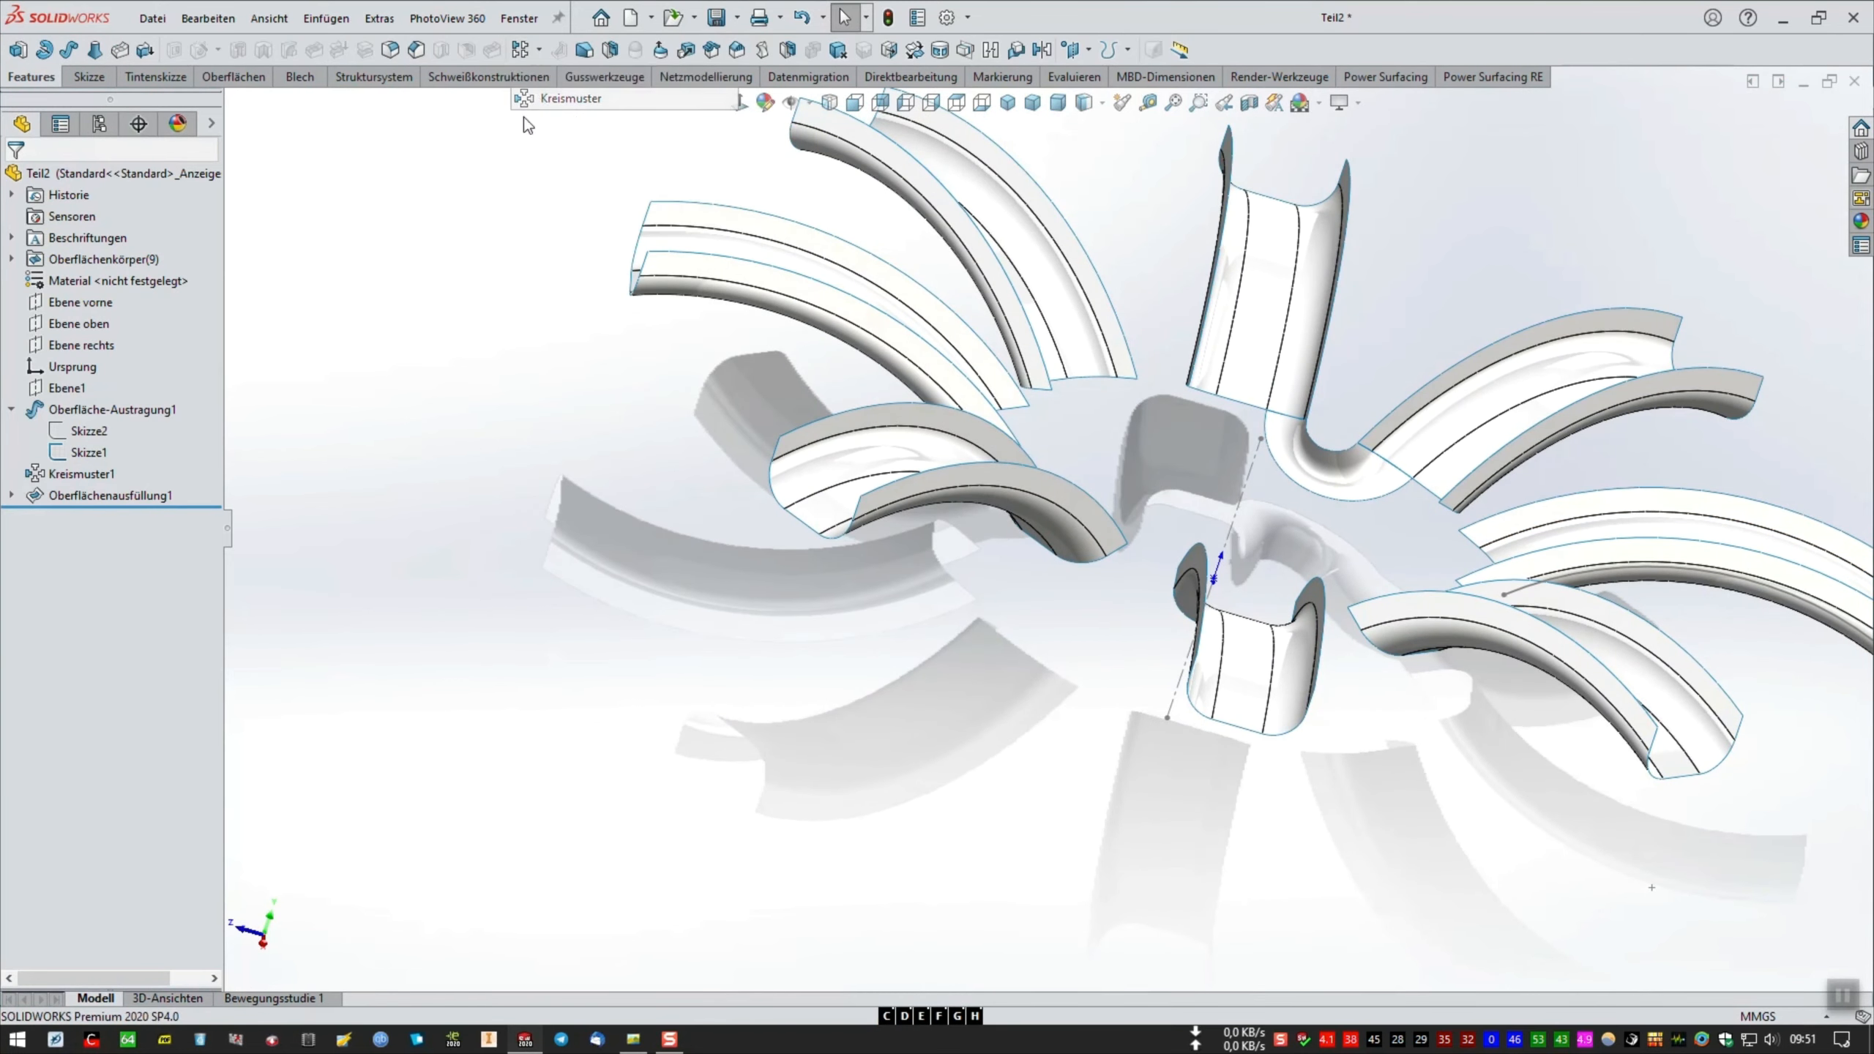
{"action": "left_click", "coordinate": [24, 570]}
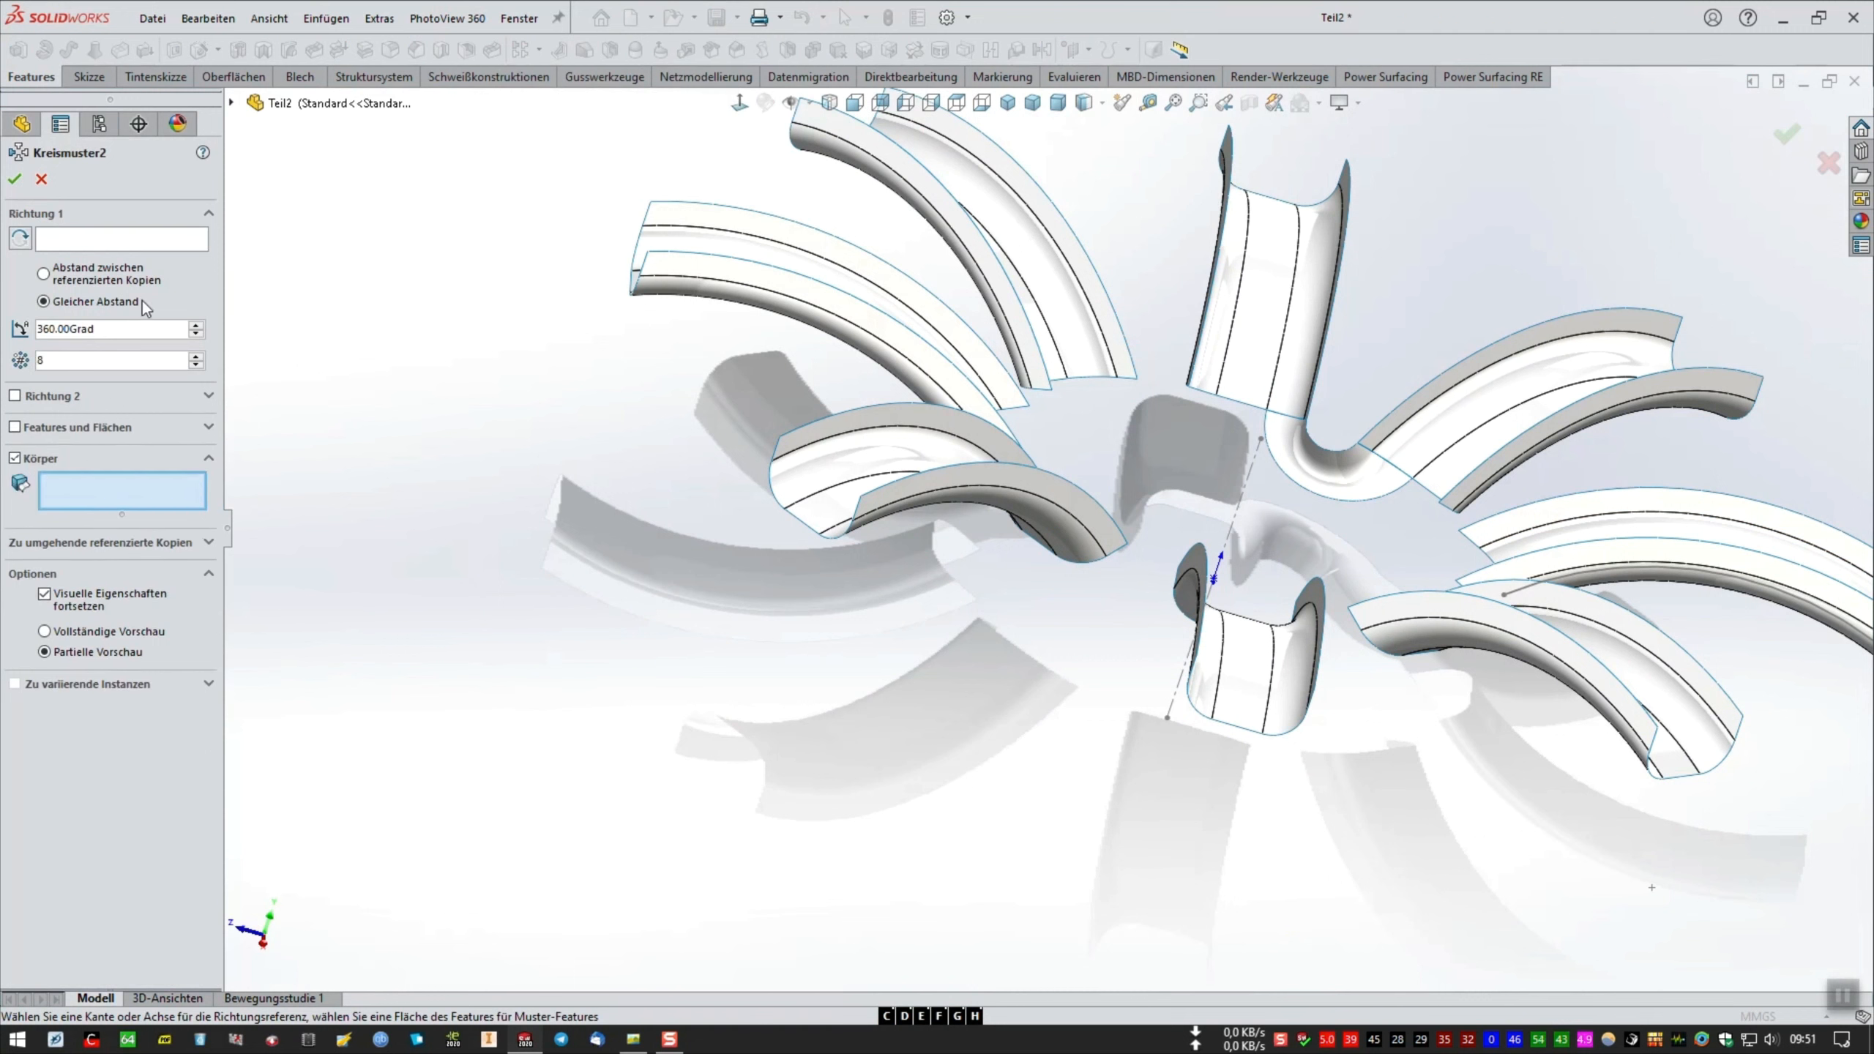
{"action": "left_click", "coordinate": [164, 239]}
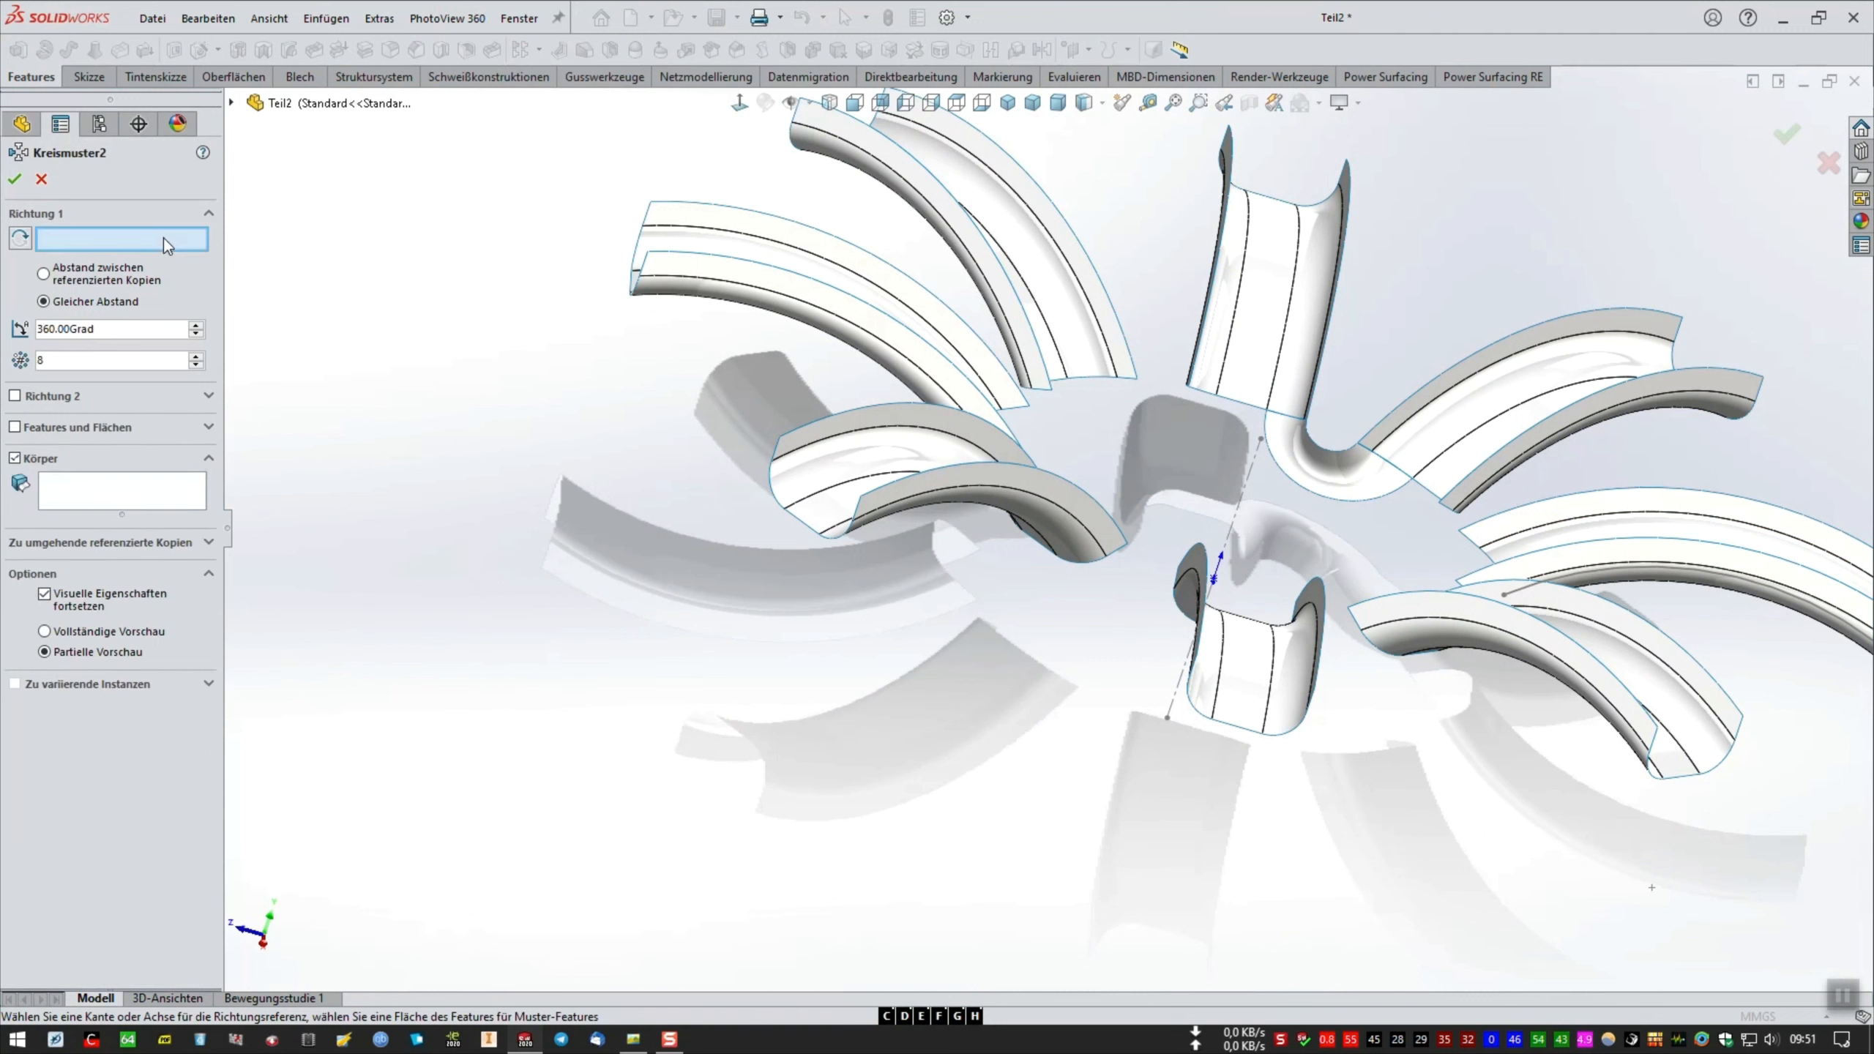
{"action": "left_click", "coordinate": [1229, 528]}
{"action": "left_click", "coordinate": [151, 494]}
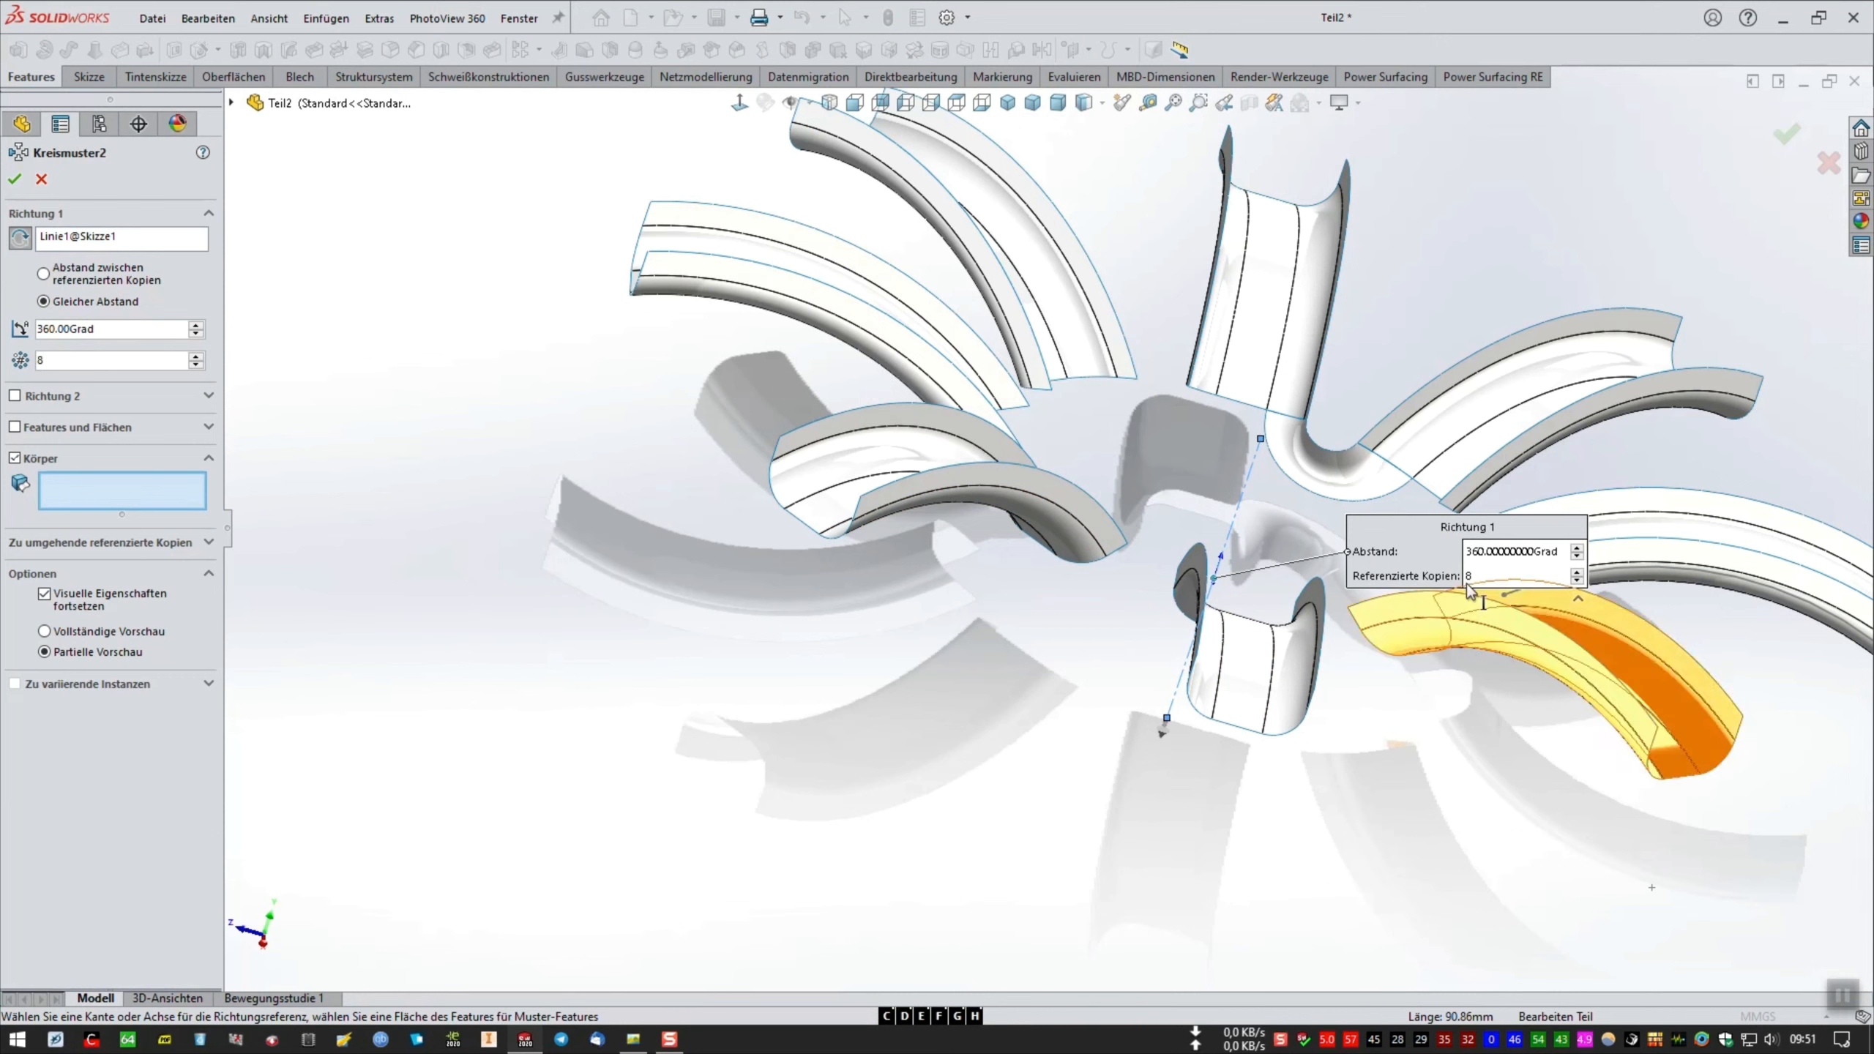
{"action": "left_click", "coordinate": [1310, 490]}
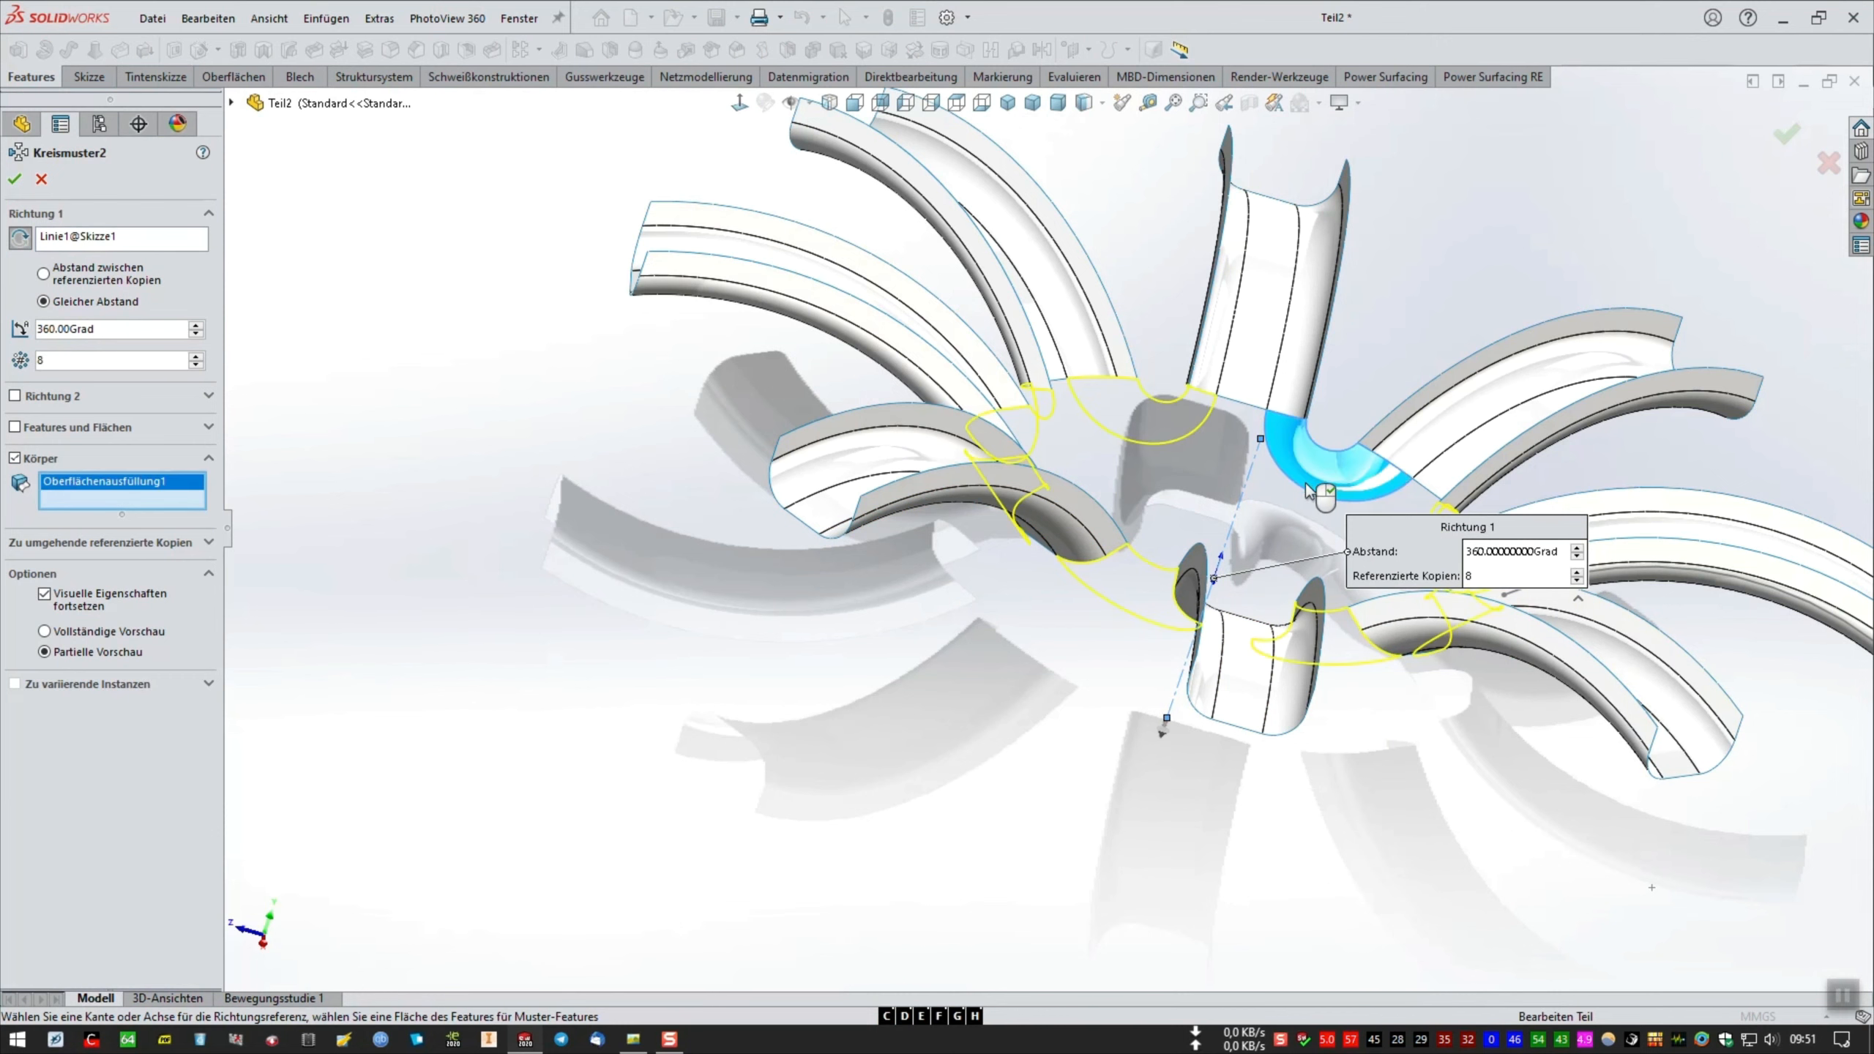
{"action": "left_click", "coordinate": [15, 179]}
{"action": "left_click", "coordinate": [498, 342]}
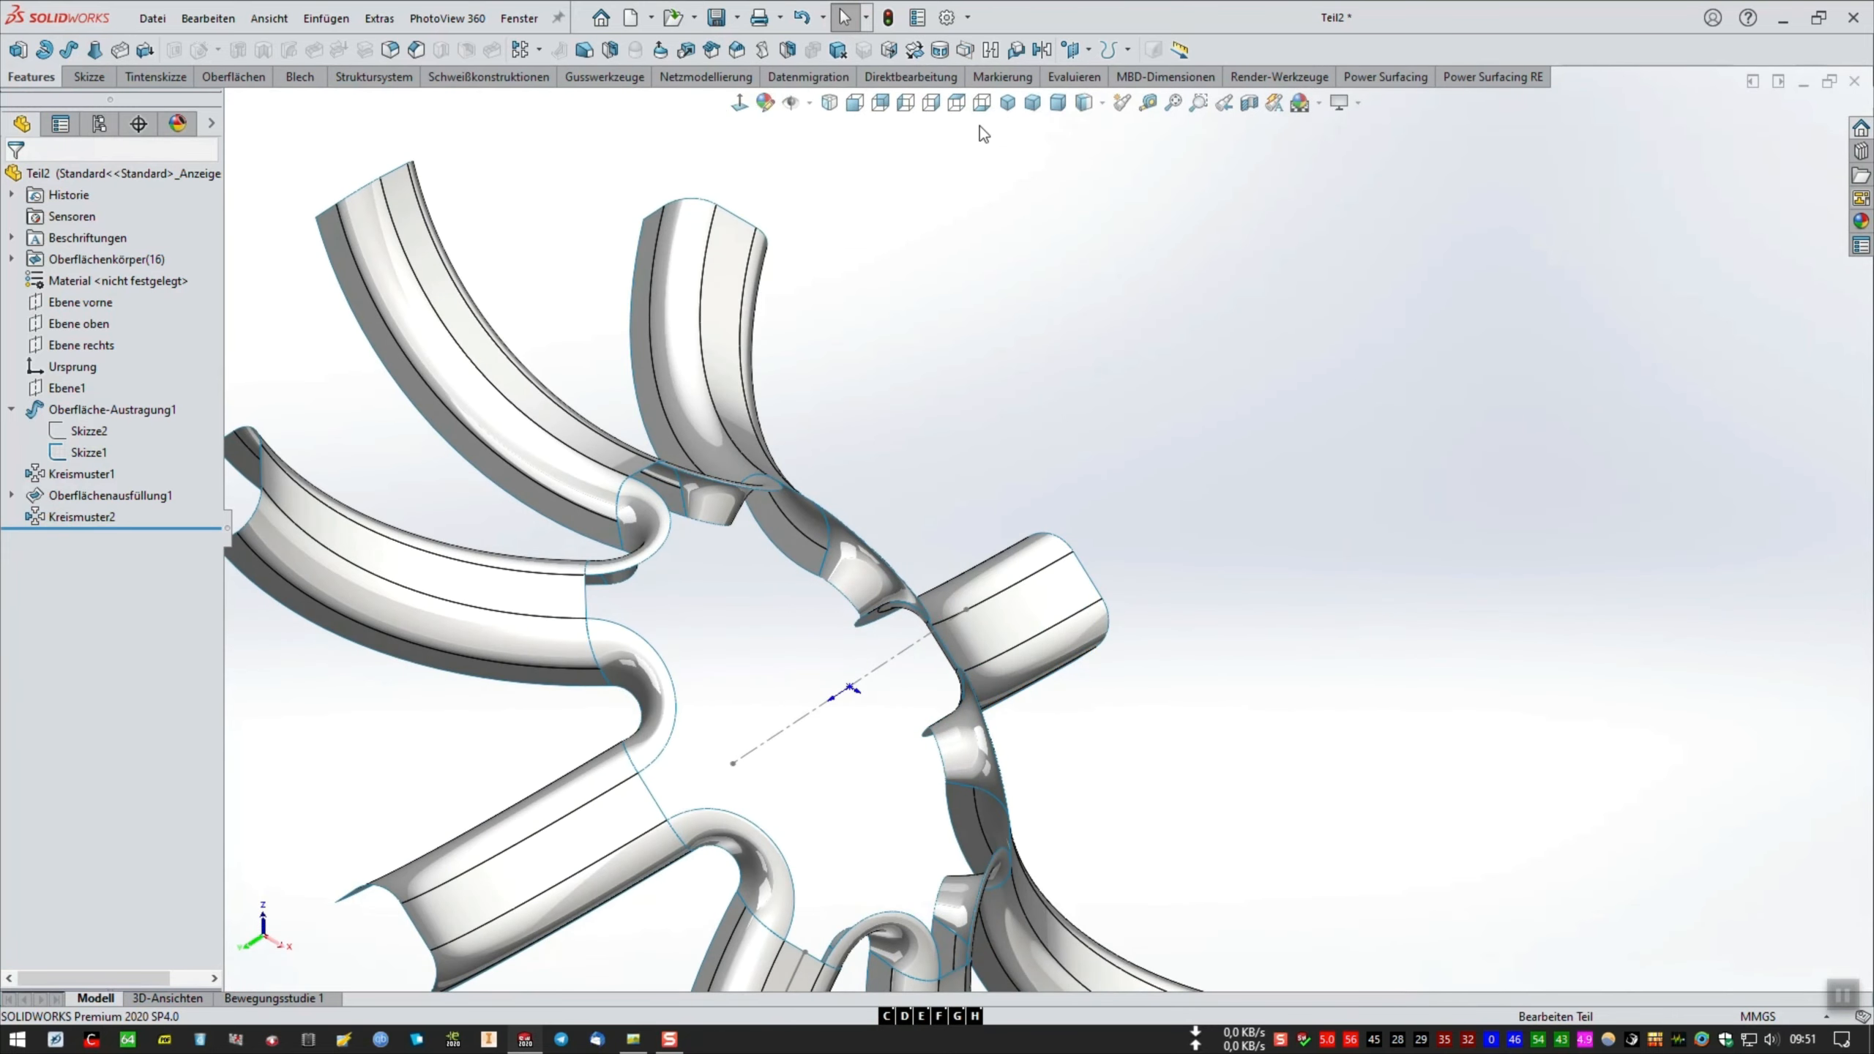
Create a filled surface with contact edges across the central opening, bounded by all 16 inner edges of the arms and bridge surfaces.
{"action": "left_click", "coordinate": [980, 104]}
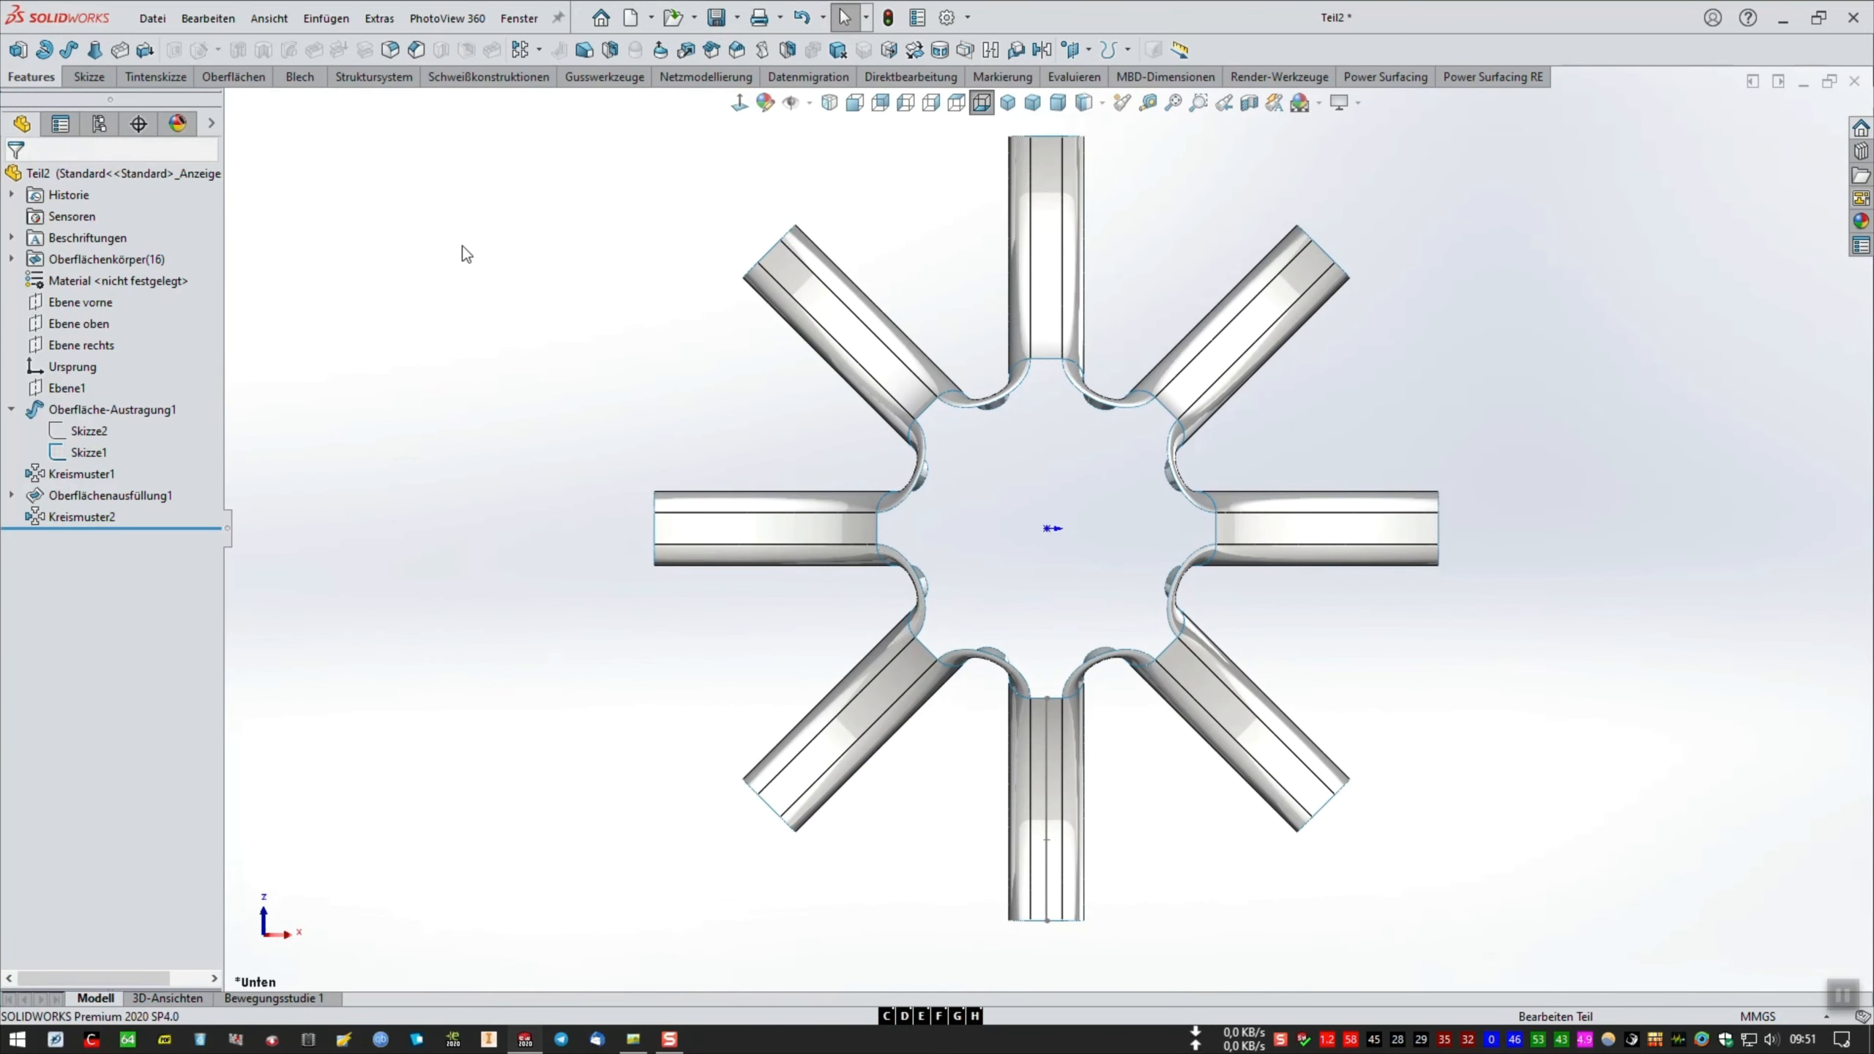
{"action": "left_click", "coordinate": [206, 77]}
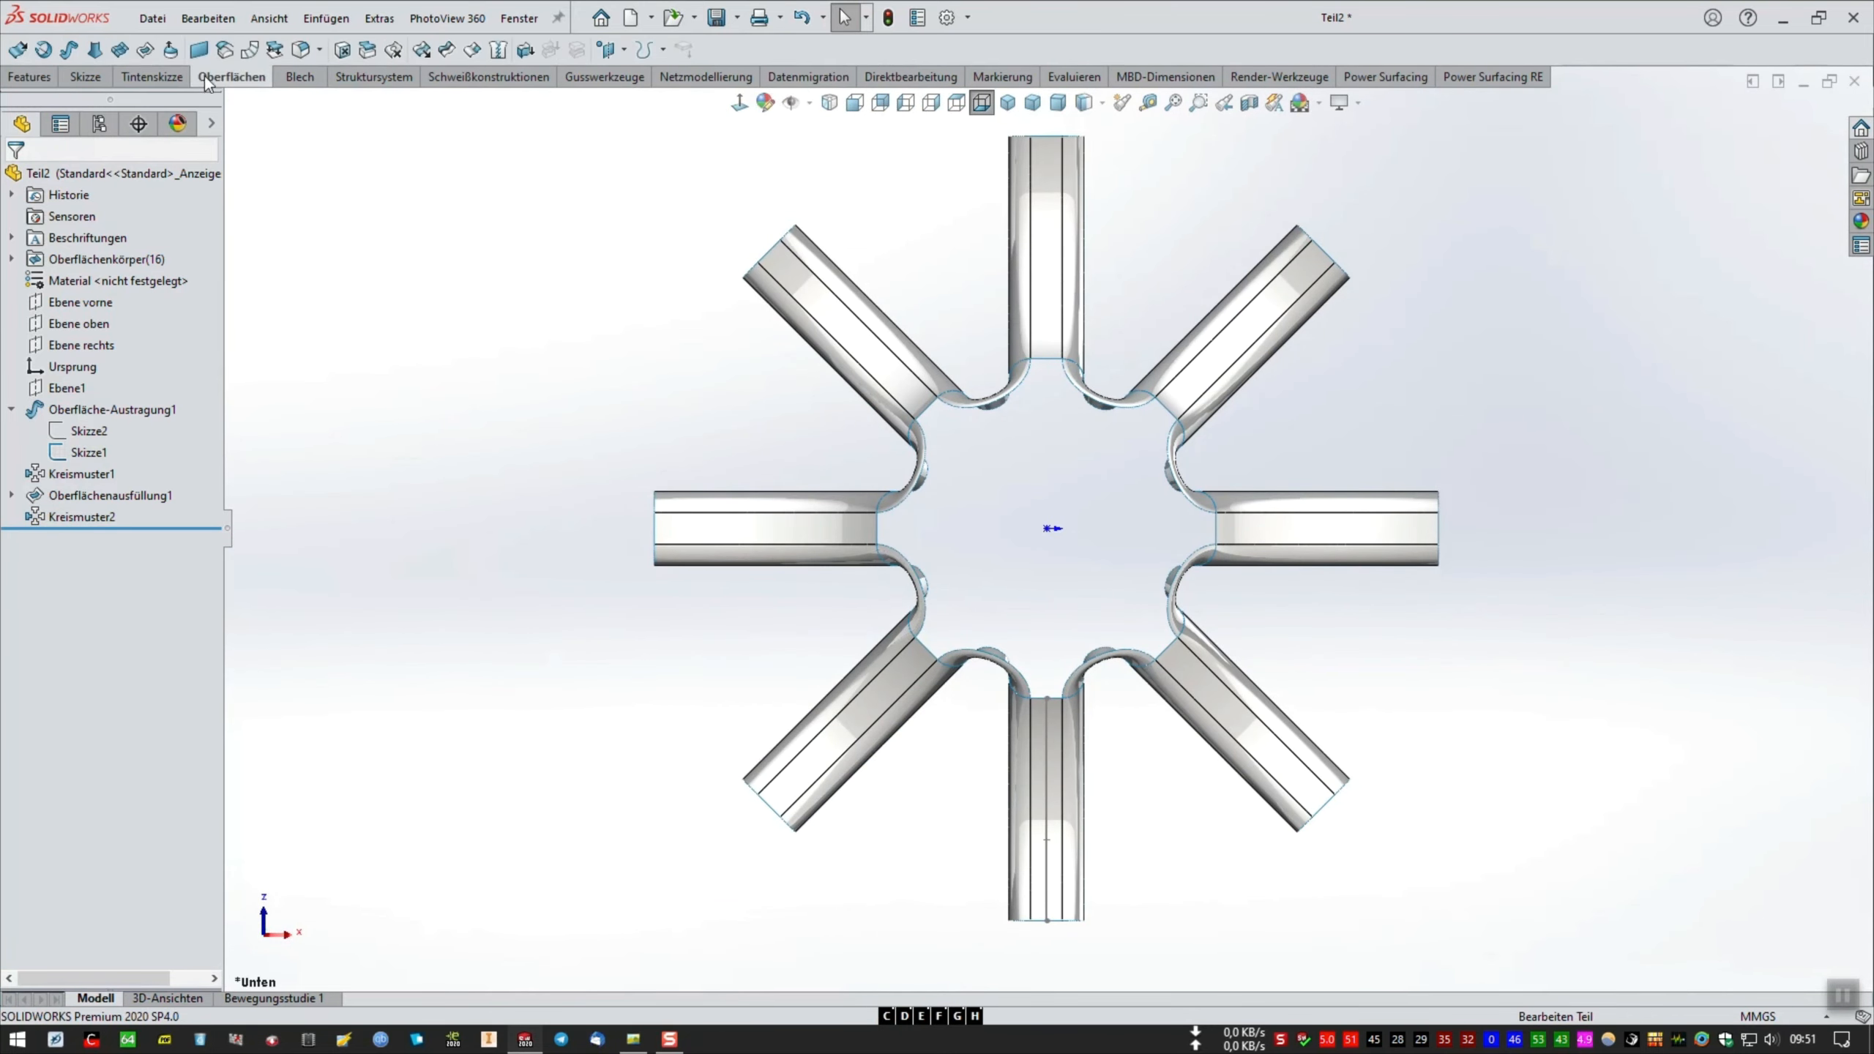
{"action": "left_click", "coordinate": [149, 53]}
{"action": "scroll", "coordinate": [1180, 521], "scroll_direction": "down", "scroll_amount": 2}
{"action": "scroll", "coordinate": [1048, 479], "scroll_direction": "down", "scroll_amount": 2}
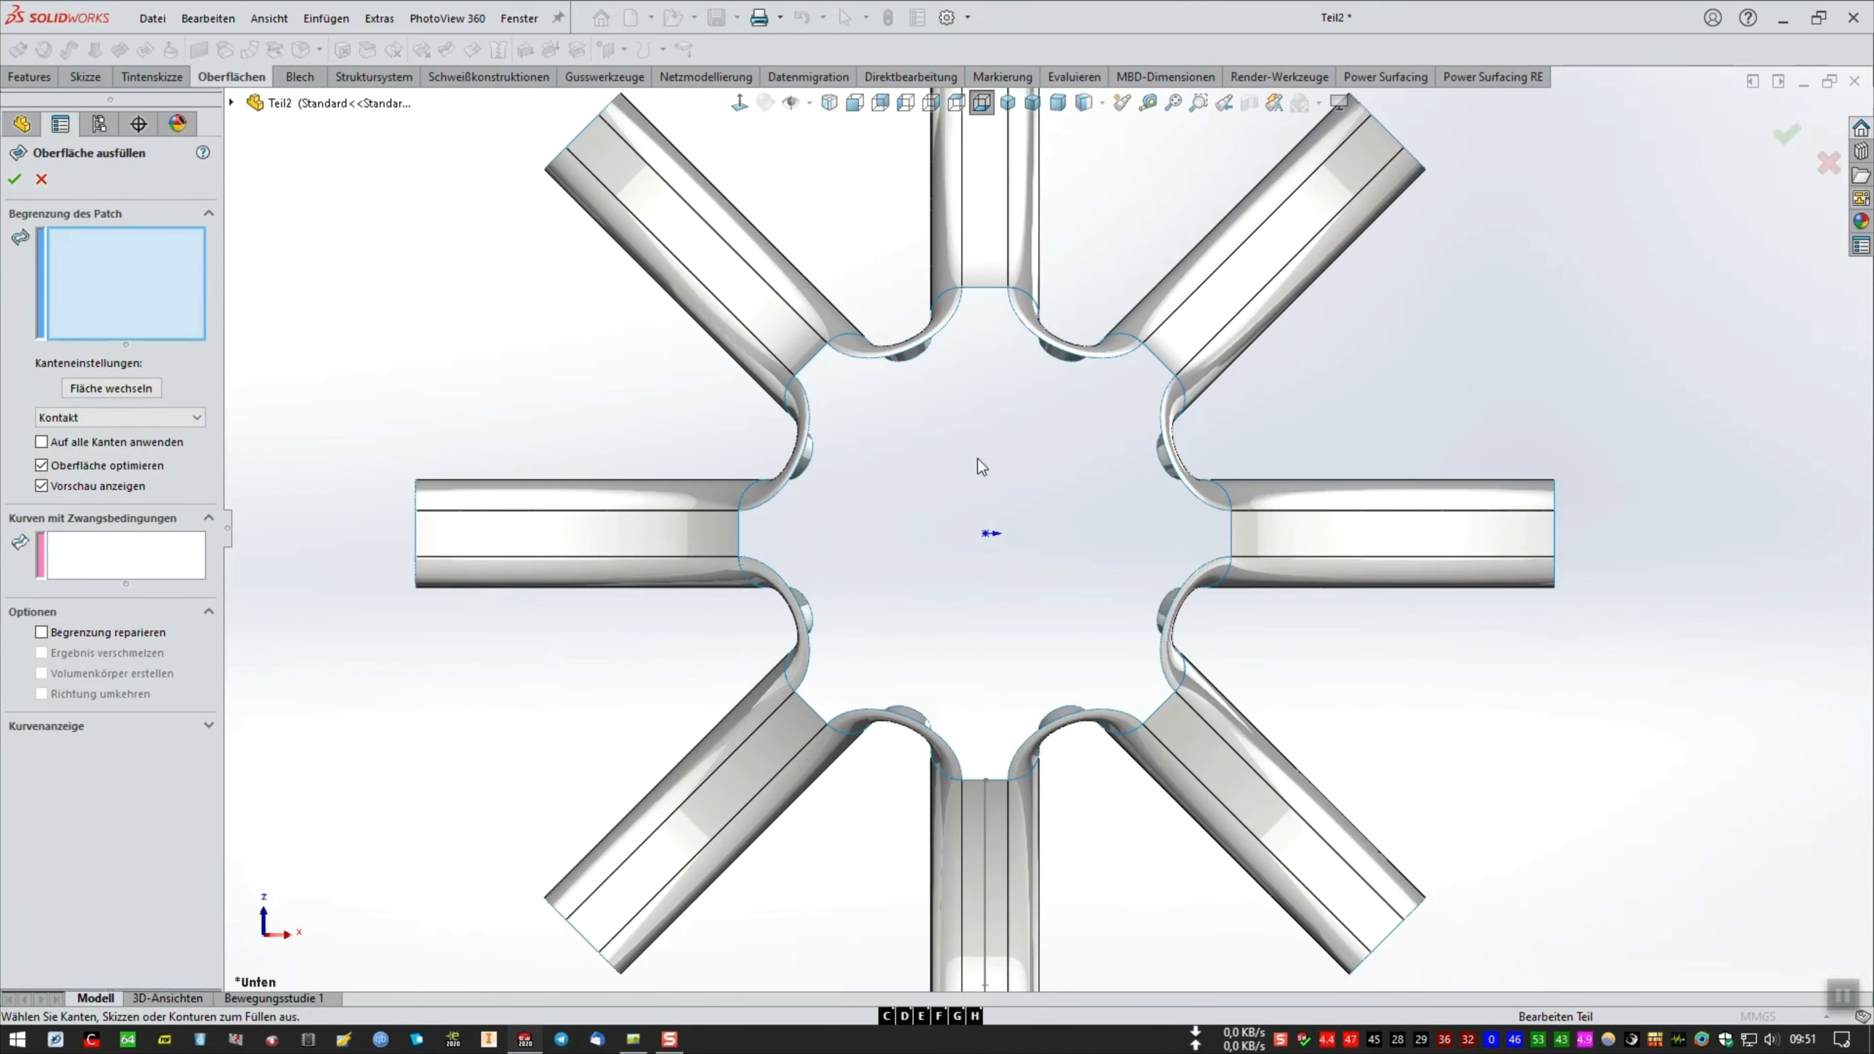
{"action": "scroll", "coordinate": [958, 502], "scroll_direction": "down", "scroll_amount": 2}
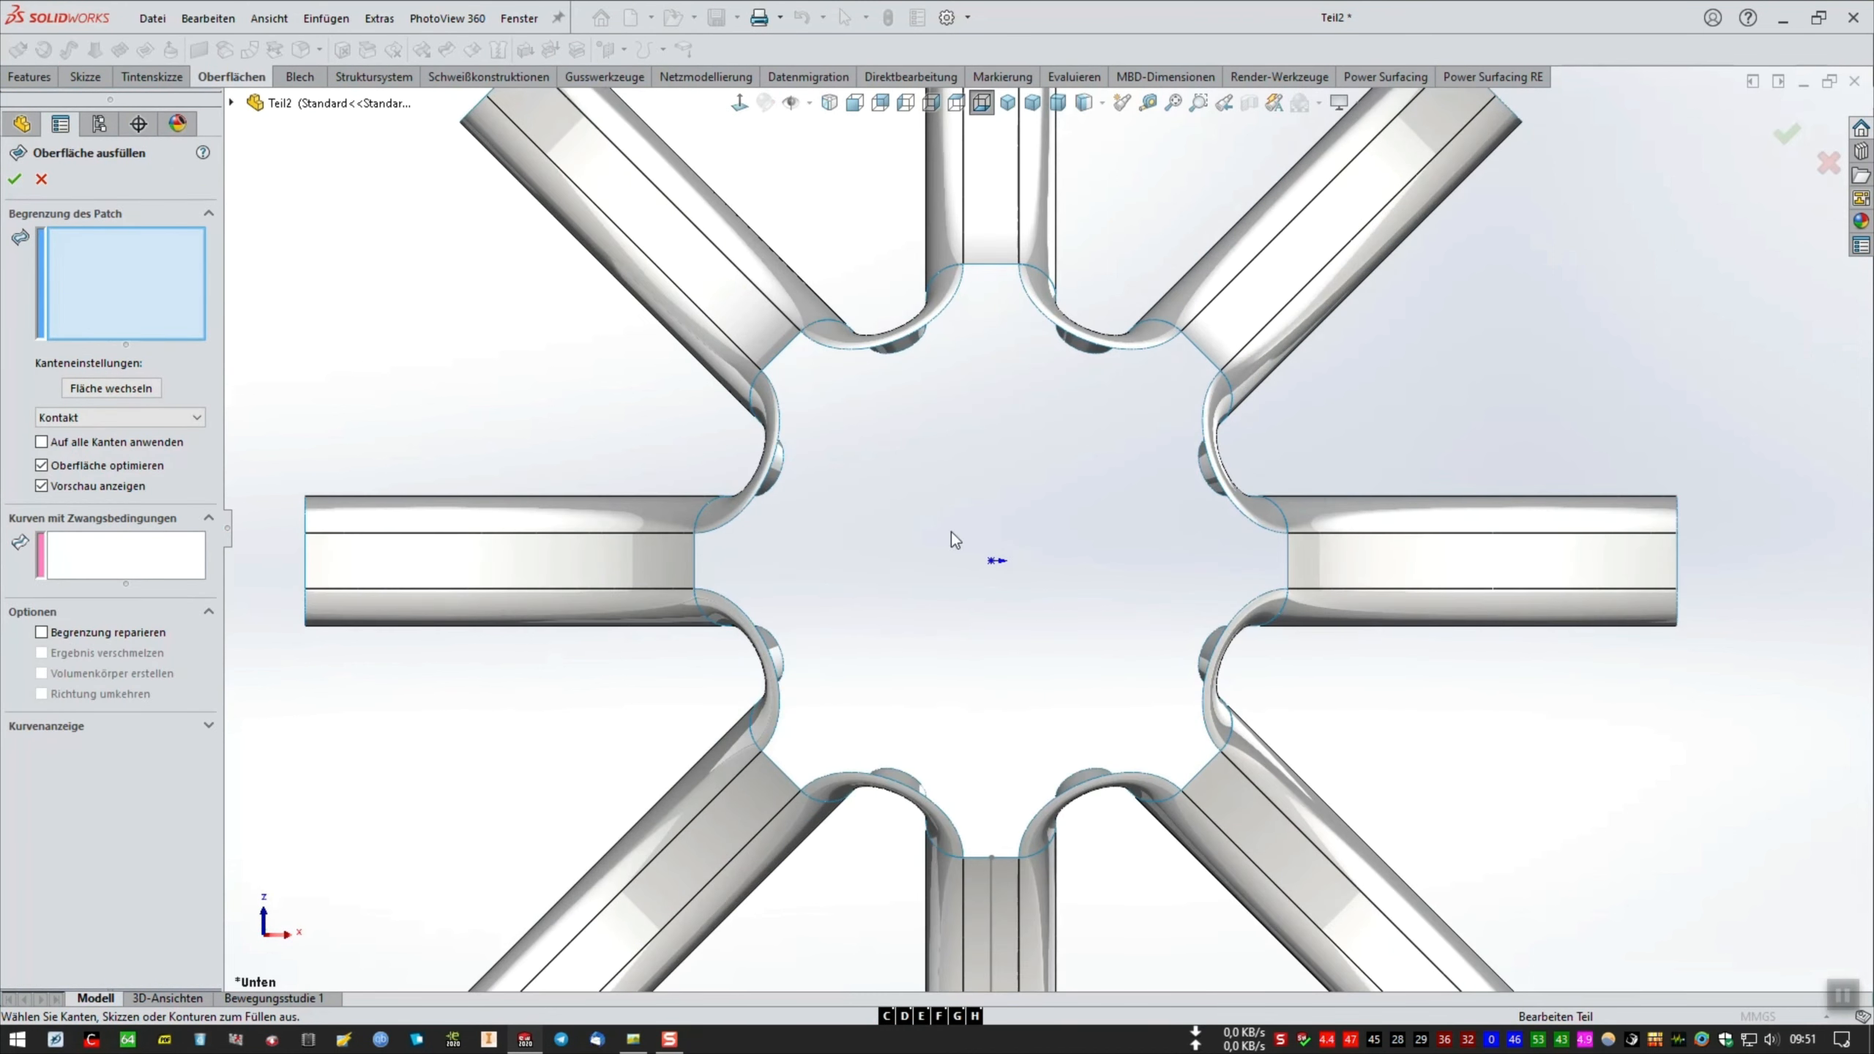
{"action": "left_click", "coordinate": [999, 856]}
{"action": "left_click", "coordinate": [804, 769]}
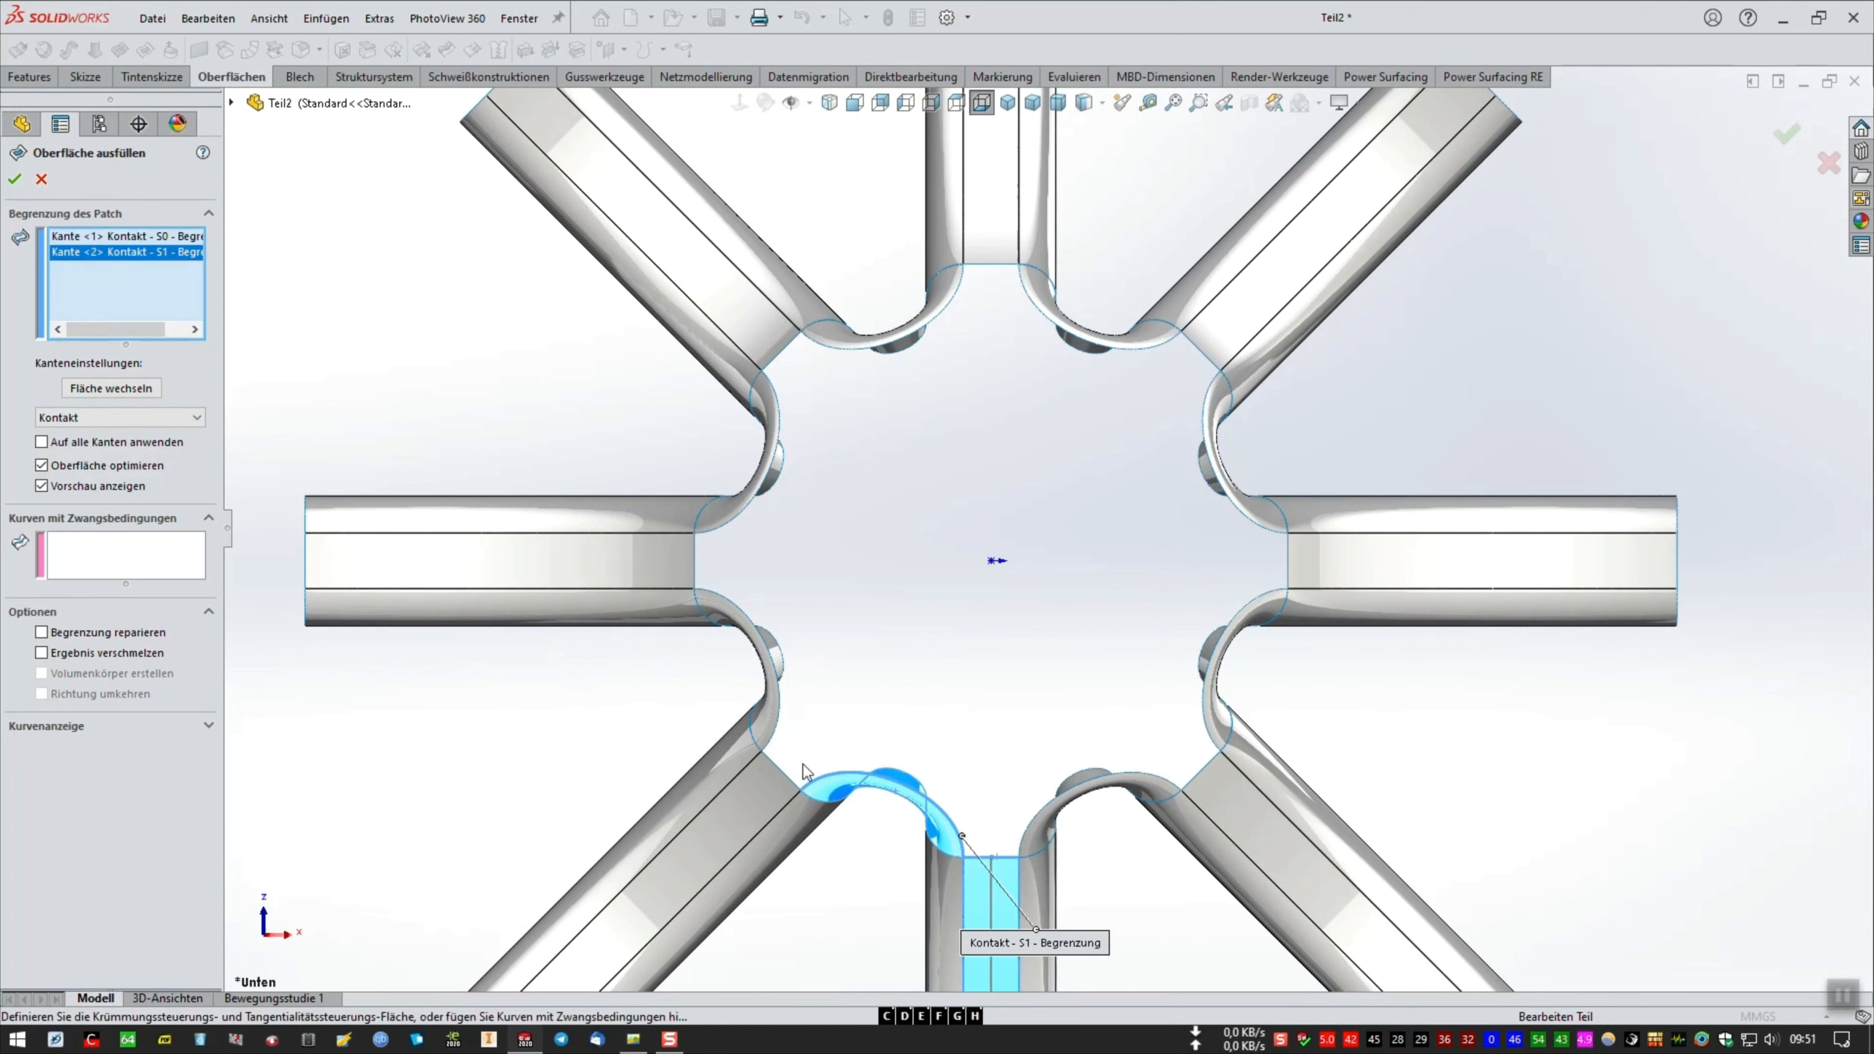
{"action": "left_click", "coordinate": [783, 772]}
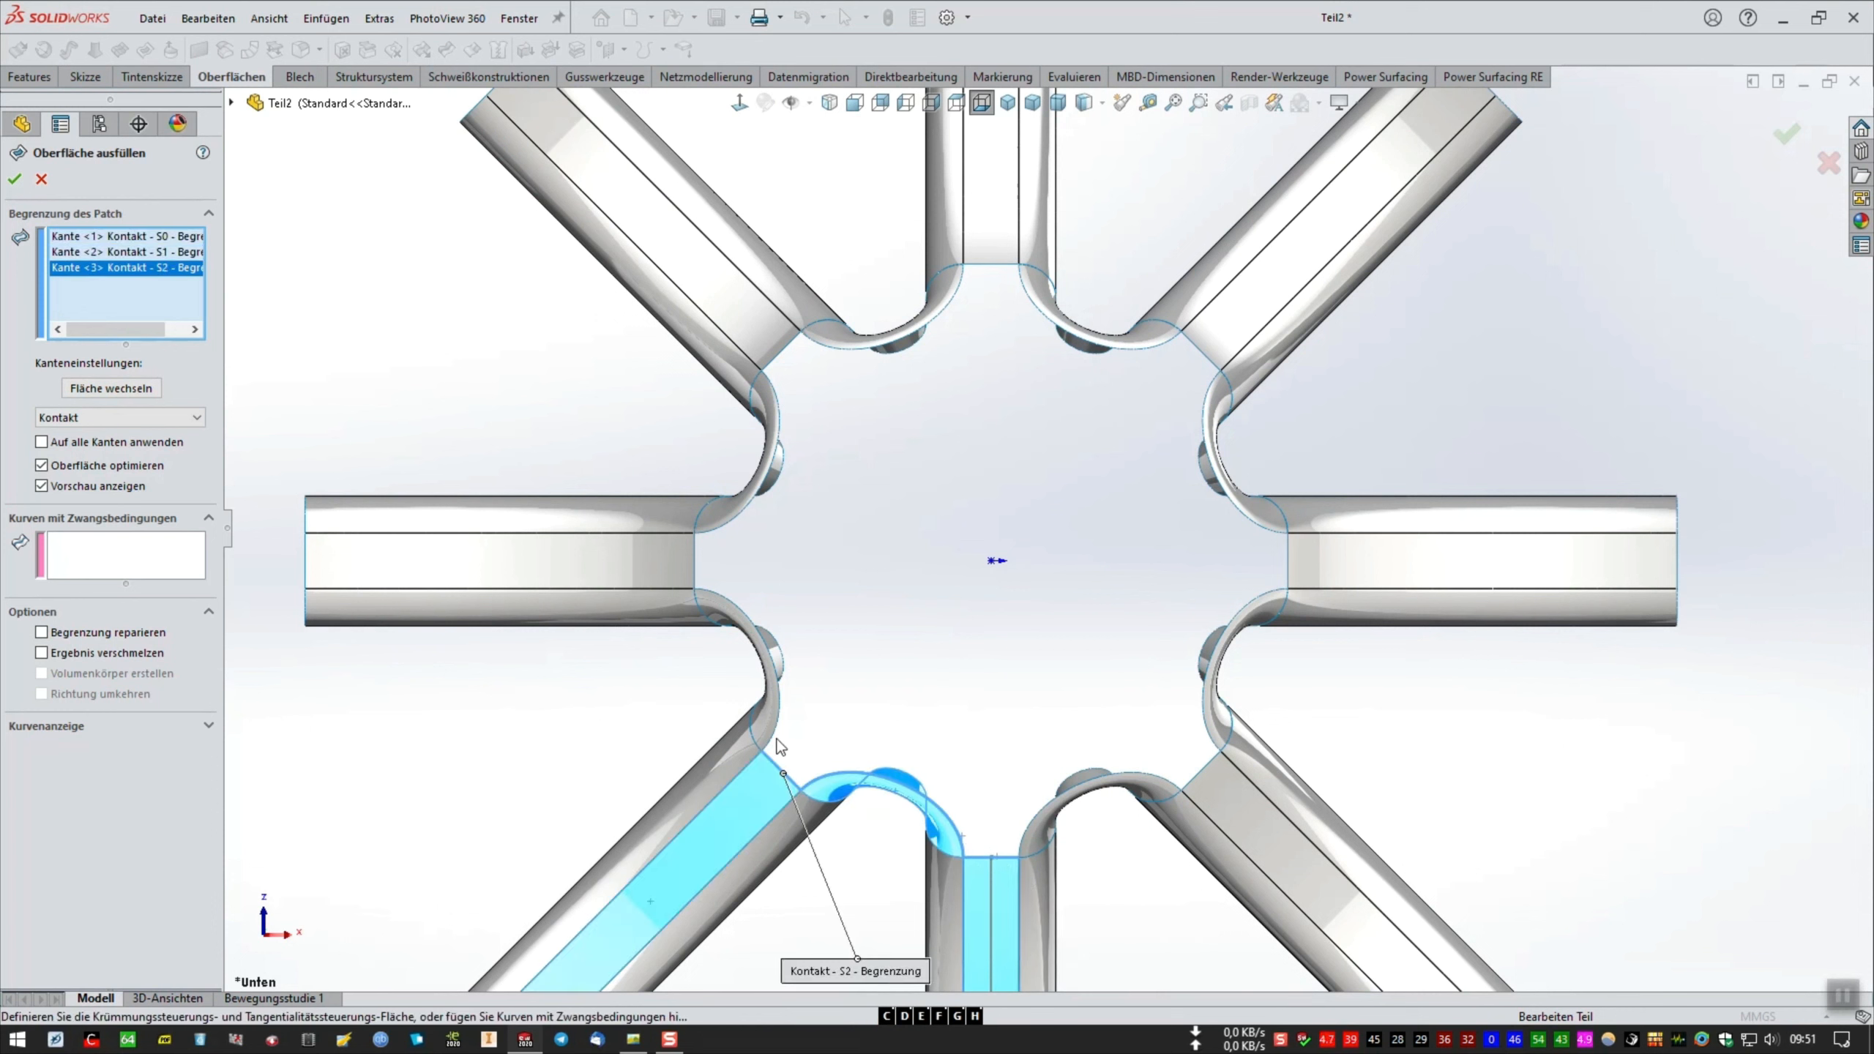
{"action": "left_click", "coordinate": [774, 735]}
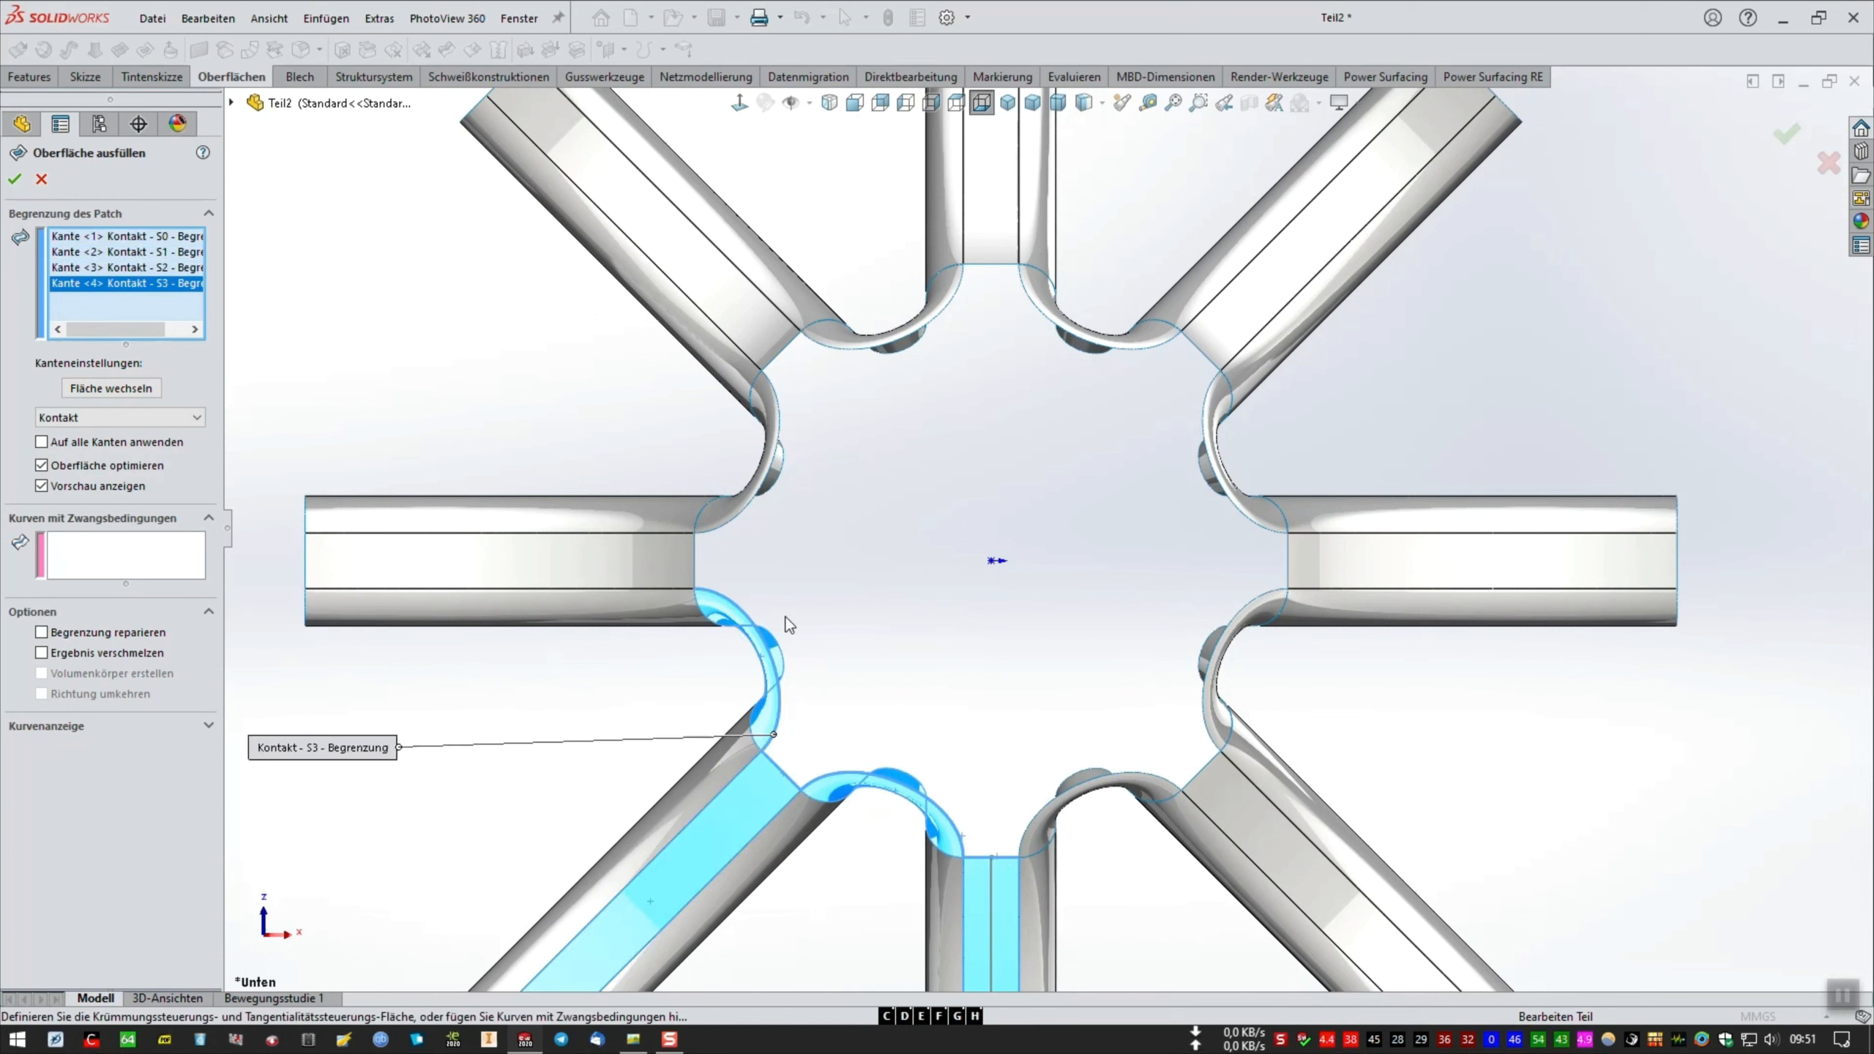
{"action": "left_click", "coordinate": [696, 573]}
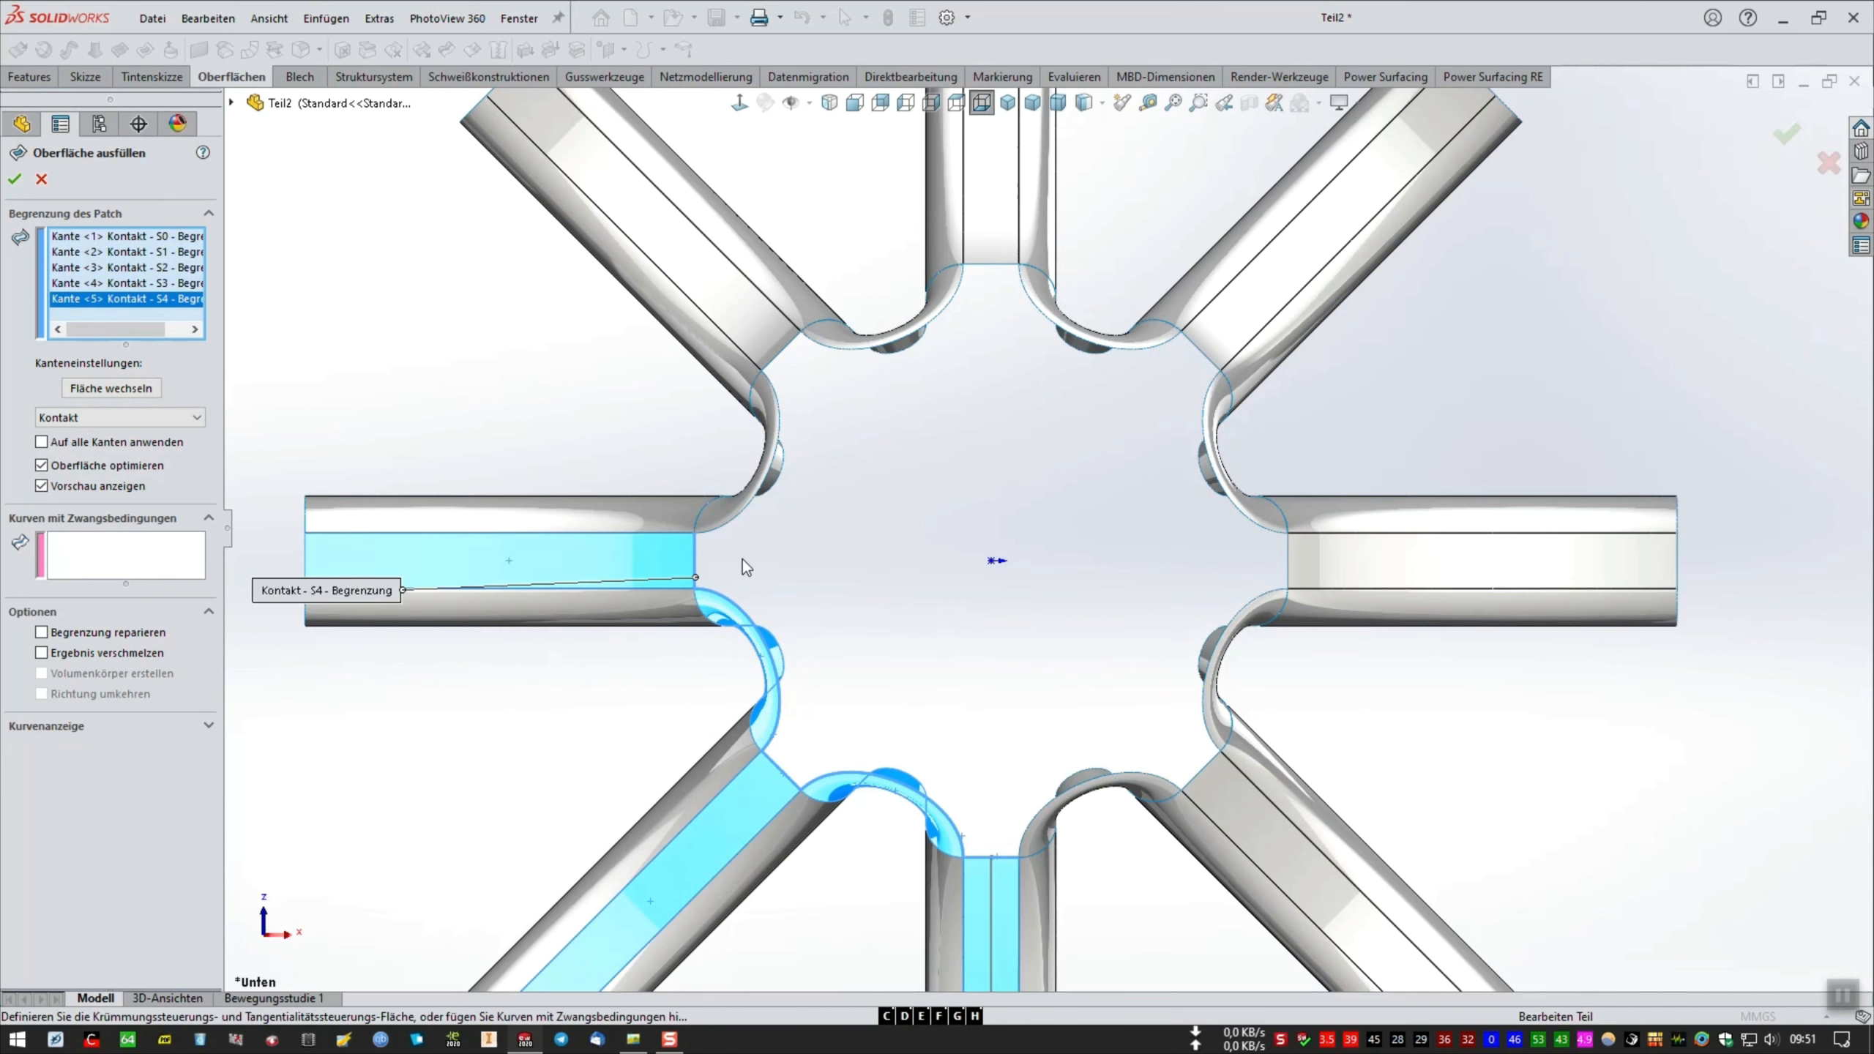
{"action": "left_click", "coordinate": [734, 521]}
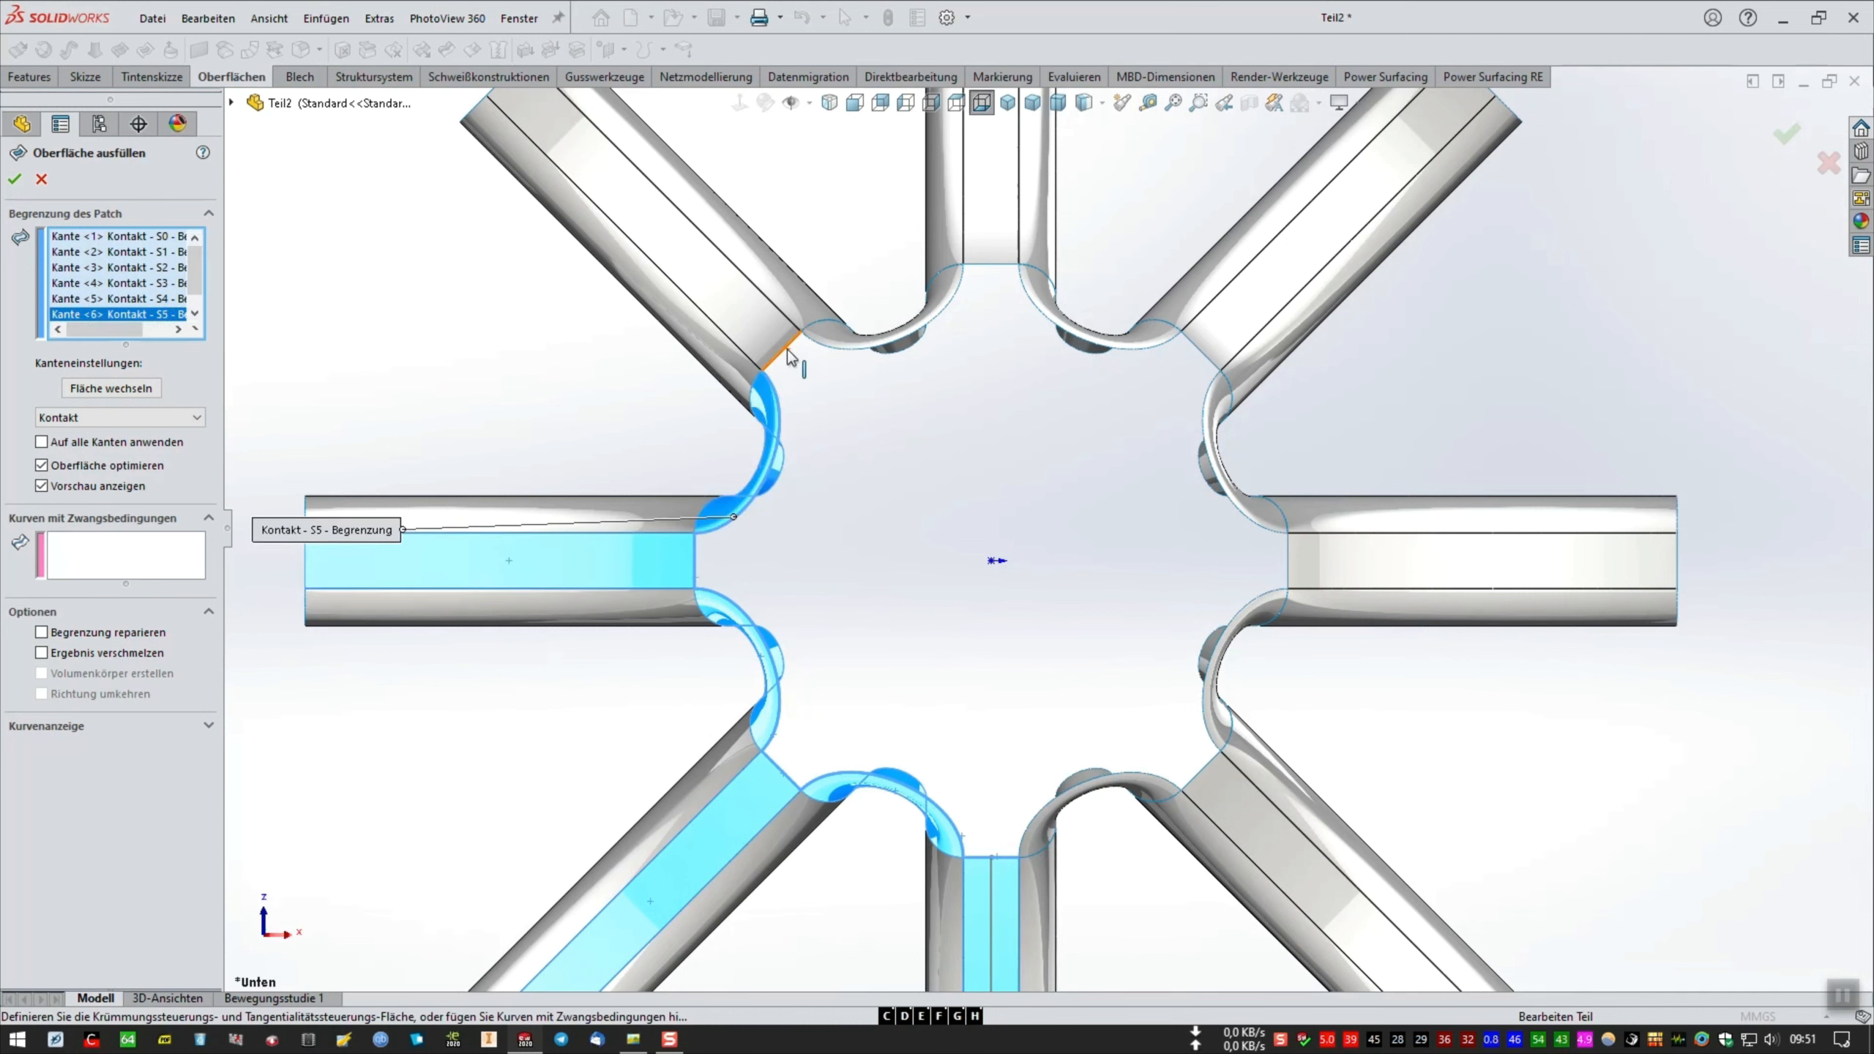
{"action": "left_click", "coordinate": [787, 349]}
{"action": "left_click", "coordinate": [877, 346]}
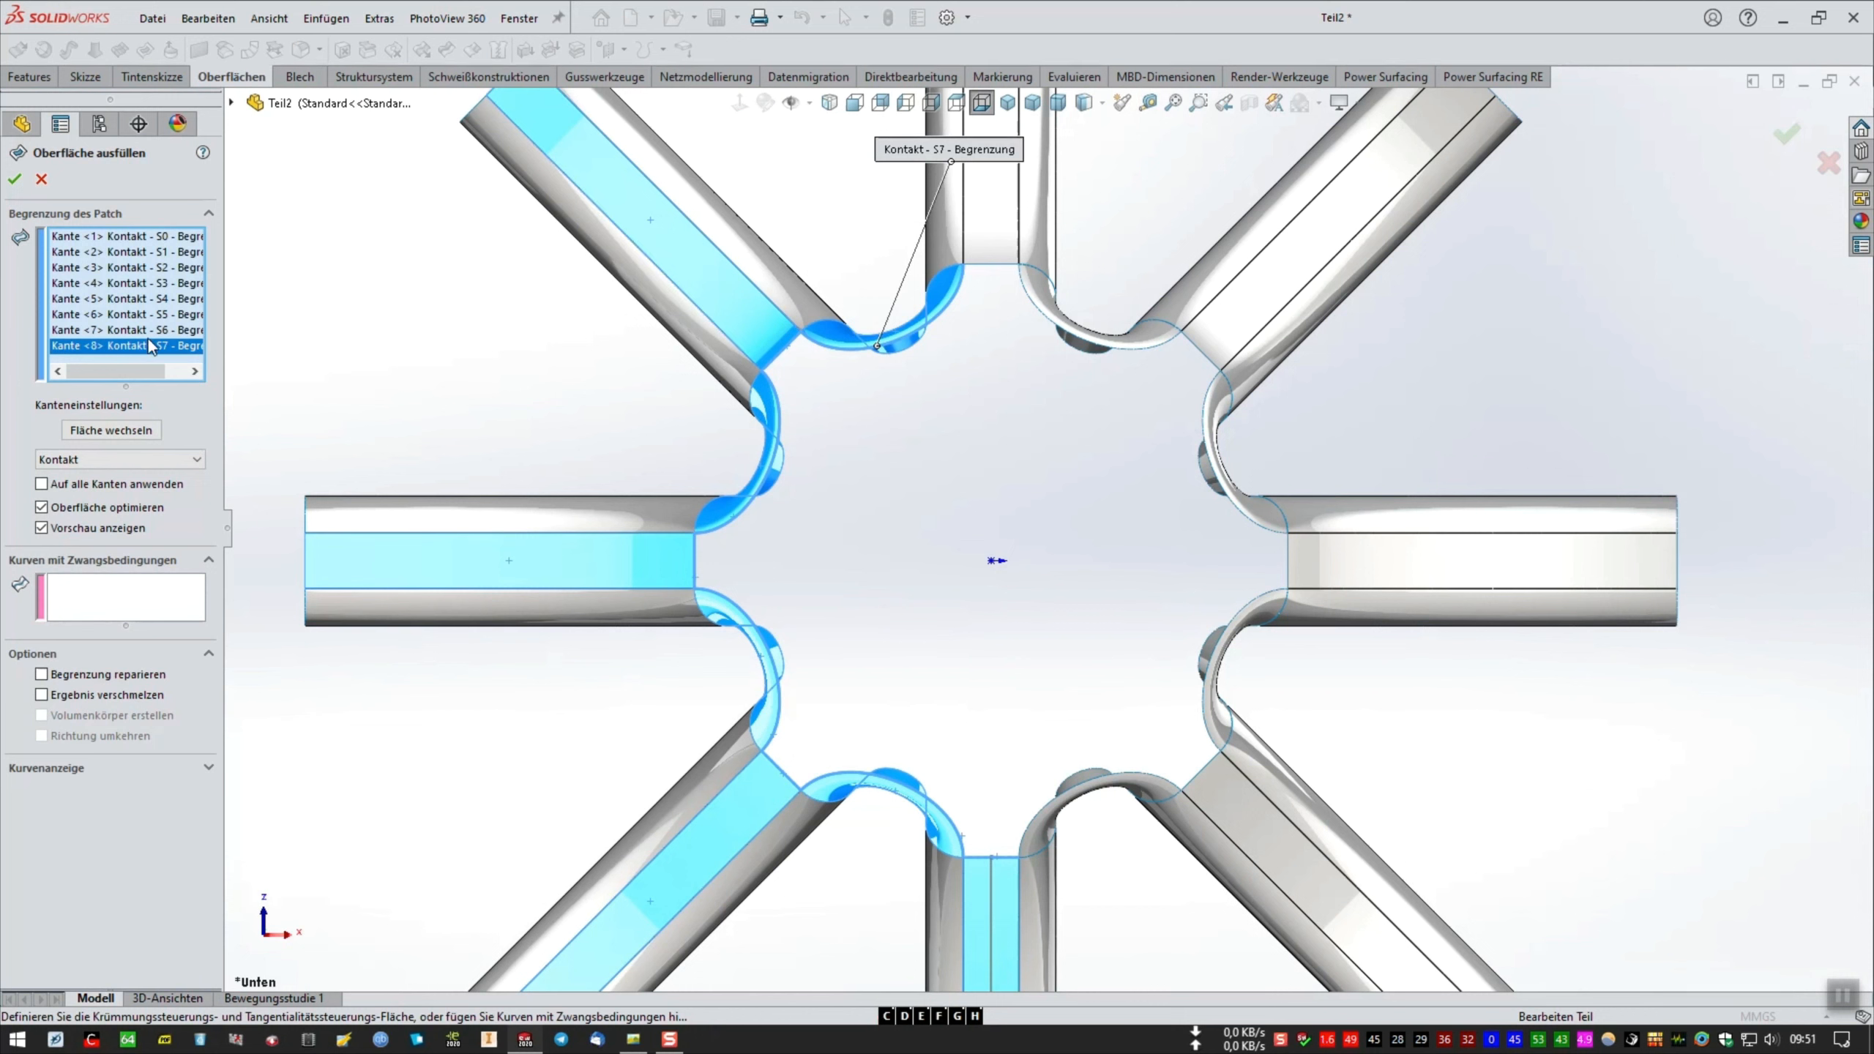
{"action": "left_click", "coordinate": [1003, 266]}
{"action": "left_click", "coordinate": [1040, 314]}
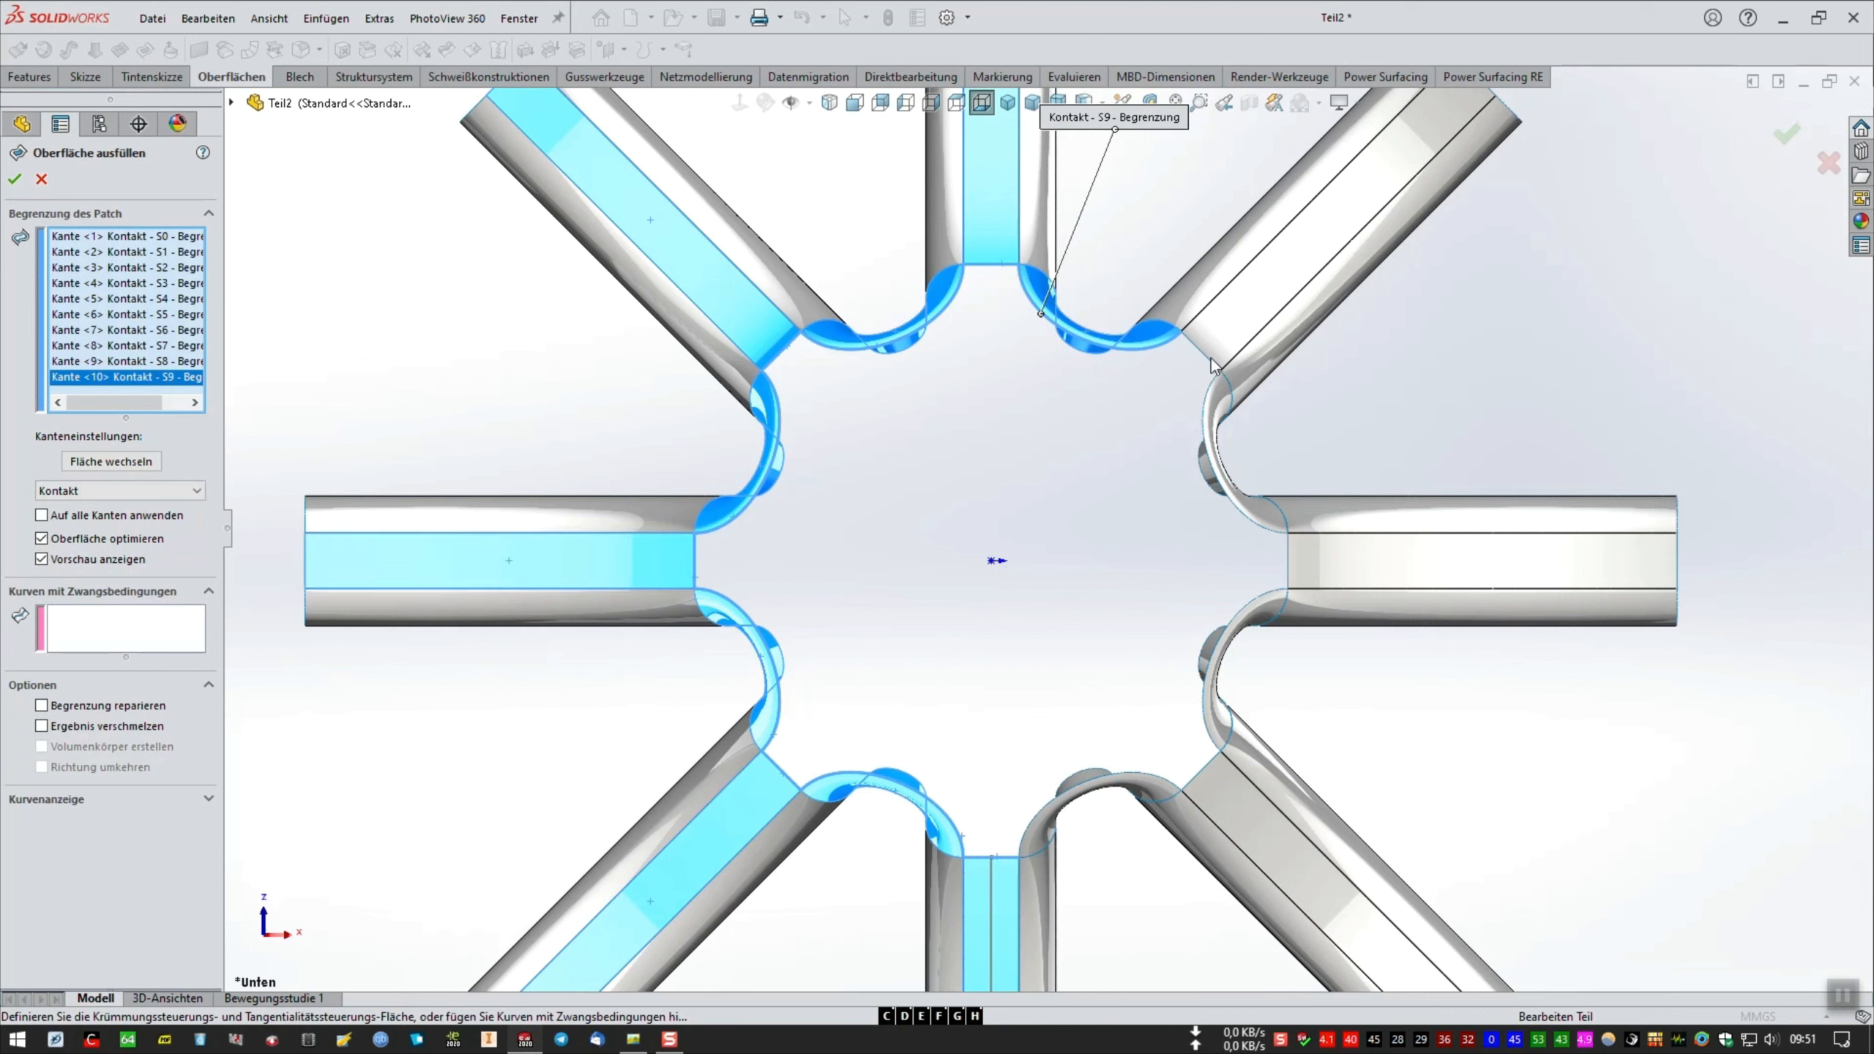
{"action": "left_click", "coordinate": [1210, 360]}
{"action": "left_click", "coordinate": [1203, 428]}
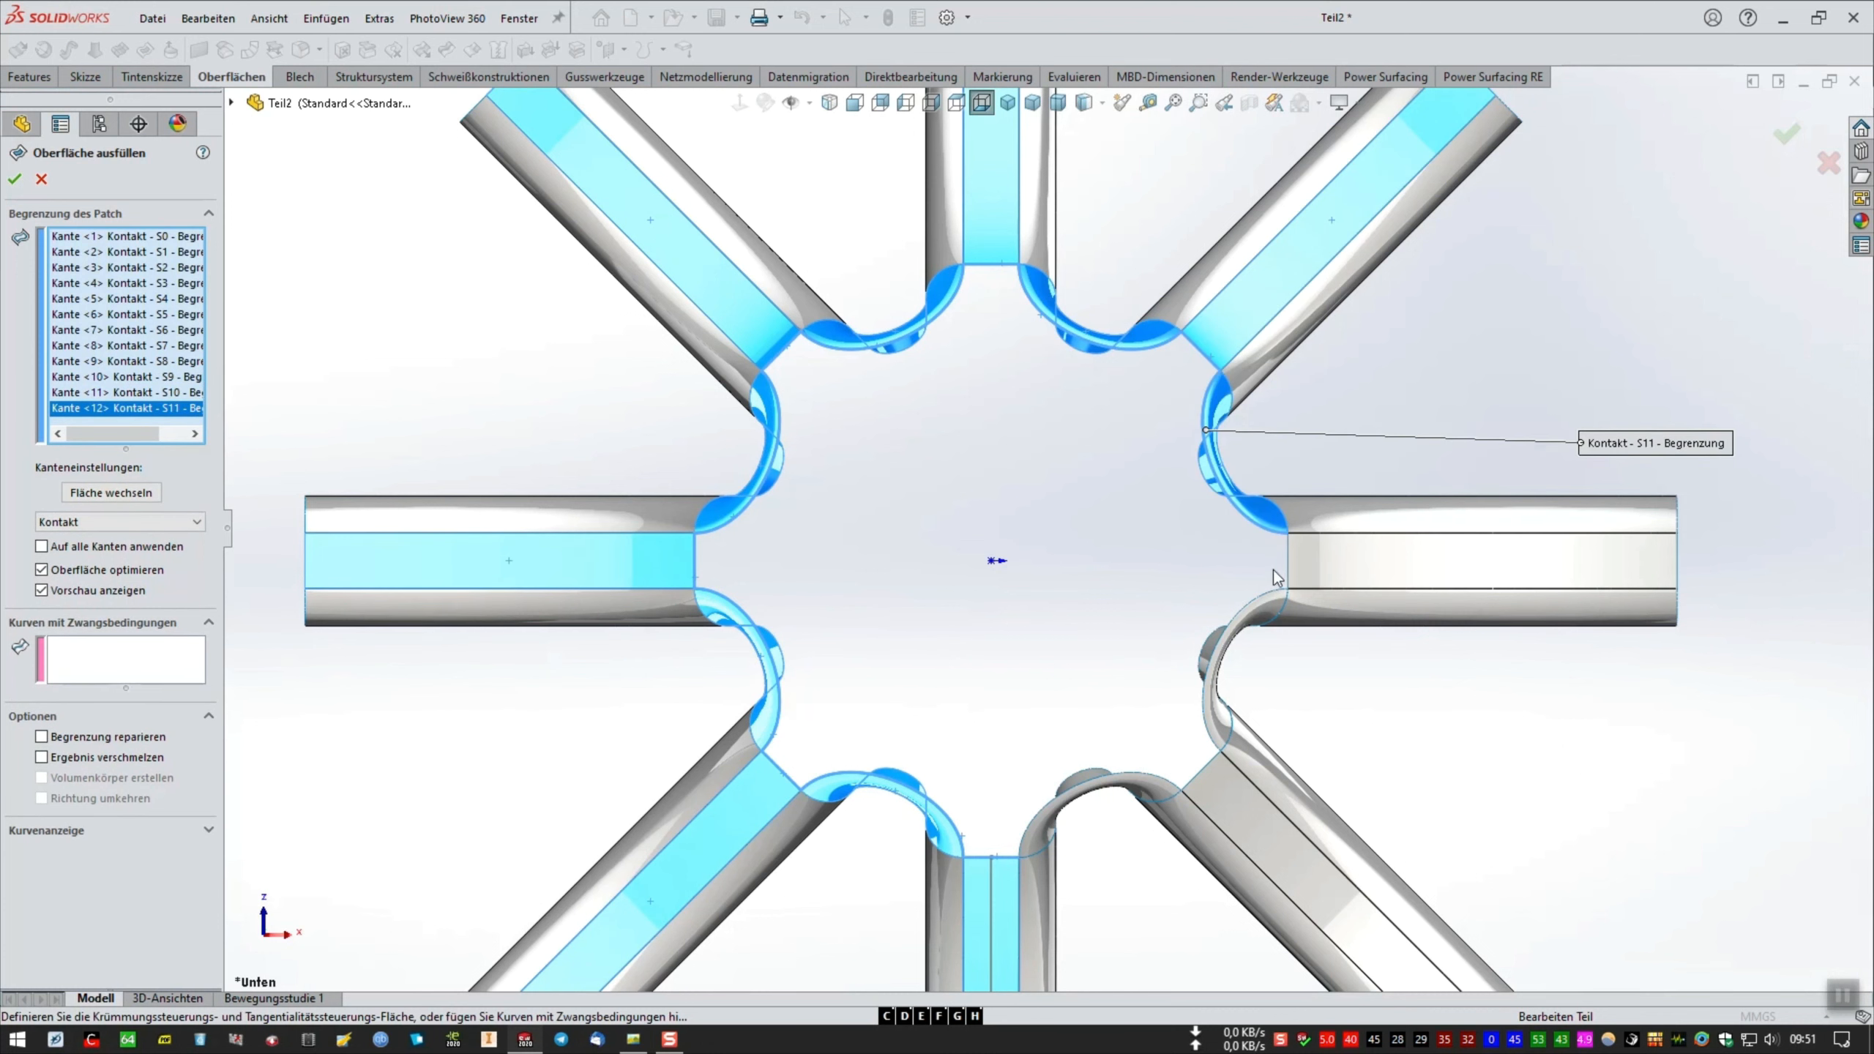
{"action": "left_click", "coordinate": [1273, 587]}
{"action": "left_click", "coordinate": [1262, 598]}
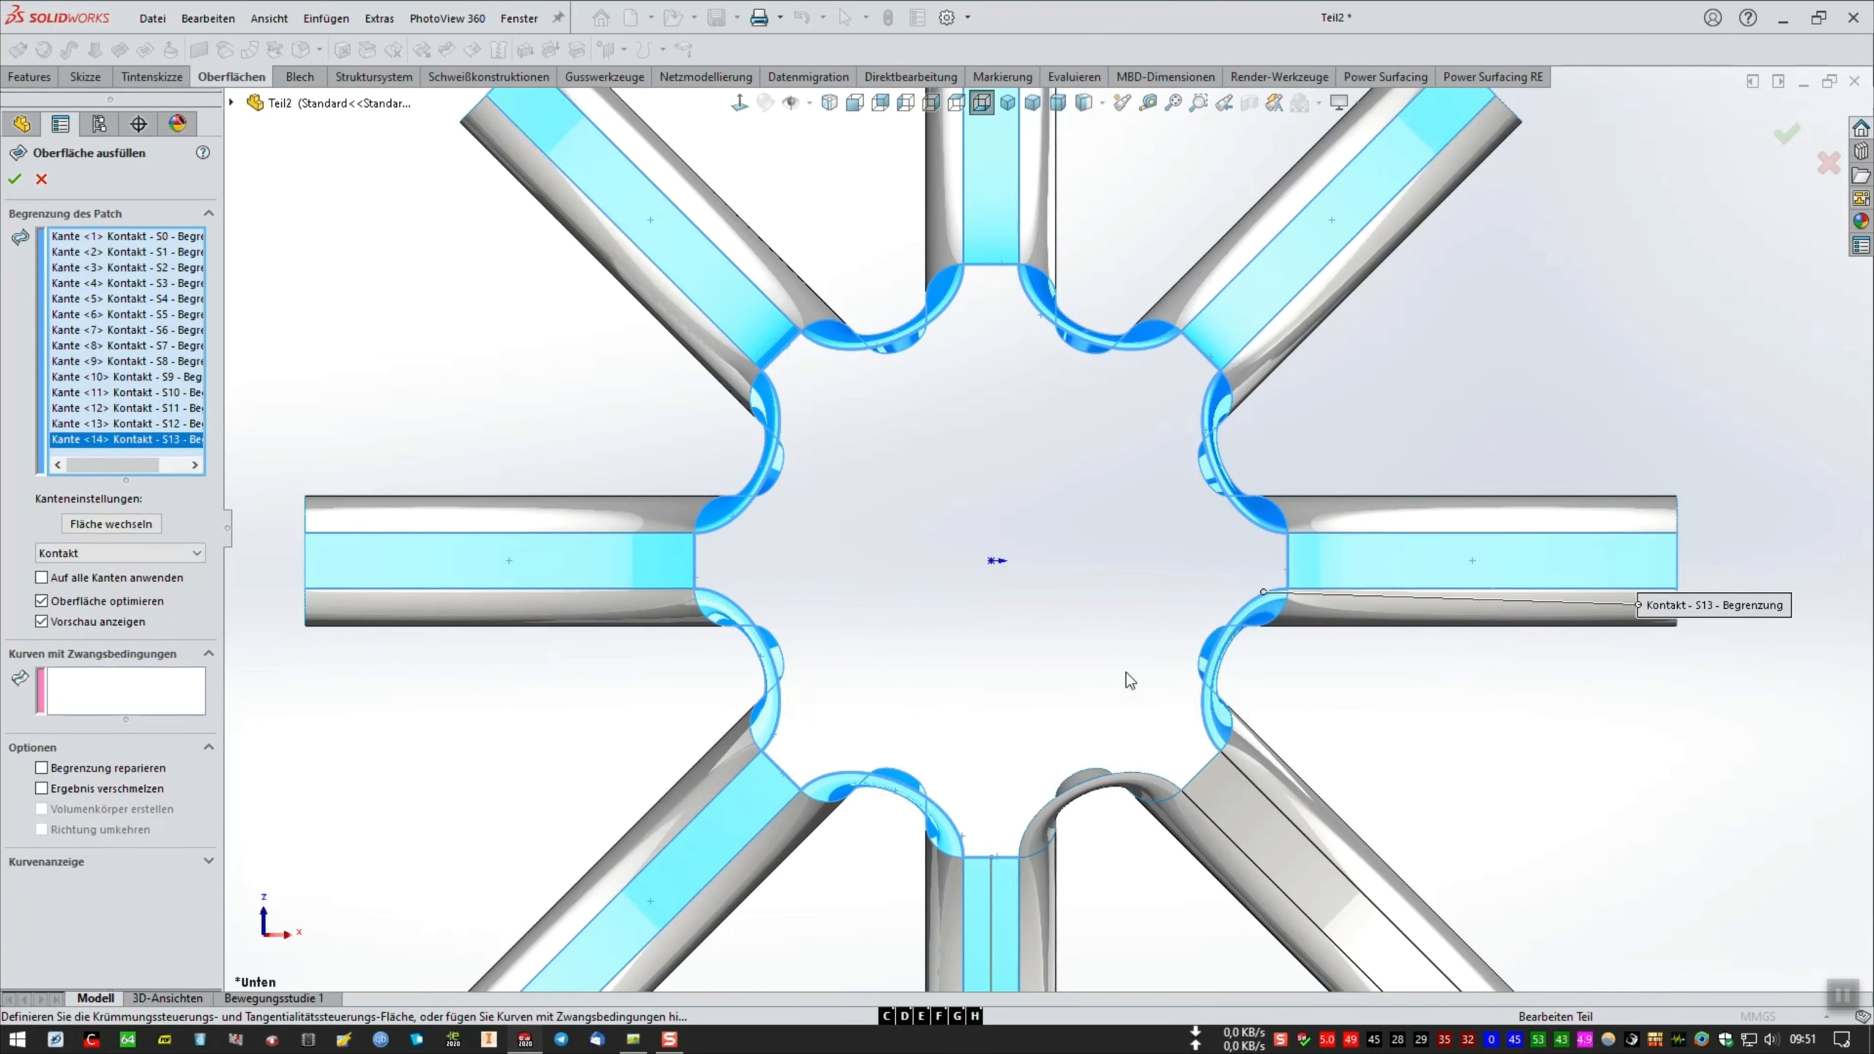
{"action": "left_click", "coordinate": [1198, 772]}
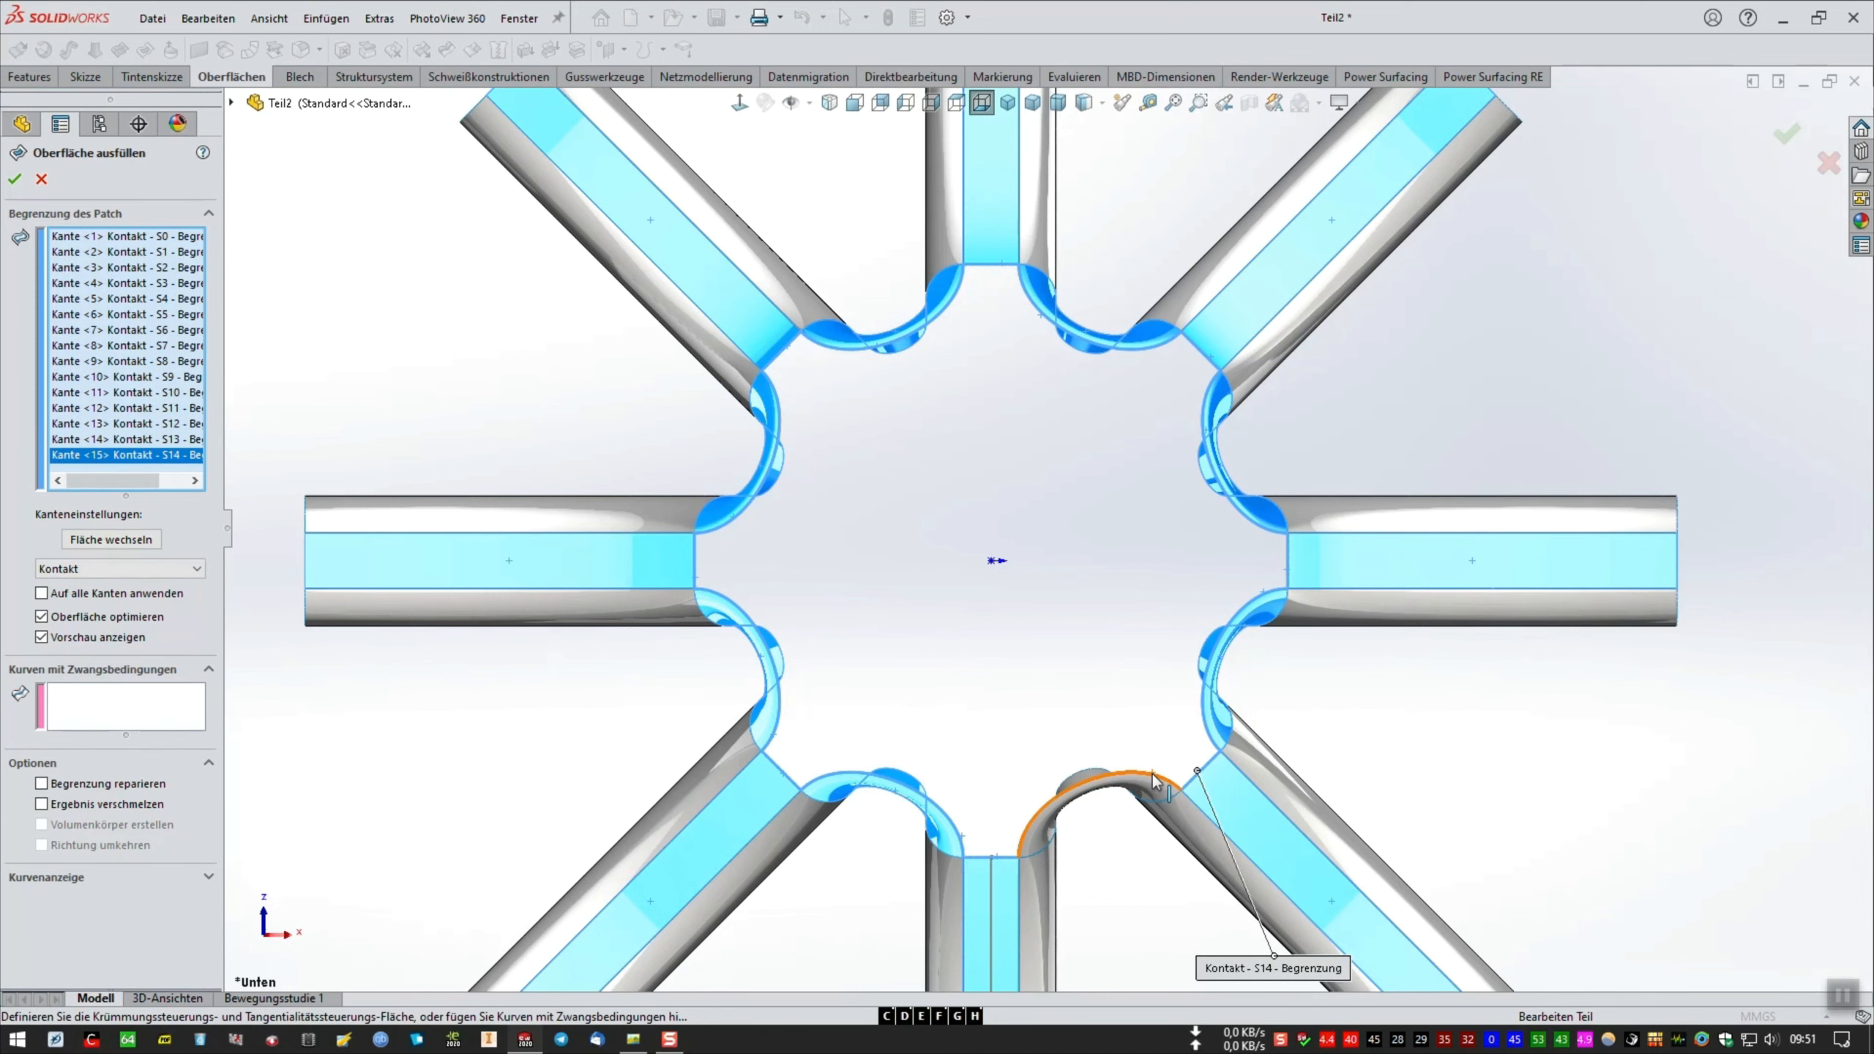
{"action": "left_click", "coordinate": [1121, 777]}
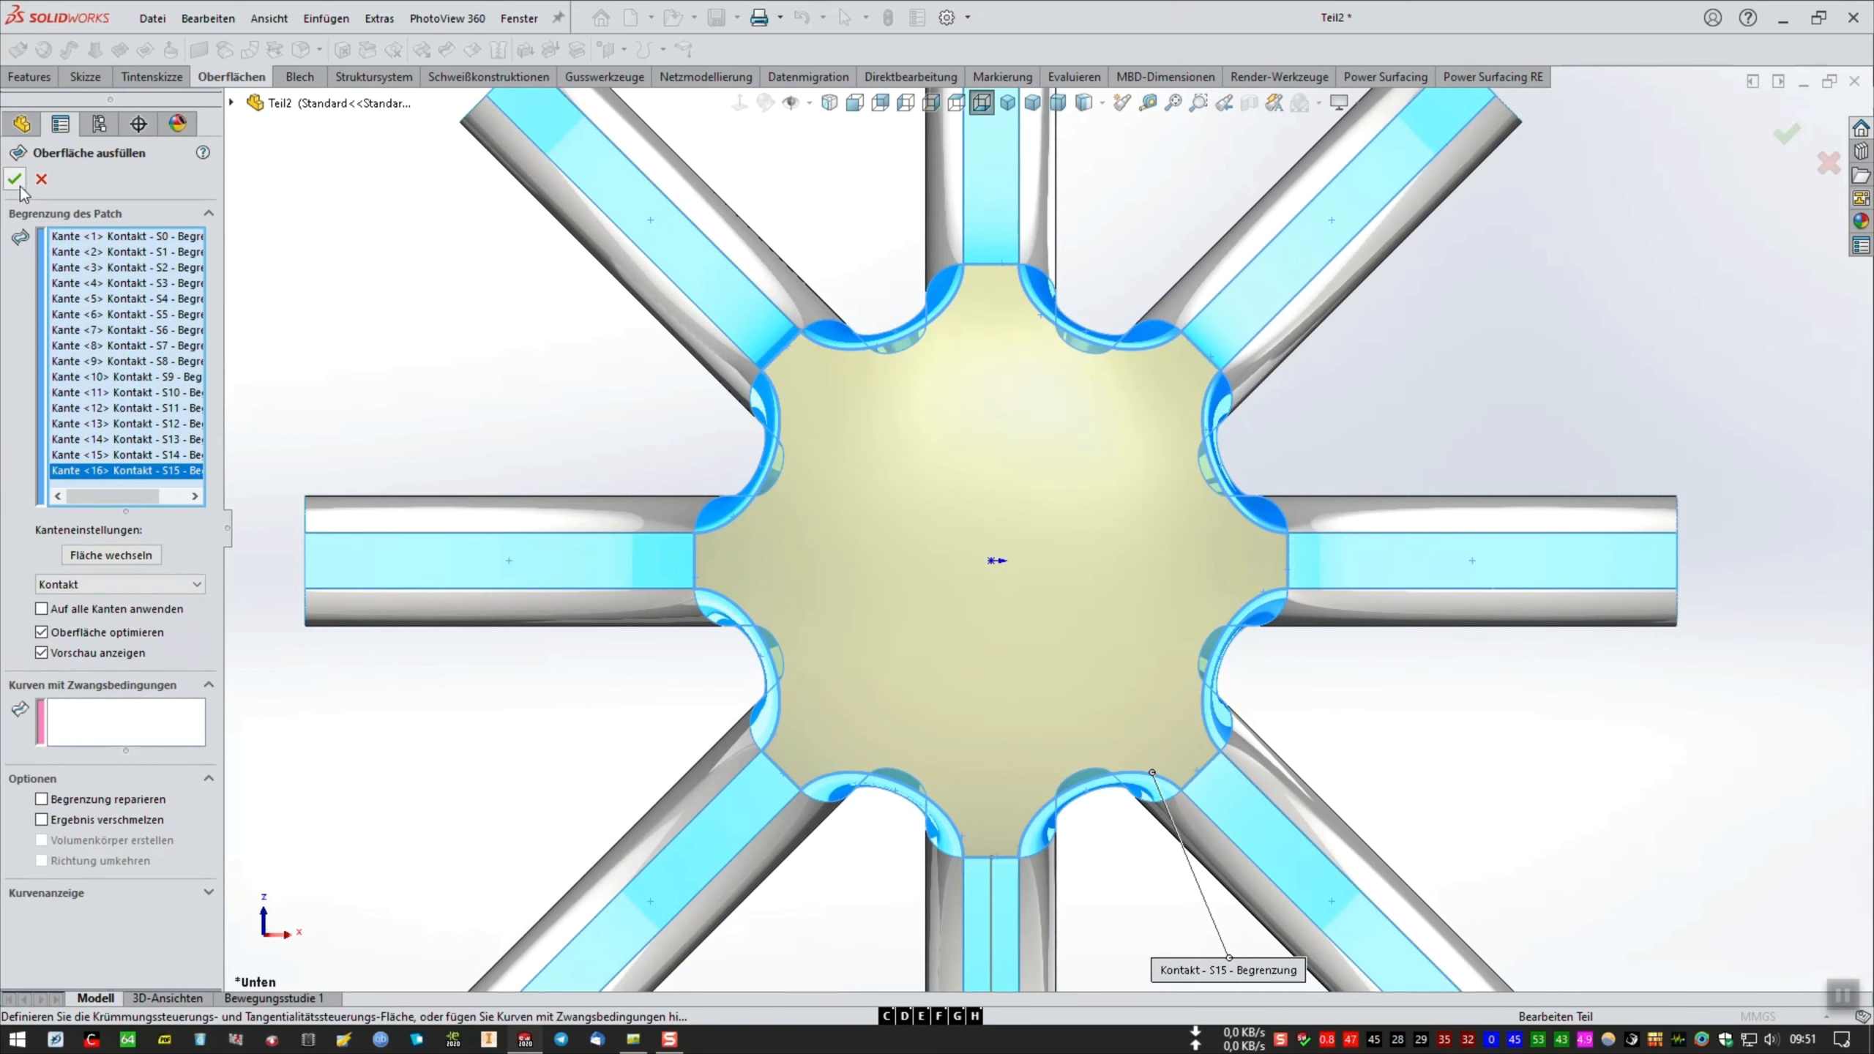
{"action": "left_click", "coordinate": [16, 180]}
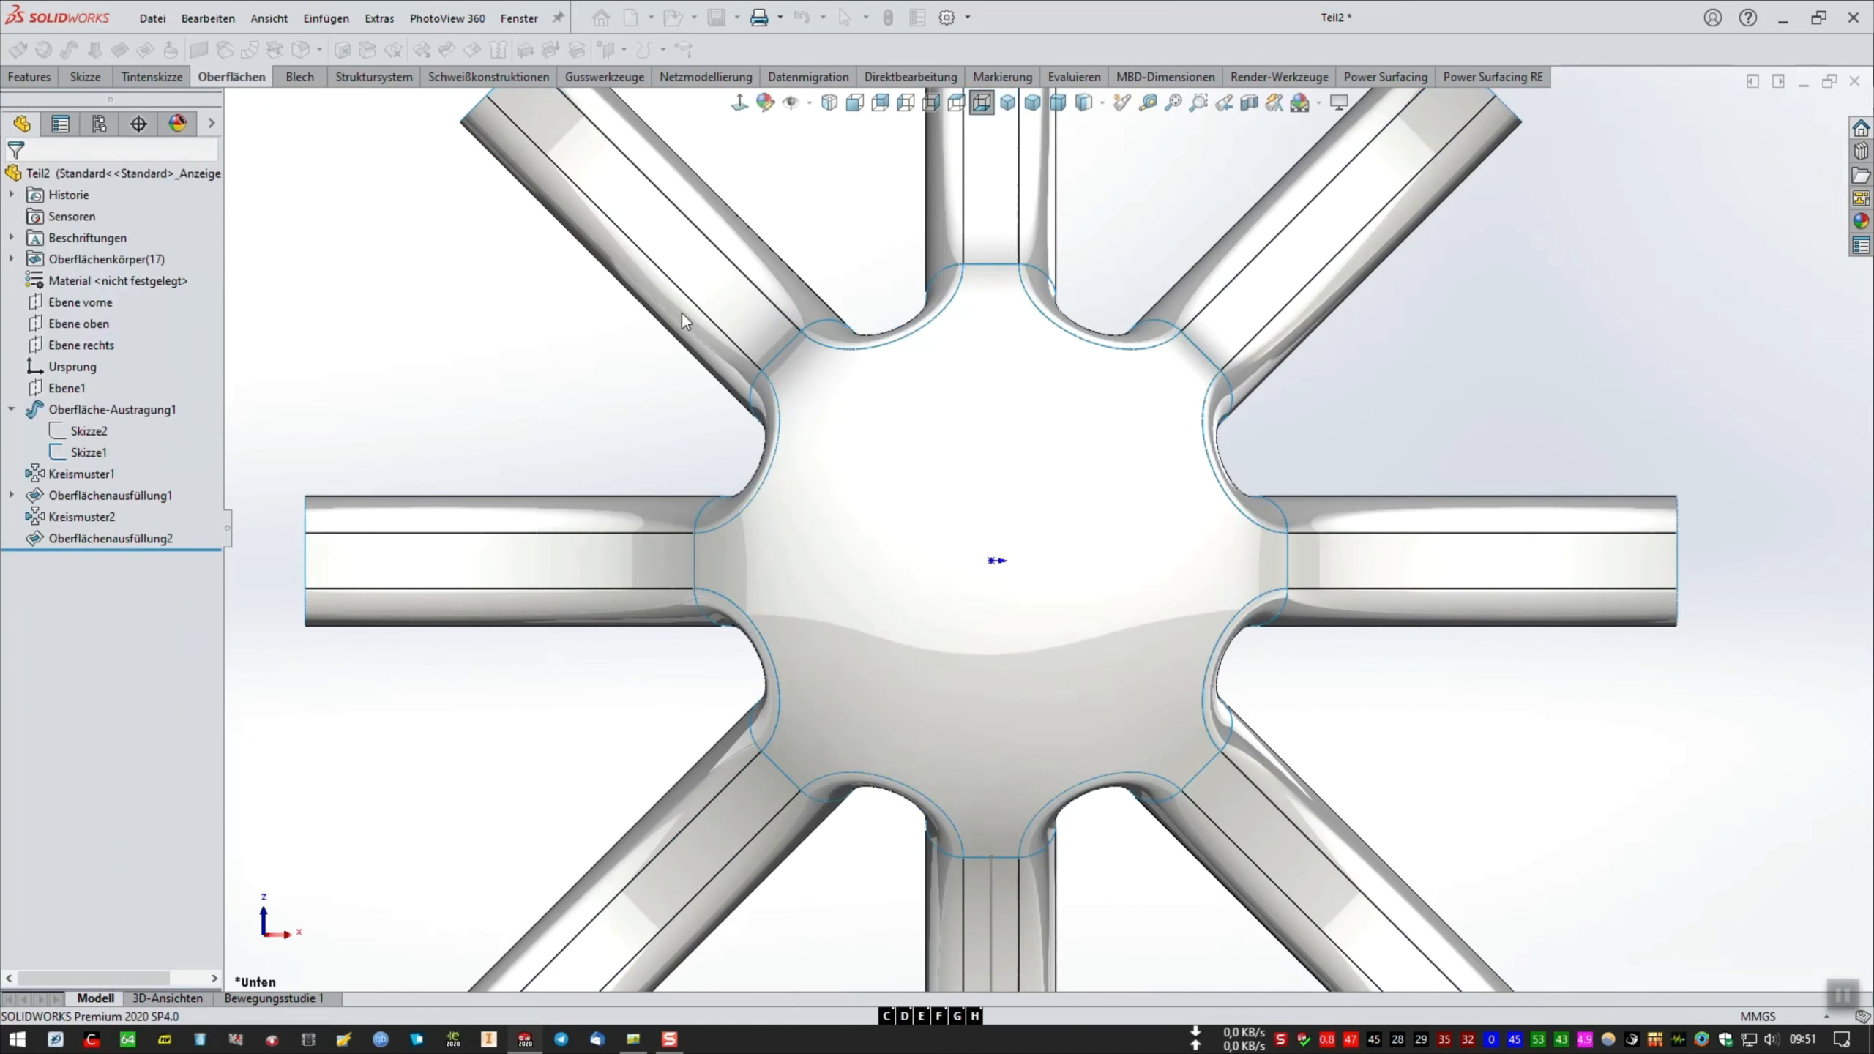
Knit the eight arm surfaces, the eight bridge surfaces and the central filled base into one surface body.
{"action": "left_click", "coordinate": [1031, 105]}
{"action": "left_click", "coordinate": [856, 104]}
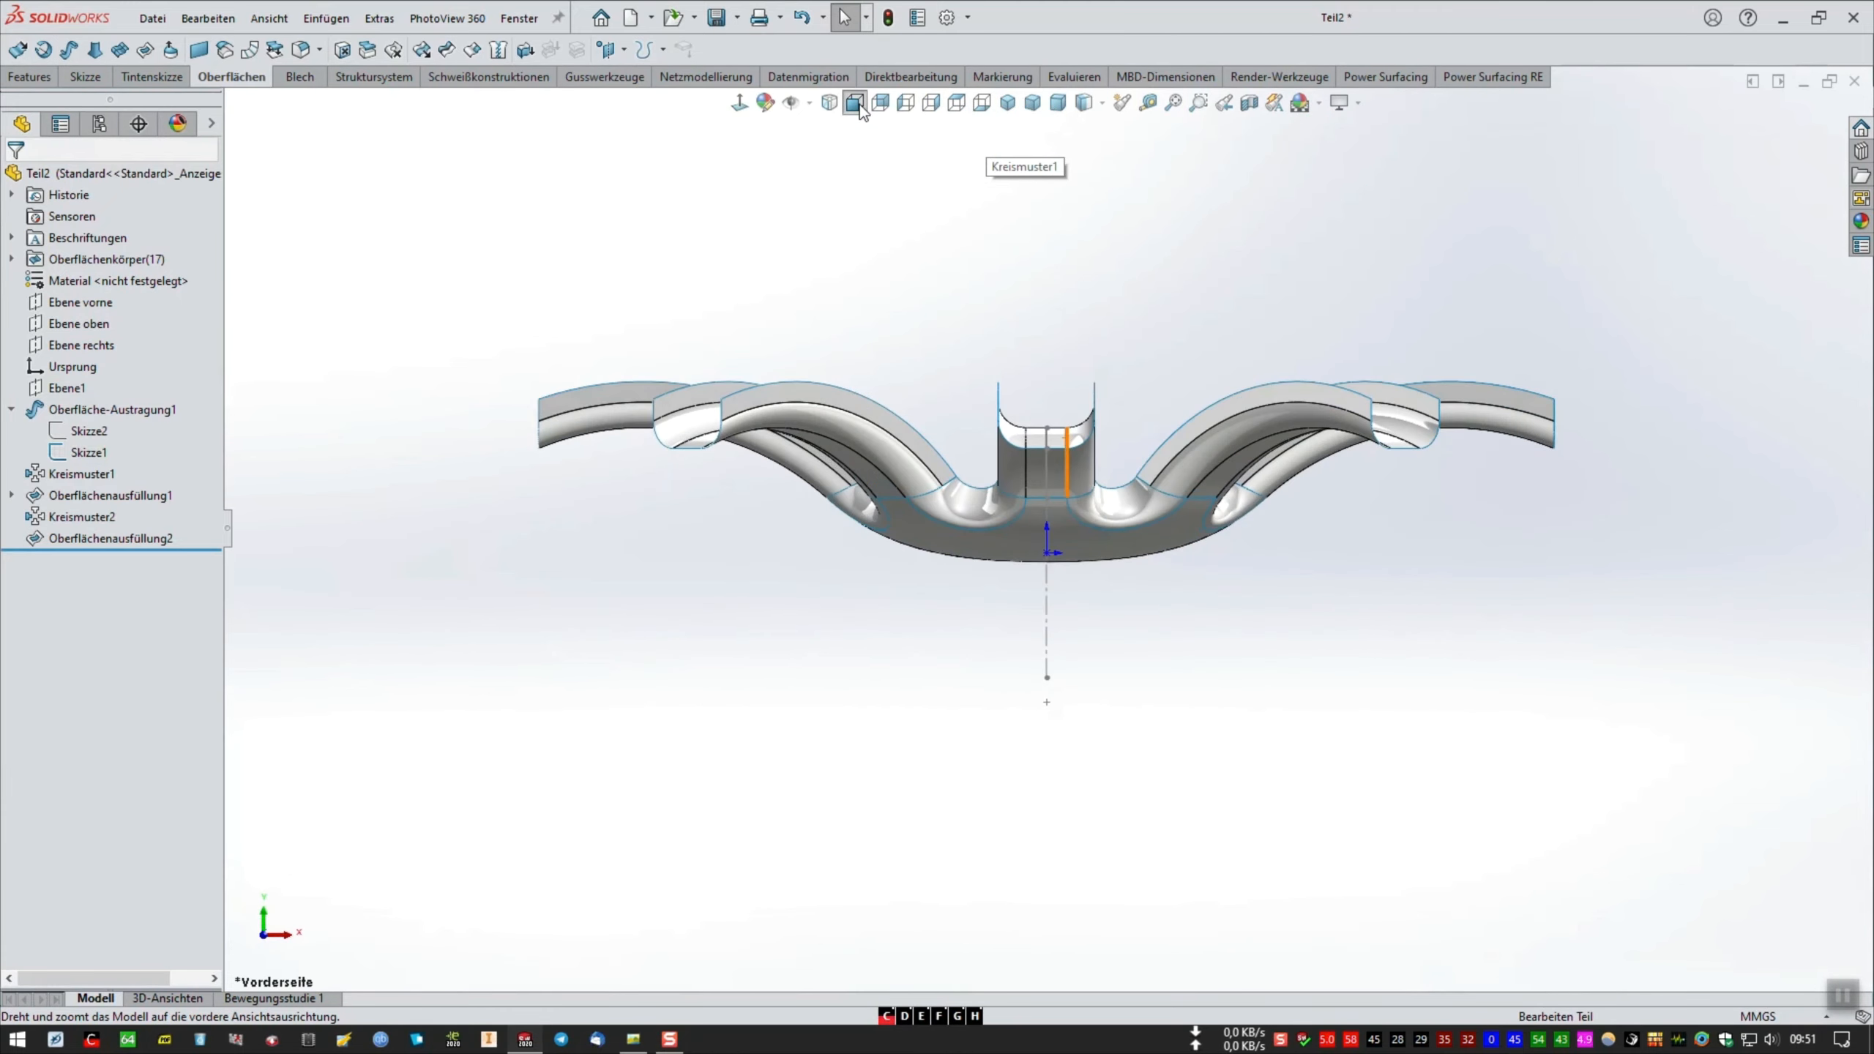
{"action": "left_click", "coordinate": [1008, 110]}
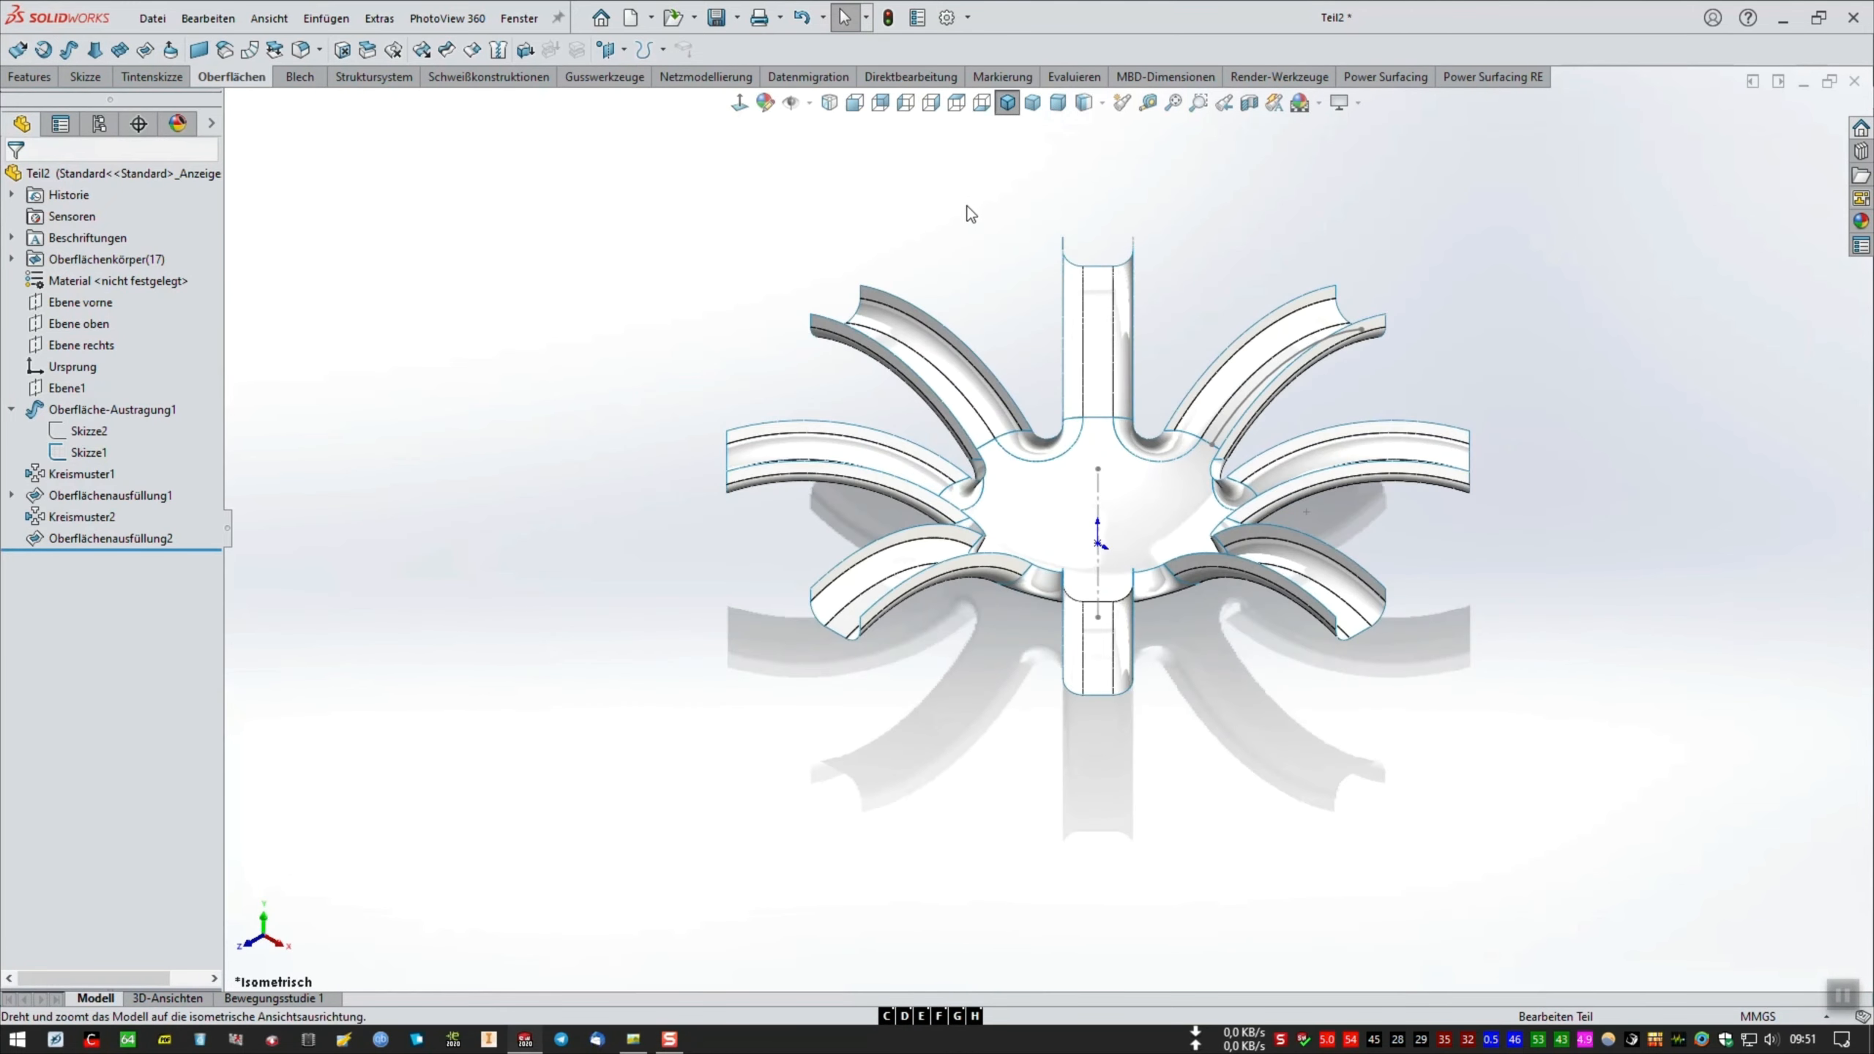
{"action": "left_click", "coordinate": [497, 50]}
{"action": "left_click", "coordinate": [1106, 373]}
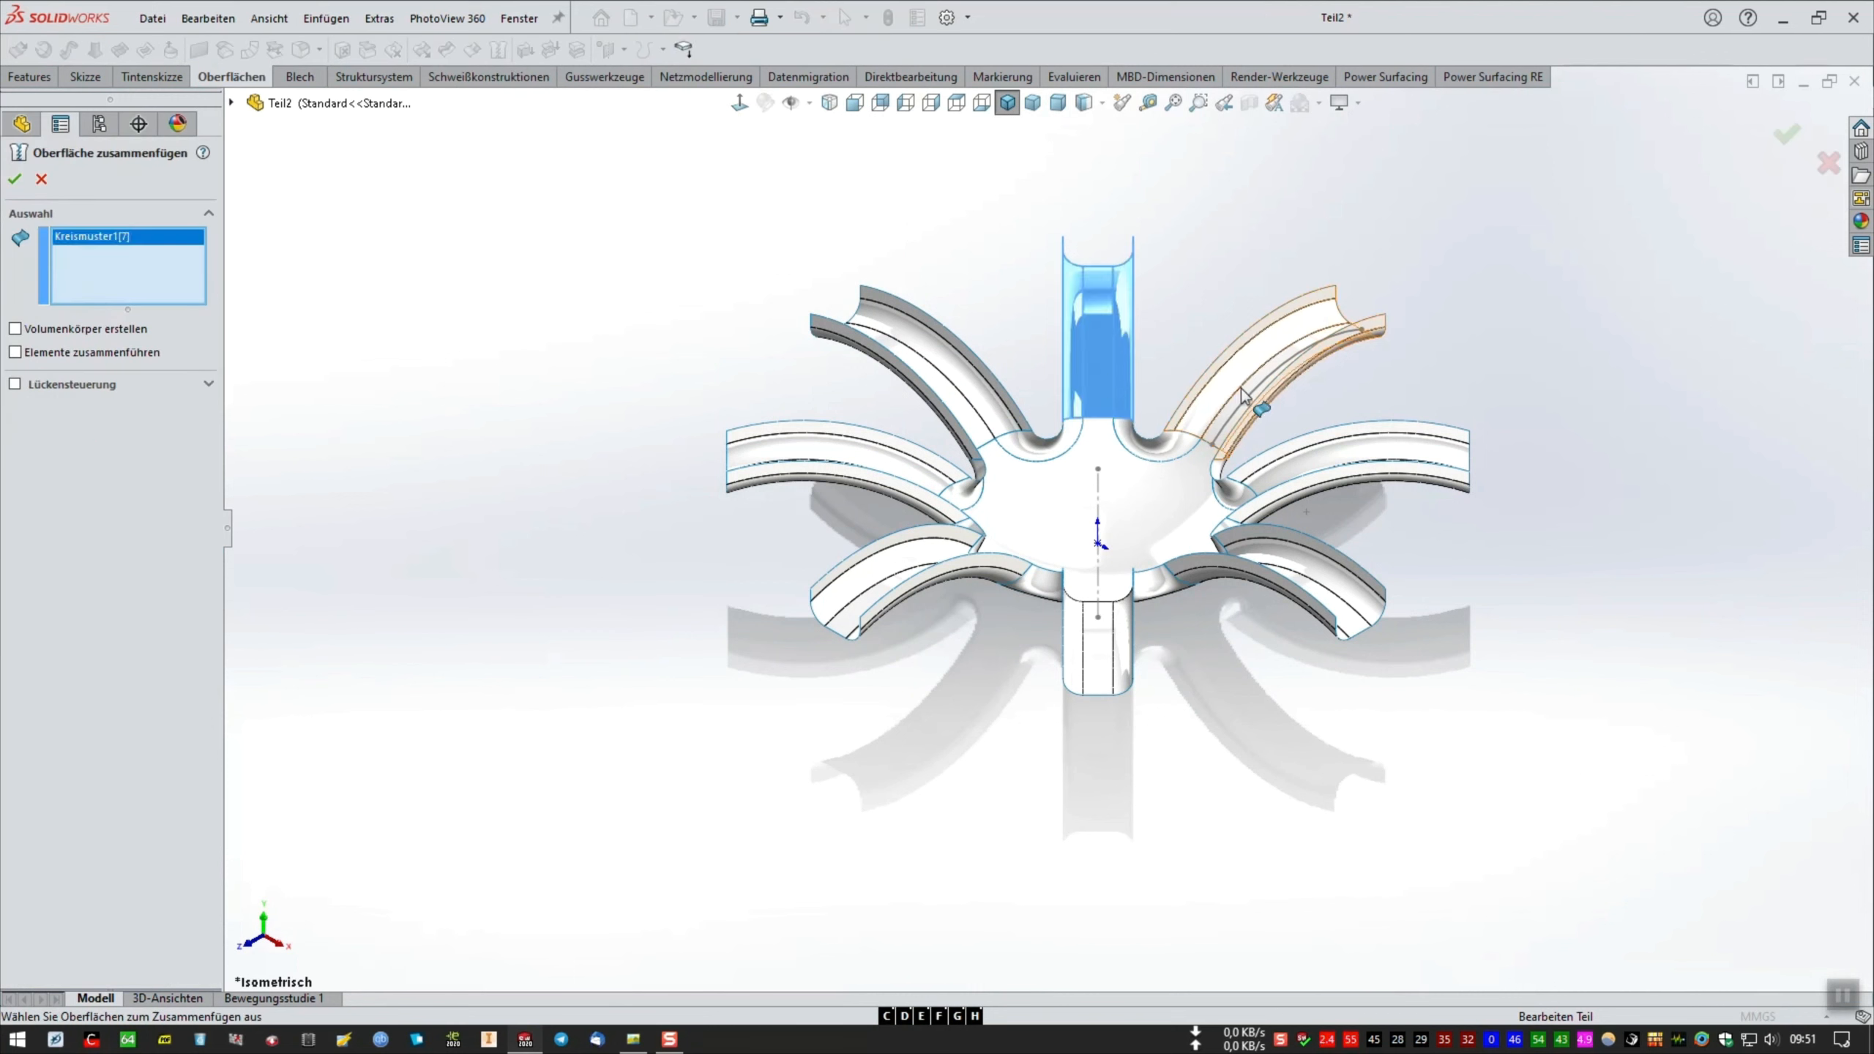
{"action": "left_click", "coordinate": [1257, 403]}
{"action": "left_click", "coordinate": [1299, 428]}
{"action": "left_click", "coordinate": [1303, 575]}
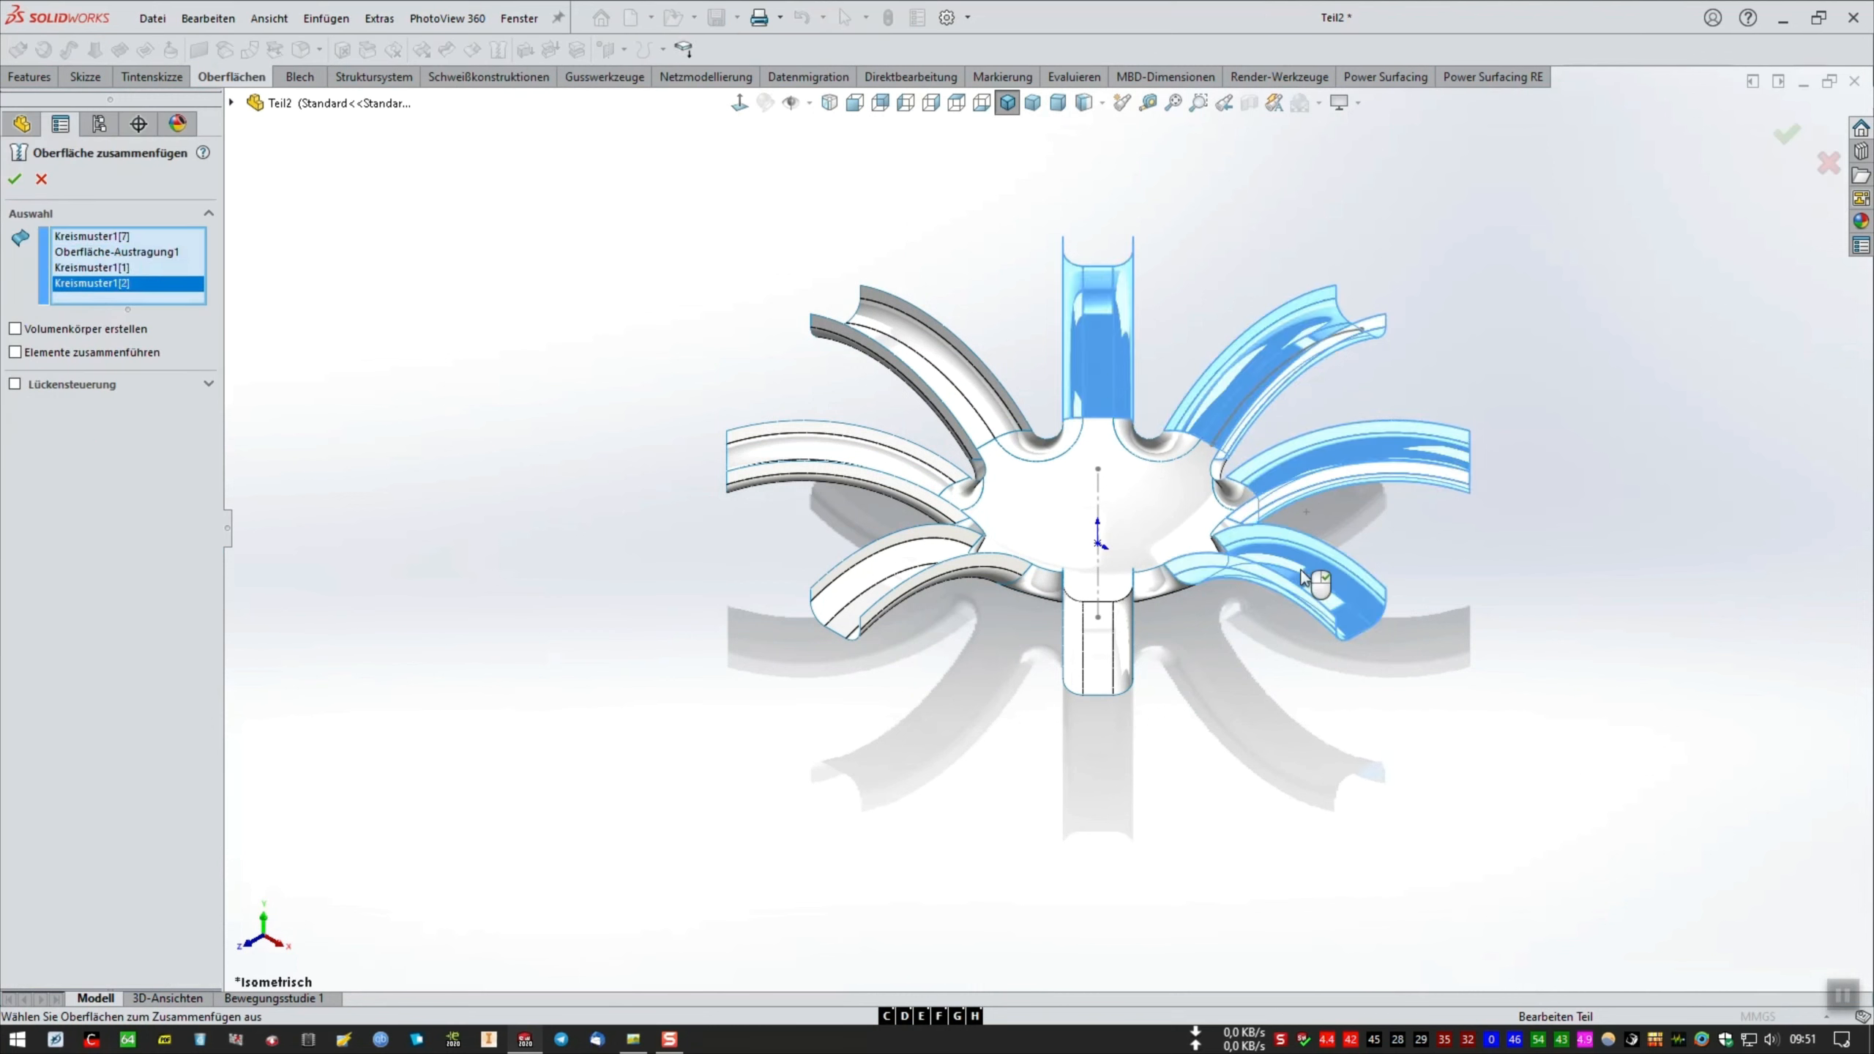
{"action": "left_click", "coordinate": [1116, 628]}
{"action": "left_click", "coordinate": [916, 564]}
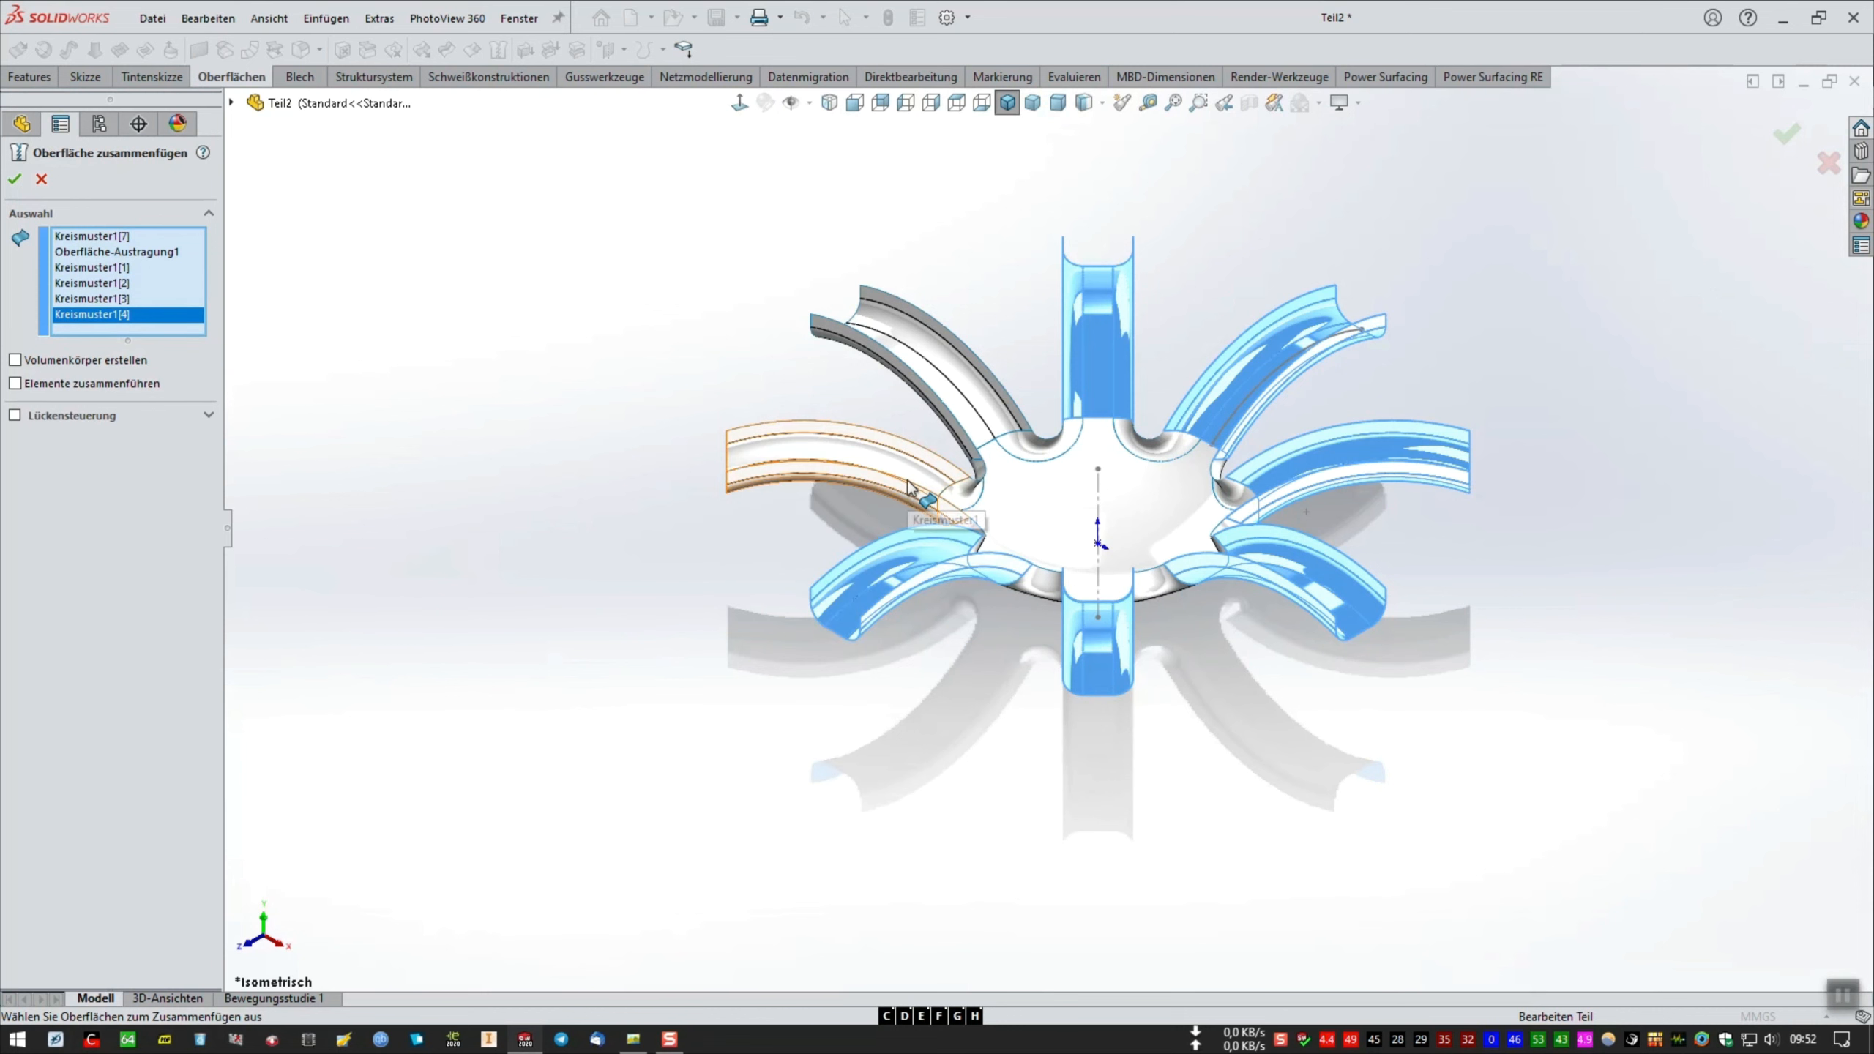
{"action": "left_click", "coordinate": [952, 498]}
{"action": "left_click", "coordinate": [985, 417]}
{"action": "left_click", "coordinate": [1023, 446]}
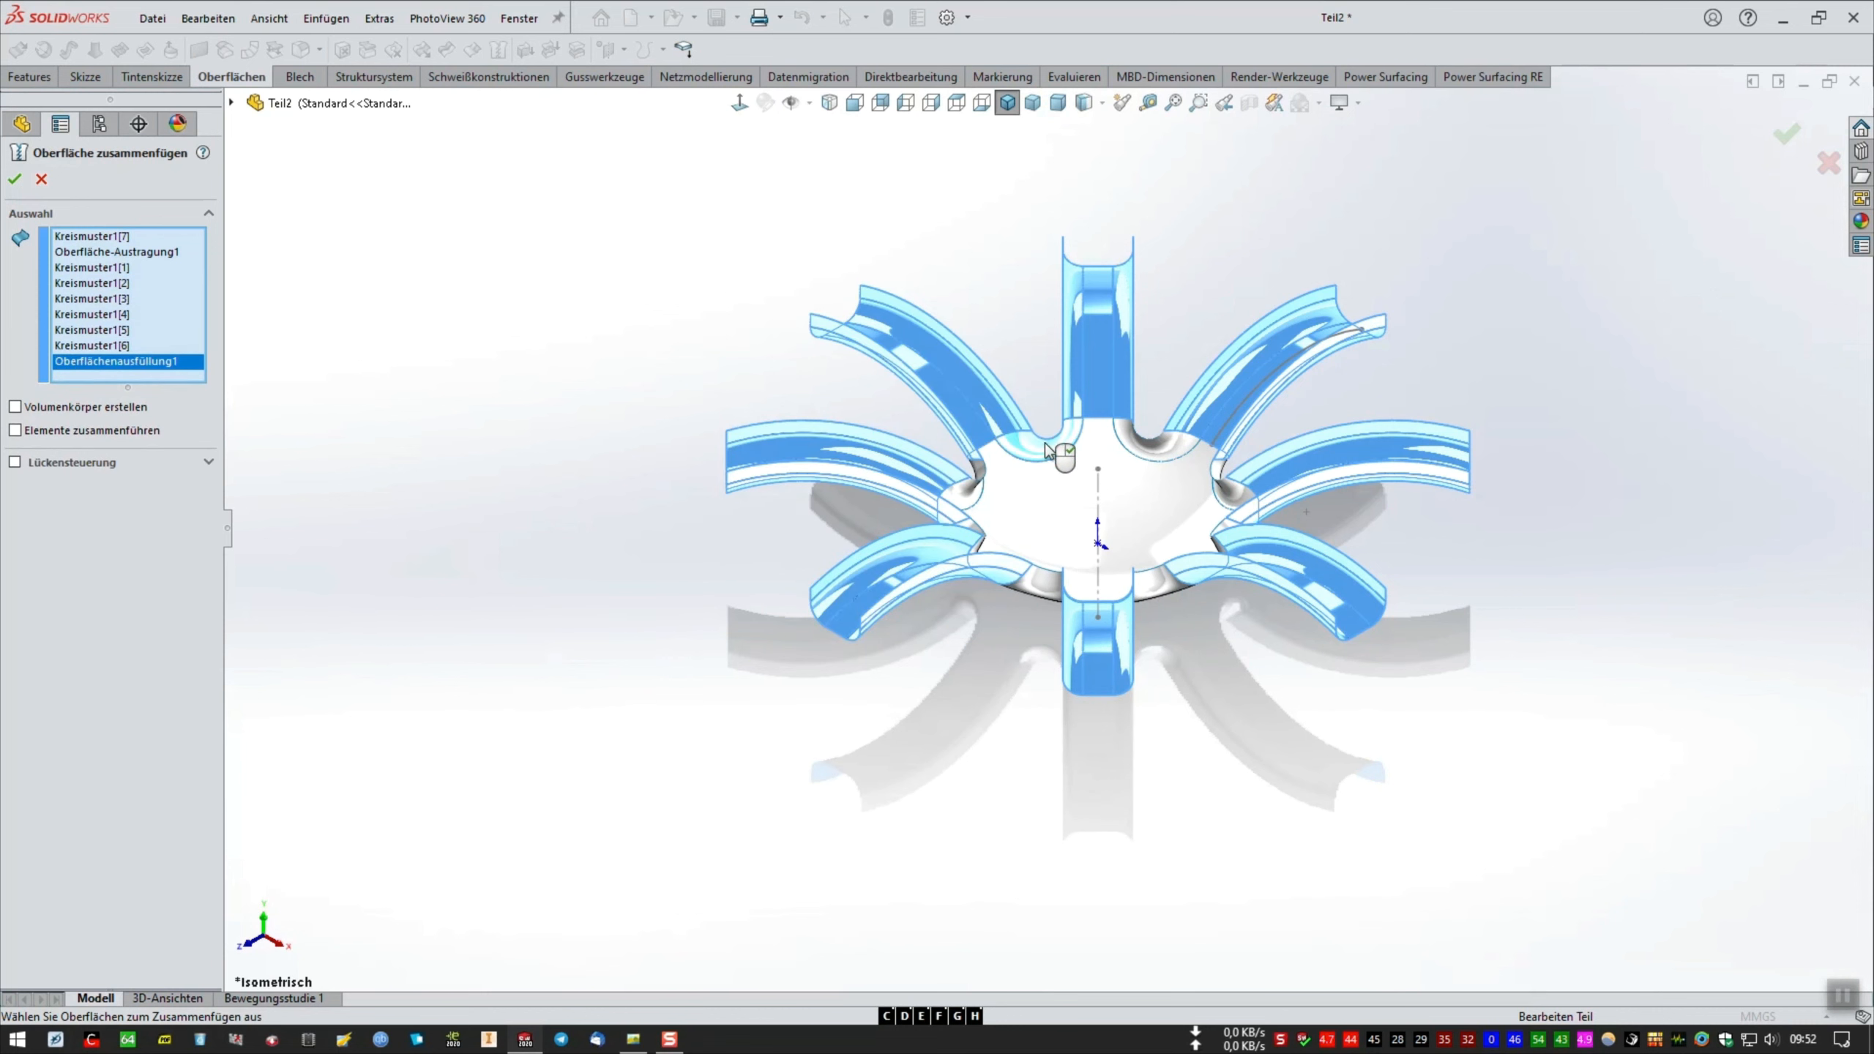
{"action": "left_click", "coordinate": [1140, 442]}
{"action": "left_click", "coordinate": [1233, 496]}
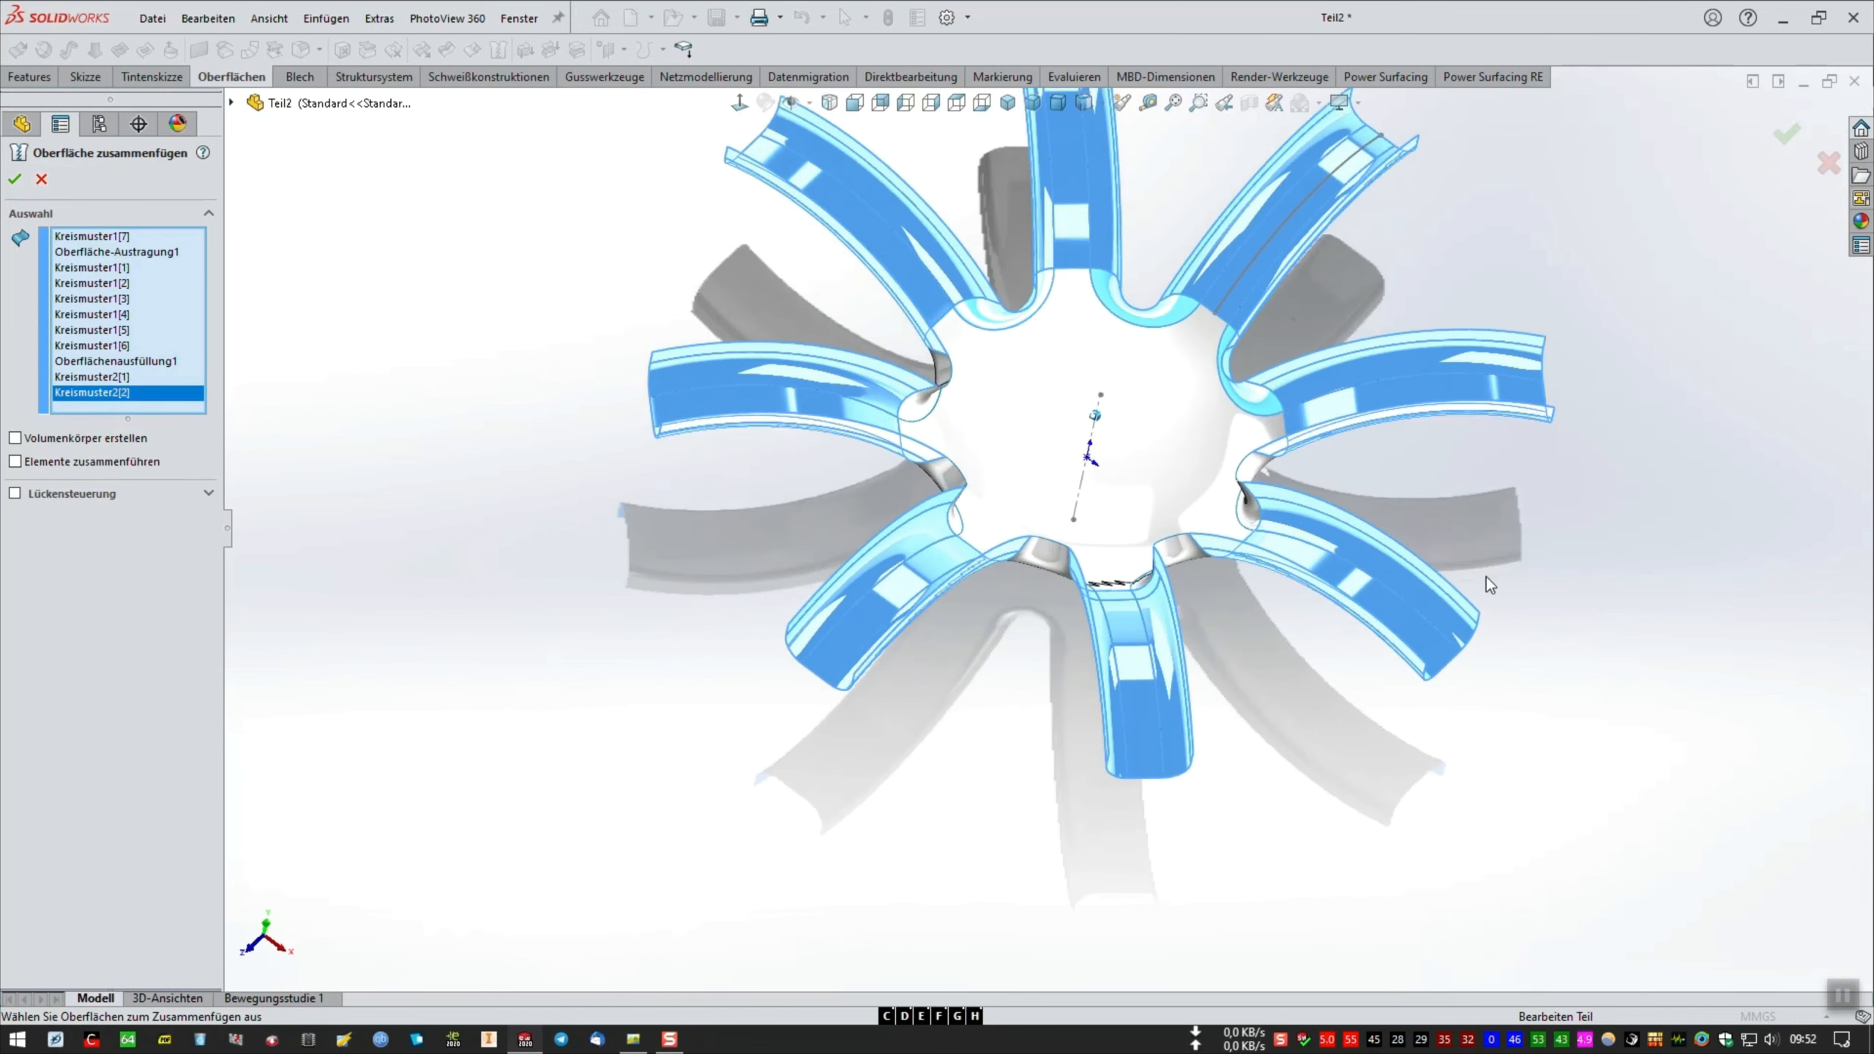
{"action": "left_click", "coordinate": [1254, 410]}
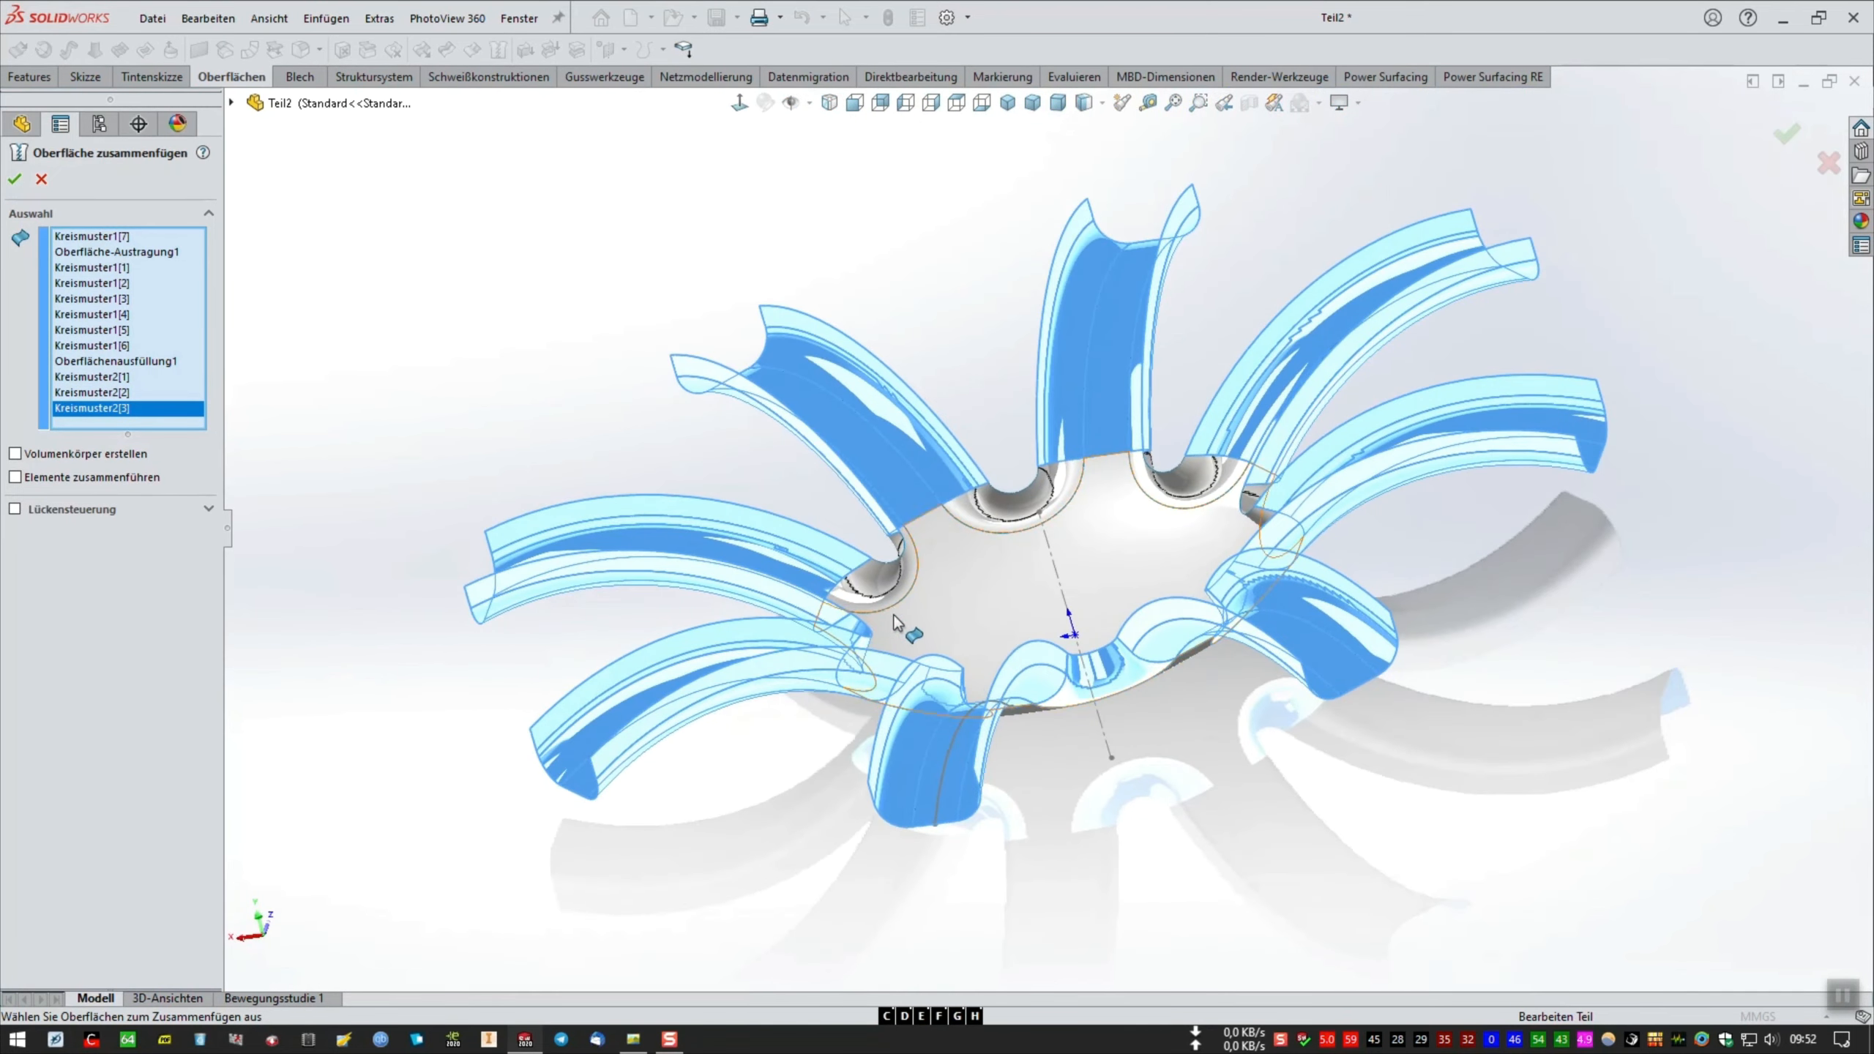
{"action": "left_click", "coordinate": [882, 596]}
{"action": "left_click", "coordinate": [990, 521]}
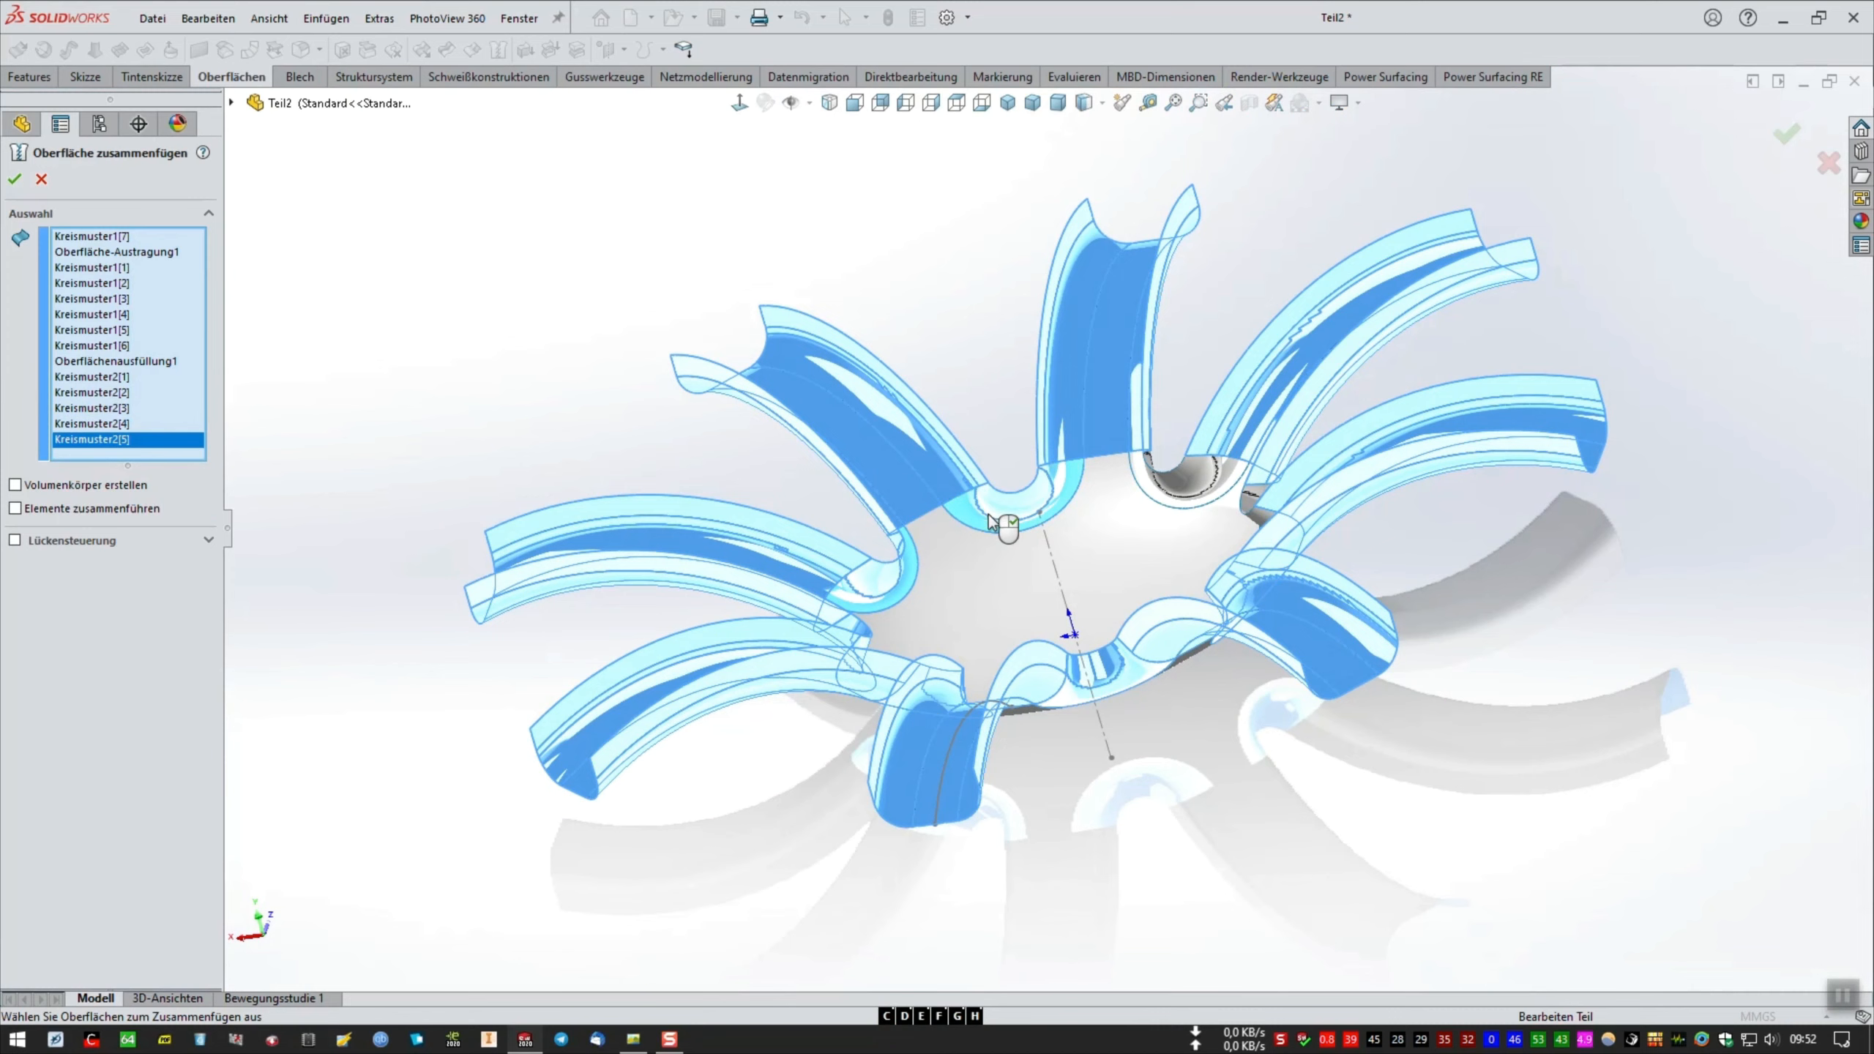
{"action": "left_click", "coordinate": [1173, 493]}
{"action": "left_click", "coordinate": [1183, 503]}
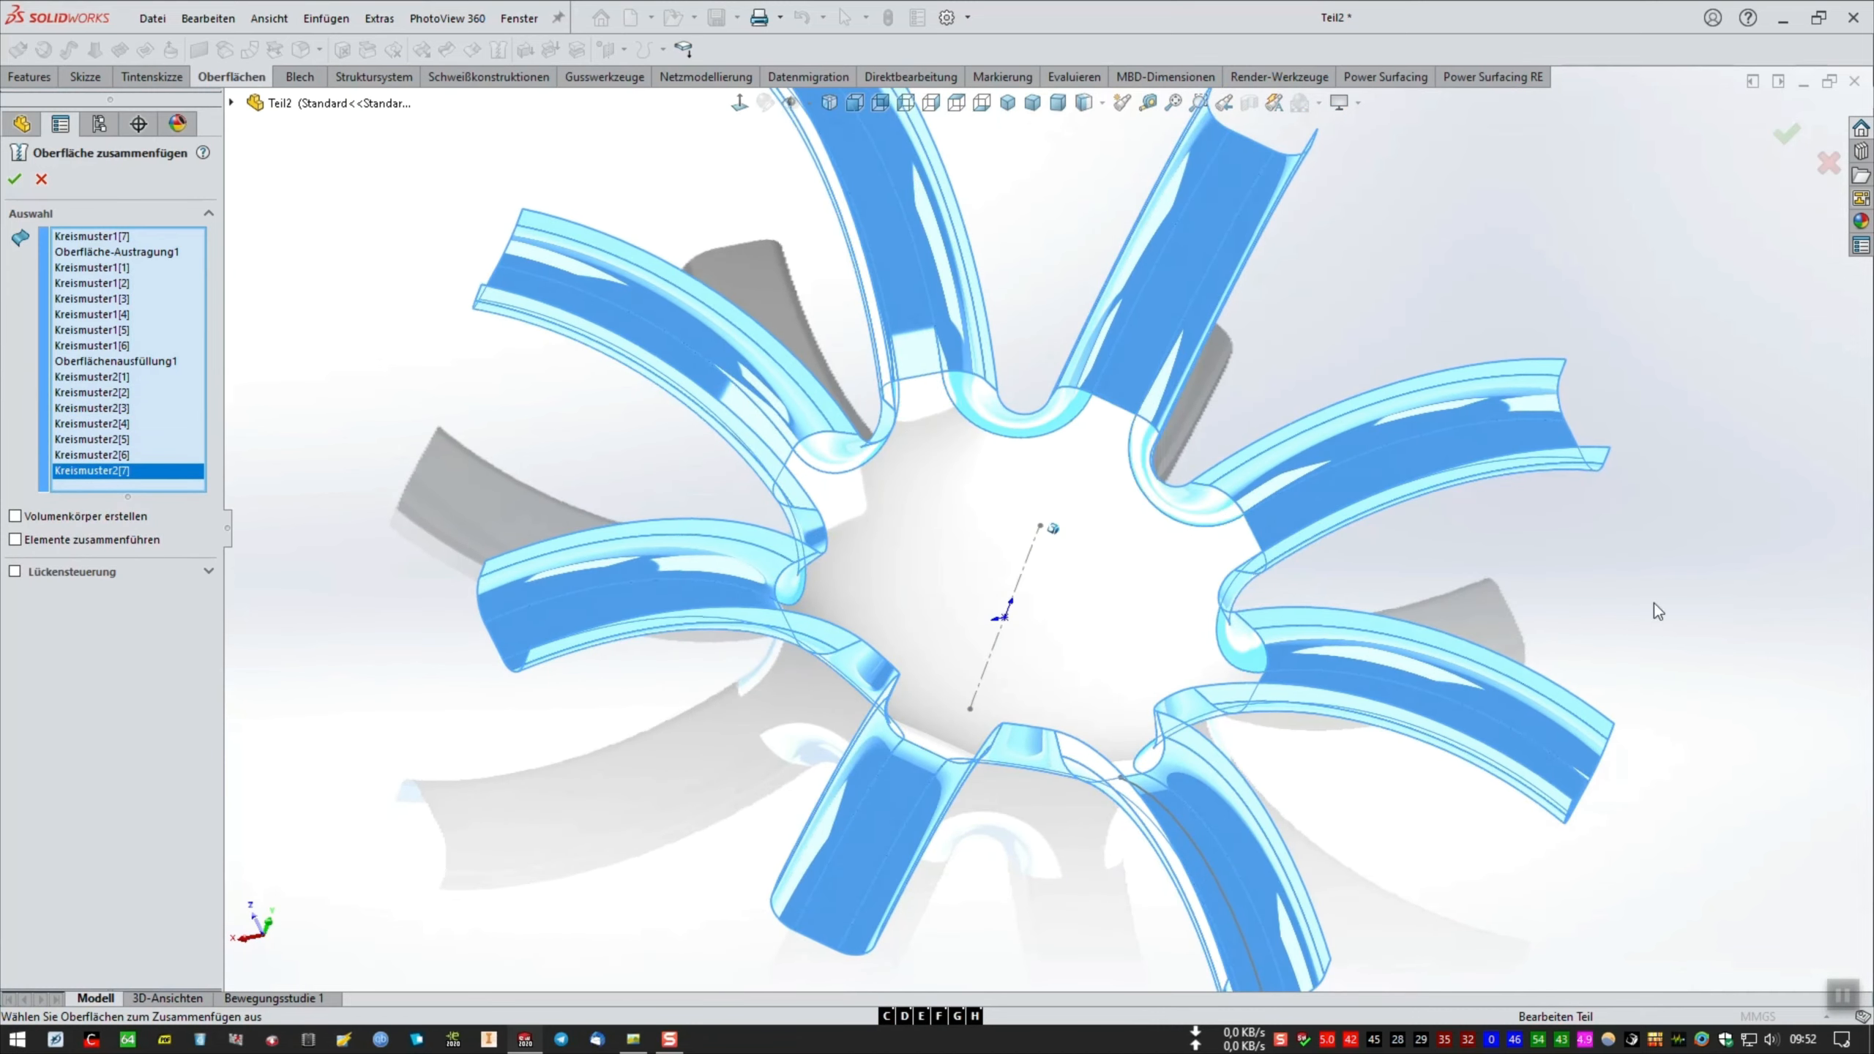
{"action": "left_click", "coordinate": [1202, 601]}
{"action": "right_click", "coordinate": [1171, 601]}
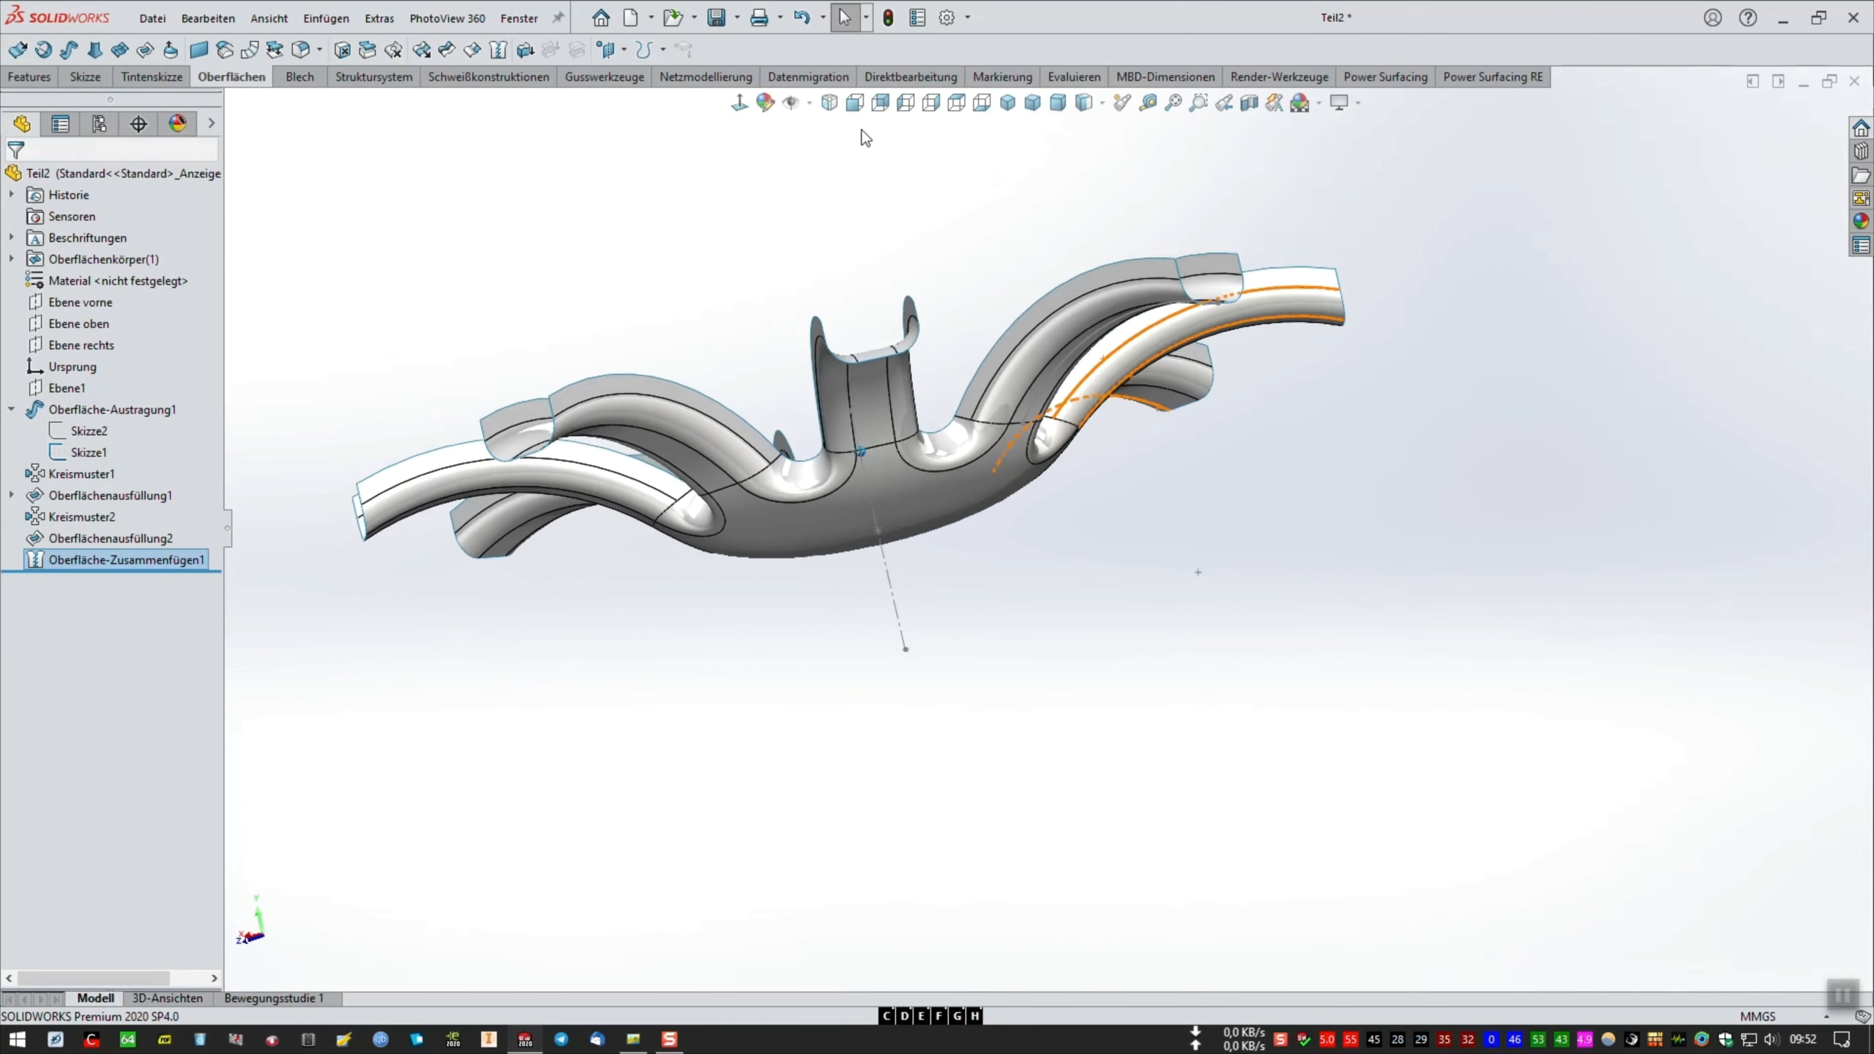
Check the wall thickness in the reference drawing nx.jpg and thicken the knitted surface body by 2 mm toward its inner side.
{"action": "left_click", "coordinate": [1009, 108]}
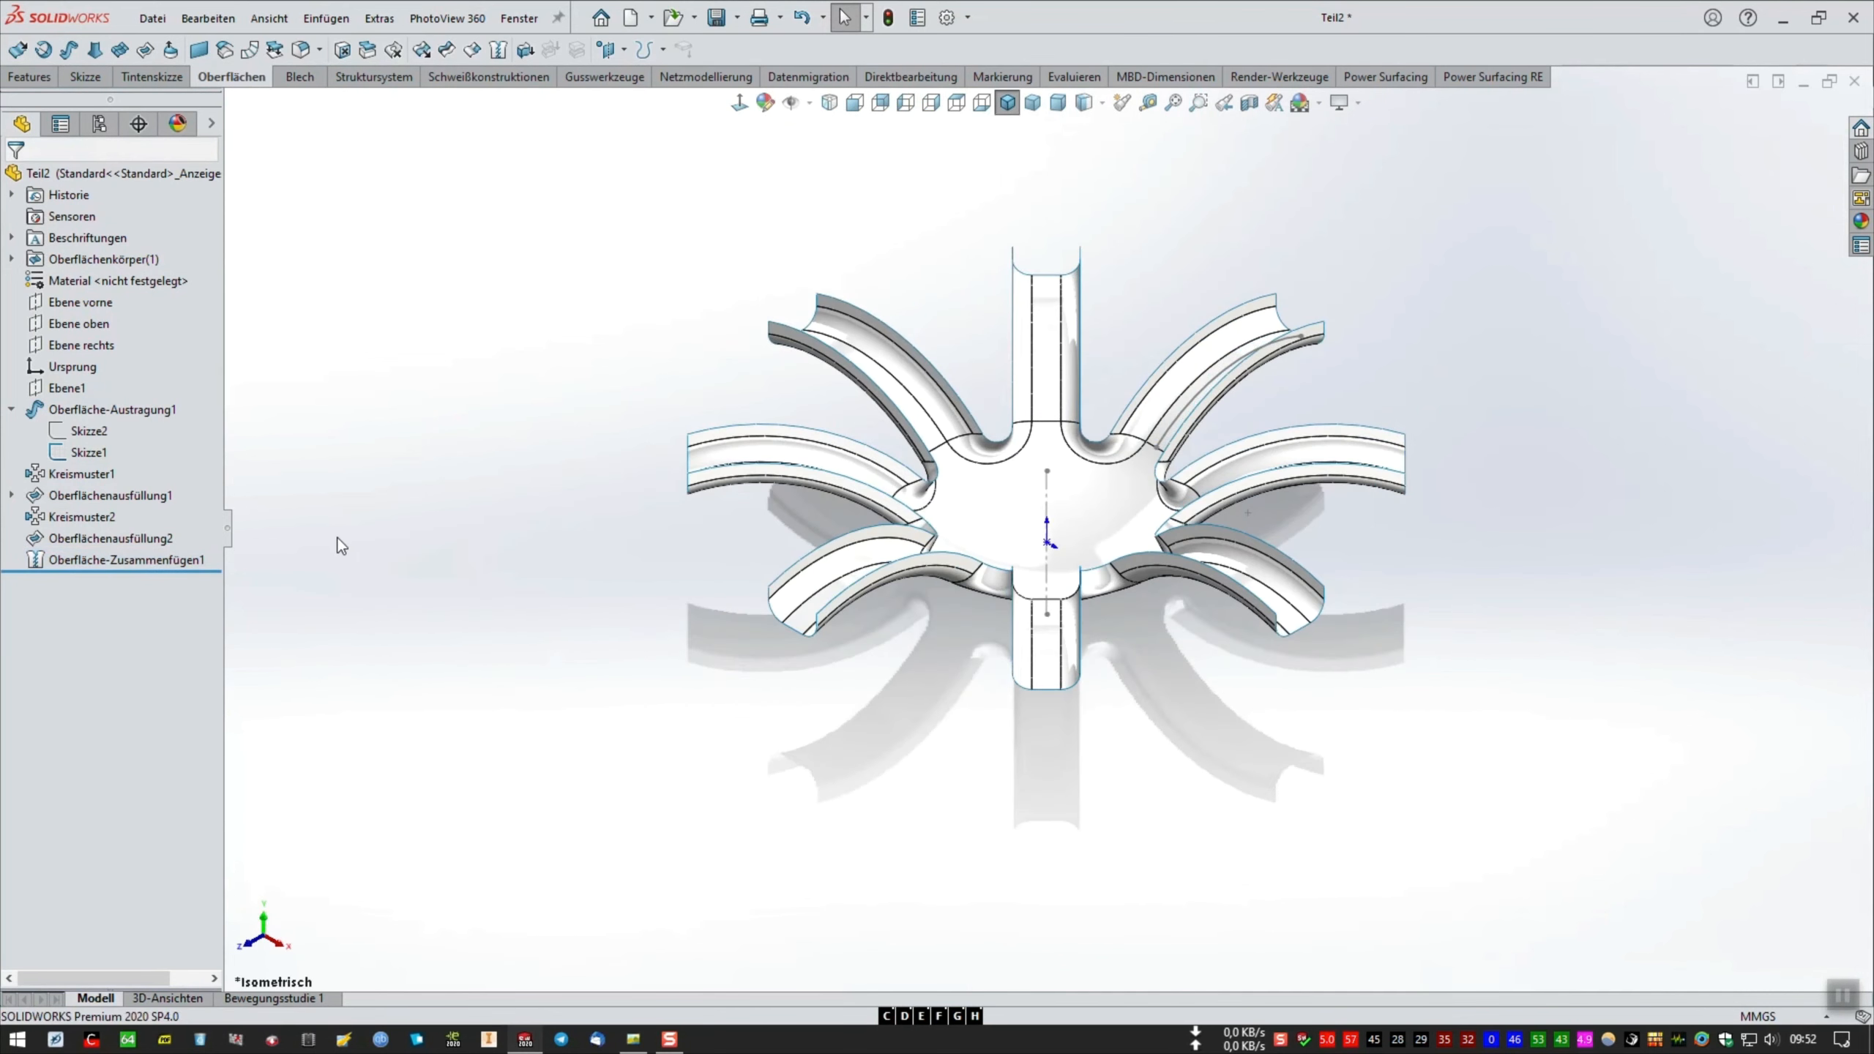
{"action": "left_click", "coordinate": [633, 1039]}
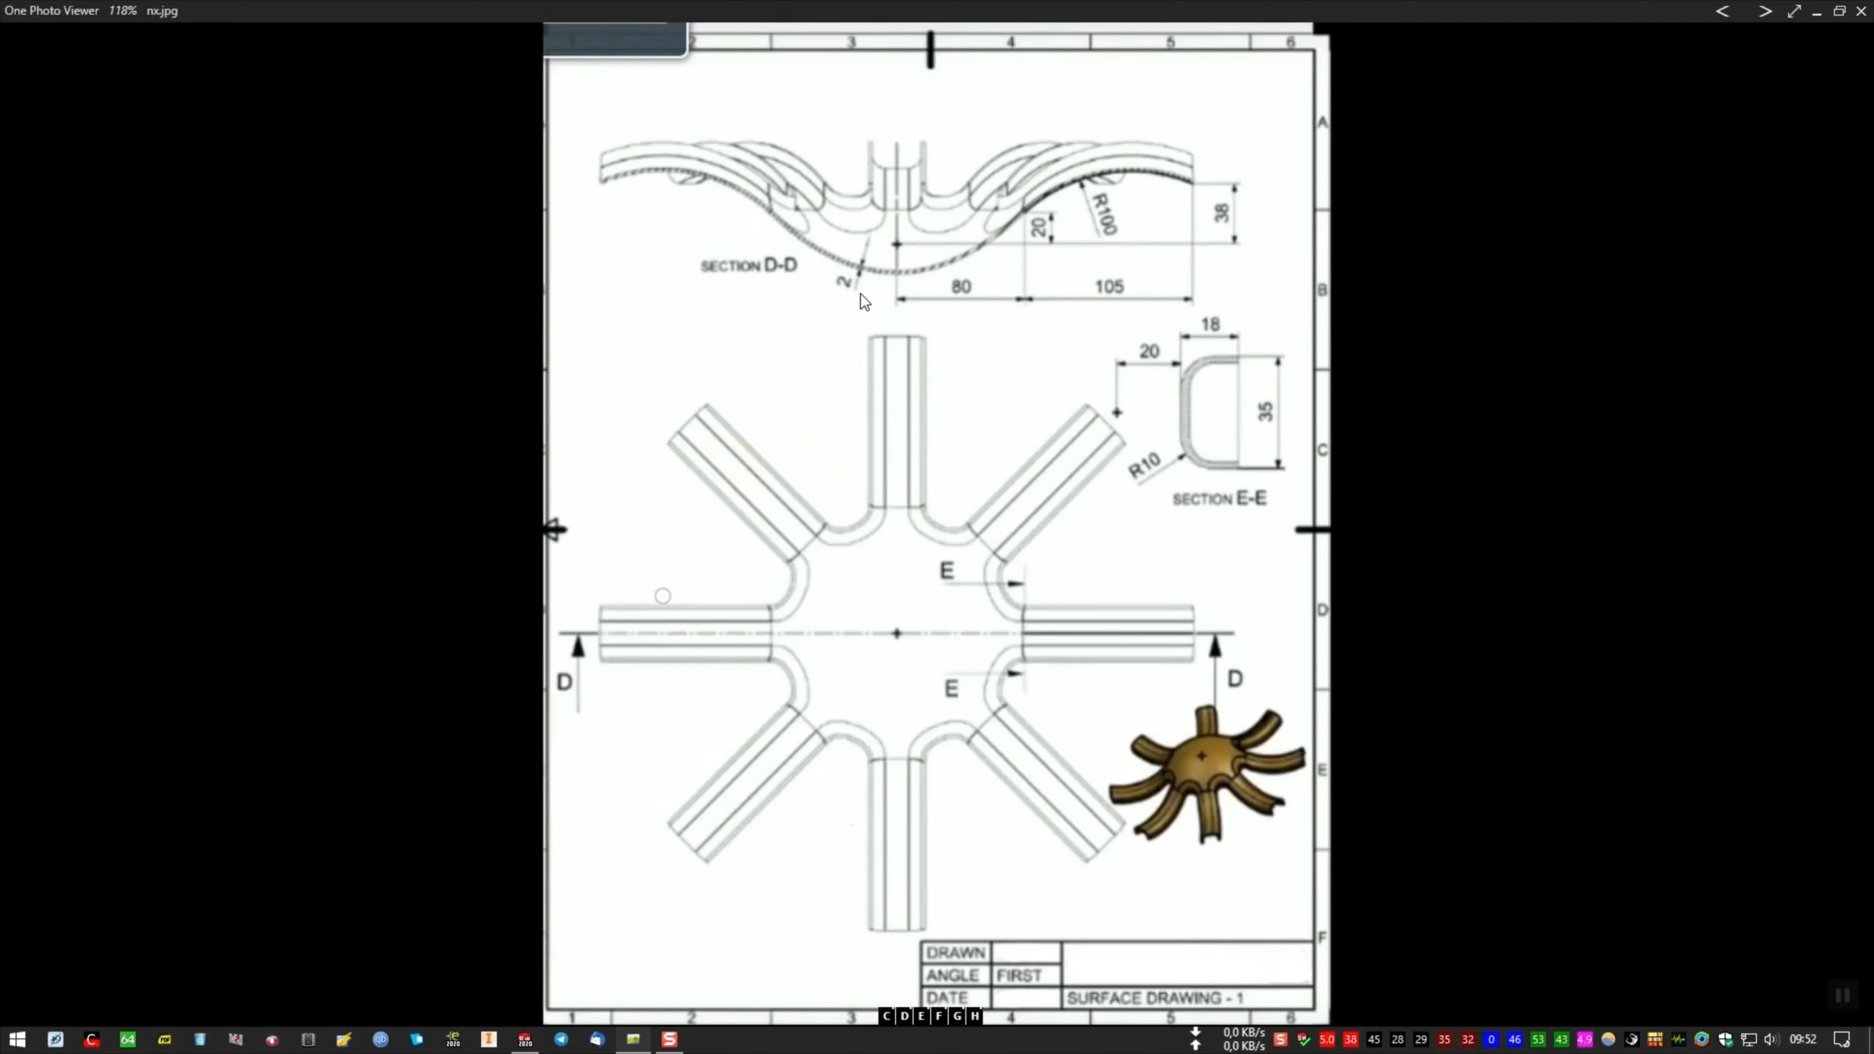
{"action": "left_click", "coordinate": [636, 1040]}
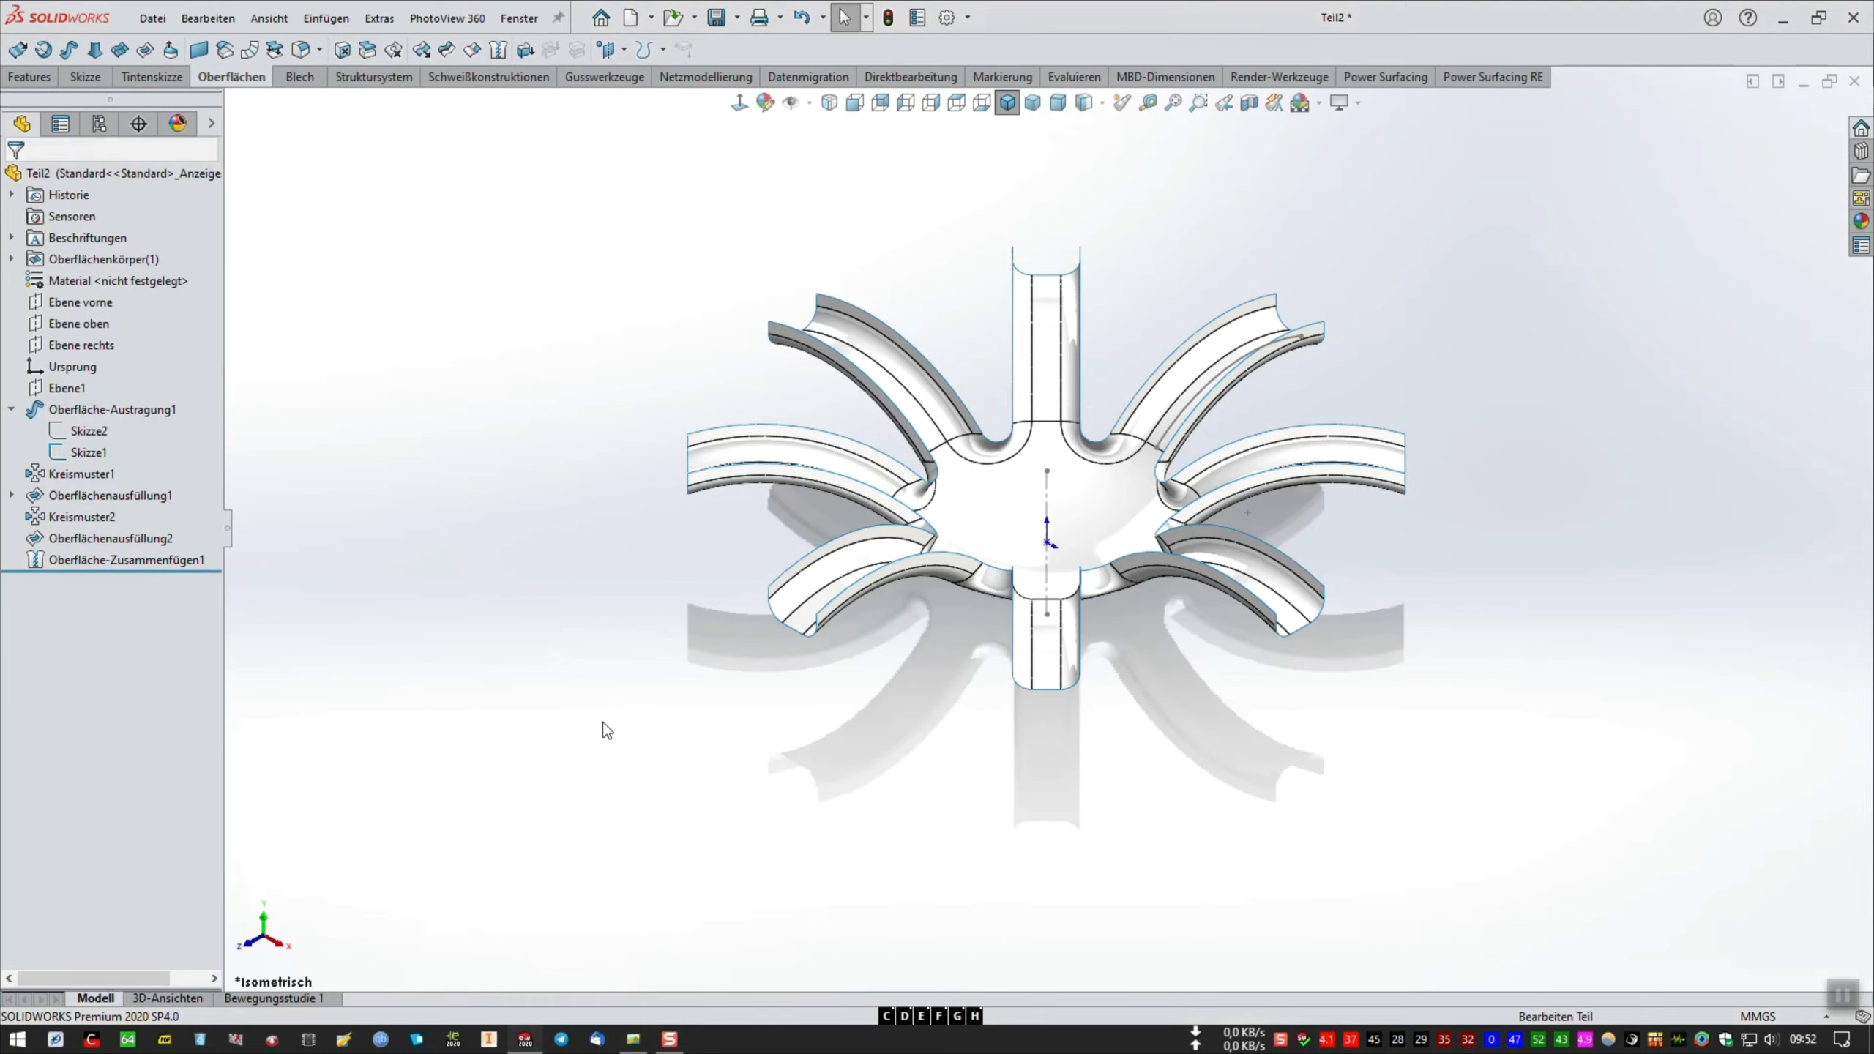
{"action": "left_click", "coordinate": [524, 52]}
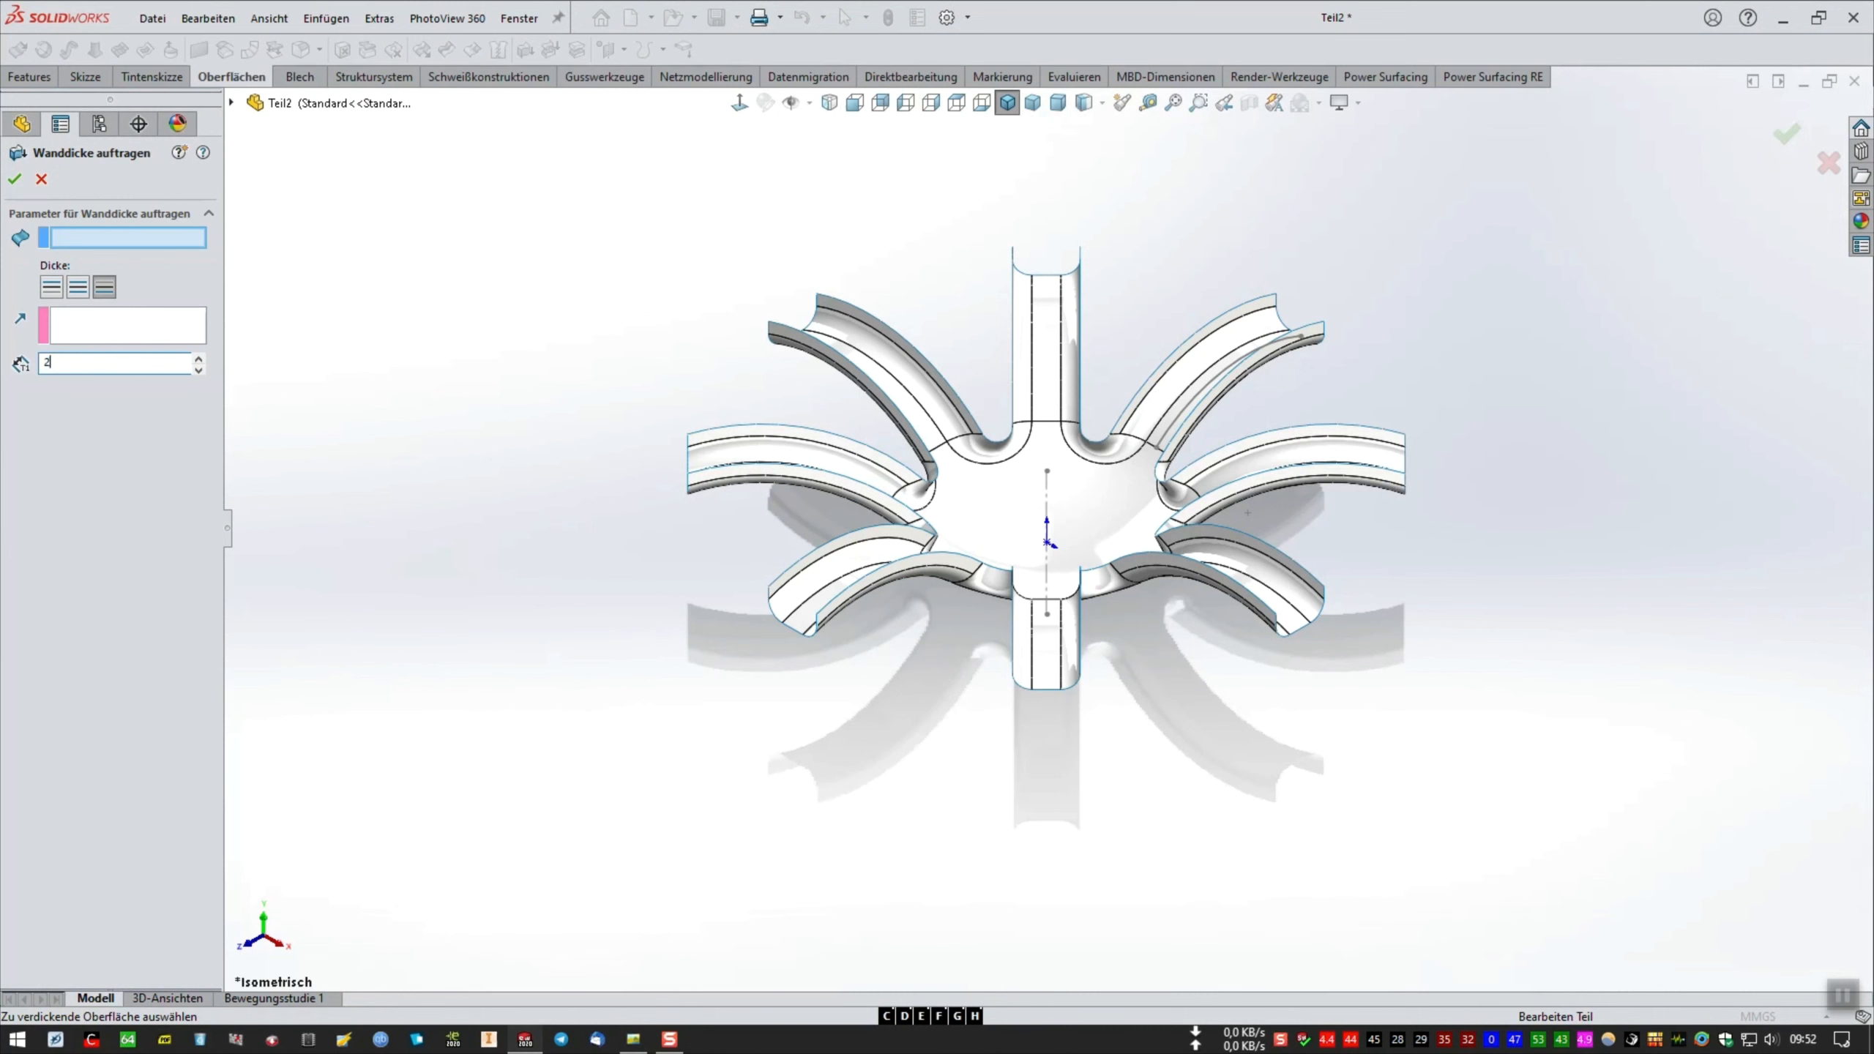
{"action": "left_click", "coordinate": [1042, 674]}
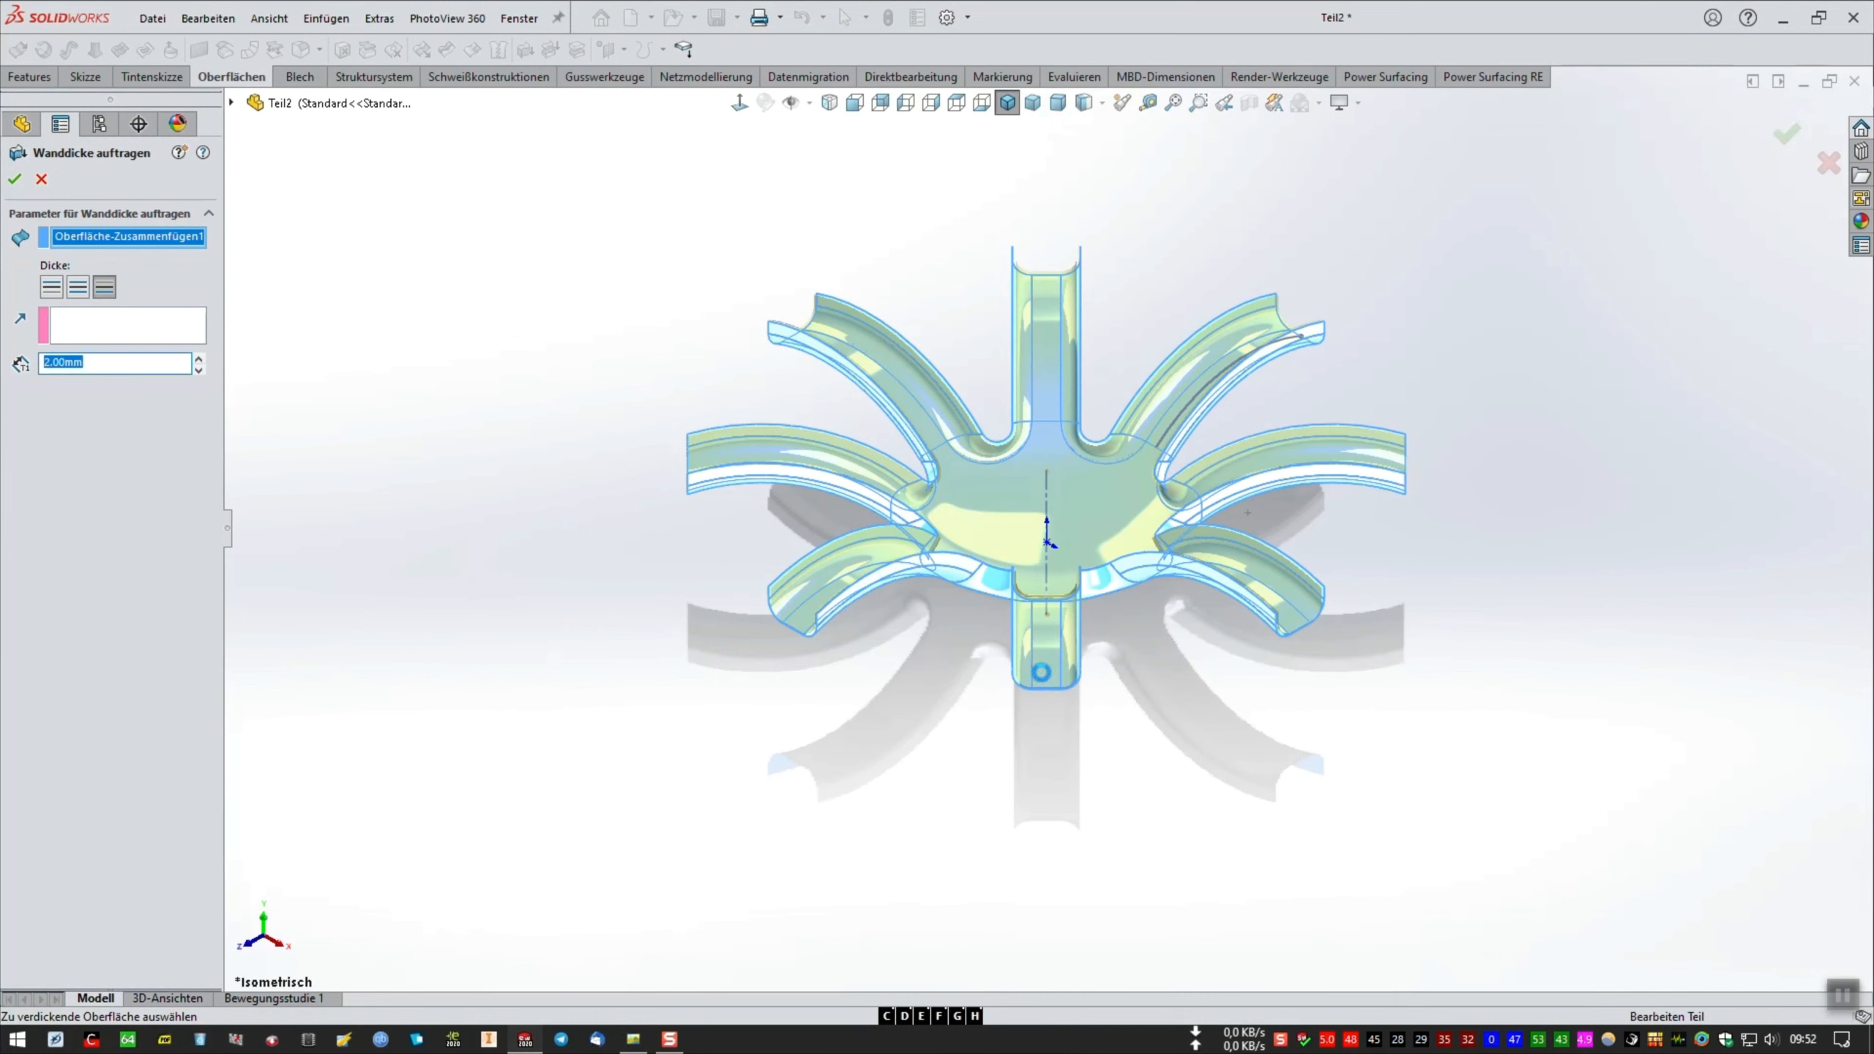
{"action": "key", "text": "Return"}
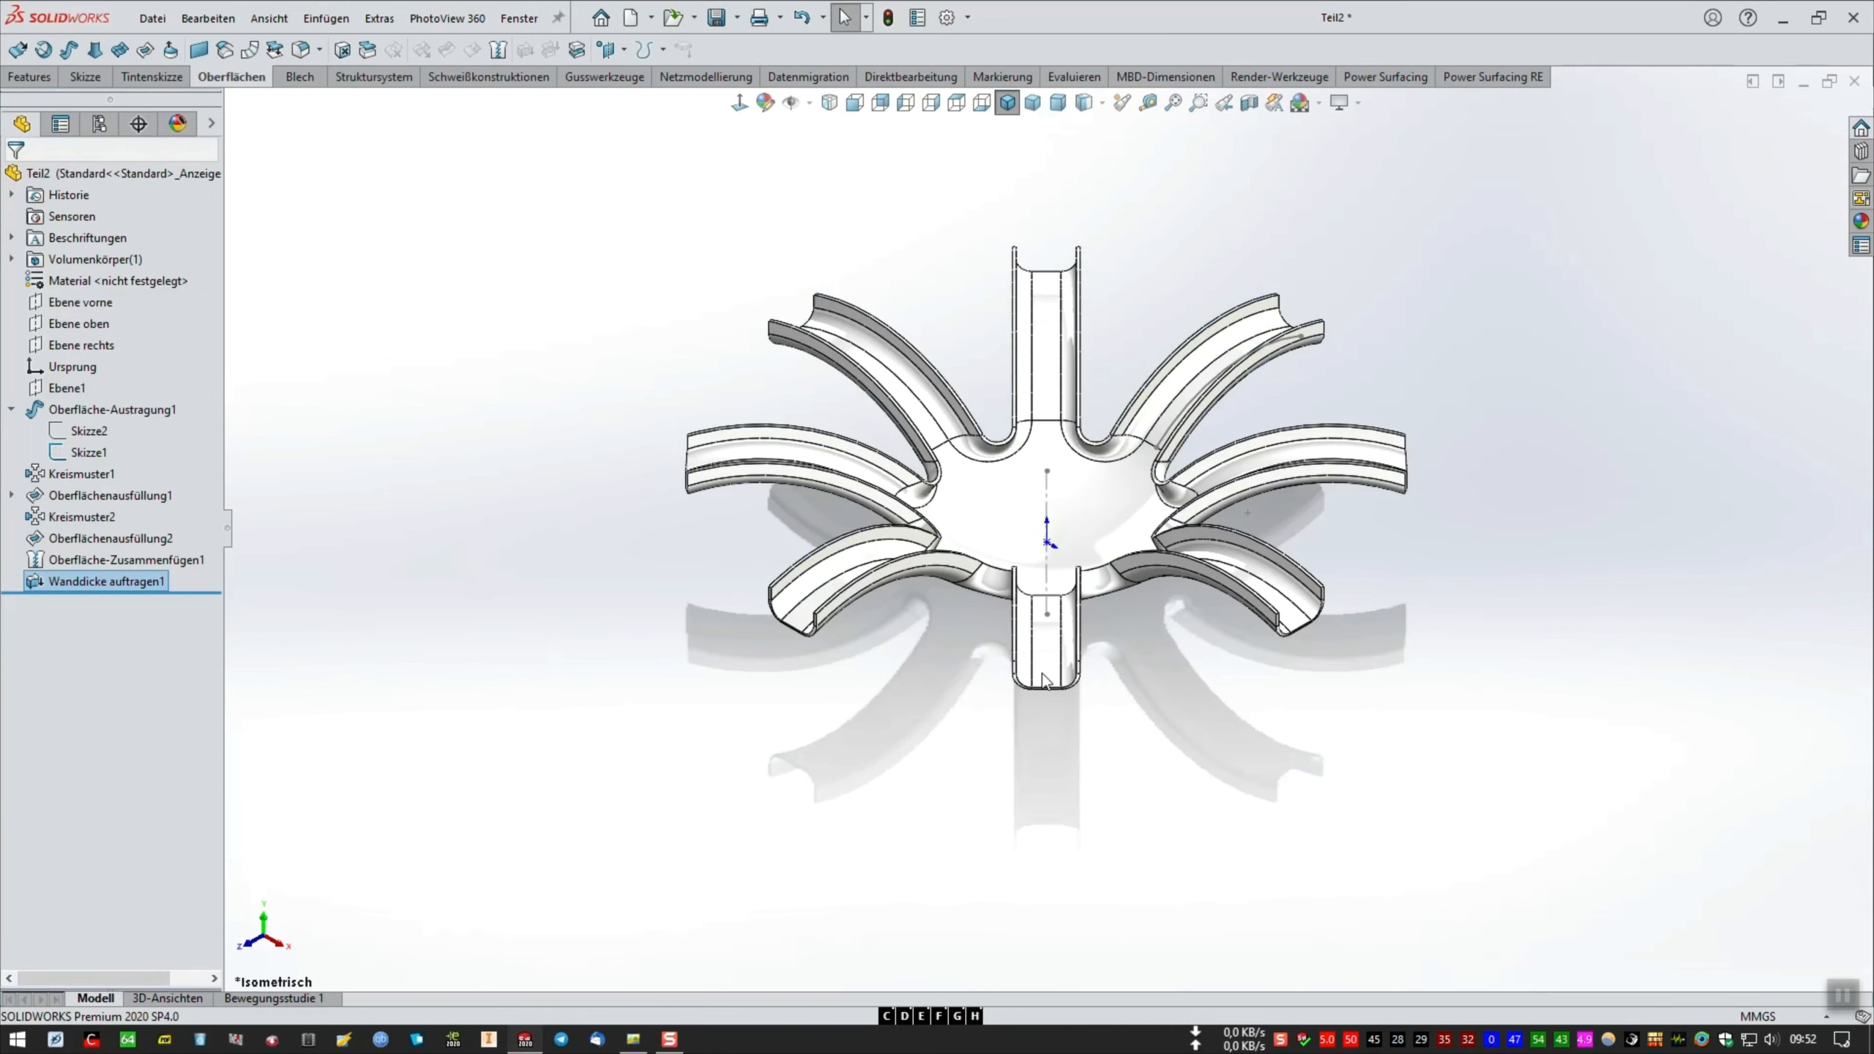
Check the arm profile width in the reference drawing nx.jpg and measure the outer width across the front arm's end in front view.
{"action": "left_click", "coordinate": [854, 104]}
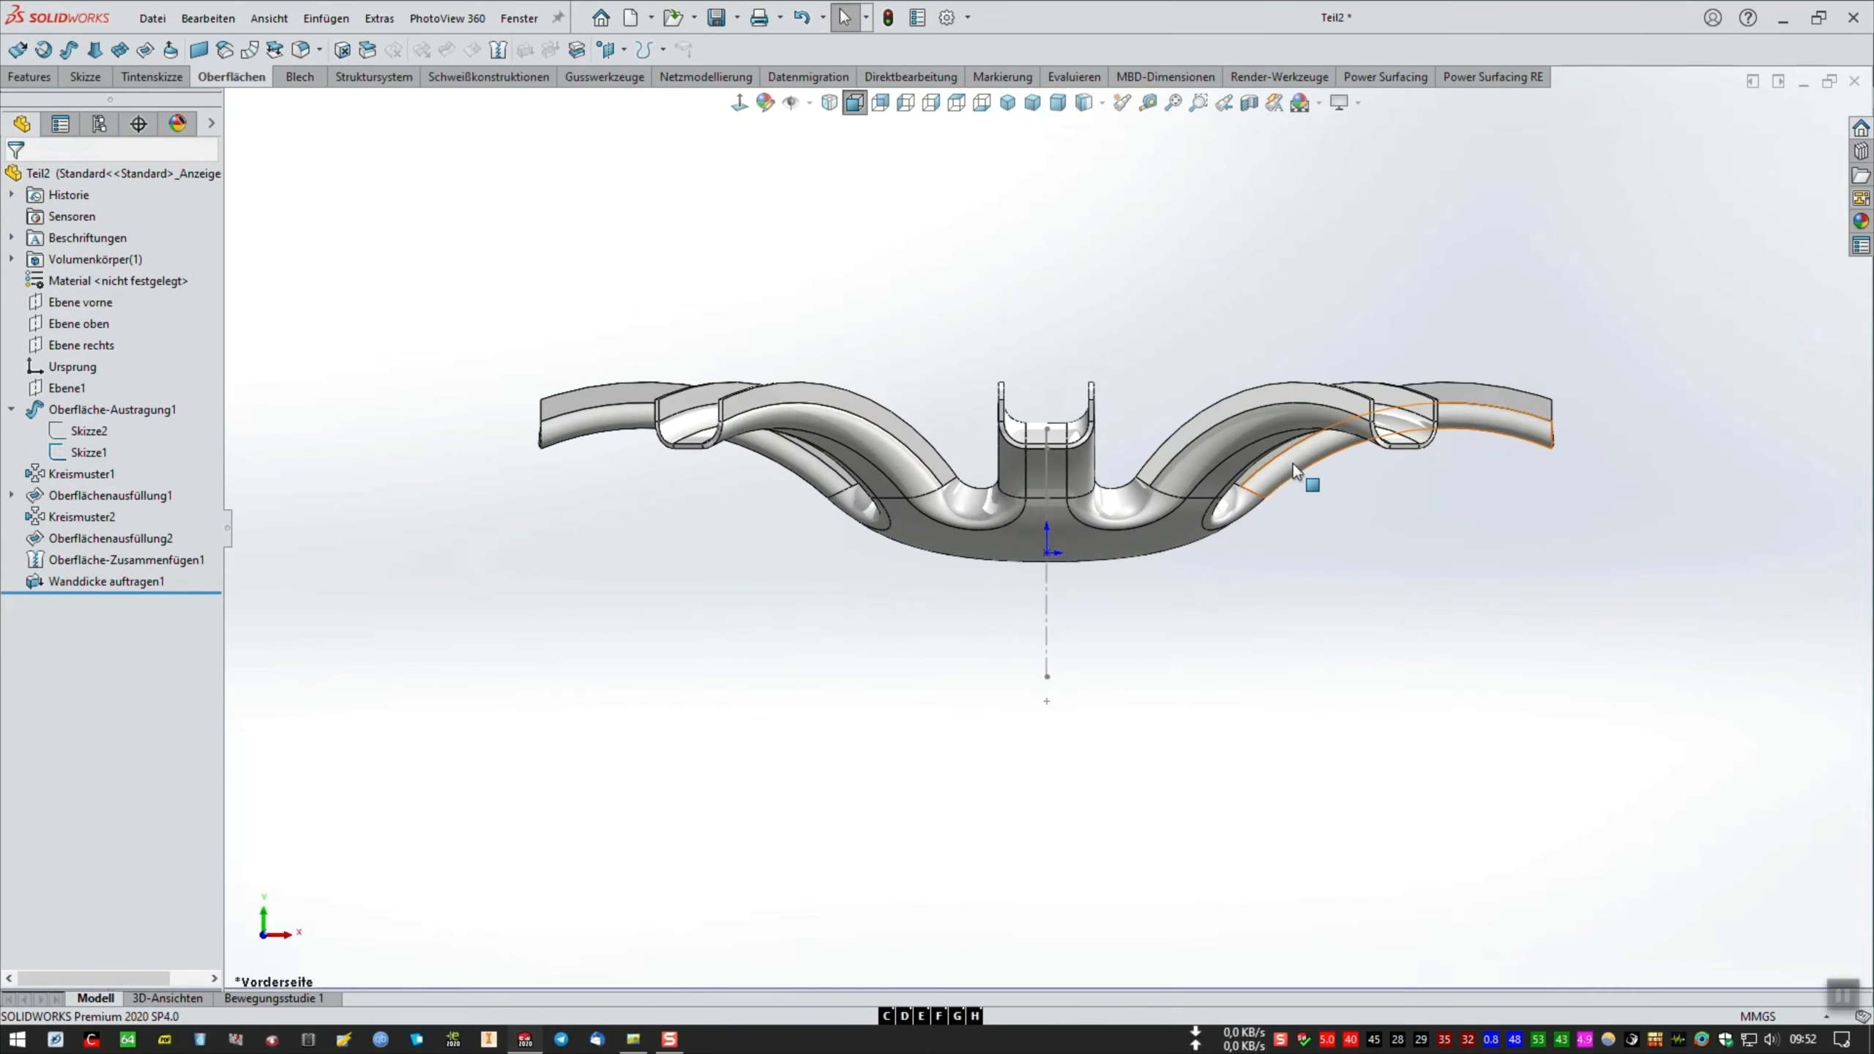
{"action": "scroll", "coordinate": [1125, 405], "scroll_direction": "down", "scroll_amount": 2}
{"action": "scroll", "coordinate": [922, 556], "scroll_direction": "down", "scroll_amount": 2}
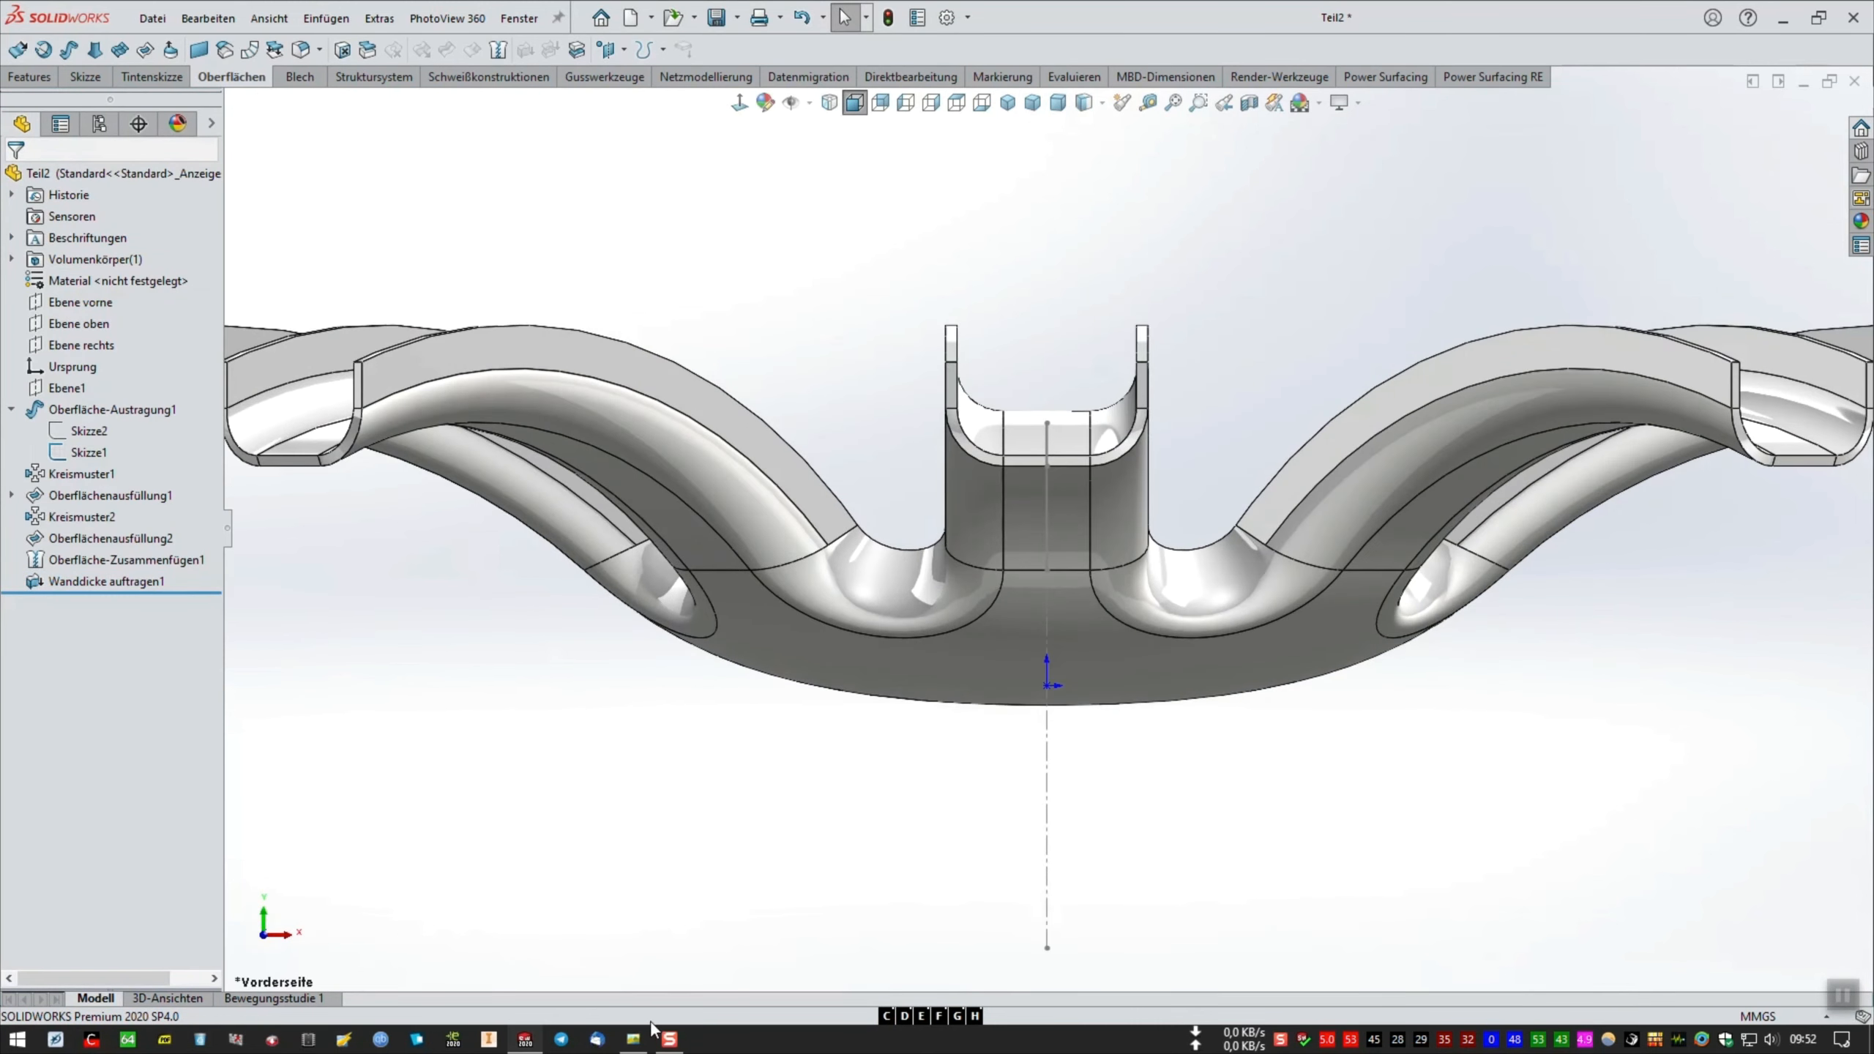
{"action": "left_click", "coordinate": [634, 1038]}
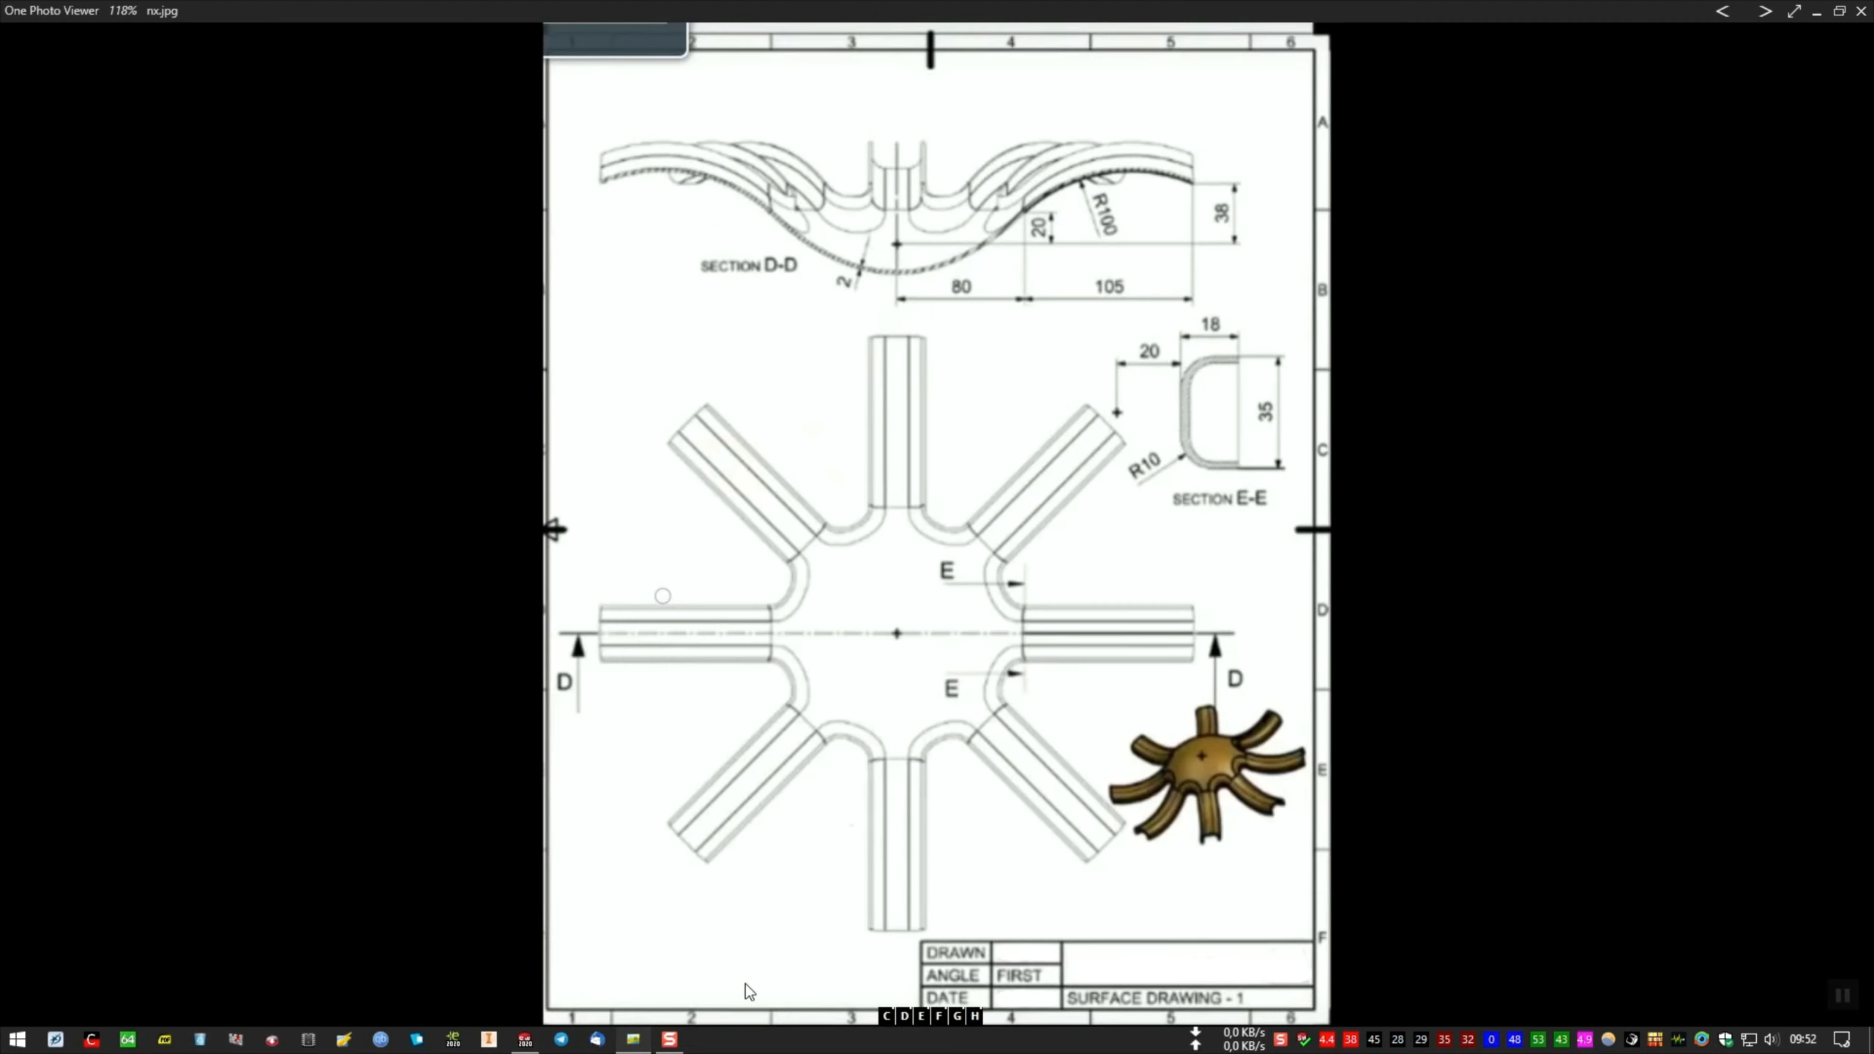
{"action": "left_click", "coordinate": [633, 1038]}
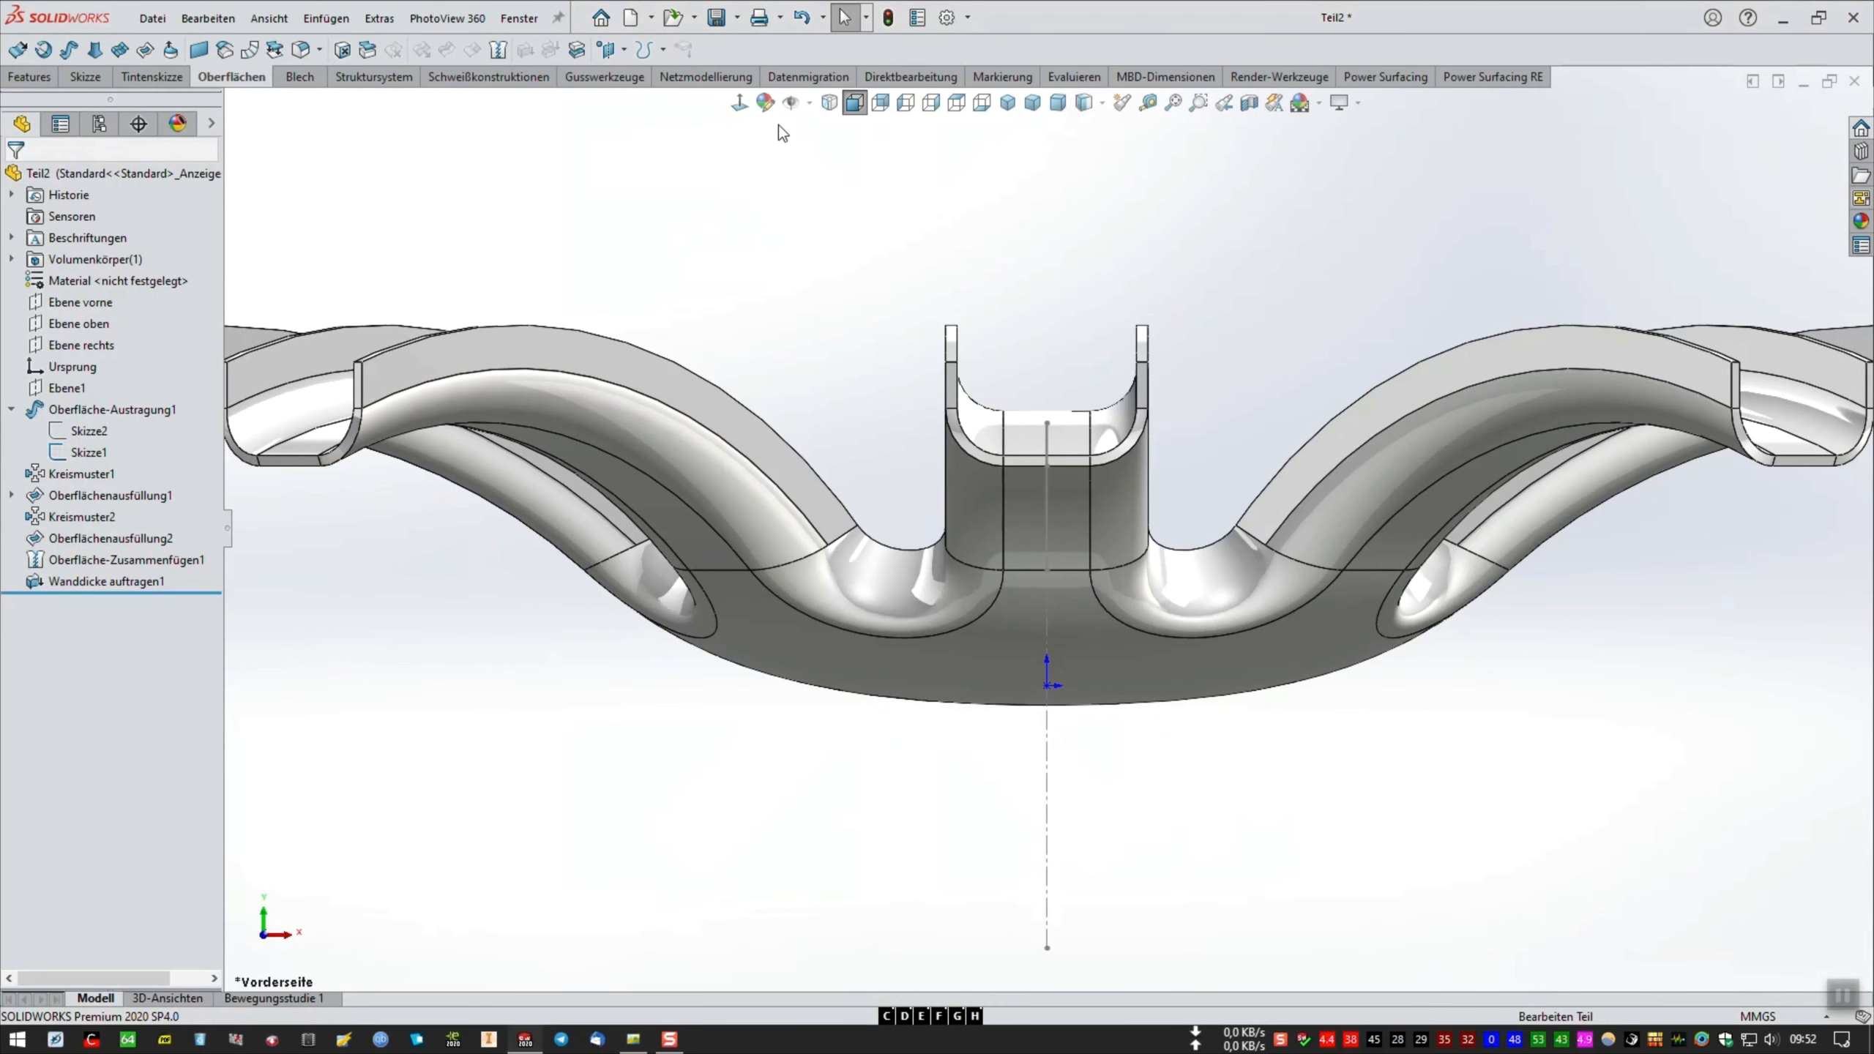
{"action": "left_click", "coordinate": [1147, 103]}
{"action": "scroll", "coordinate": [1033, 410], "scroll_direction": "down", "scroll_amount": 4}
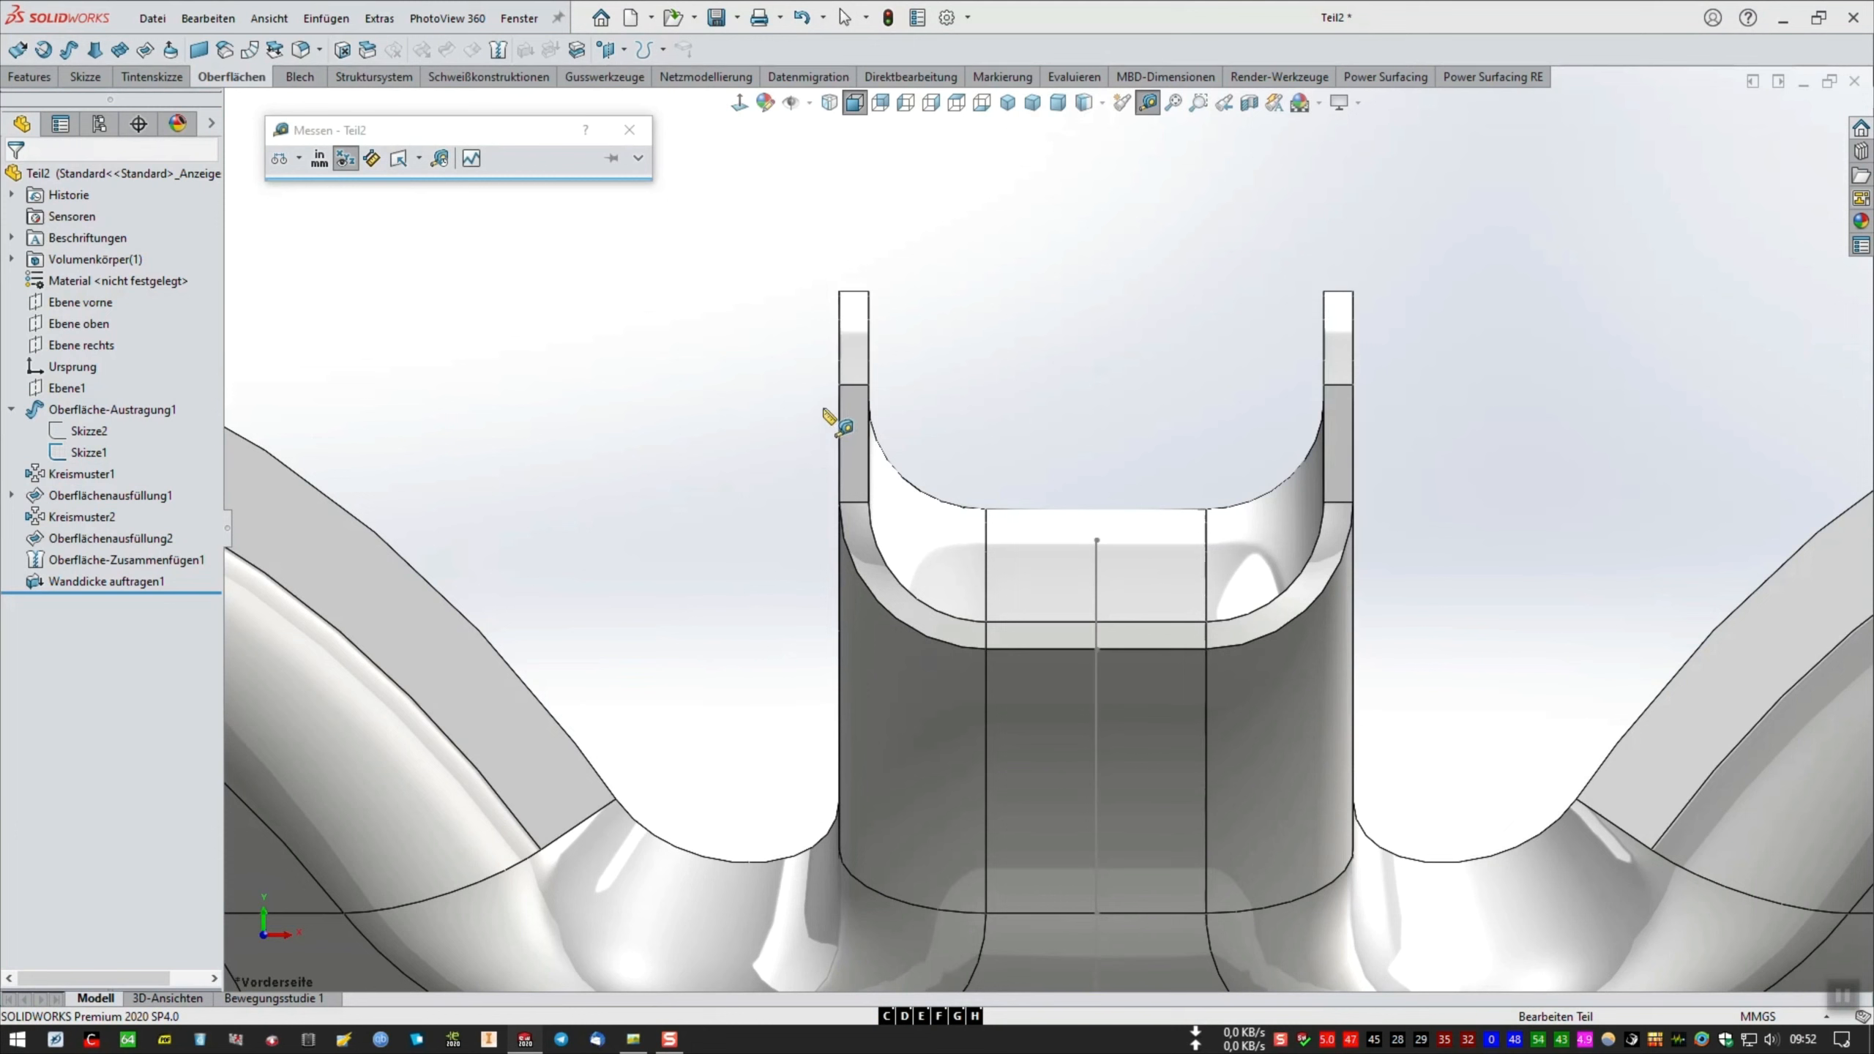
{"action": "left_click", "coordinate": [839, 385]}
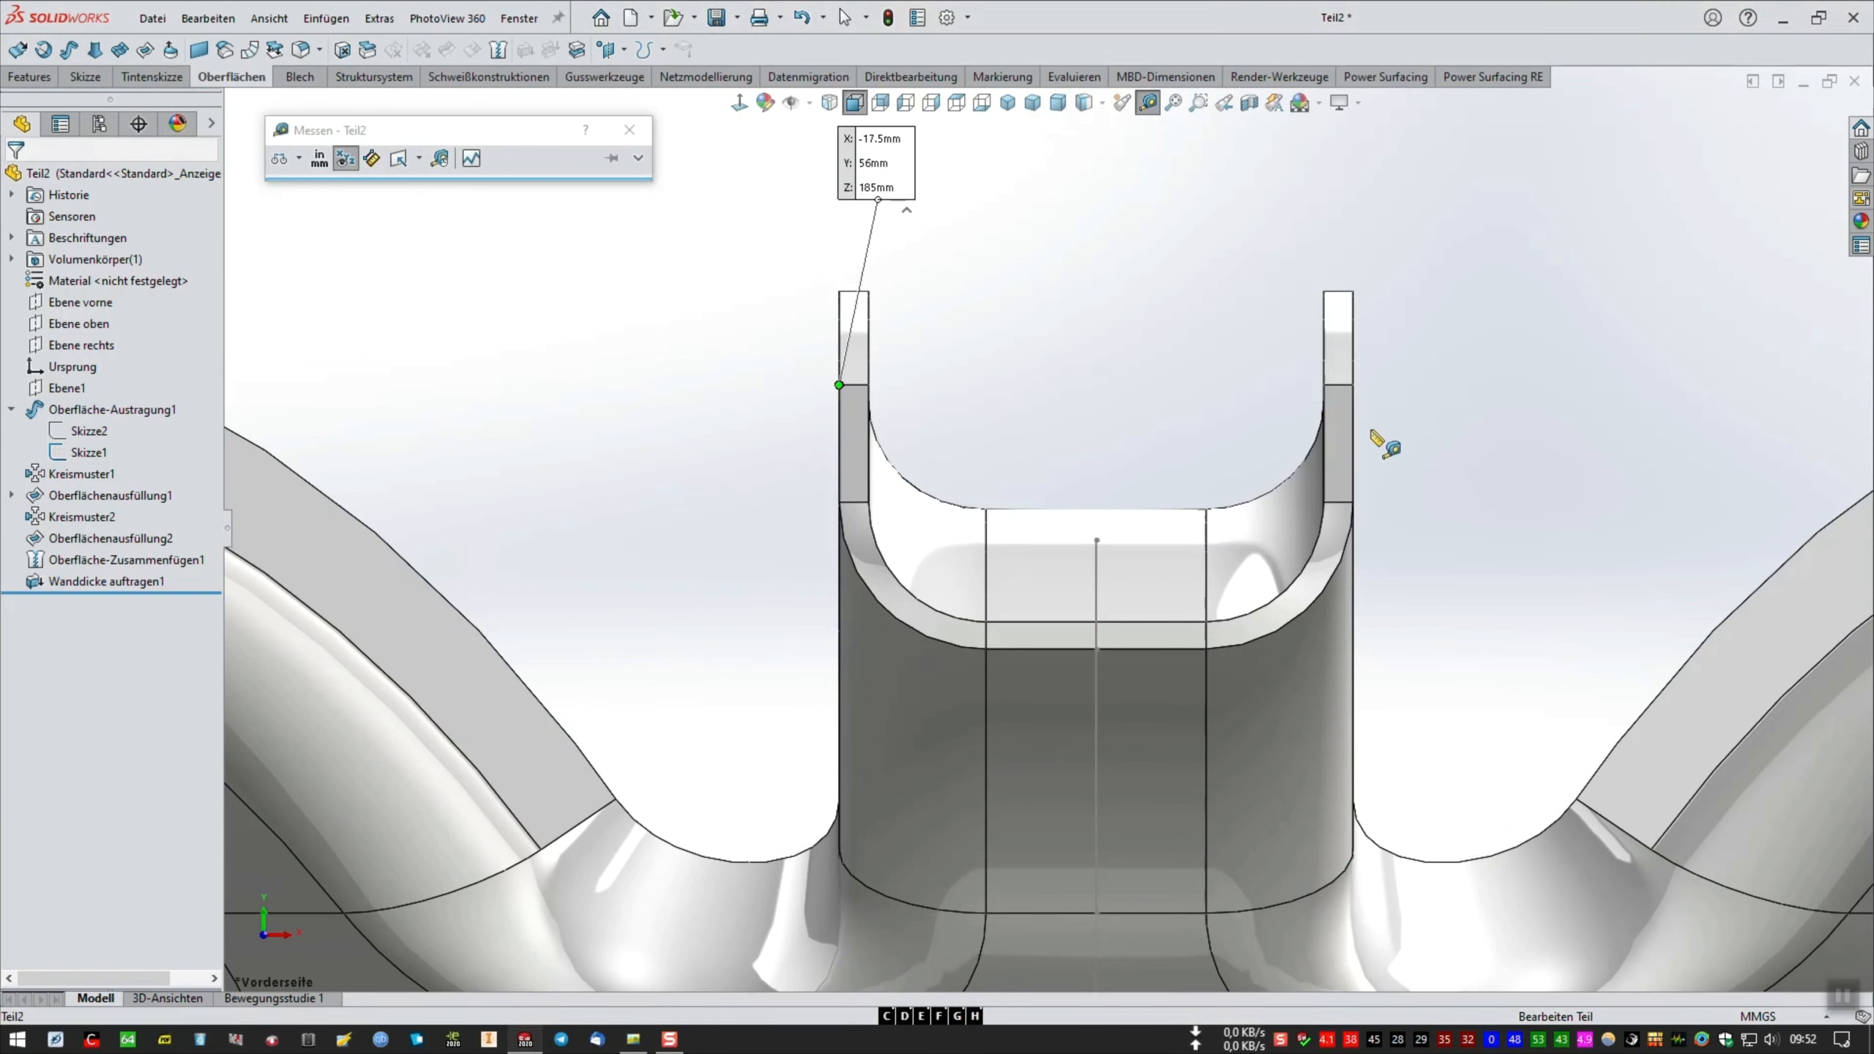
{"action": "left_click", "coordinate": [1352, 385]}
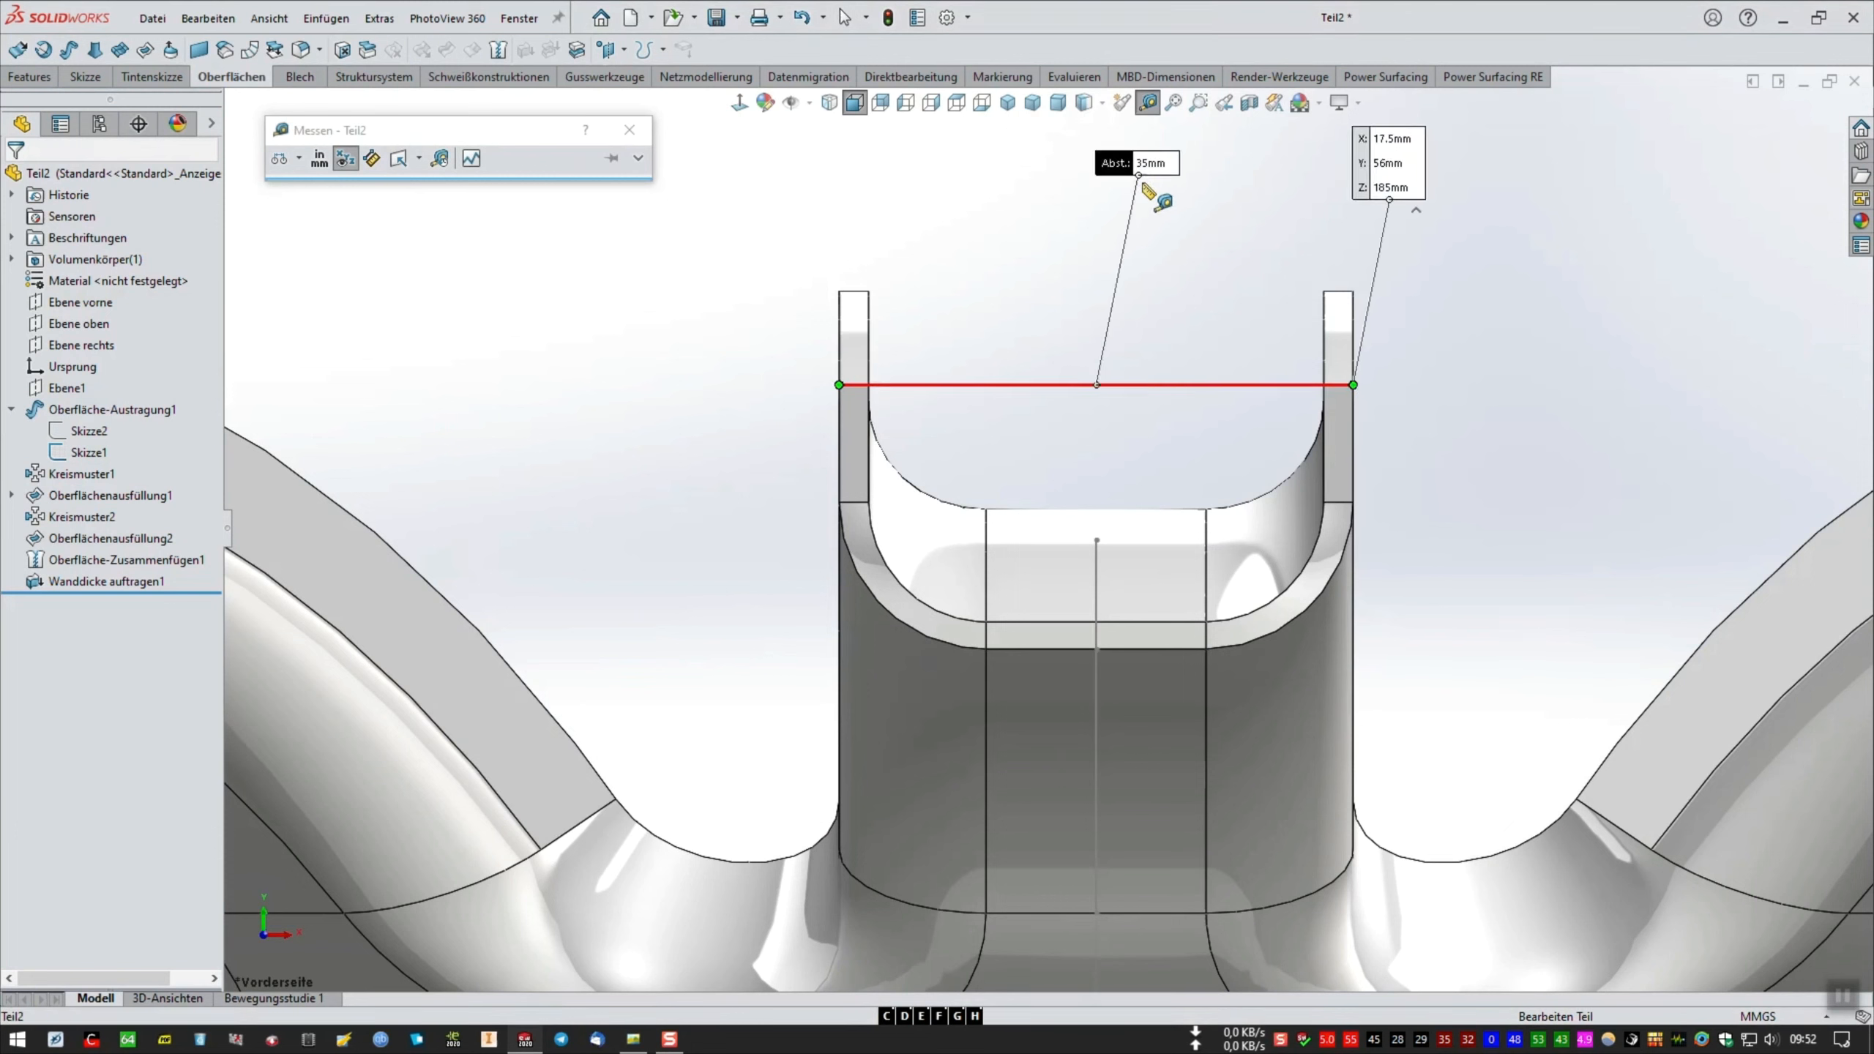
{"action": "left_click", "coordinate": [630, 129]}
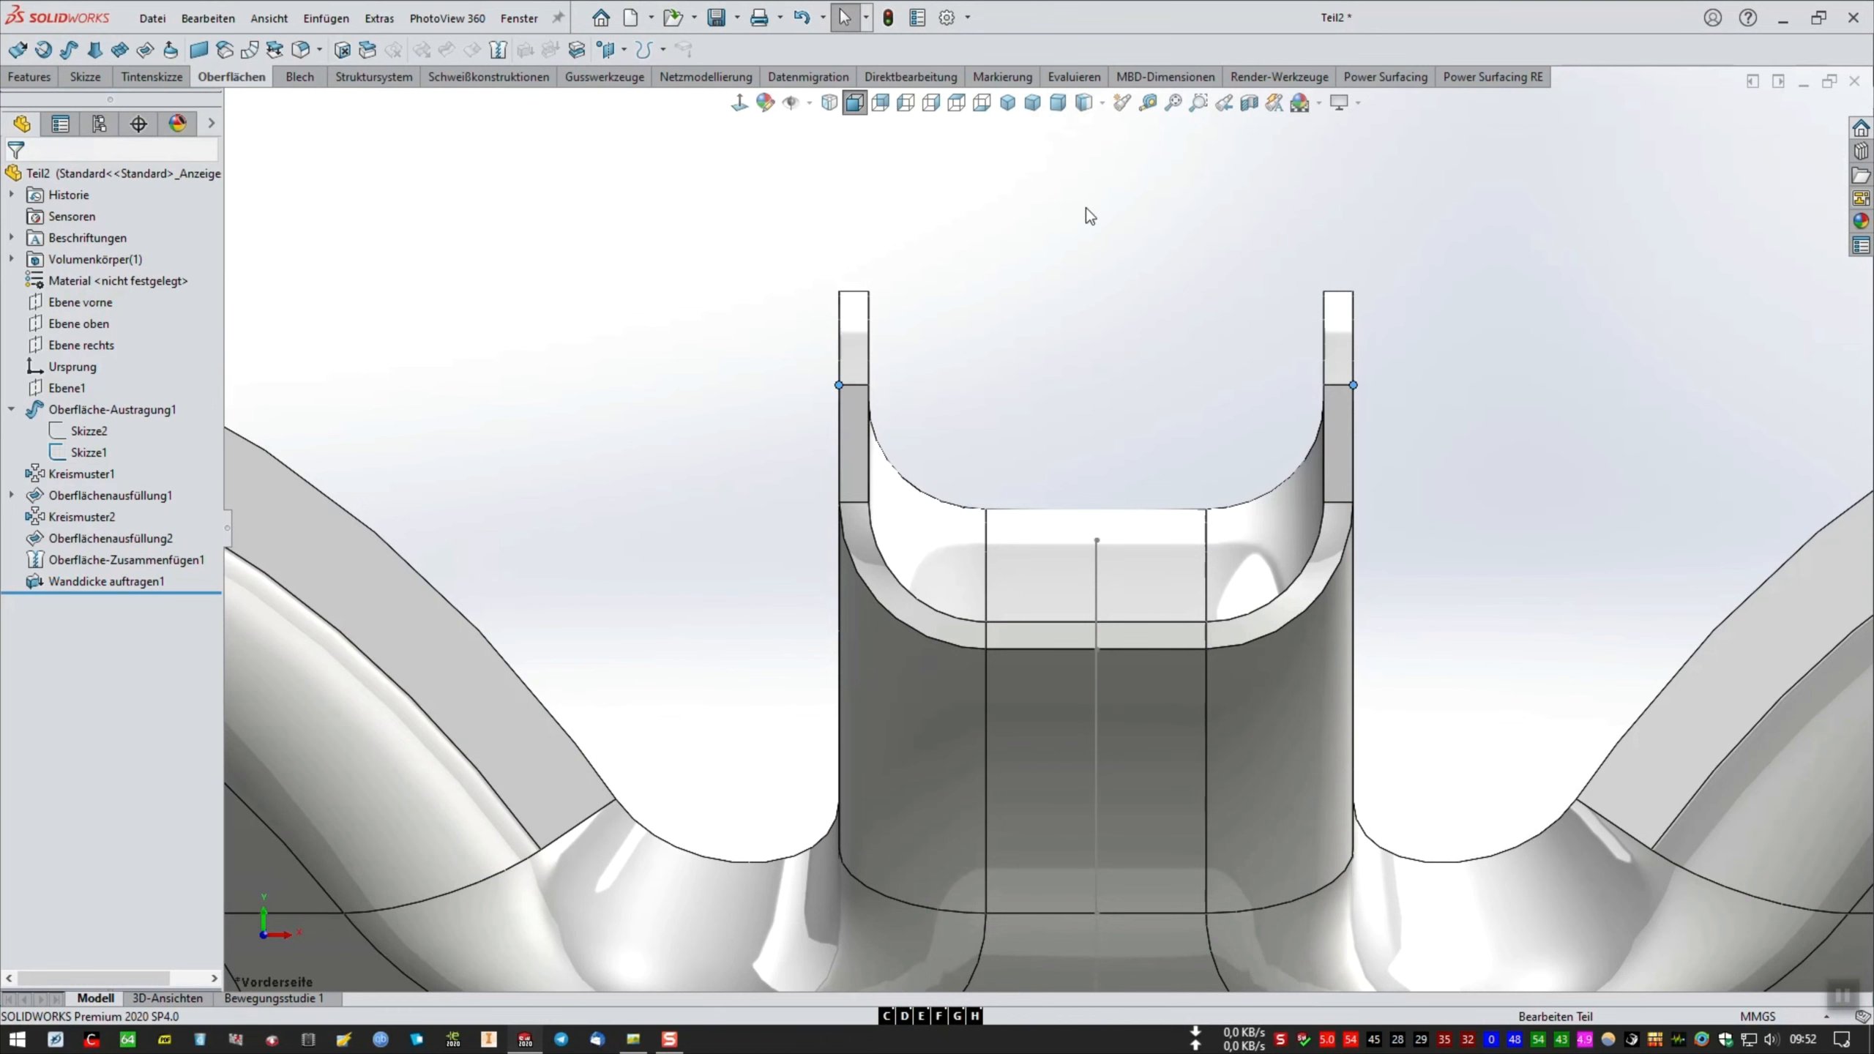
Assign the material Kupfer (copper) to the thickened bowl.
{"action": "left_click", "coordinate": [1057, 103]}
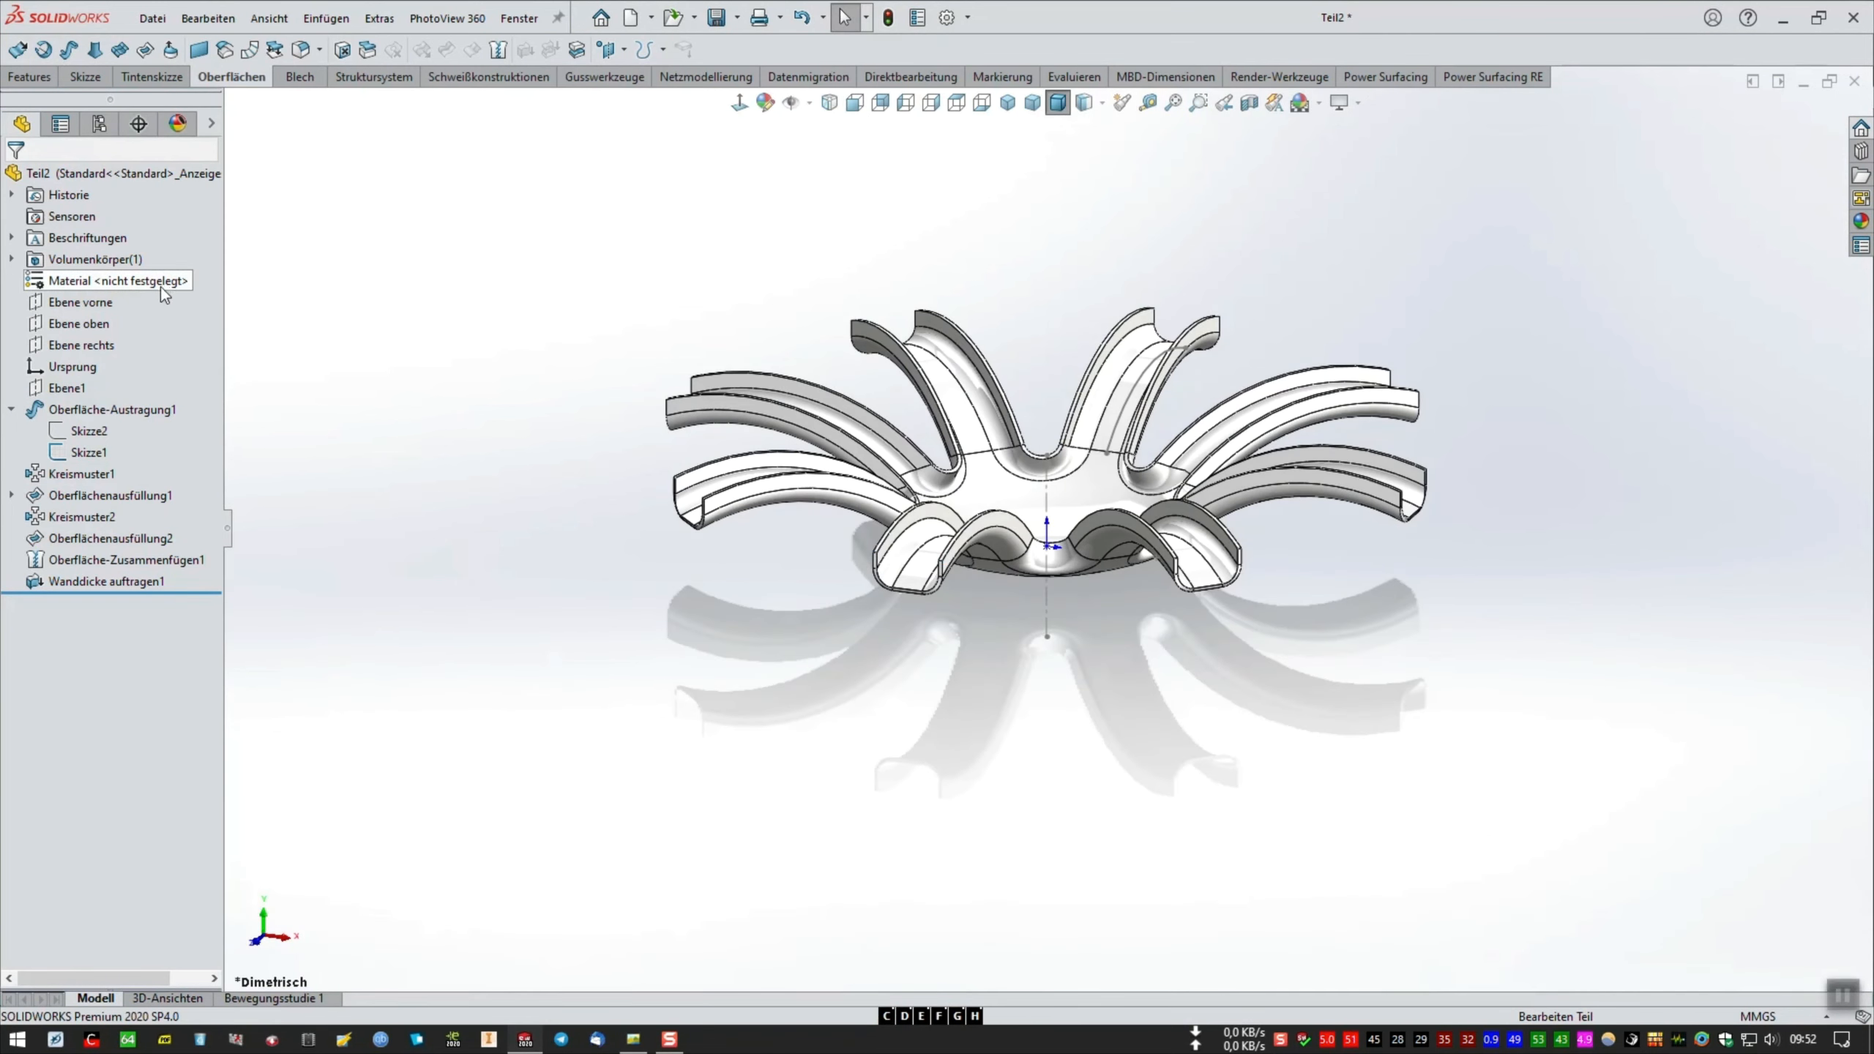
{"action": "right_click", "coordinate": [161, 287]}
{"action": "left_click", "coordinate": [214, 520]}
{"action": "left_click", "coordinate": [510, 287]}
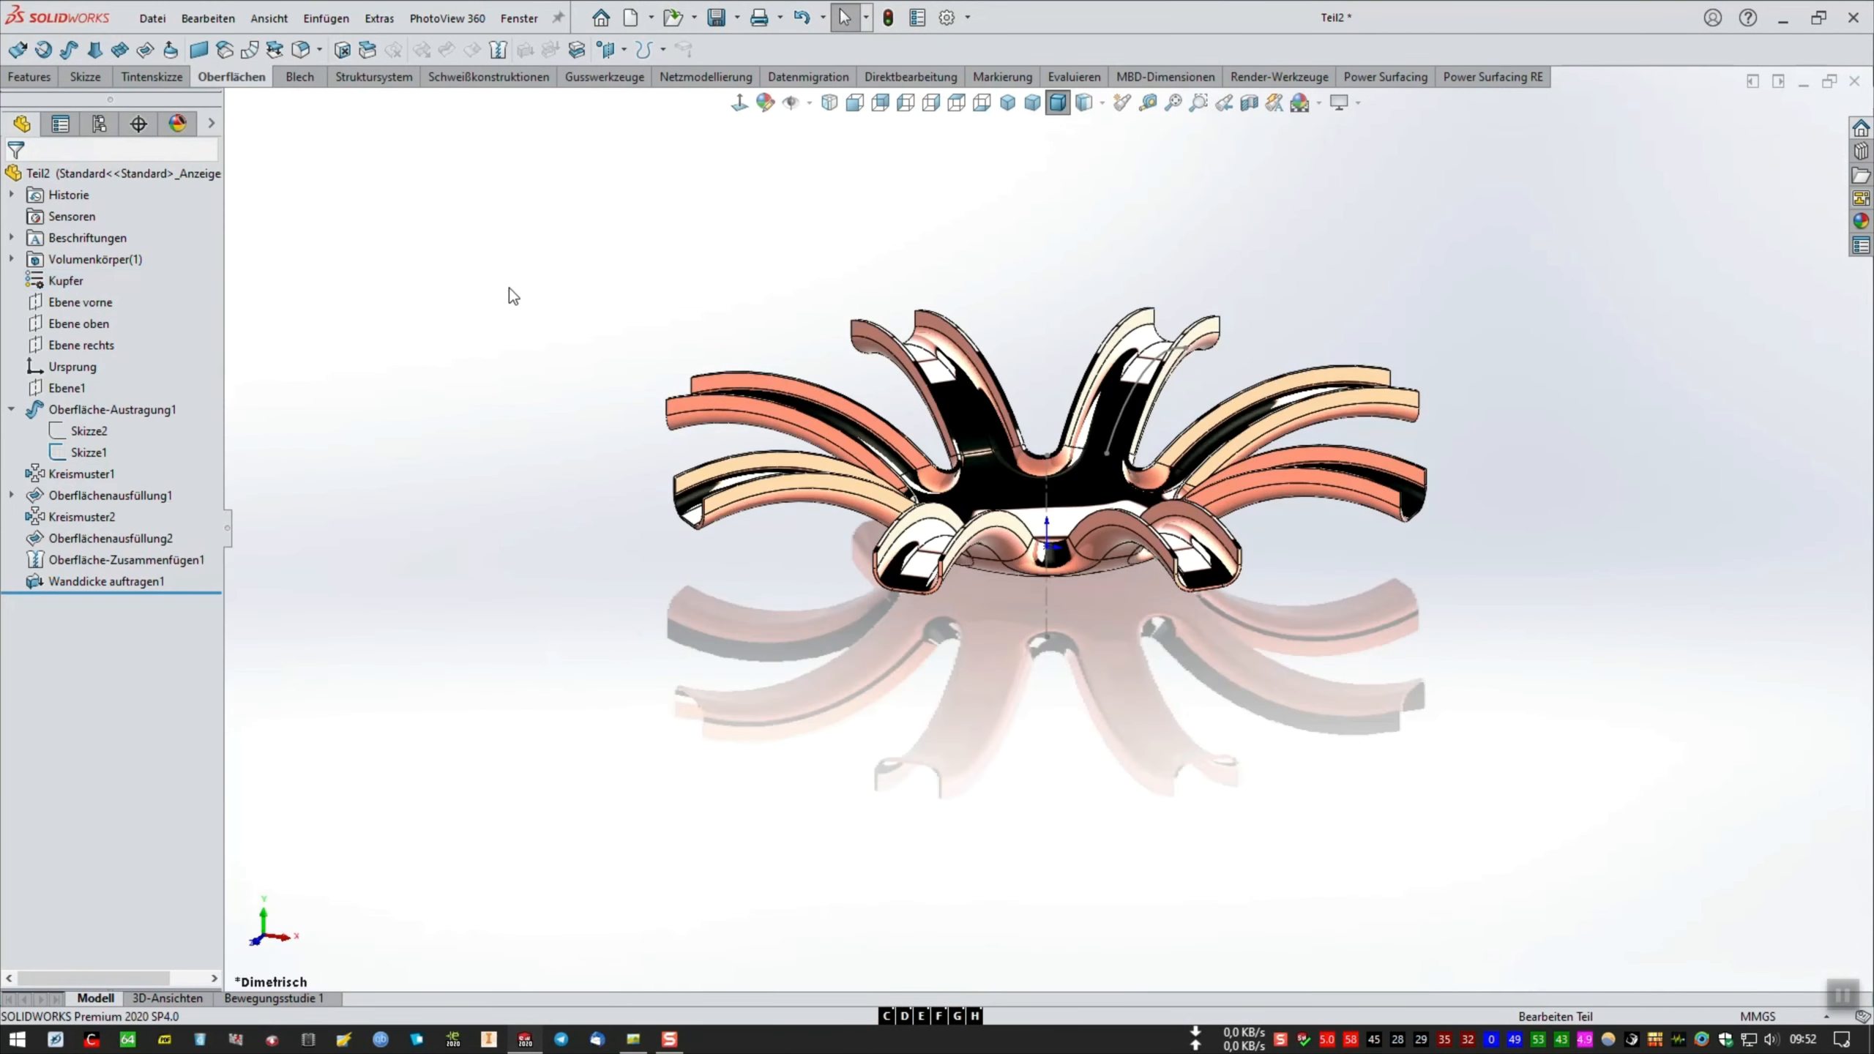
Hide the path sketch Skizze1 with the central axis line and collapse the Oberfläche-Austragung1 feature.
{"action": "left_click", "coordinate": [854, 102]}
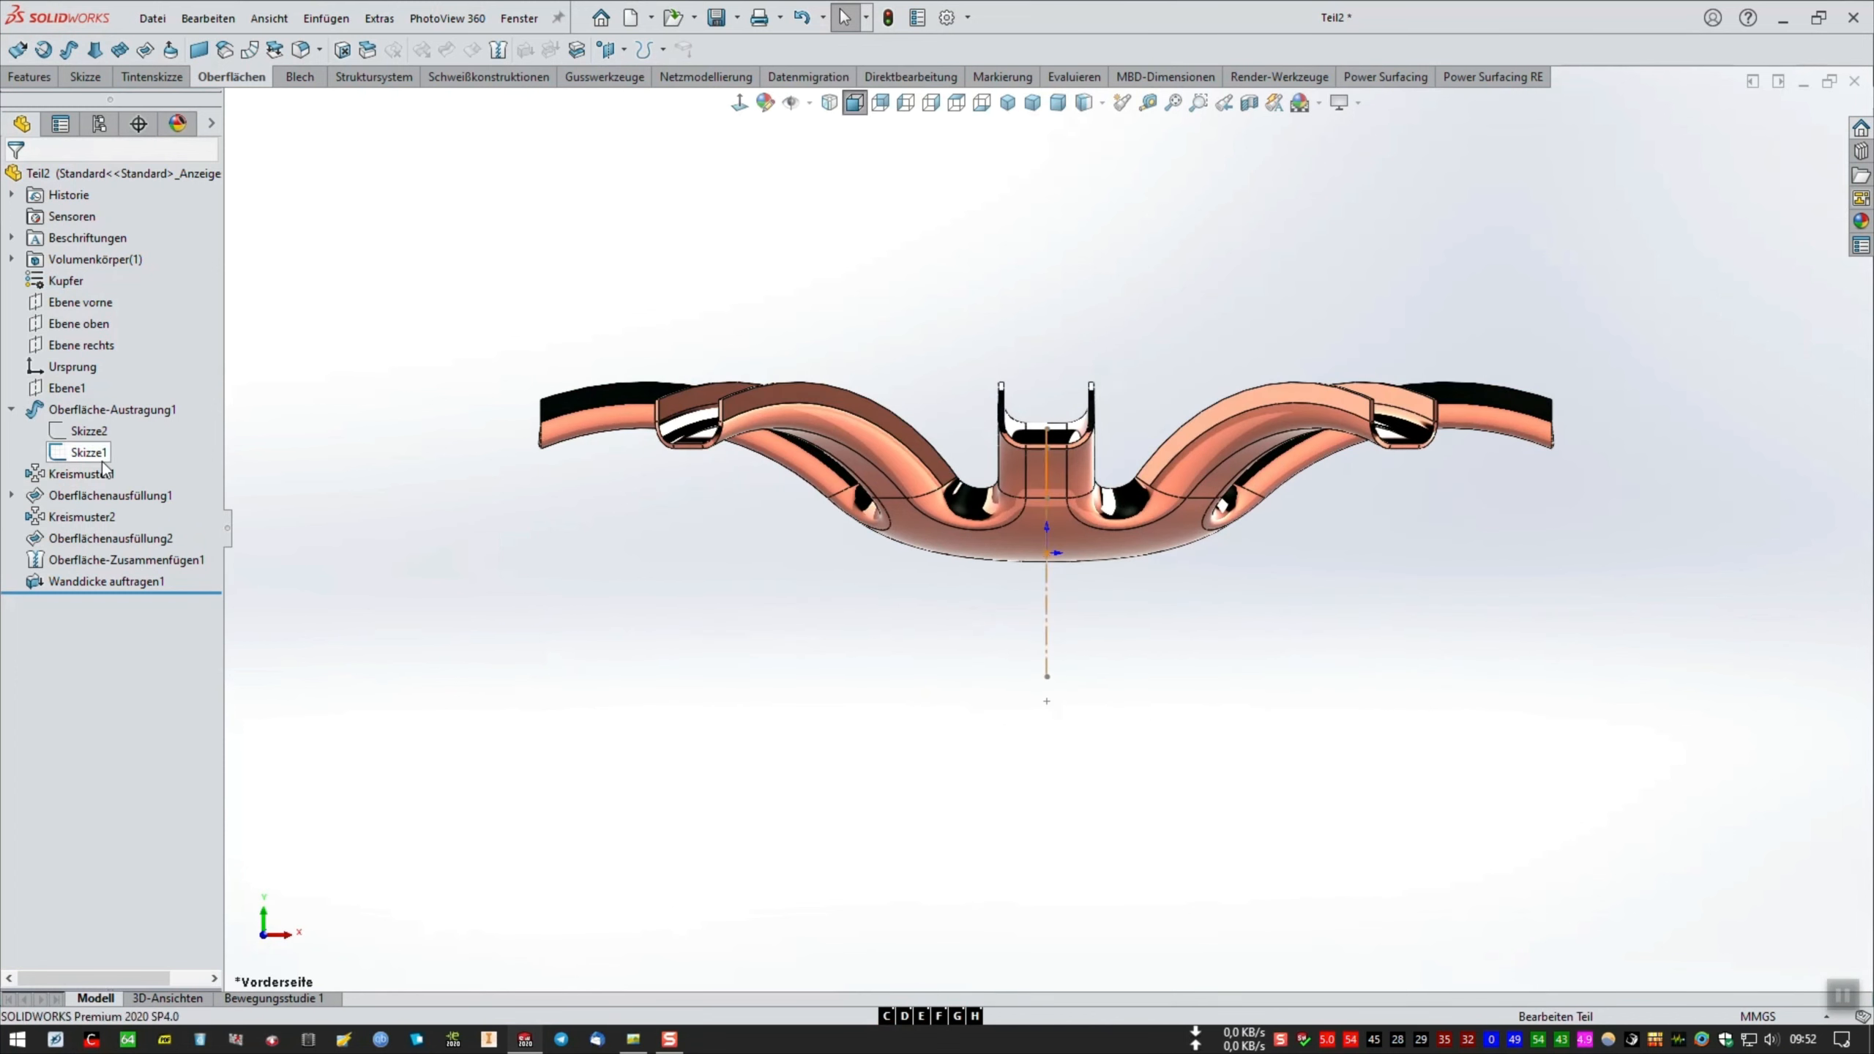
{"action": "right_click", "coordinate": [103, 454]}
{"action": "left_click", "coordinate": [120, 427]}
{"action": "left_click", "coordinate": [10, 409]}
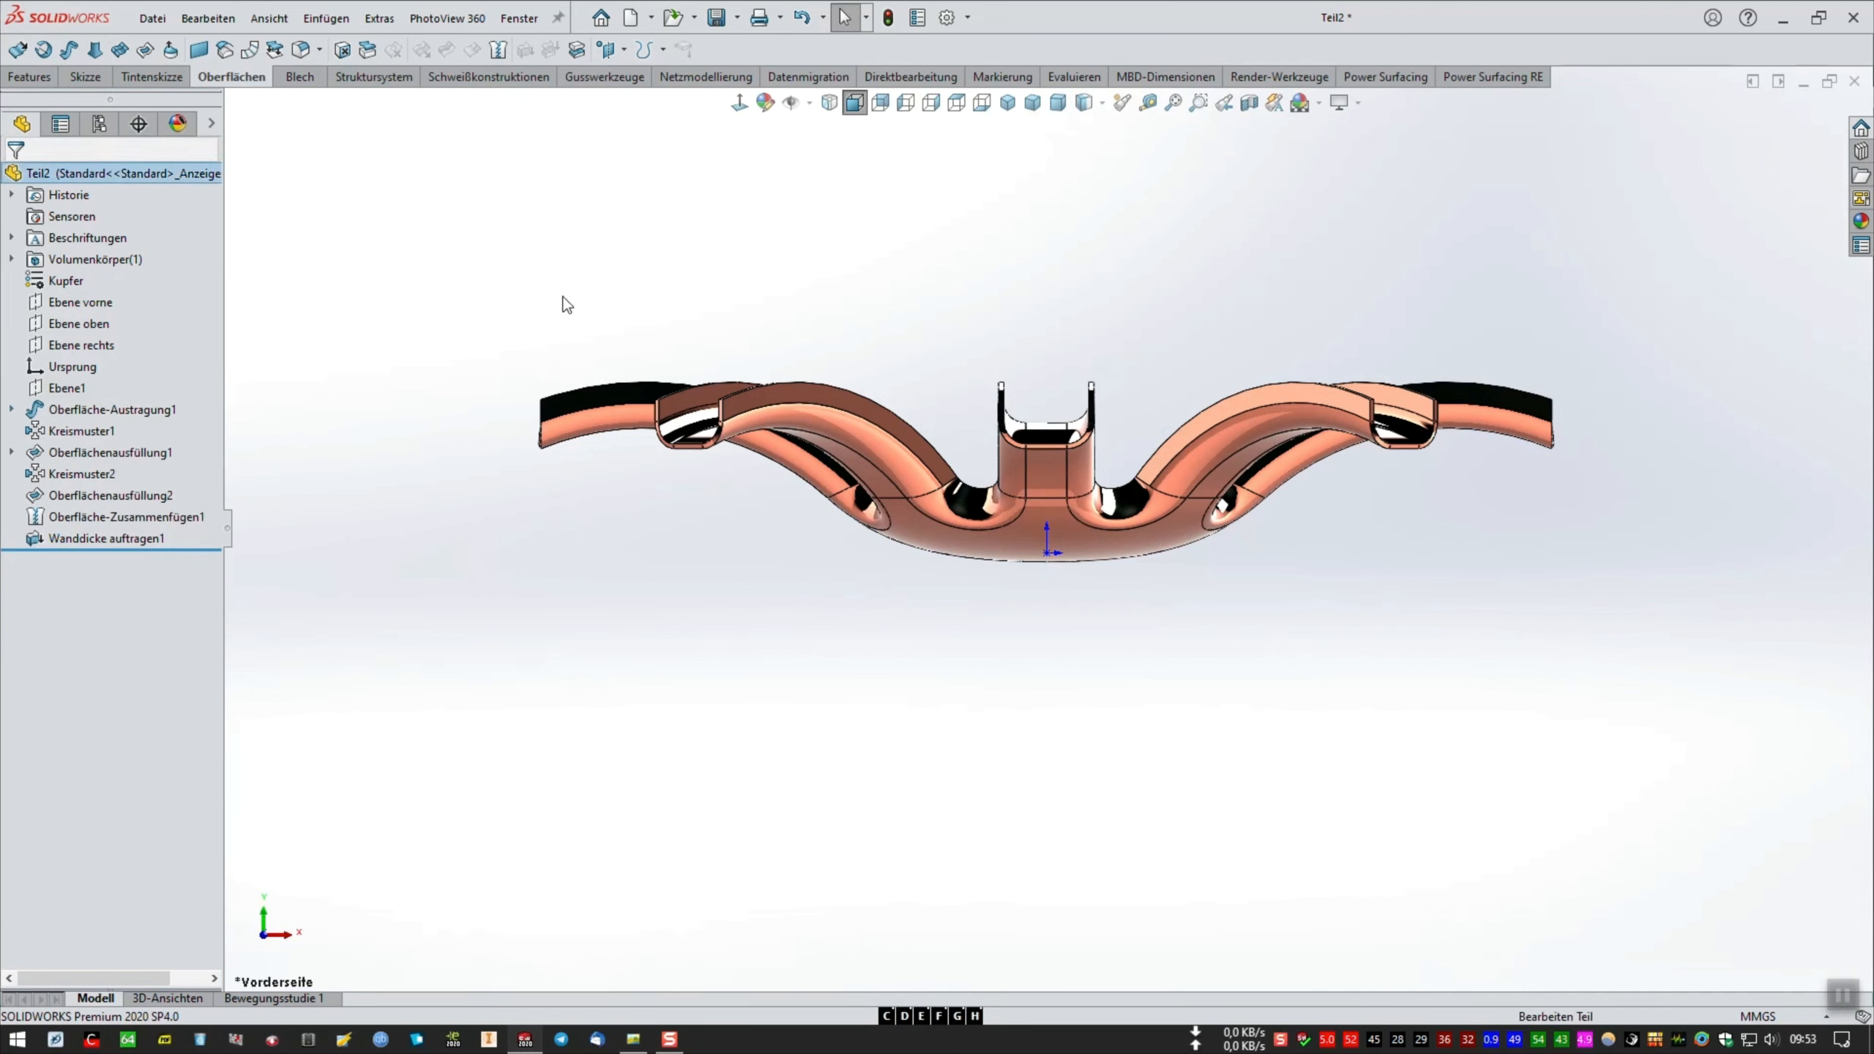
Show the finished copper bowl in dimetric view and compare it with the reference drawing nx.jpg.
{"action": "left_click", "coordinate": [1057, 102]}
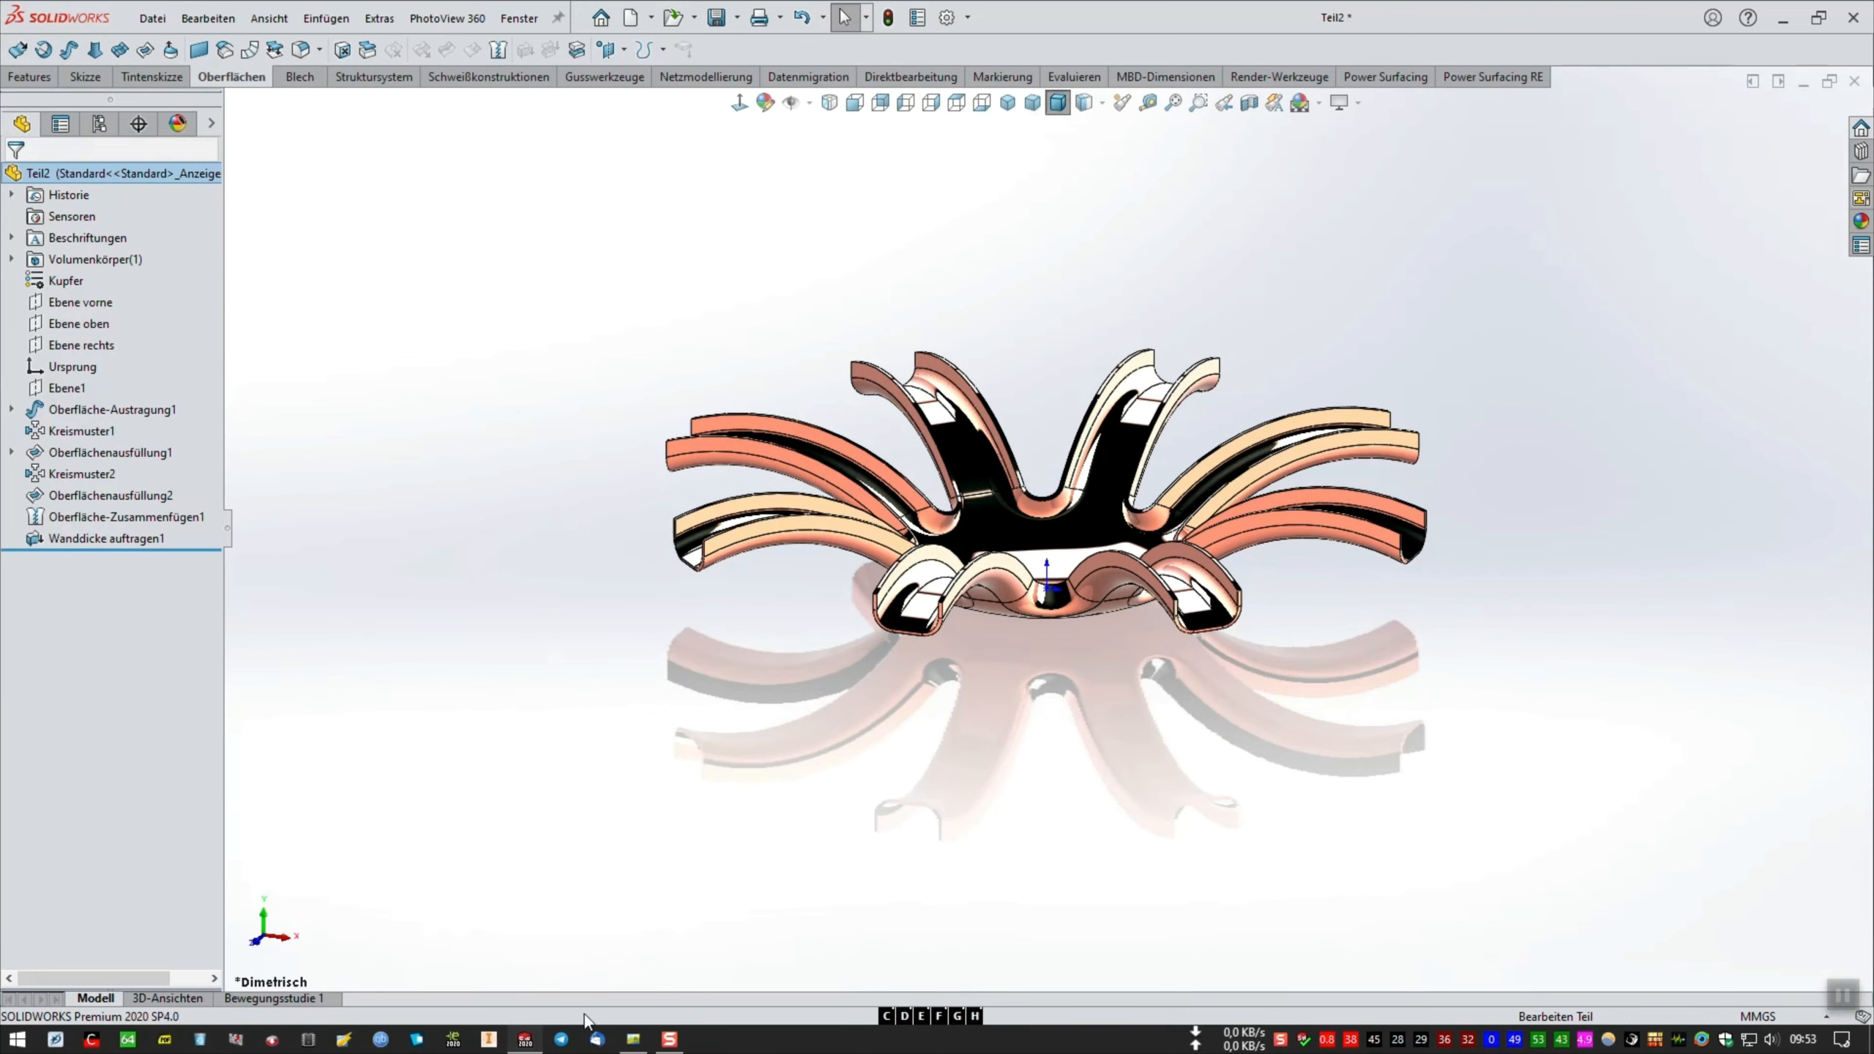
{"action": "left_click", "coordinate": [631, 1041]}
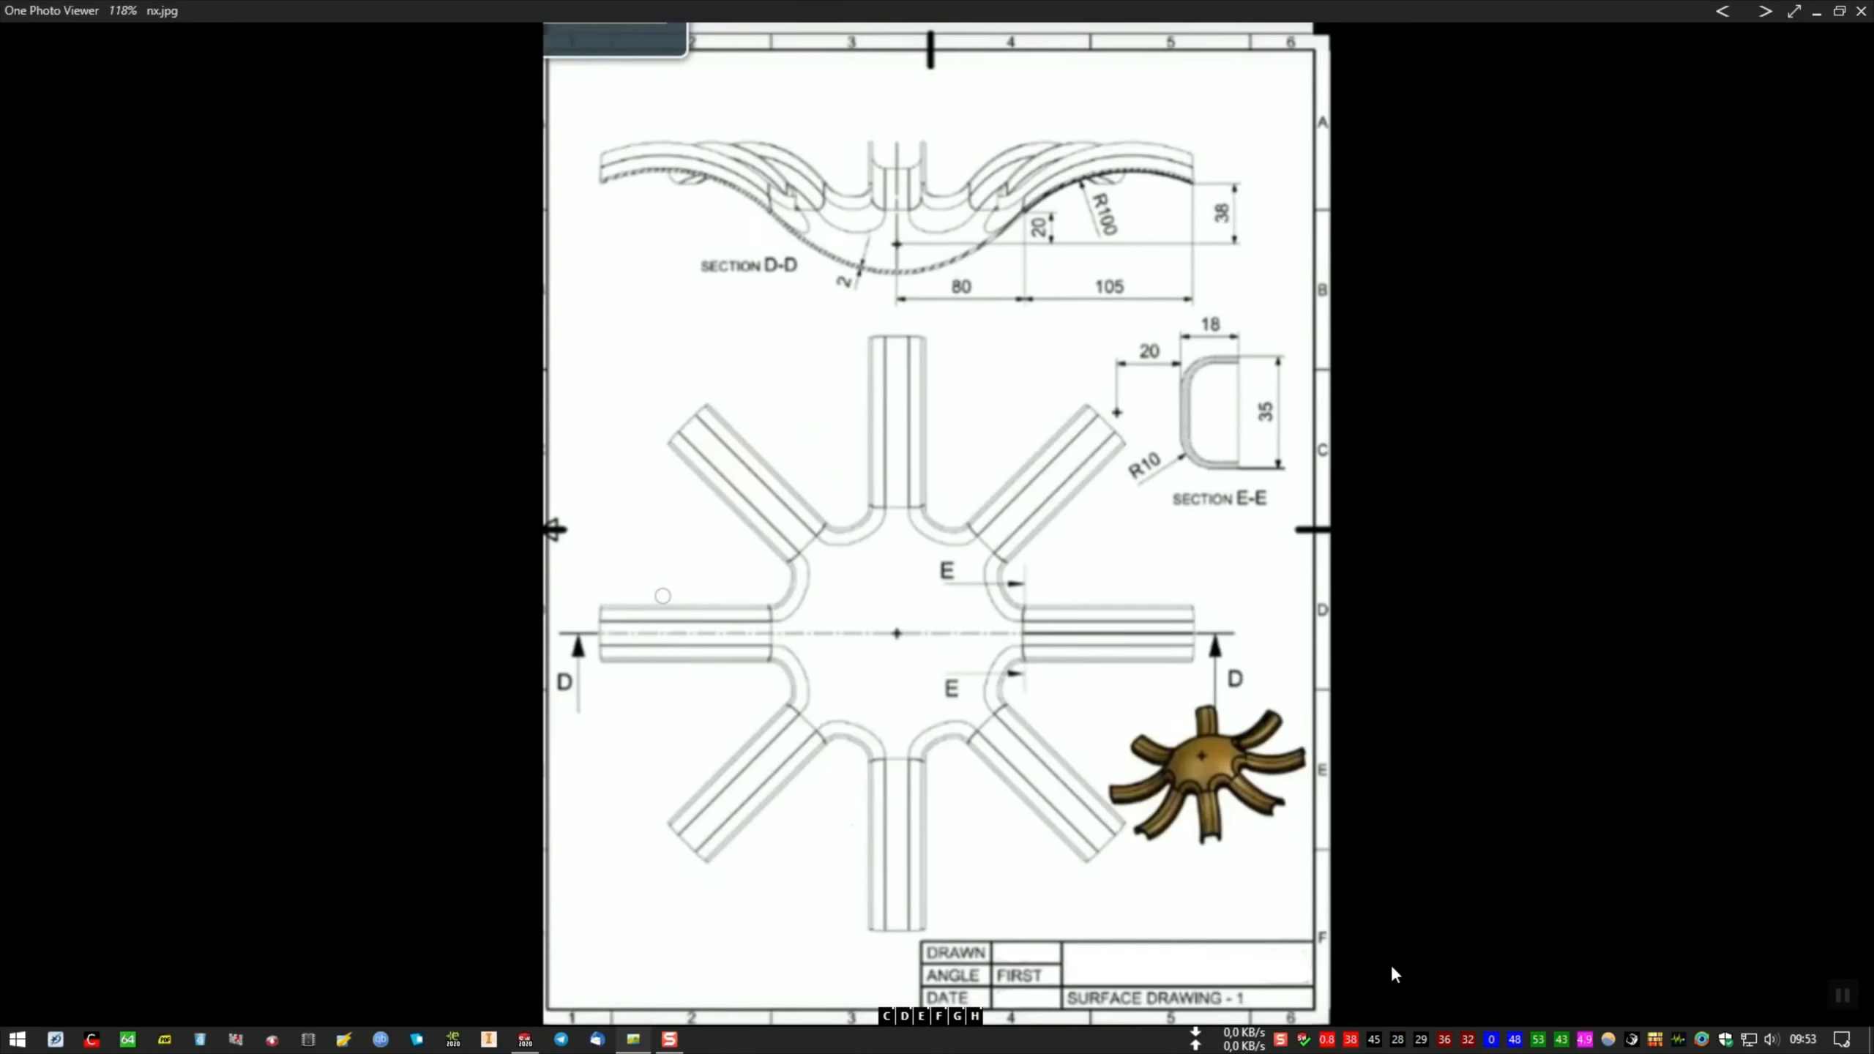